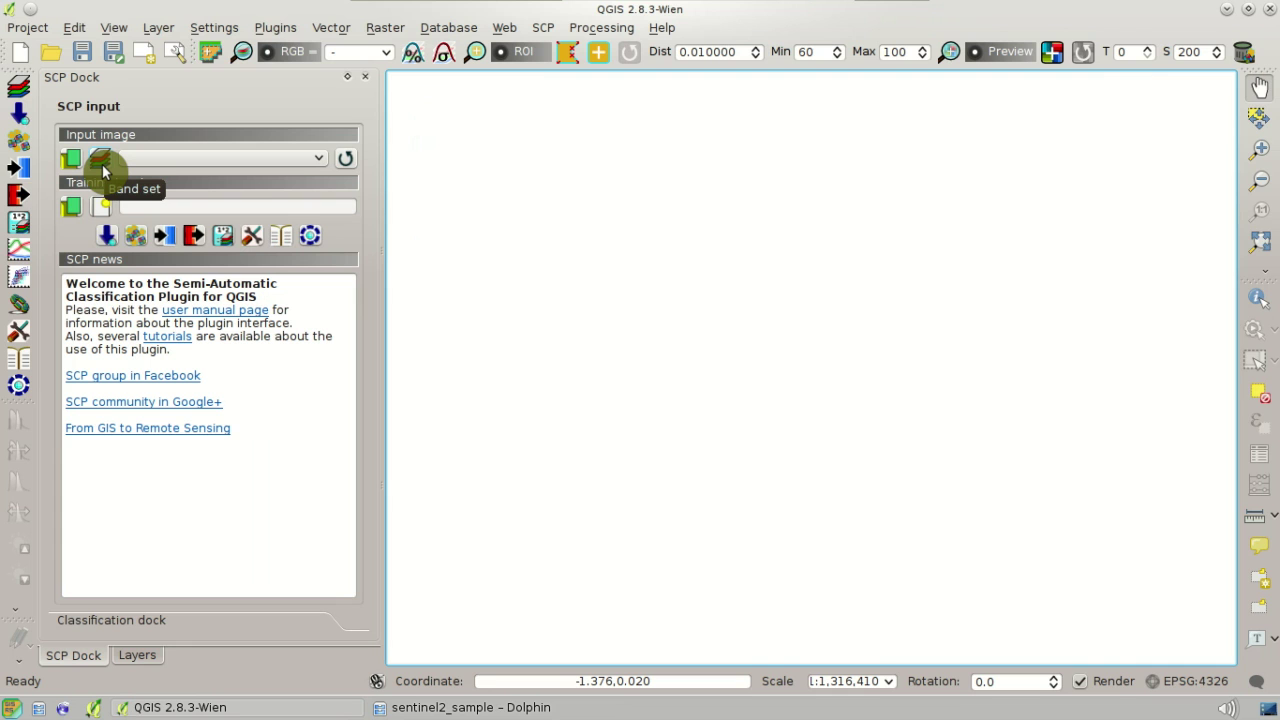
Load the ten Sentinel-2 rasters B02 to B12, including B8A, from the sentinel2_sample folder into the band set.
left_click(101, 166)
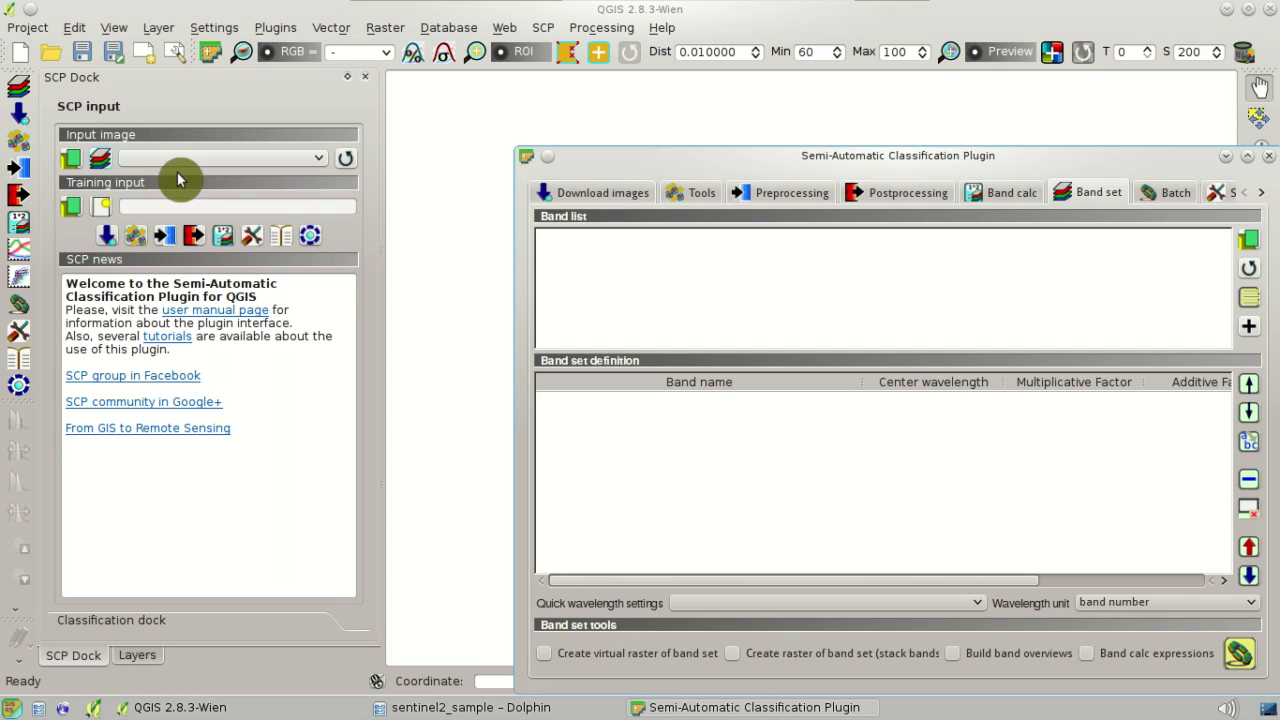
left_click_drag(712, 170, 547, 136)
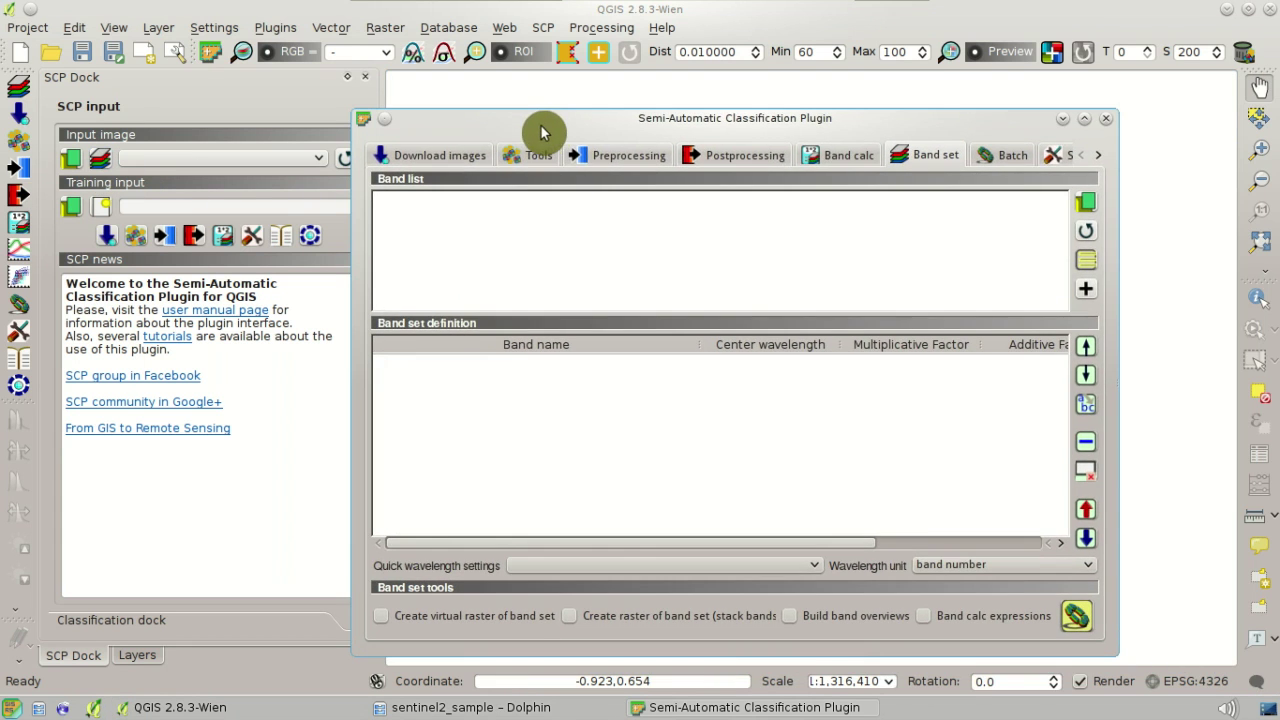
left_click(1085, 207)
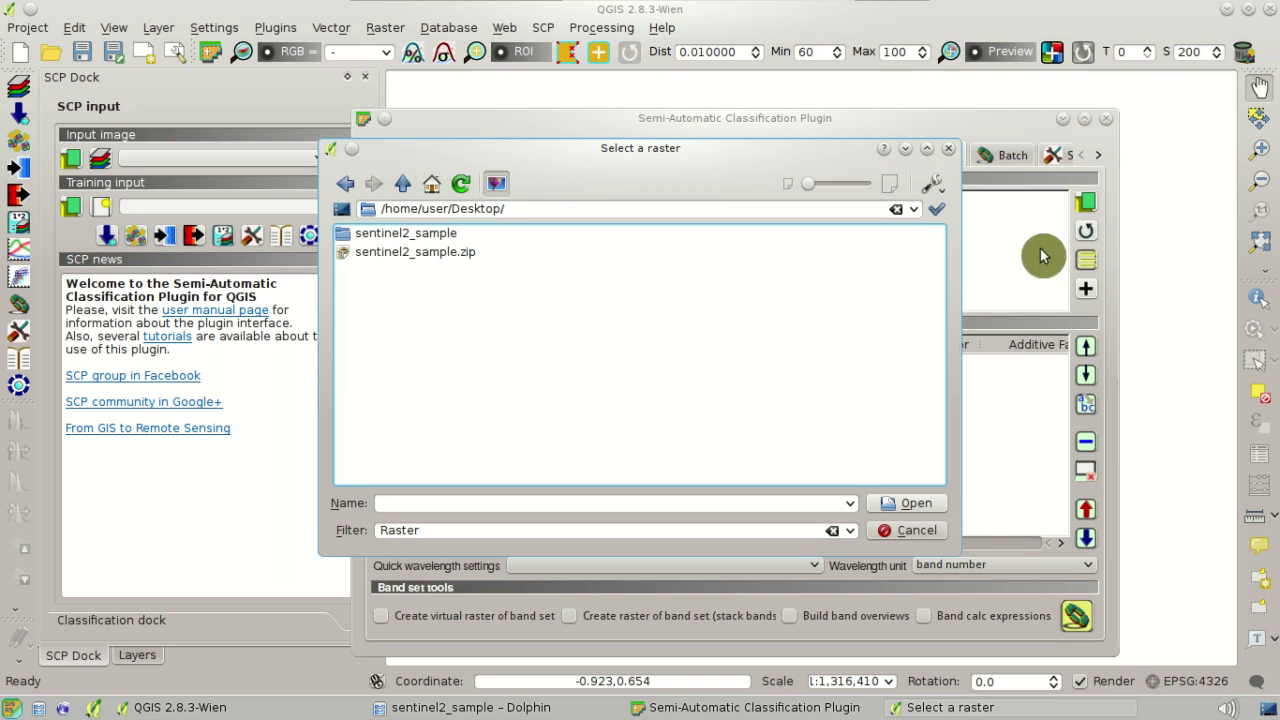
left_click(443, 238)
double_click(445, 240)
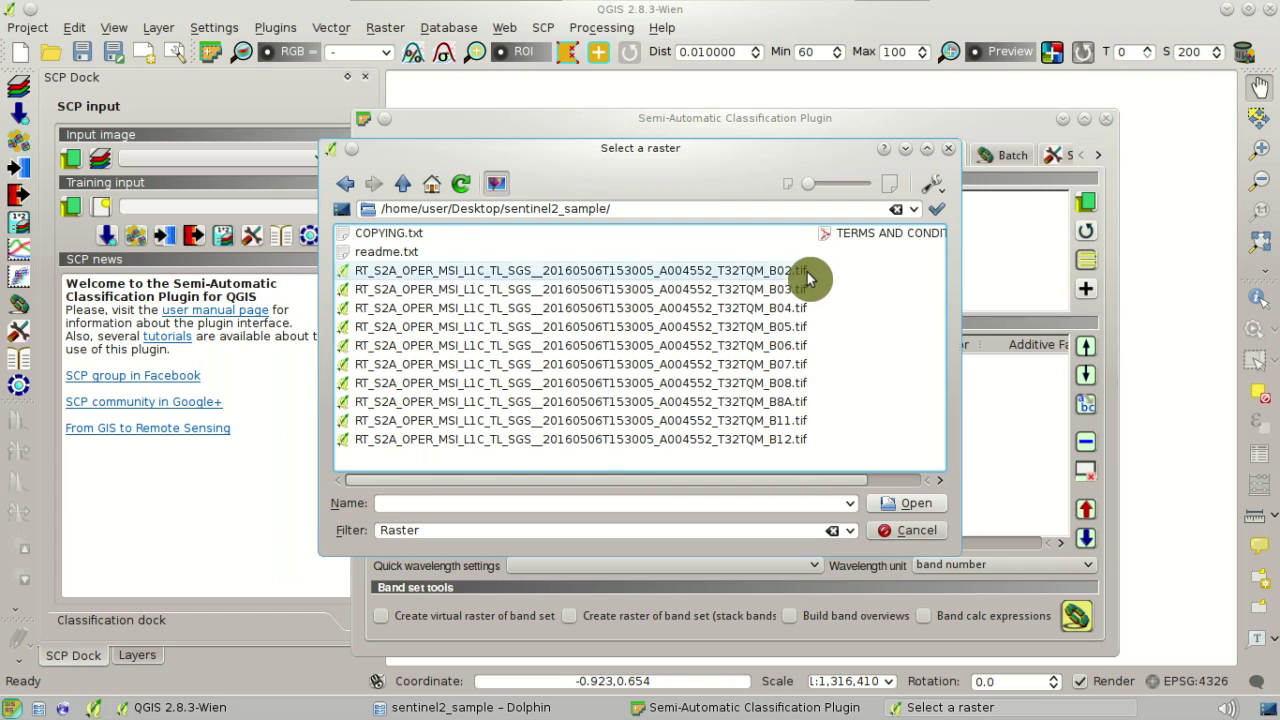
left_click_drag(838, 270, 723, 441)
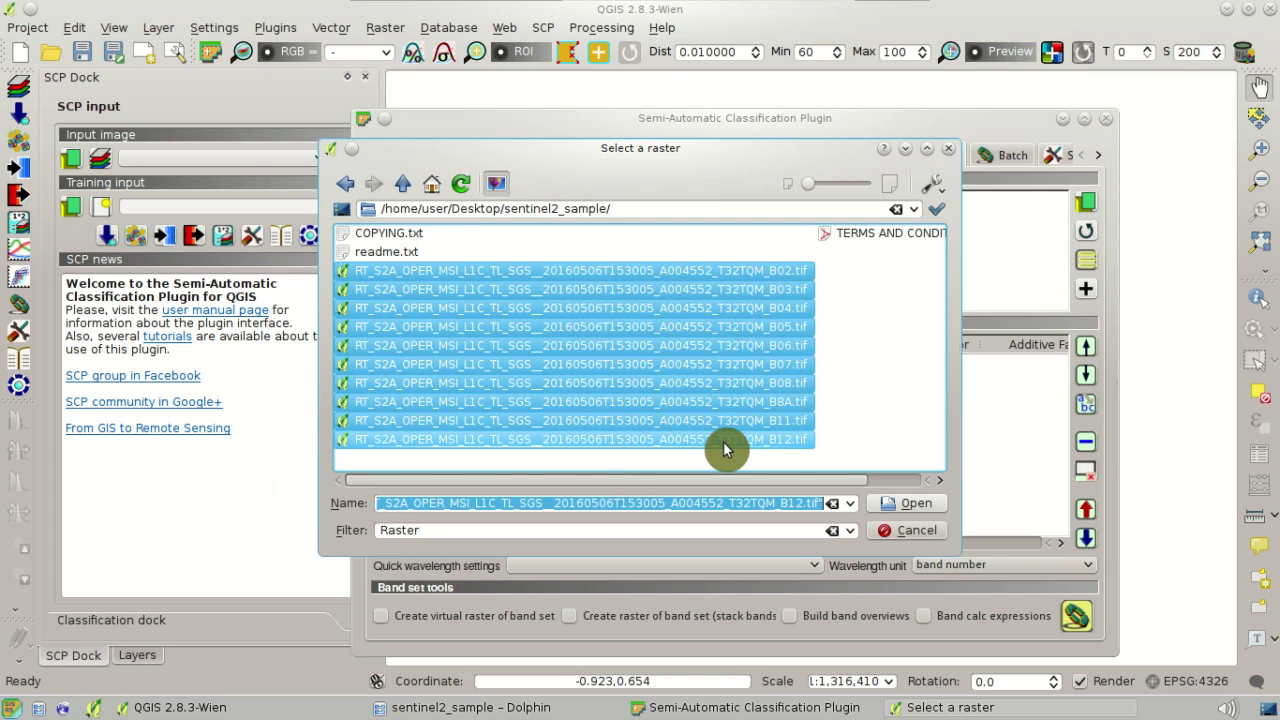
left_click(898, 506)
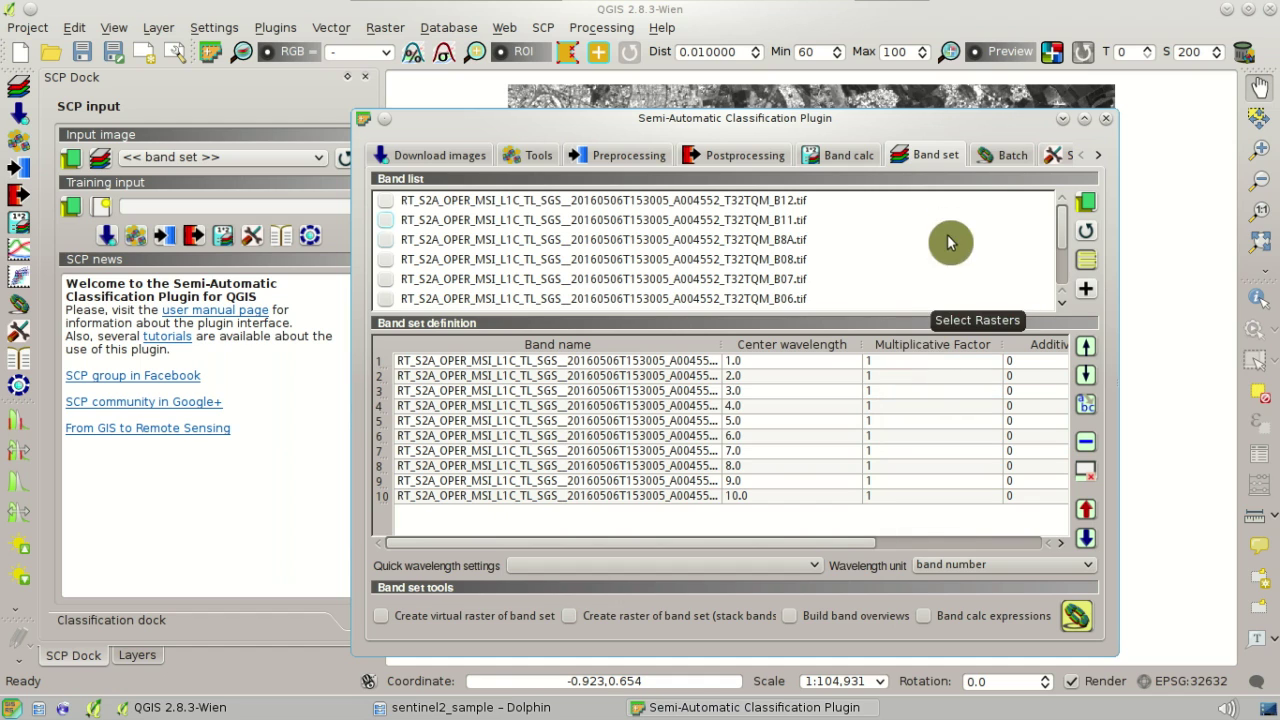
Sort the band set by name and move band B8A up between B08 and B11.
left_click_drag(723, 346, 825, 353)
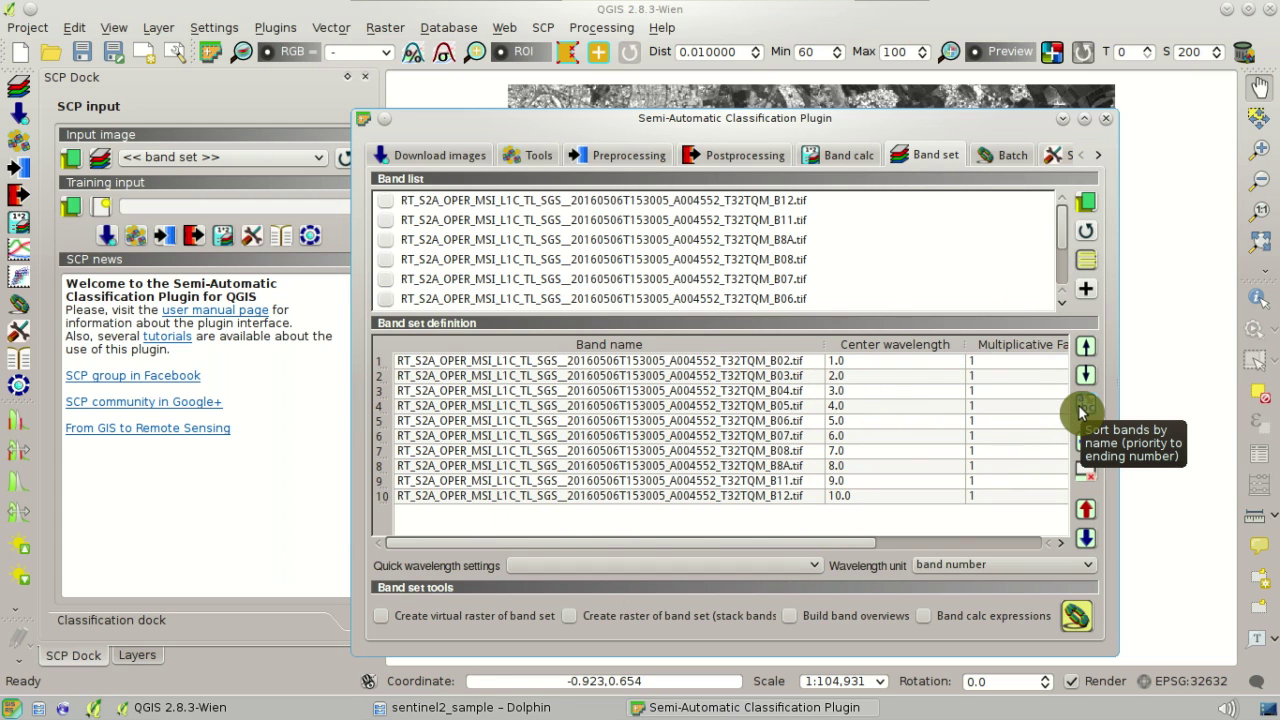
left_click(1080, 412)
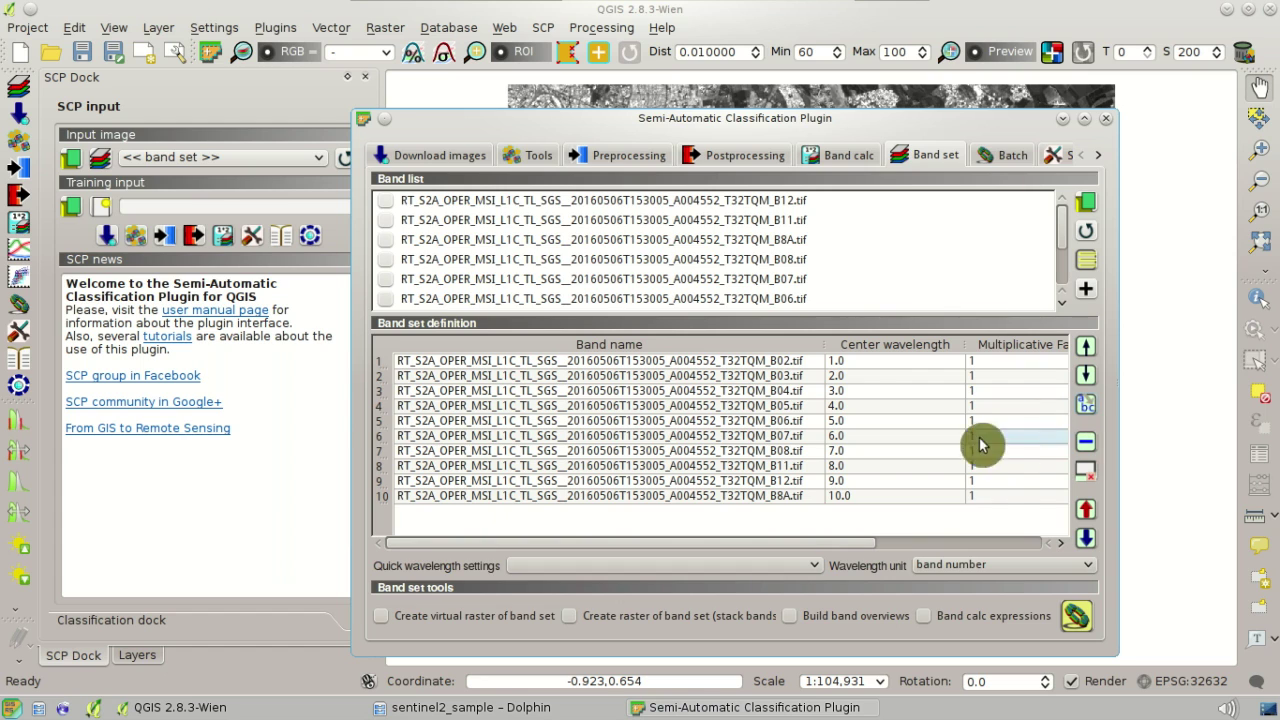
left_click(812, 500)
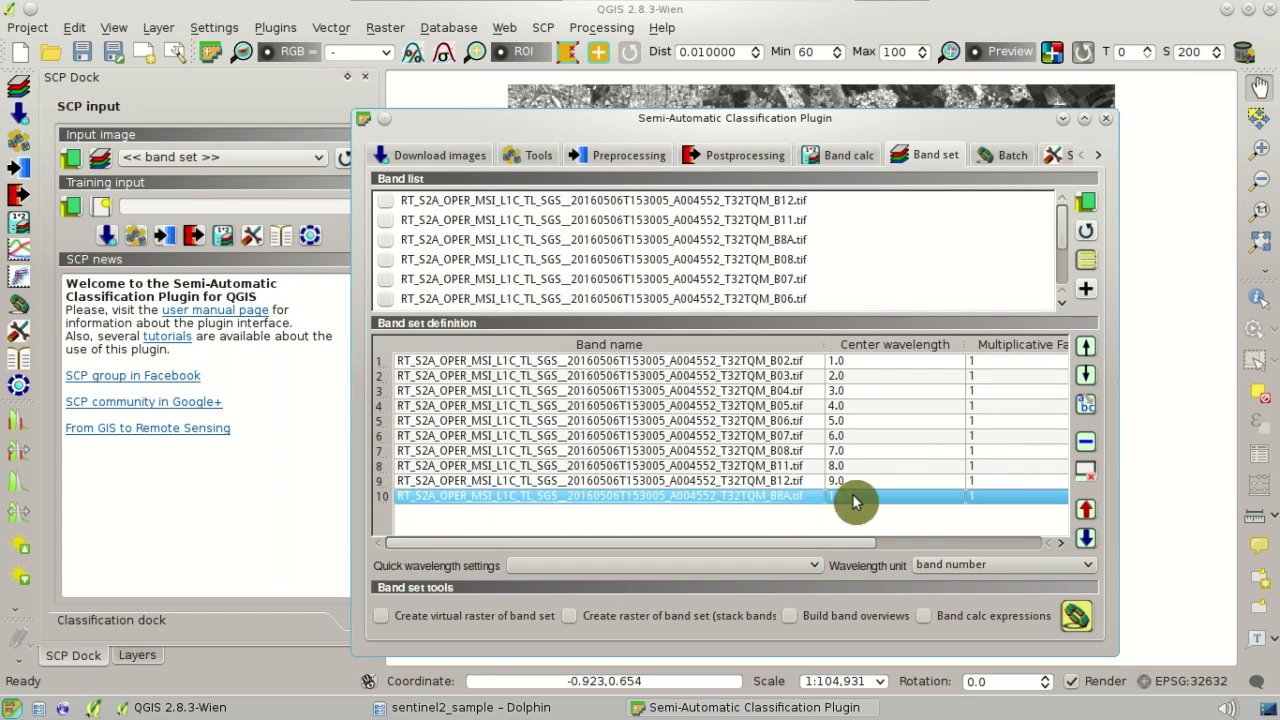
left_click(1086, 358)
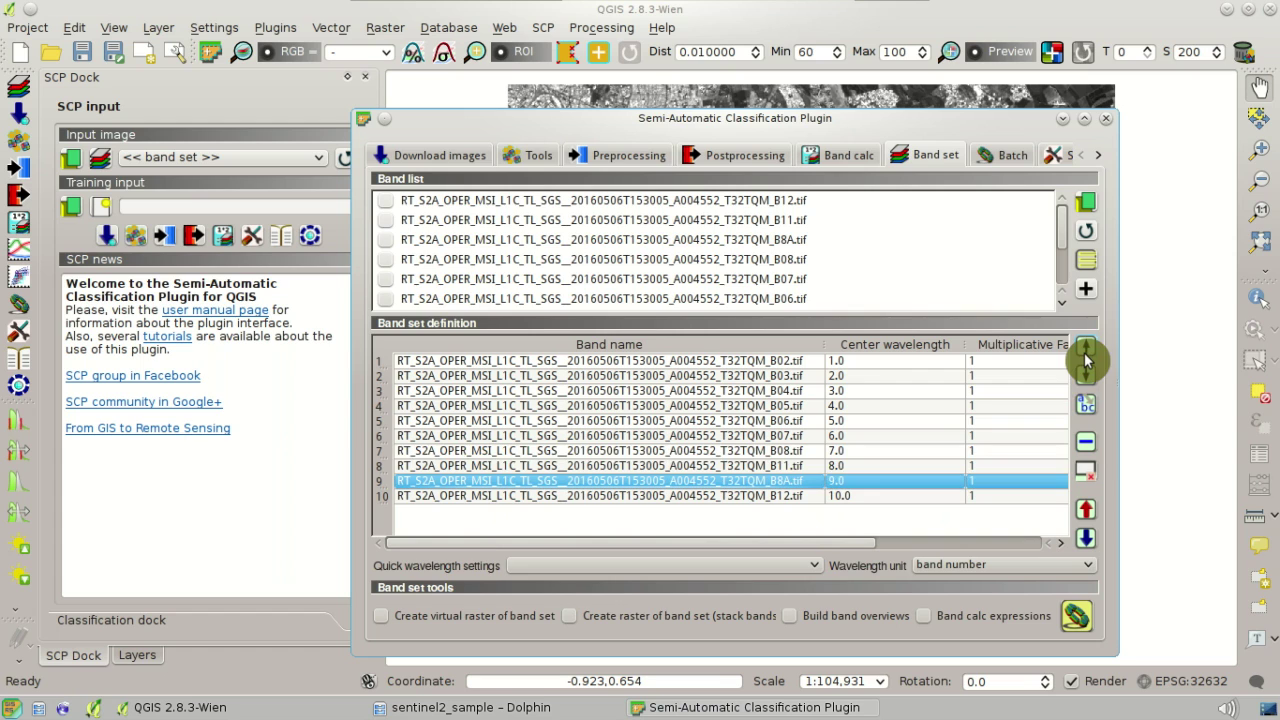
left_click(1086, 358)
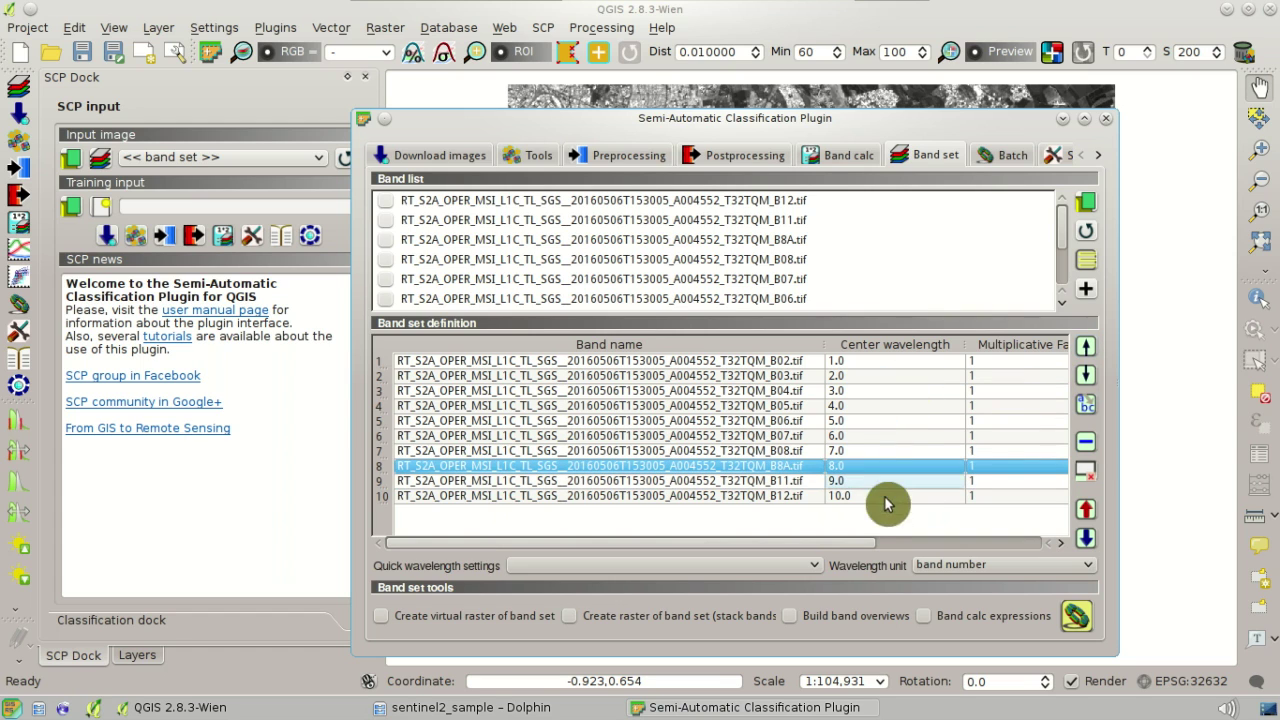
Apply the Sentinel-2 [bands 2, 3, 4, 5, 6, 7, 8, 8A, 11, 12] quick wavelength settings to the band set.
left_click(814, 566)
left_click_drag(812, 610, 812, 647)
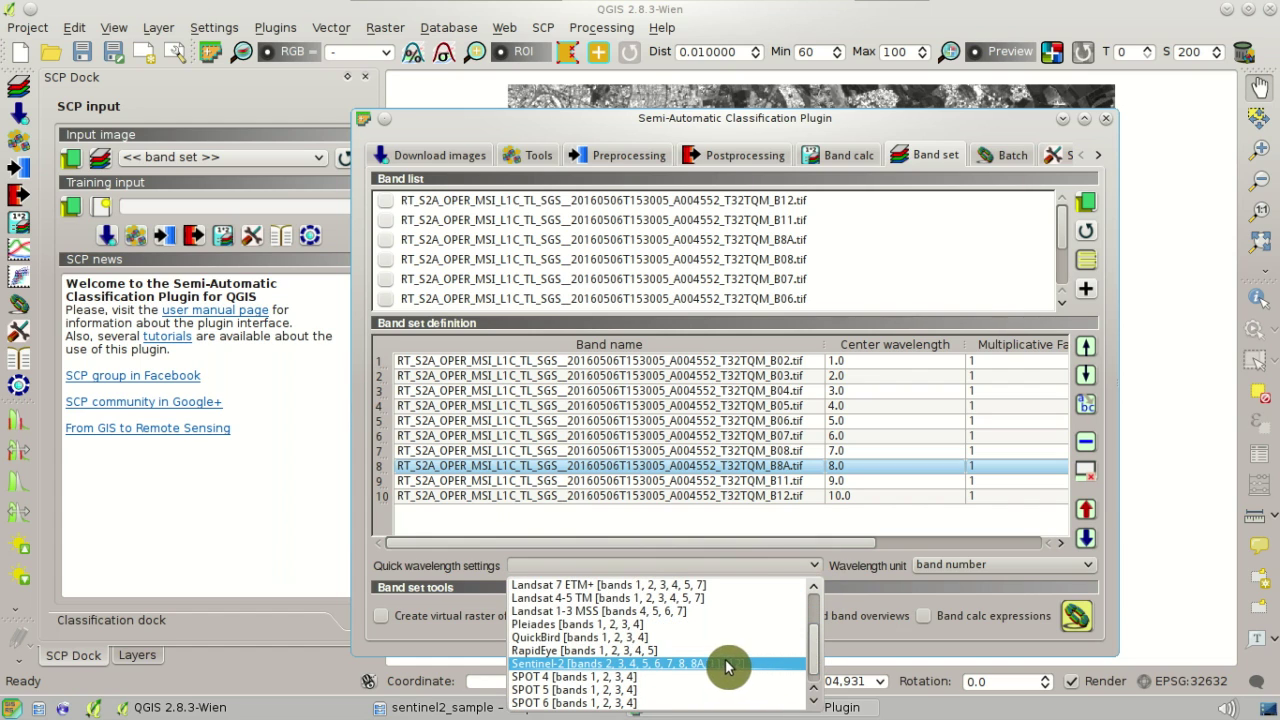
left_click(790, 669)
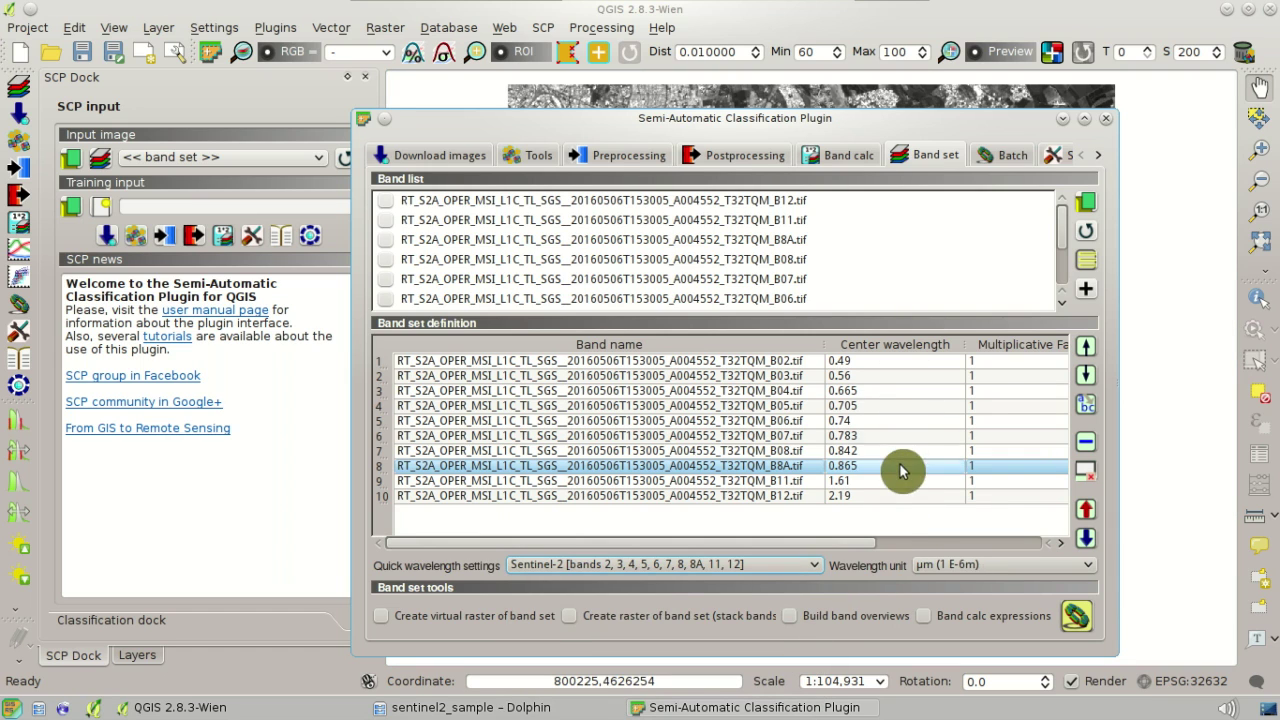
Return to the map and display the band set as RGB color composite 3-2-1.
left_click(778, 33)
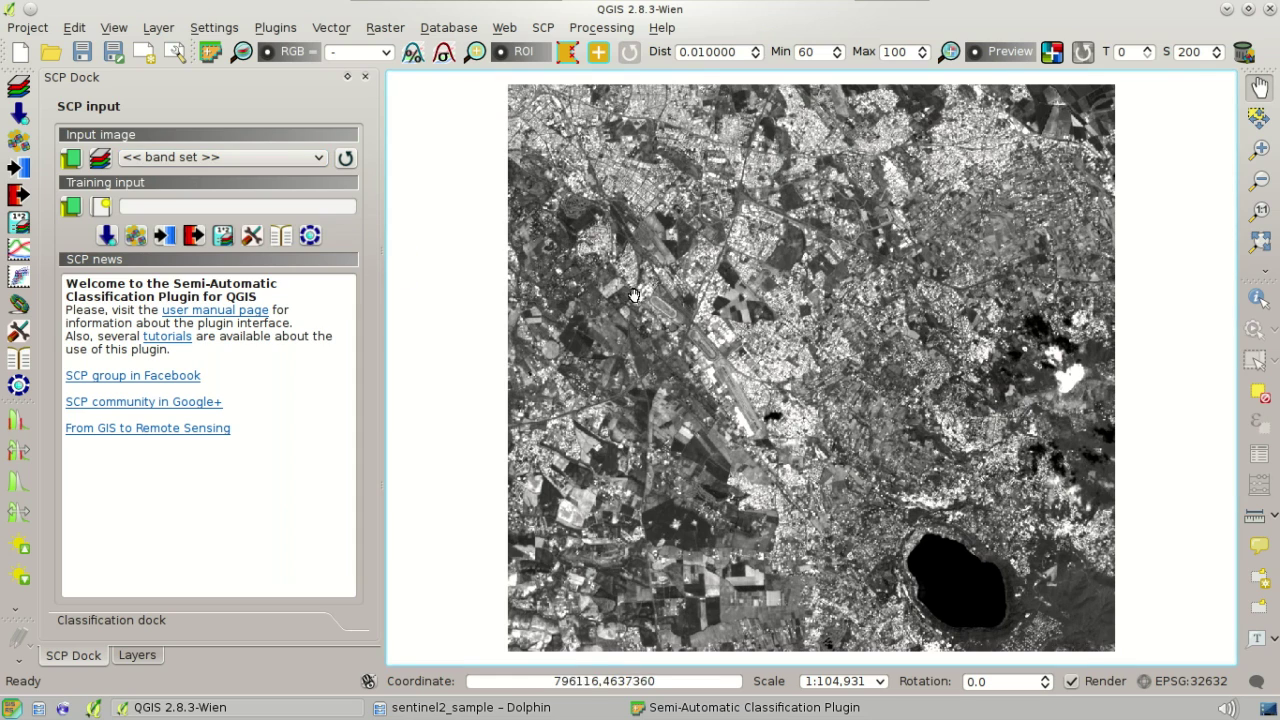
left_click(390, 58)
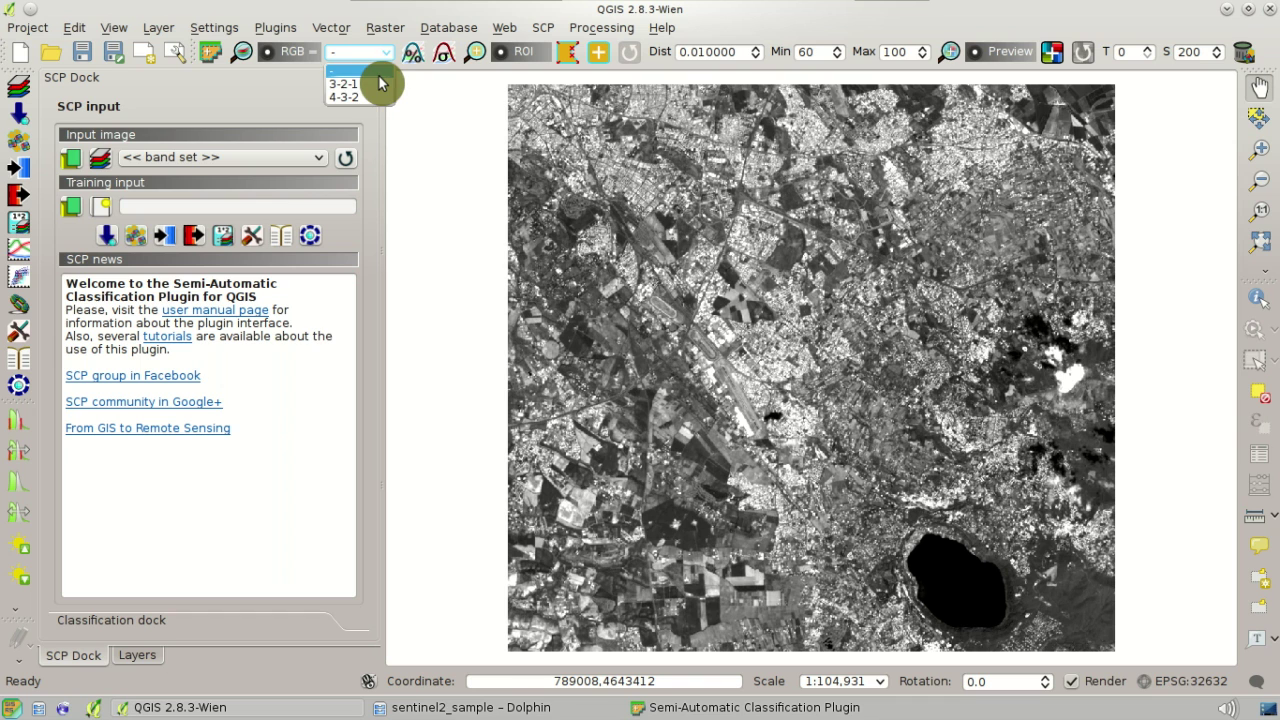
left_click(374, 85)
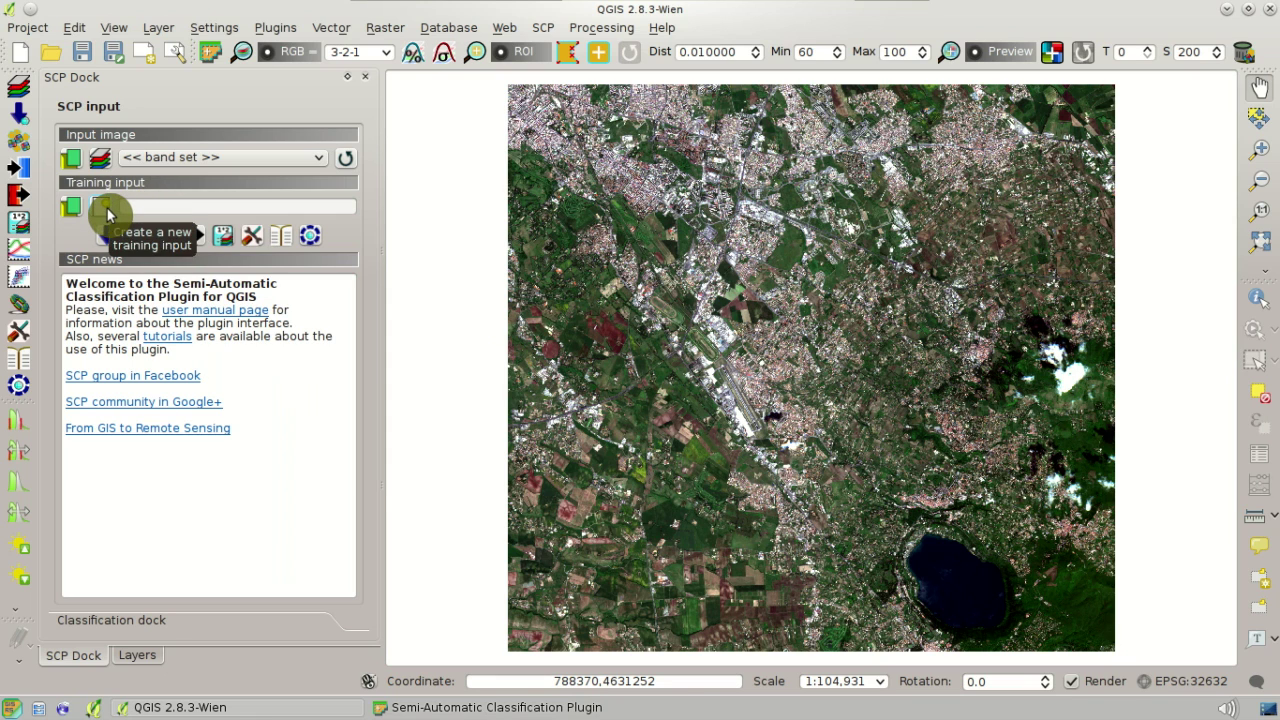
Create a new training input file named training in the sentinel2_sample folder.
left_click(110, 214)
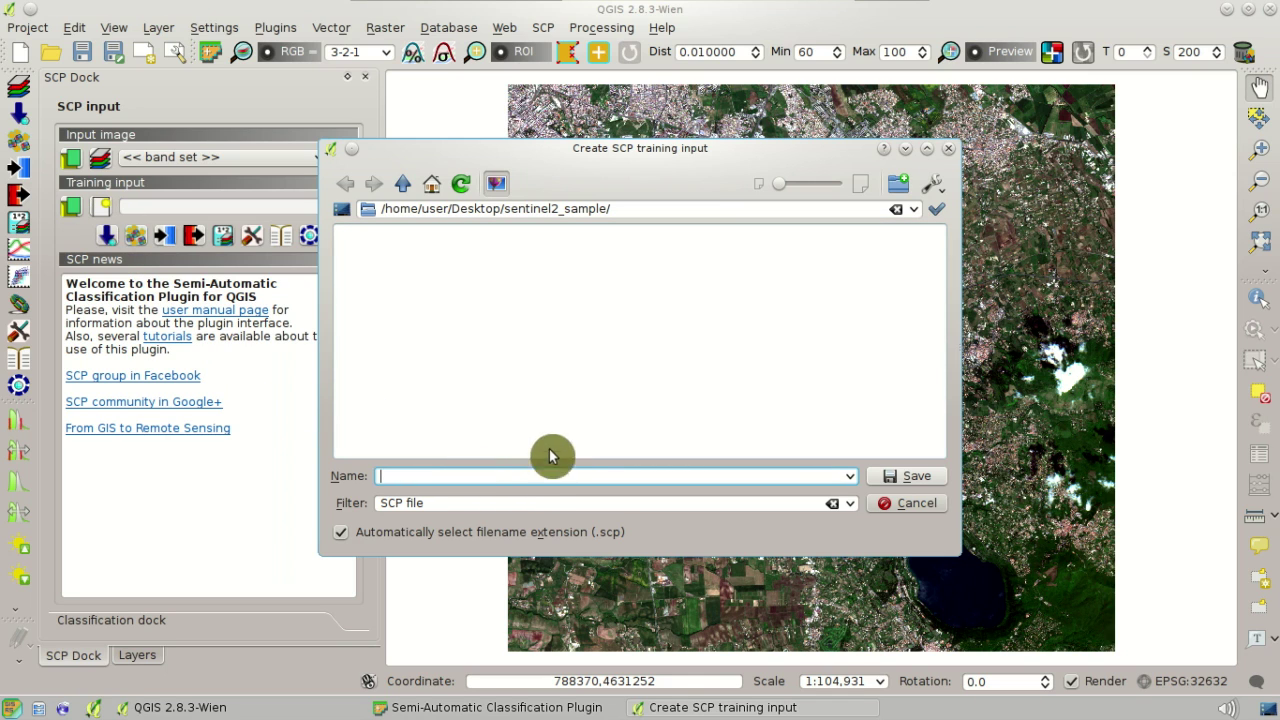
type("tra")
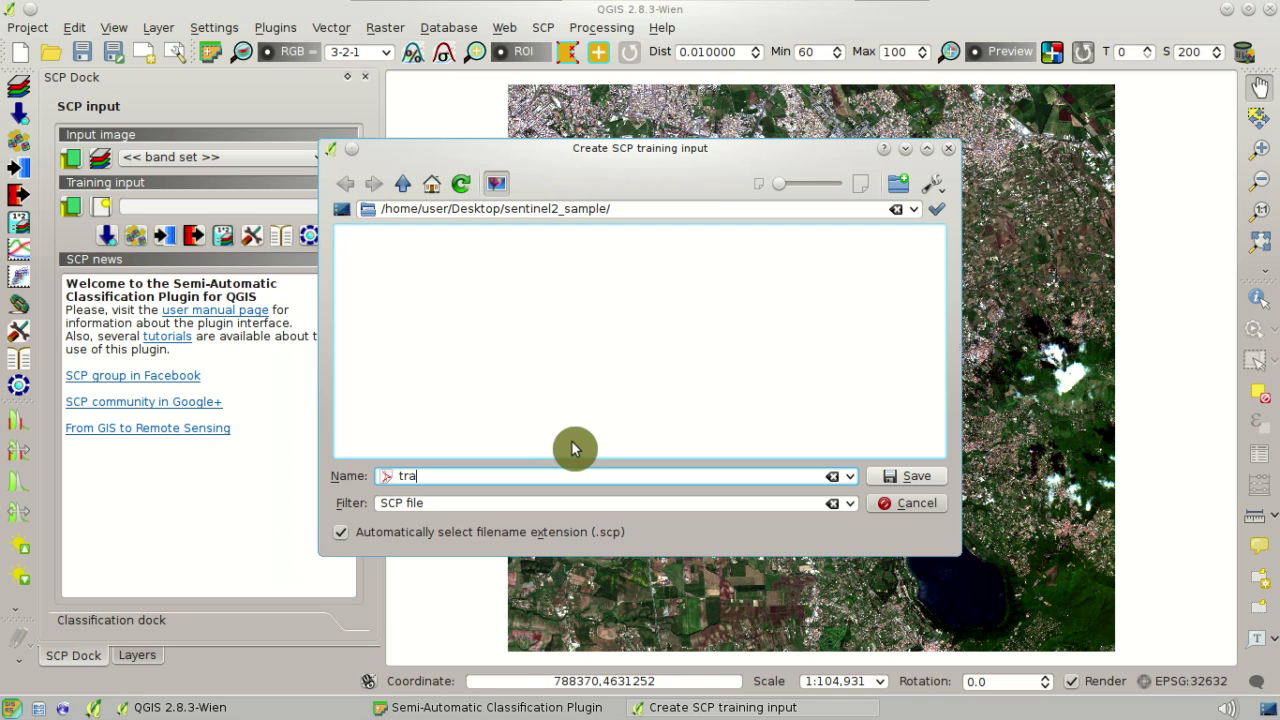
type("ining")
left_click(906, 483)
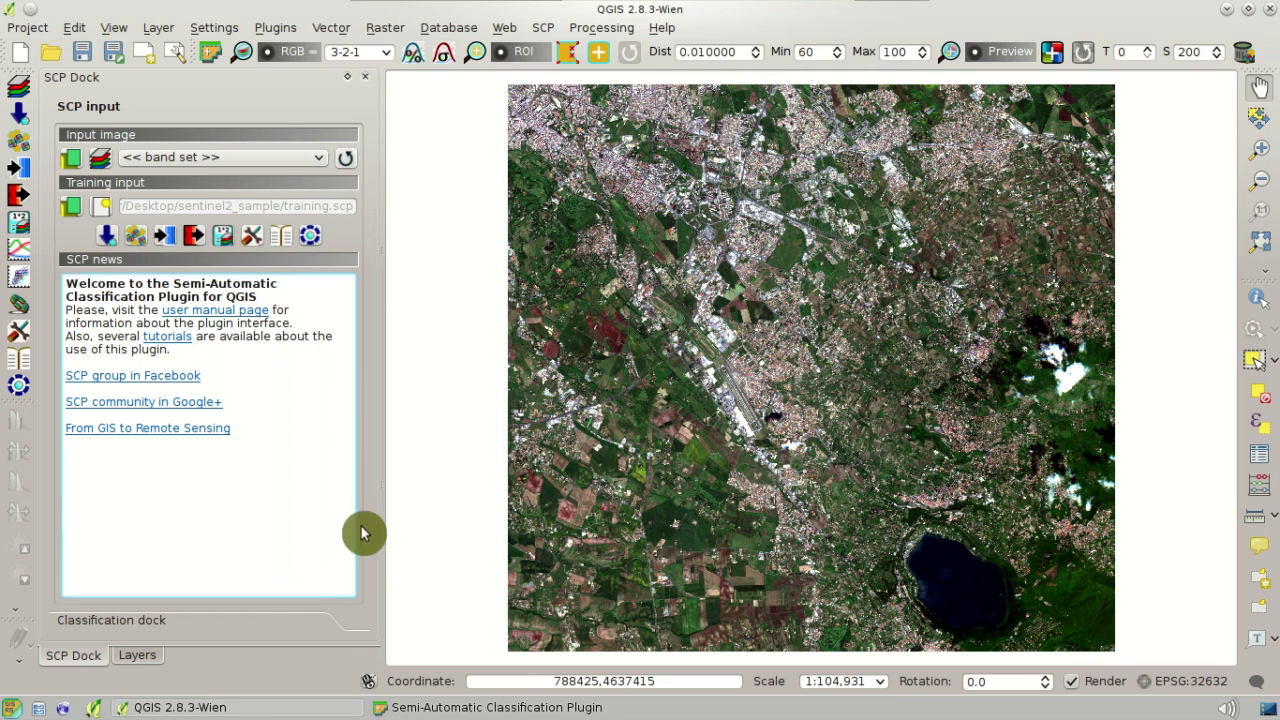
Open the Classification dock and apply a local cumulative cut stretch to the image around the dark lake.
left_click(289, 622)
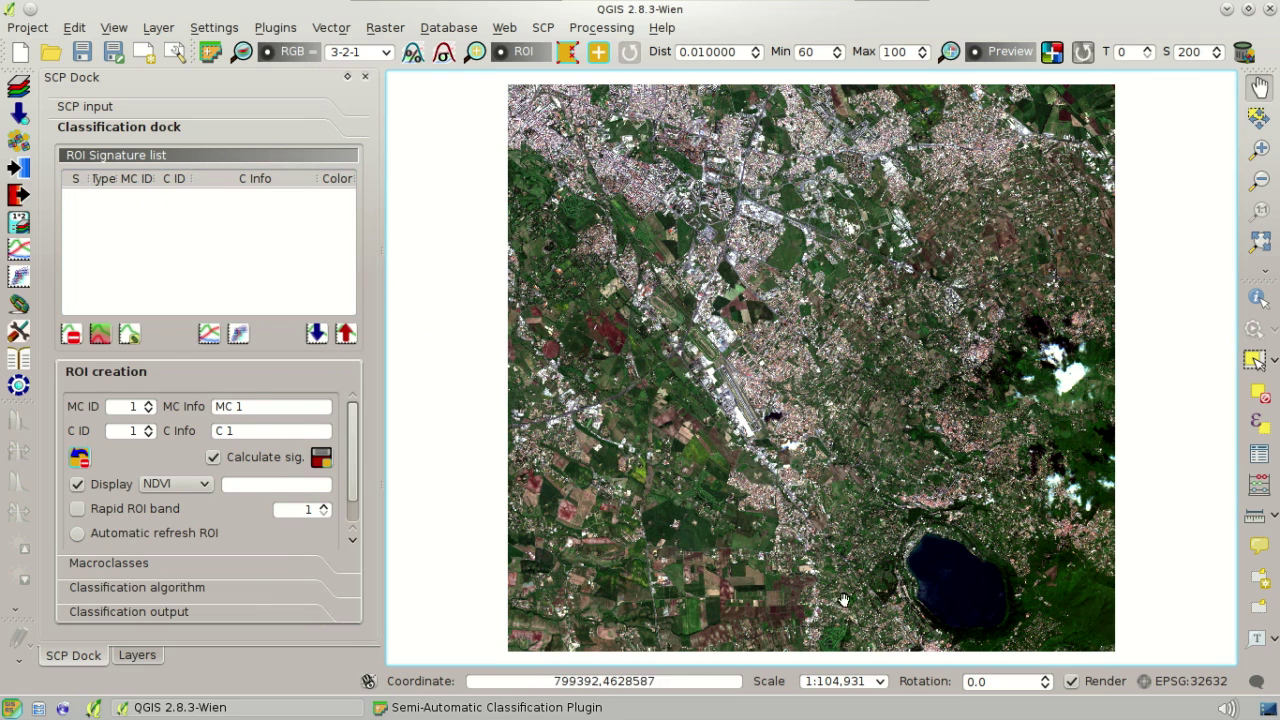
scroll(988, 565, "up", 1)
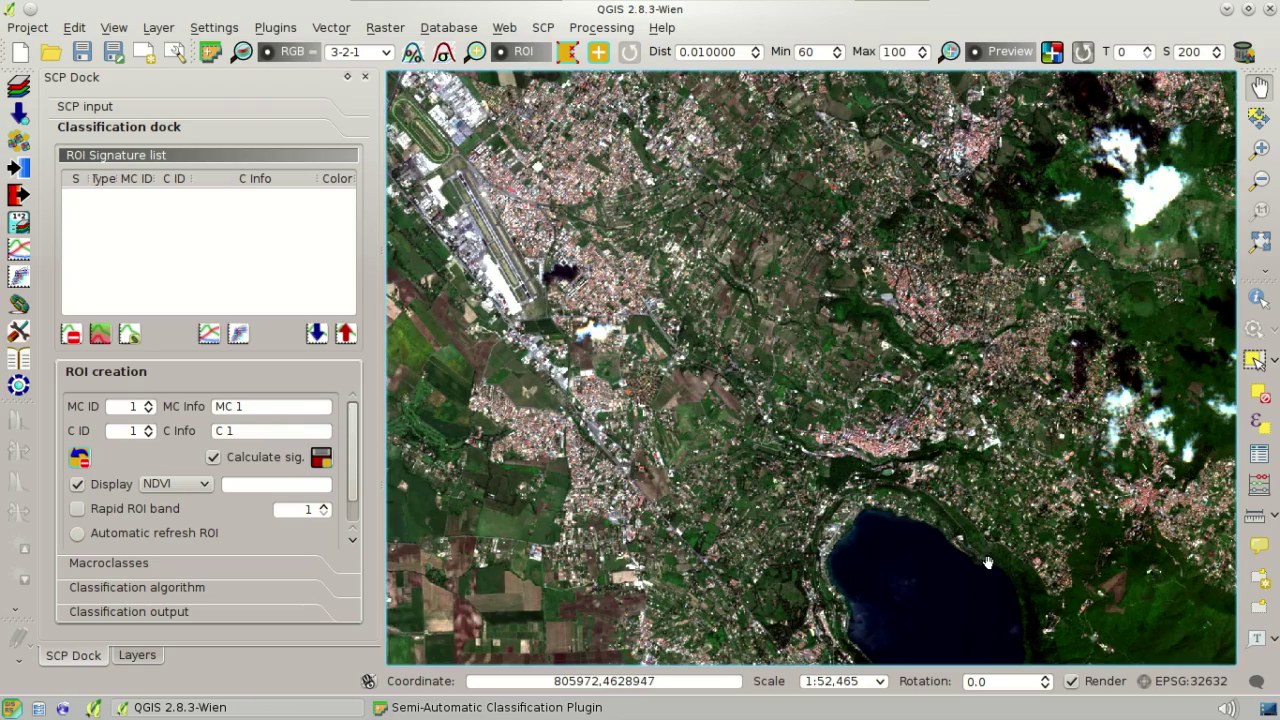
left_click_drag(1008, 490, 960, 410)
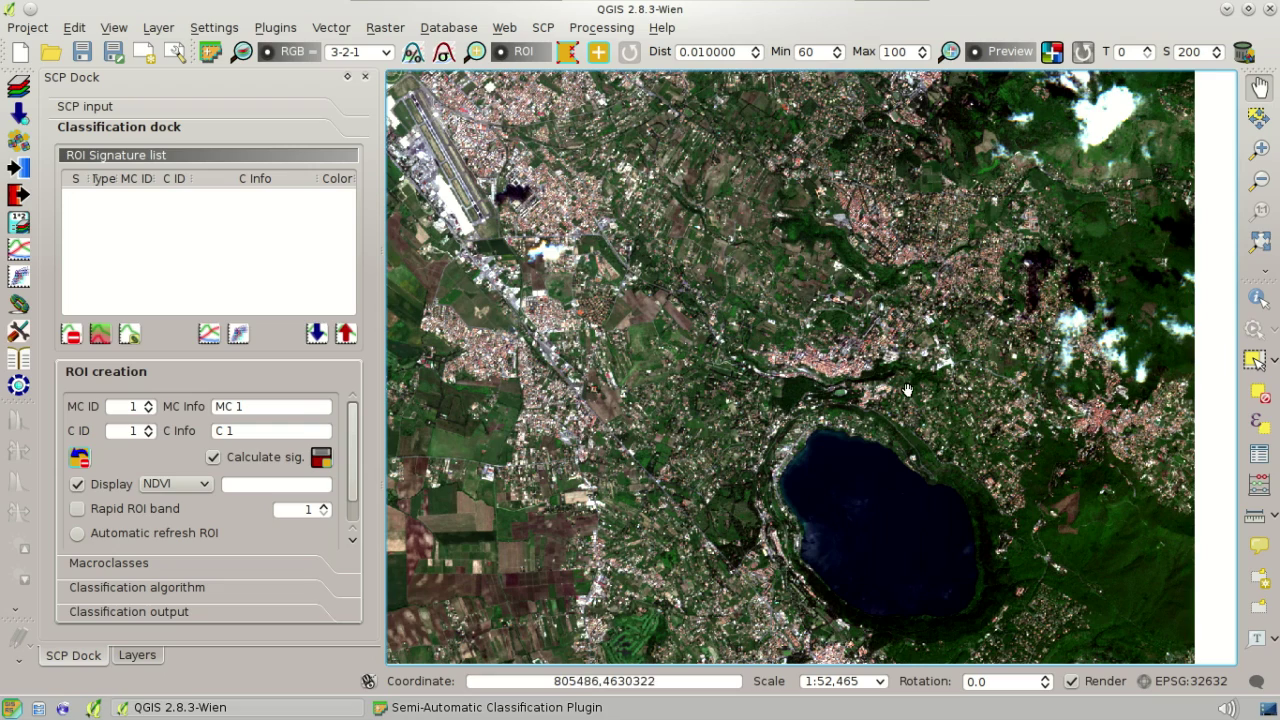
scroll(866, 514, "up", 1)
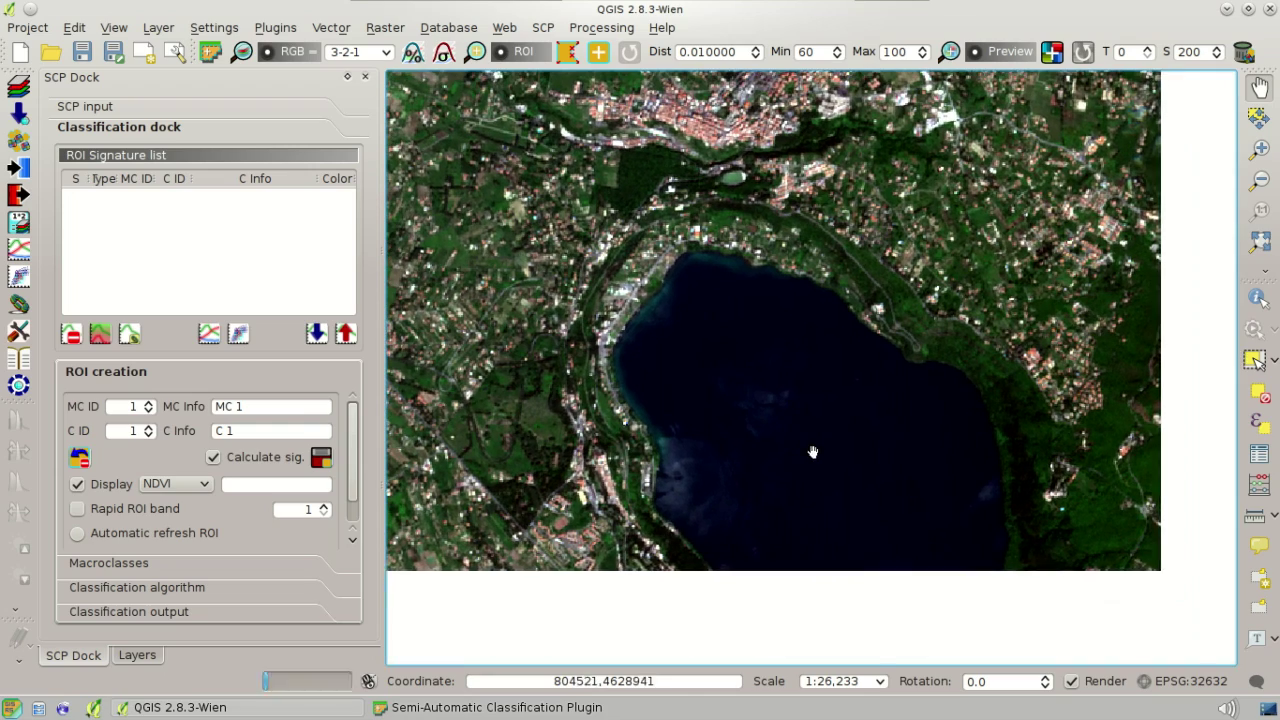
left_click(421, 62)
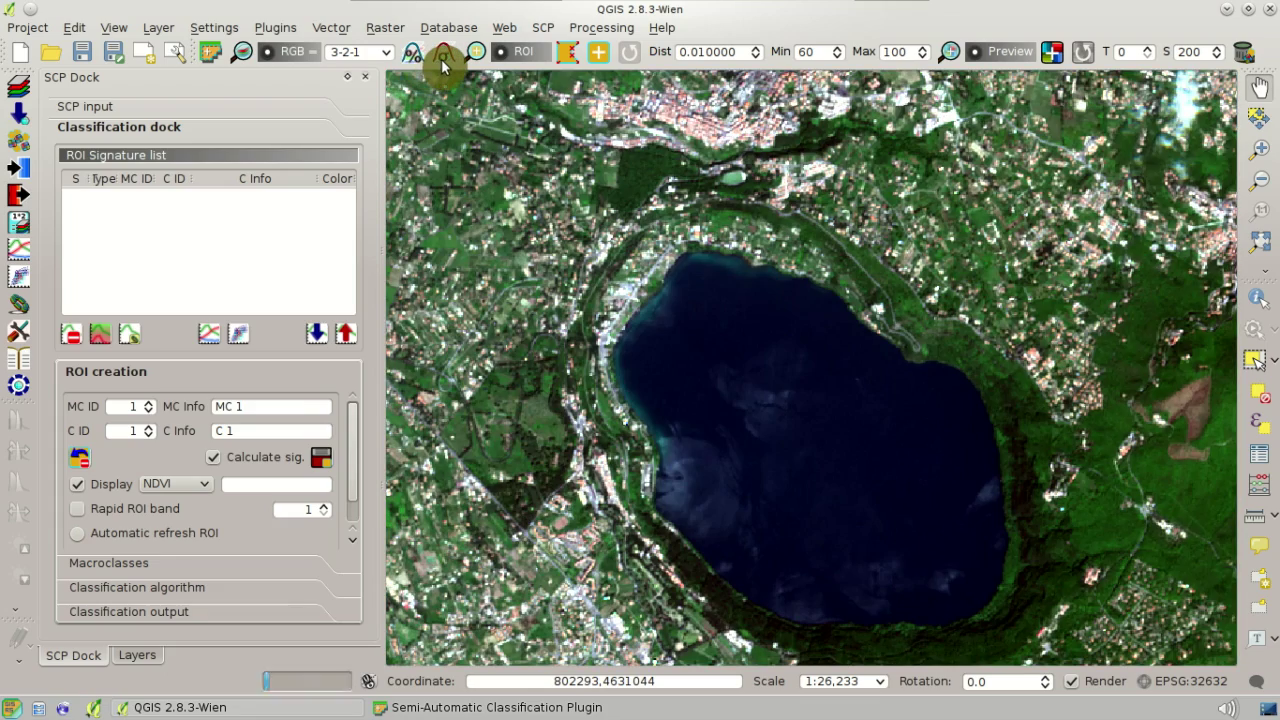
left_click(441, 59)
left_click(412, 55)
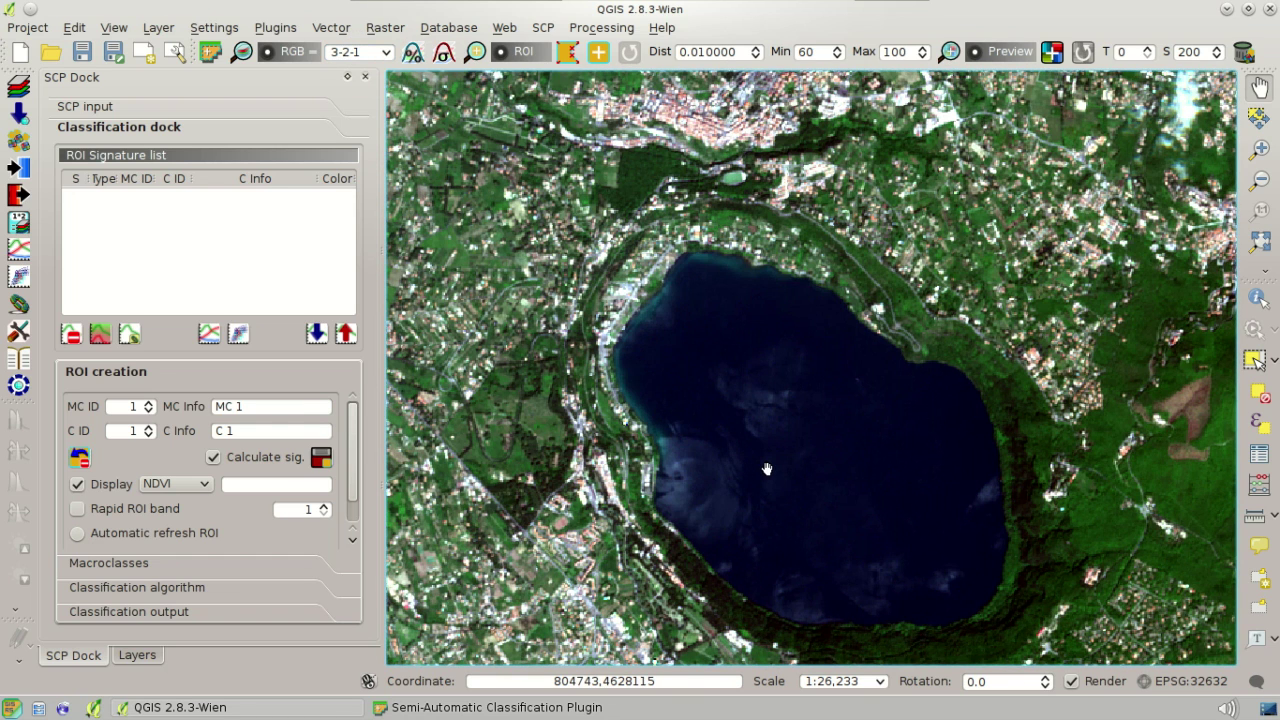
Set the RGB color composite to 7-3-2 and compare it with 3-2-1.
left_click(360, 51)
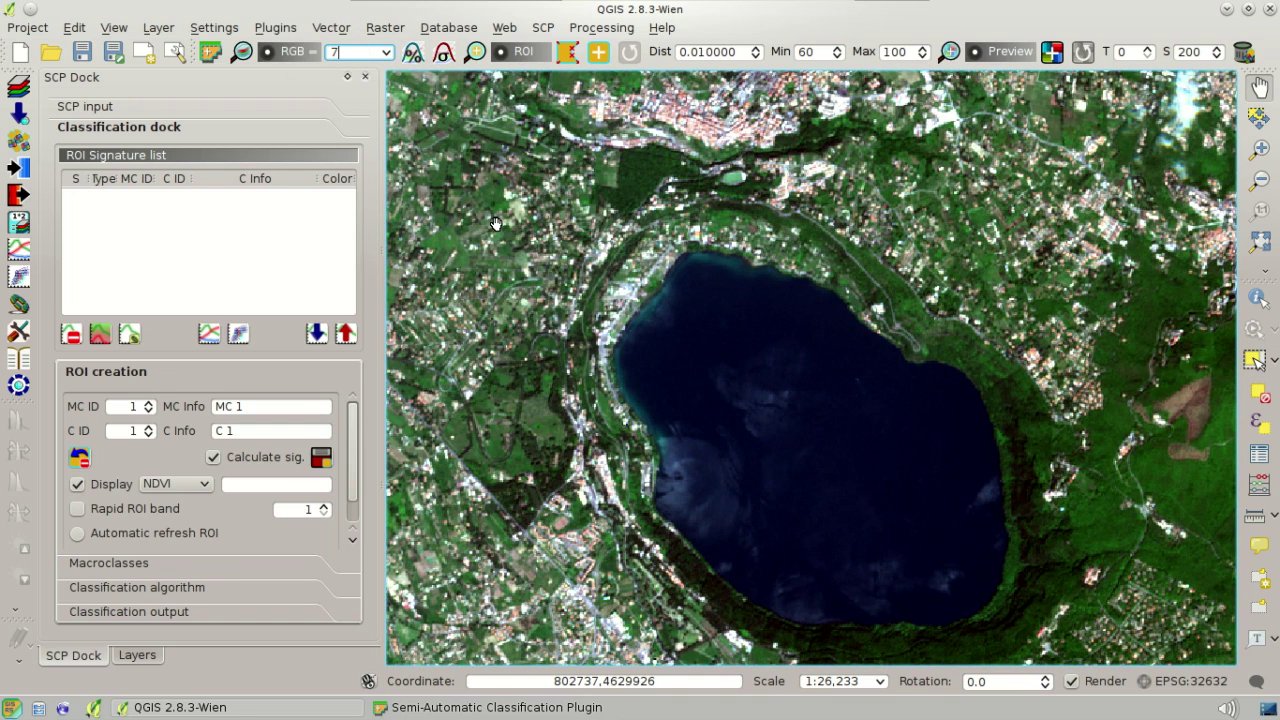
key("Return")
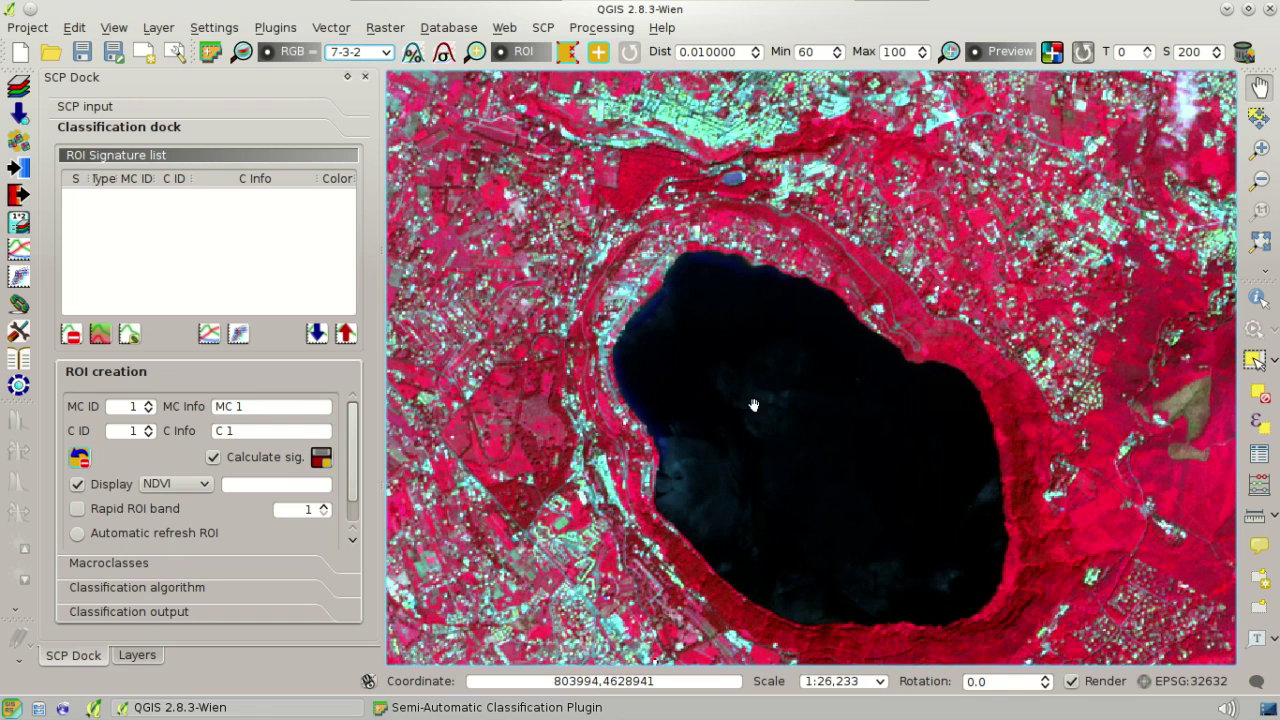
left_click(385, 52)
left_click(380, 84)
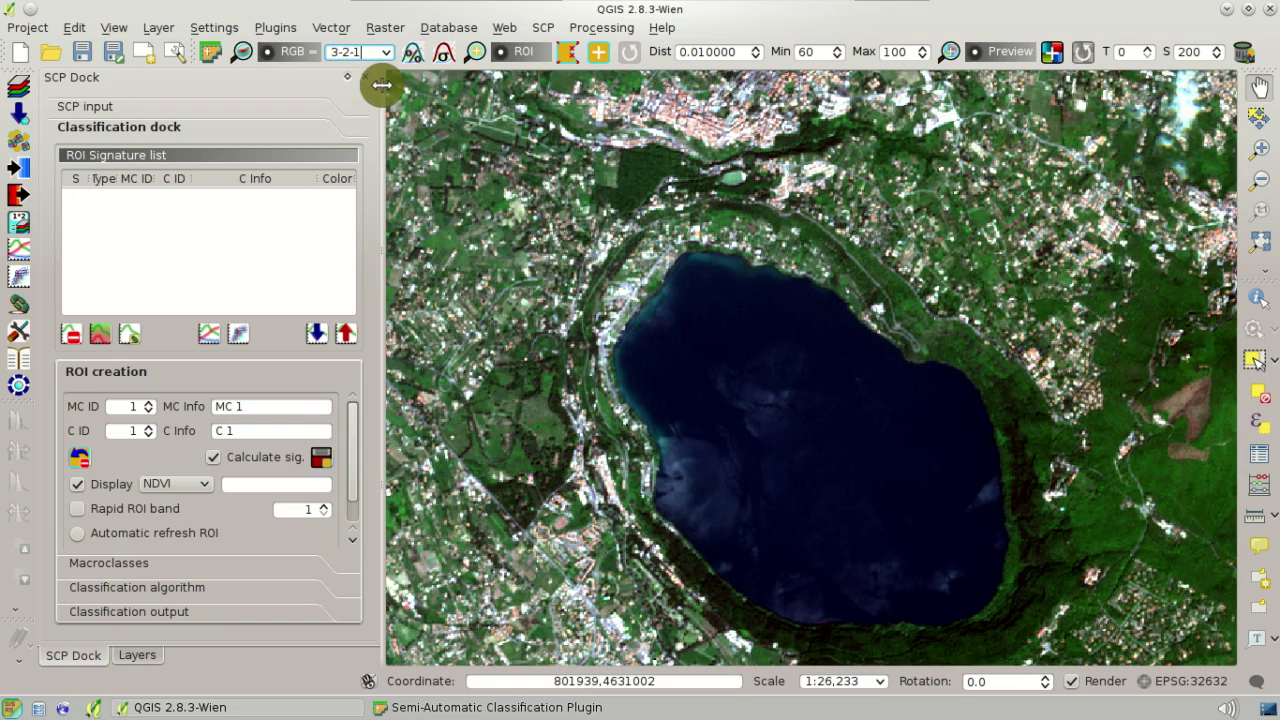
scroll(380, 50, "down", 2)
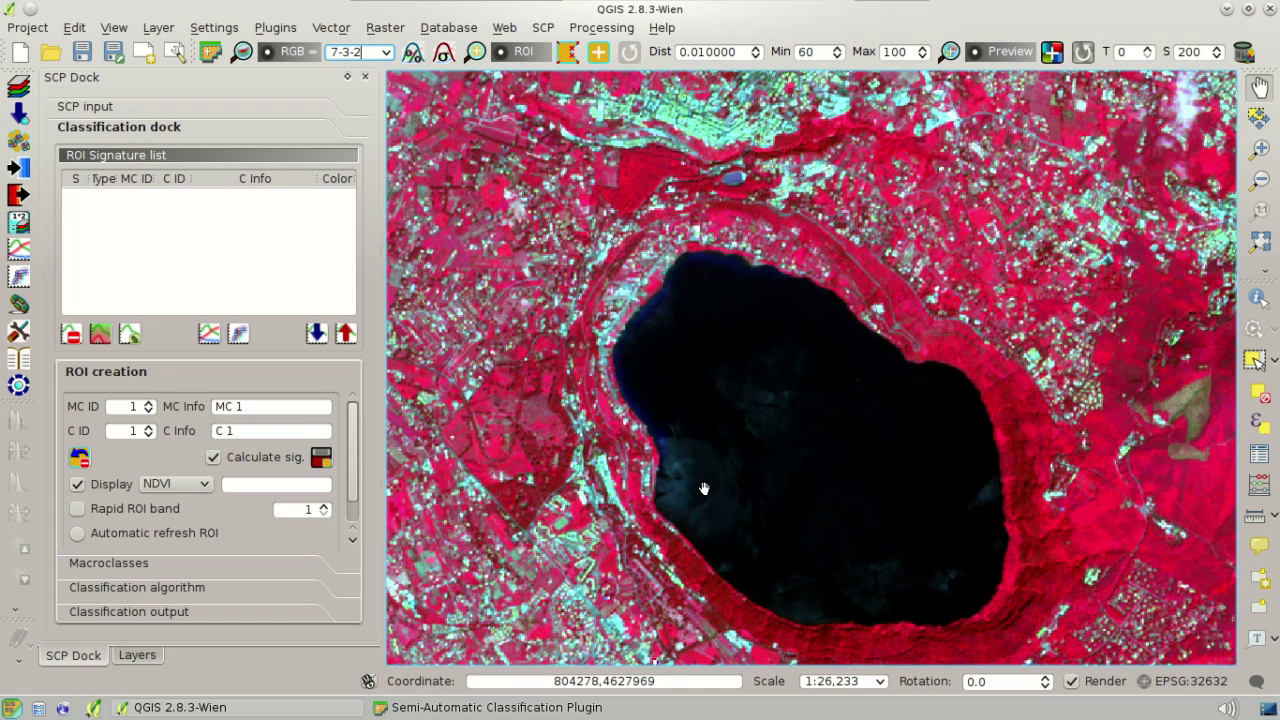
Draw a six-vertex ROI polygon over the open water inside the lake.
left_click(563, 53)
left_click(748, 304)
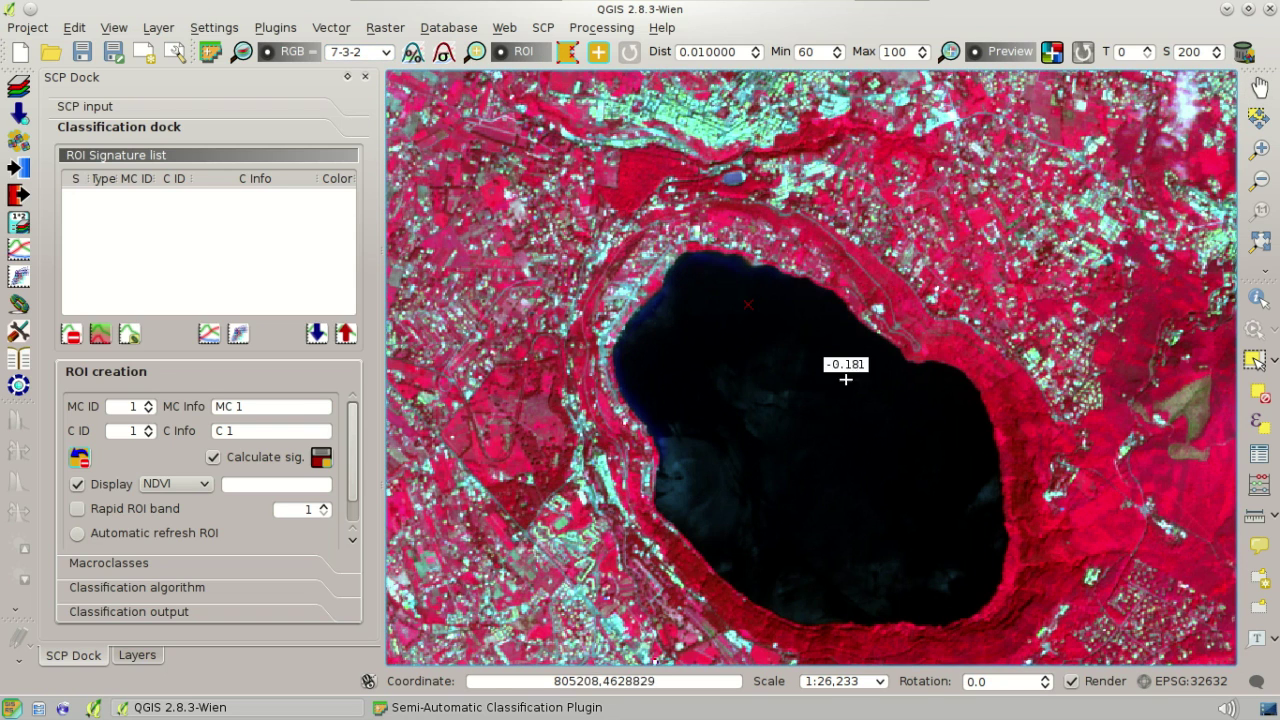
left_click(900, 415)
left_click(954, 535)
left_click(958, 583)
left_click(763, 579)
left_click(655, 371)
right_click(655, 371)
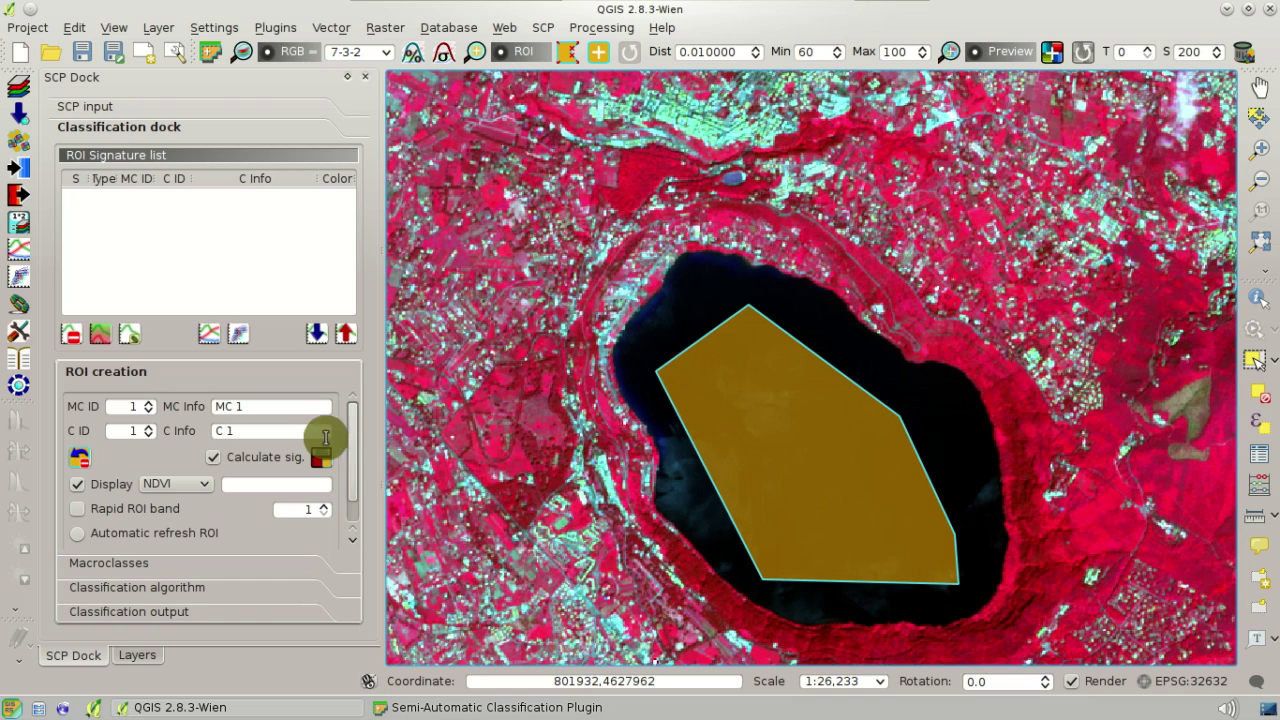
Name the ROI's macroclass Water and its class Lake, and save it to the signature list with its signature calculated.
triple_click(286, 407)
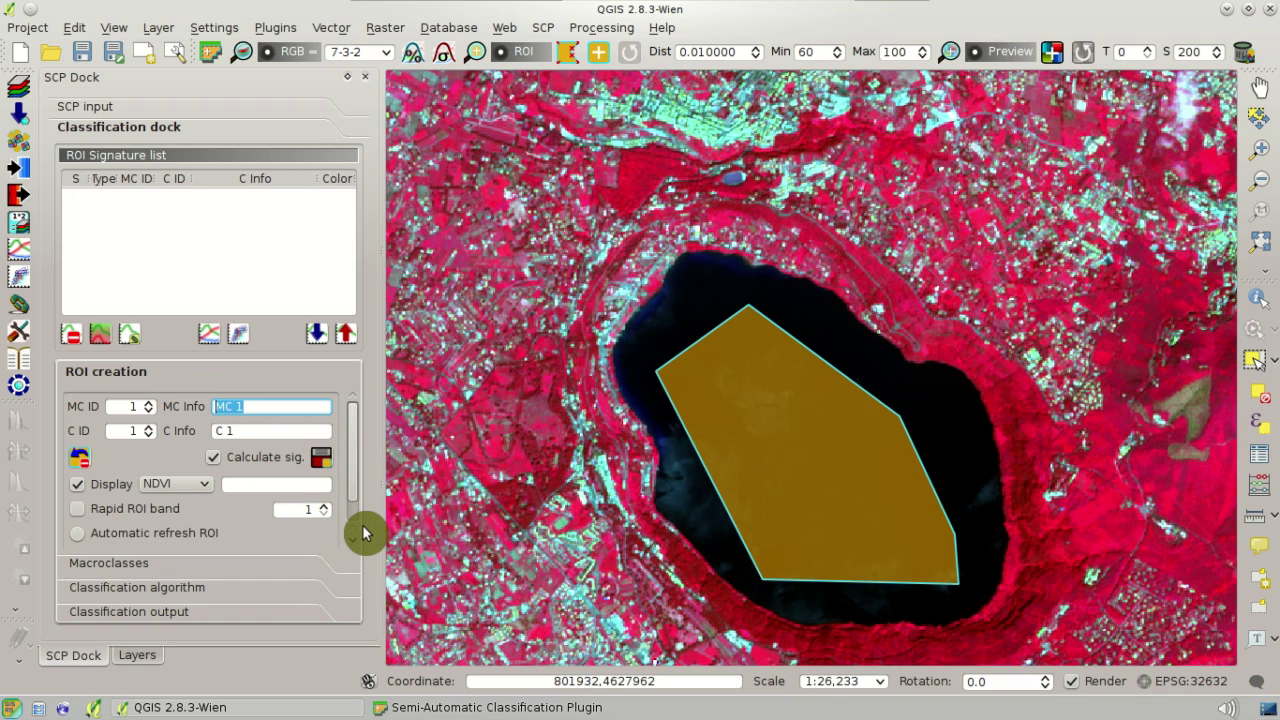
triple_click(292, 431)
type("Lake")
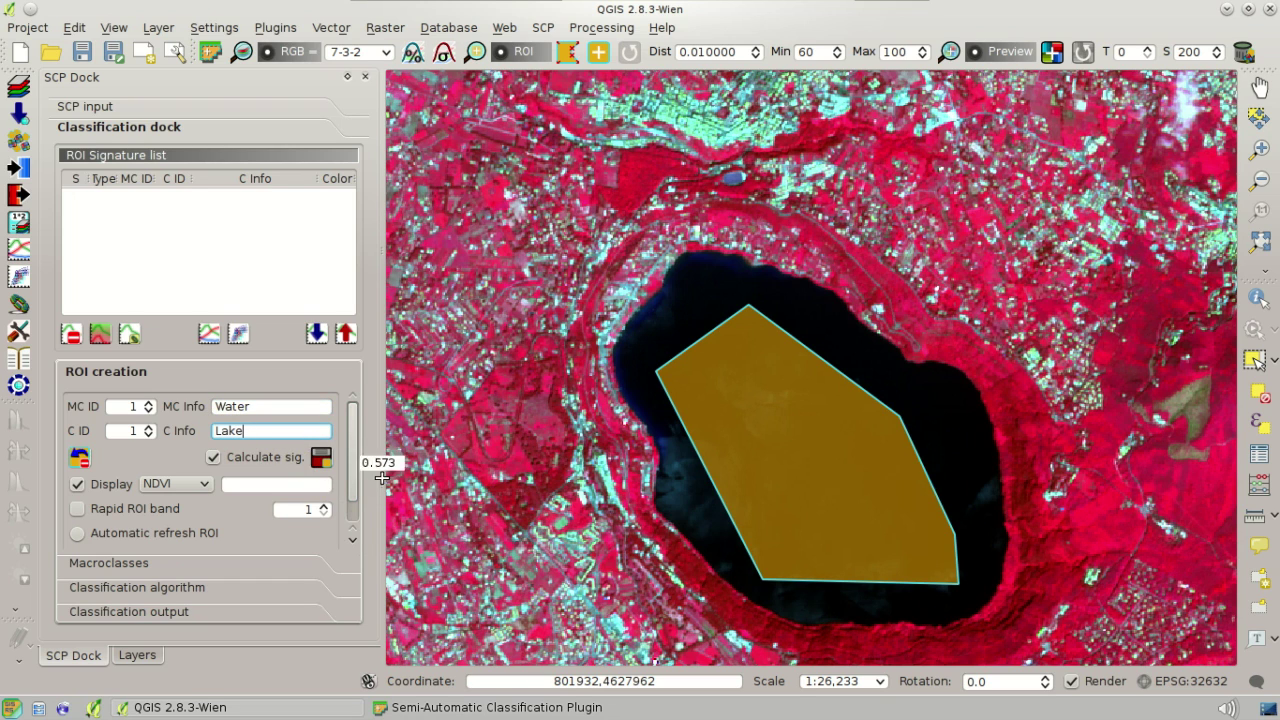
left_click(320, 458)
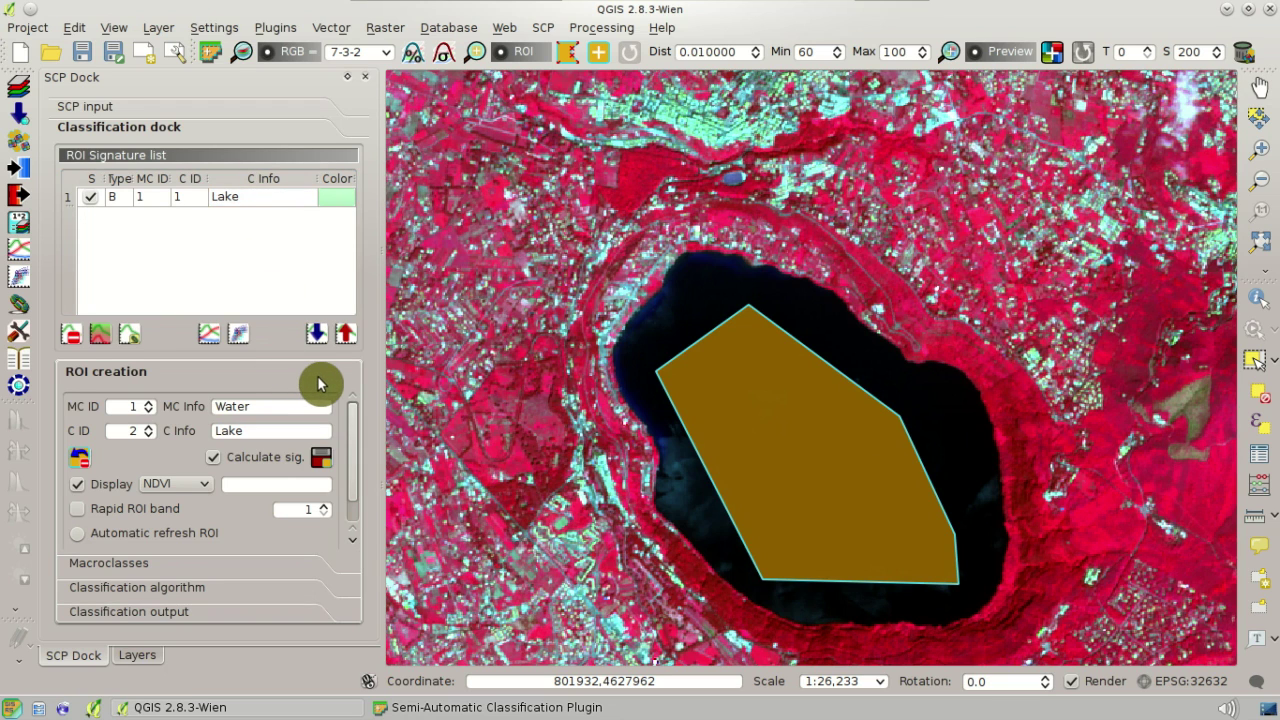
Change the Lake signature's color to blue in the ROI signature list.
left_click(335, 224)
double_click(339, 201)
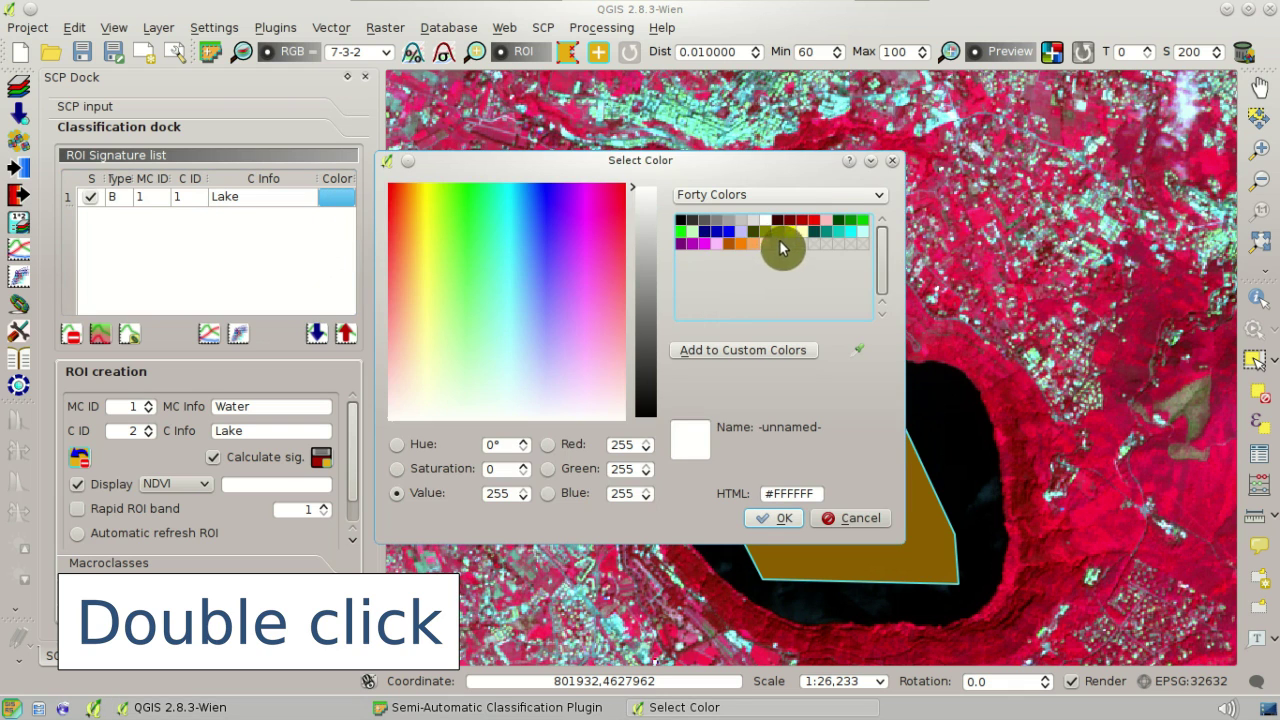
left_click(731, 231)
left_click(772, 520)
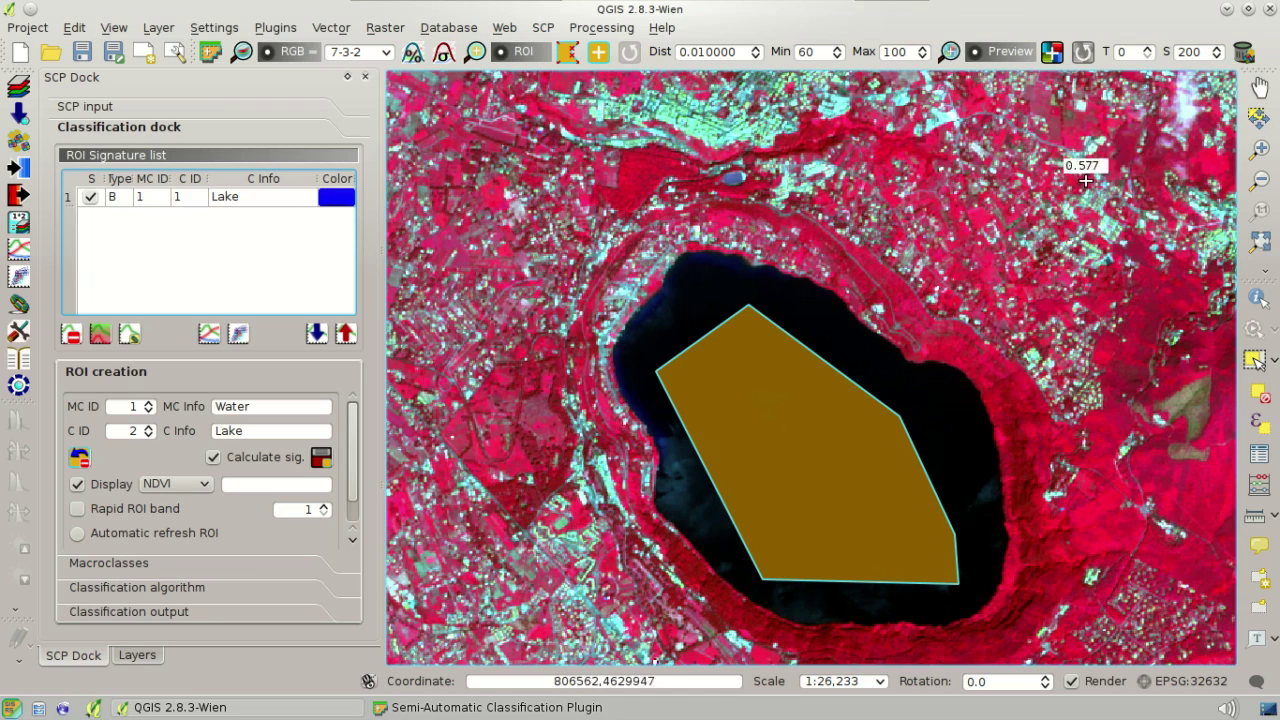
Grow a region ROI from a pixel in the dense built-up area north of the lake, using a spectral distance of 0.08.
left_click(1260, 104)
left_click_drag(510, 79, 555, 316)
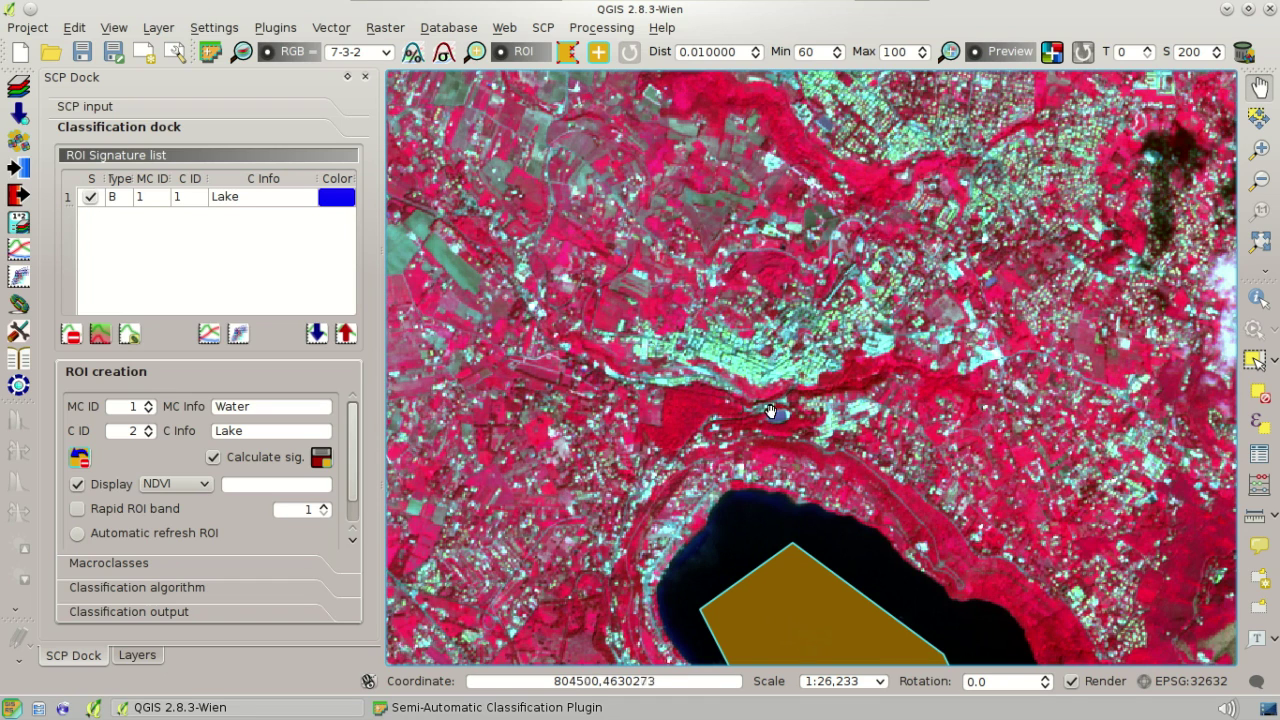
left_click(597, 52)
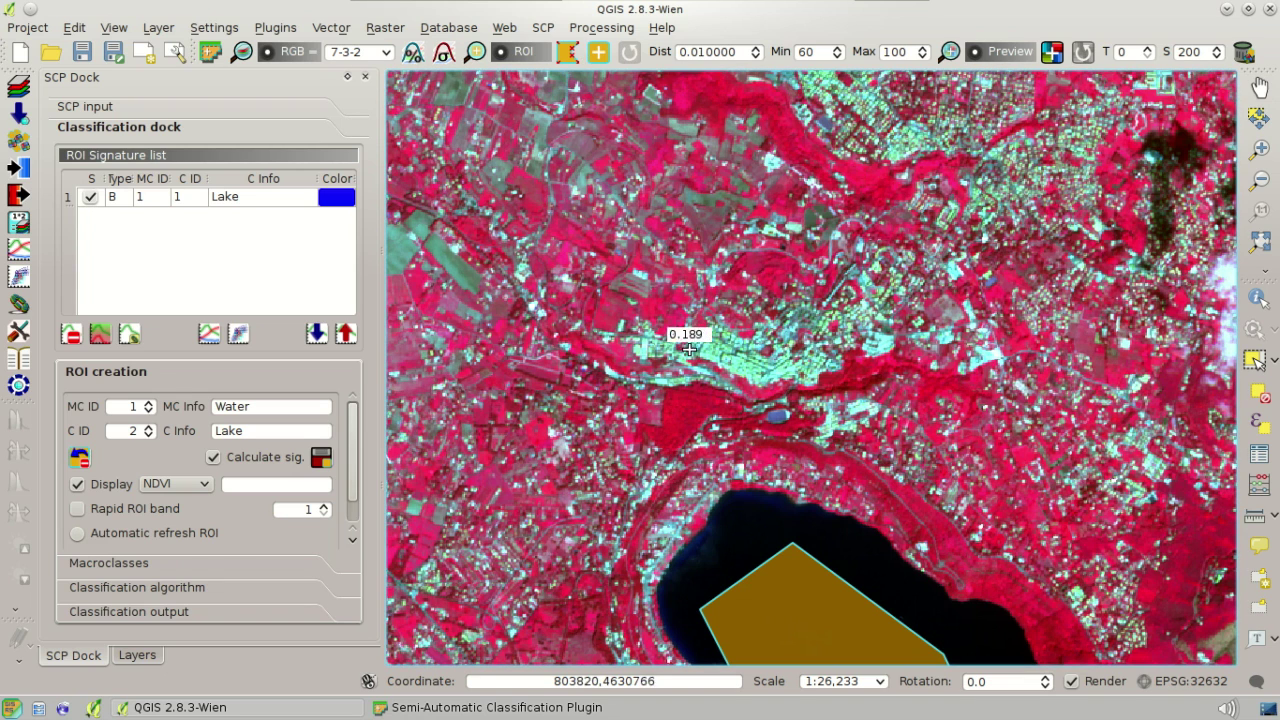
left_click(736, 363)
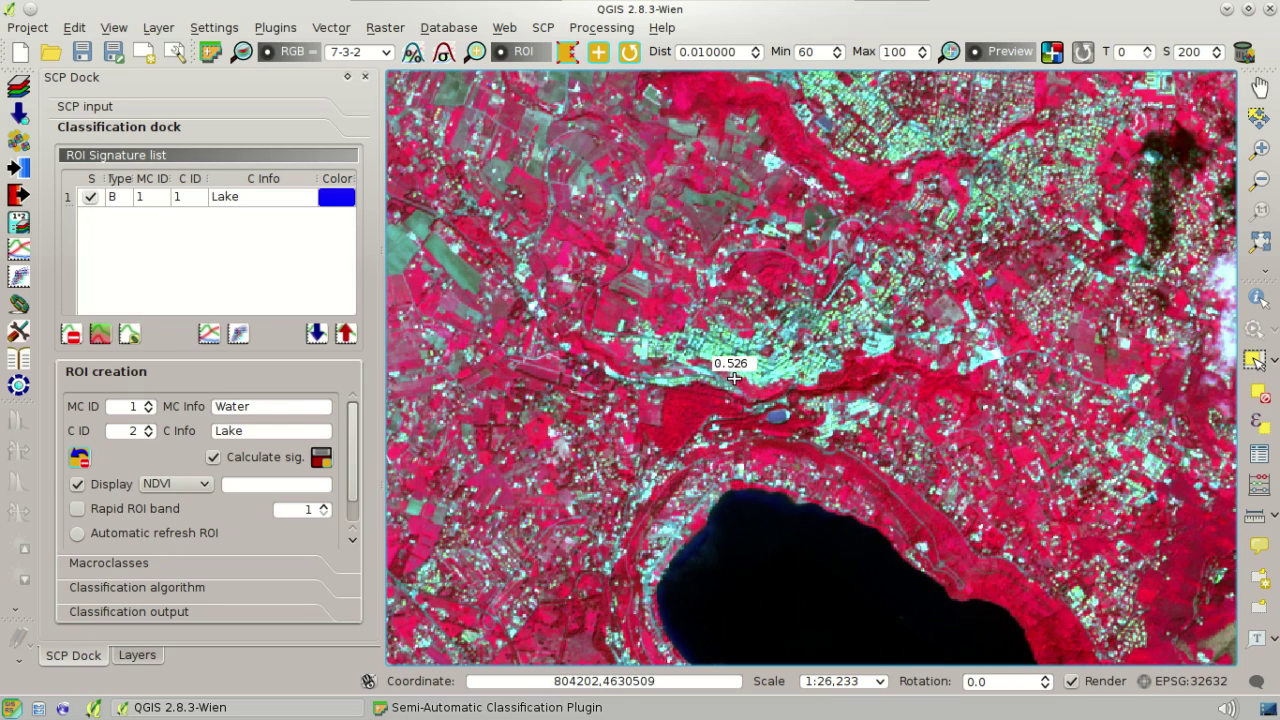
scroll(736, 375, "up", 1)
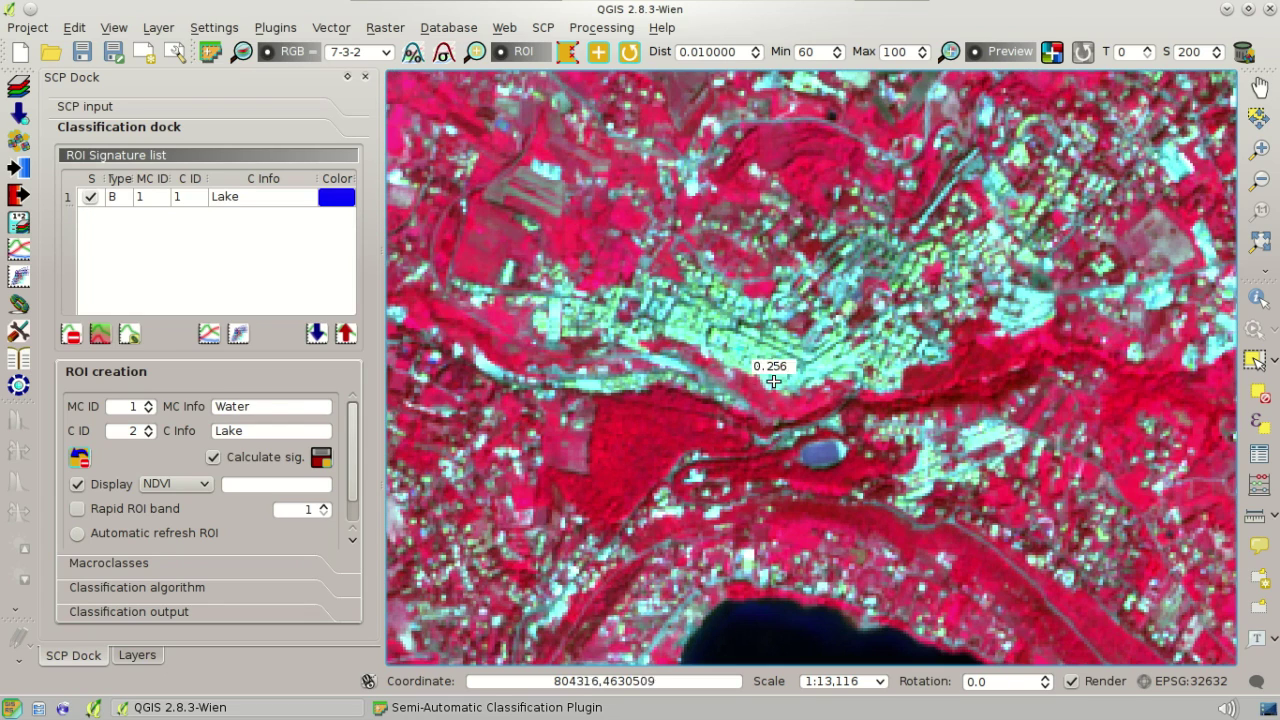
left_click(776, 377)
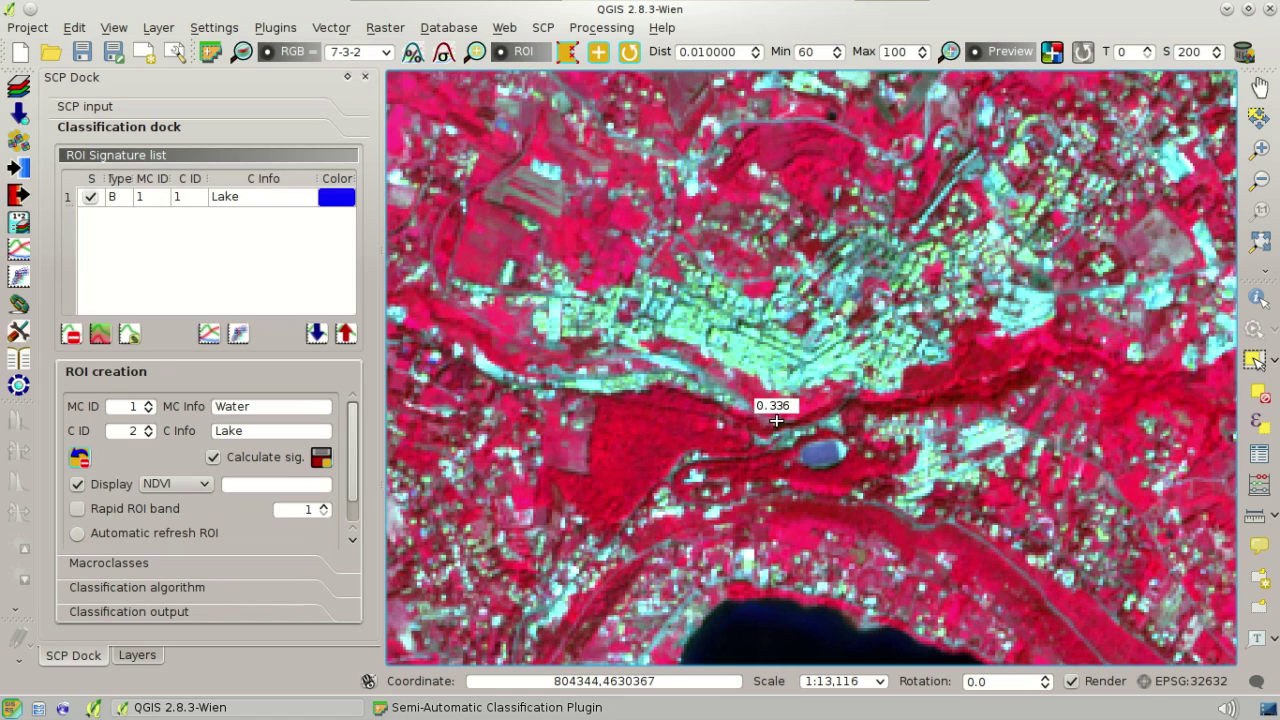
left_click_drag(728, 52, 757, 62)
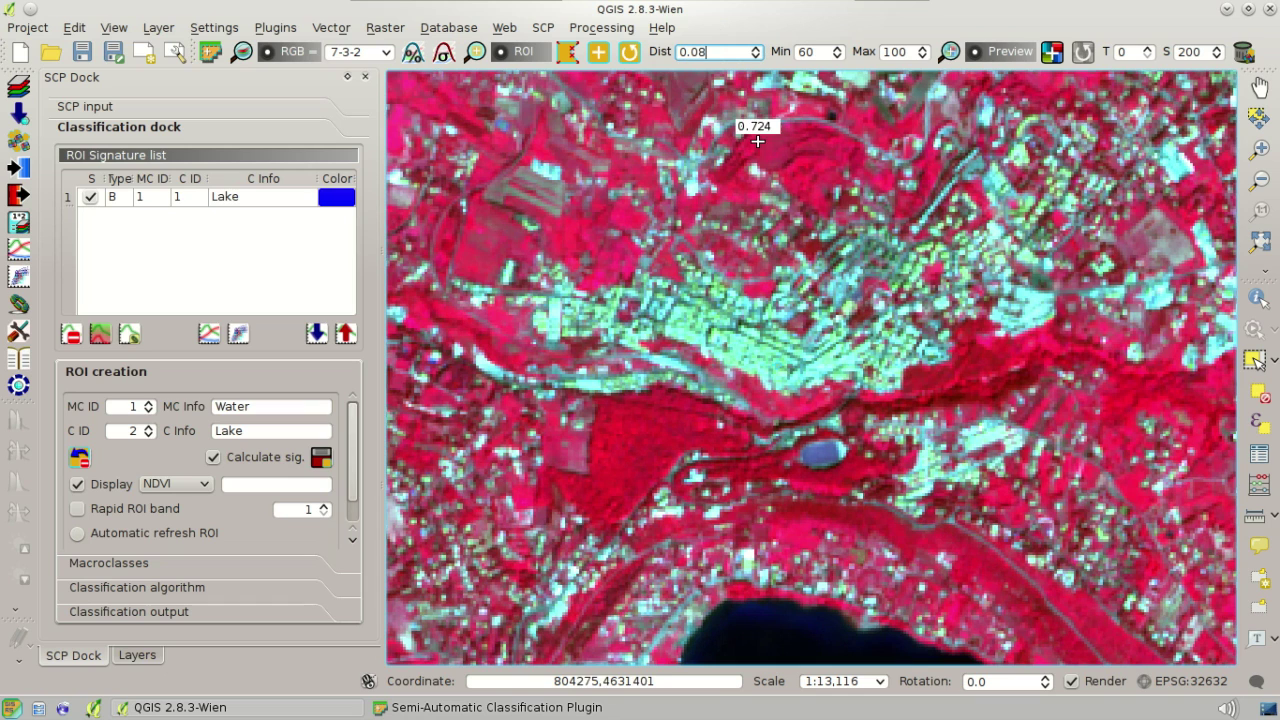
left_click(622, 56)
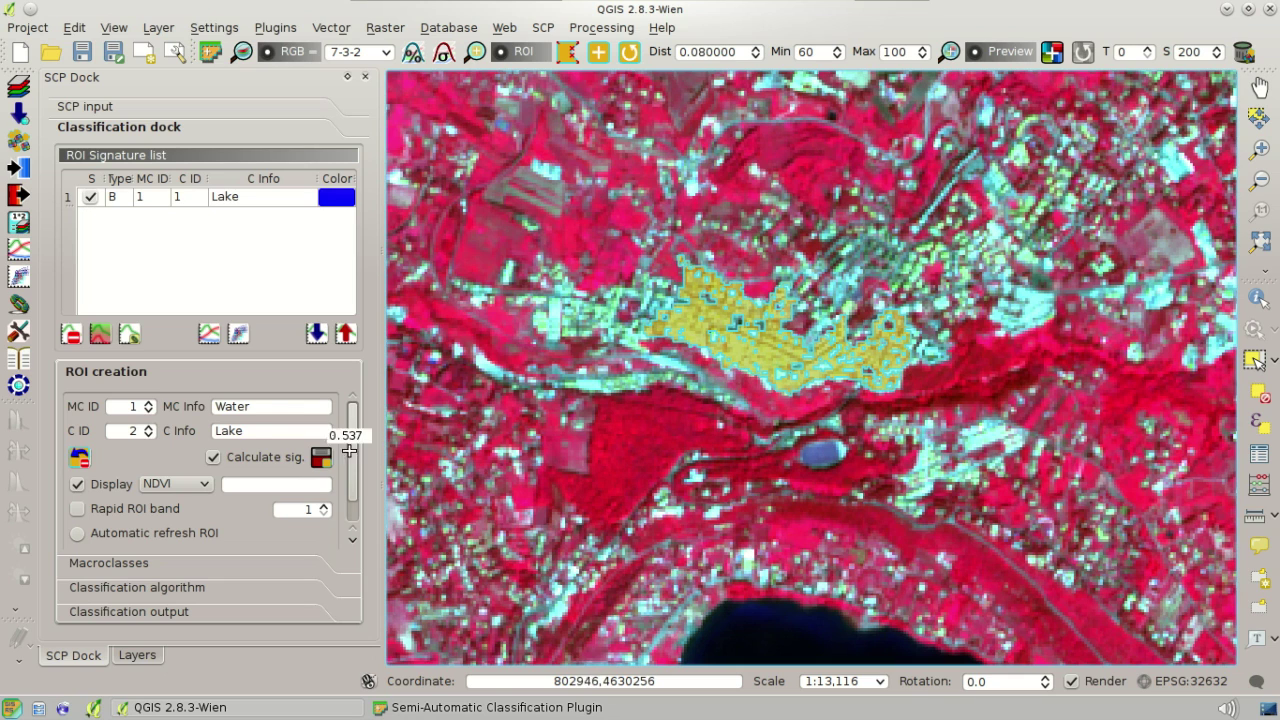
Assign the ROI macroclass ID 2 named Built-up and class name Built-up1, and save it to the signature list.
left_click(148, 408)
type("2")
double_click(245, 407)
type("Built-")
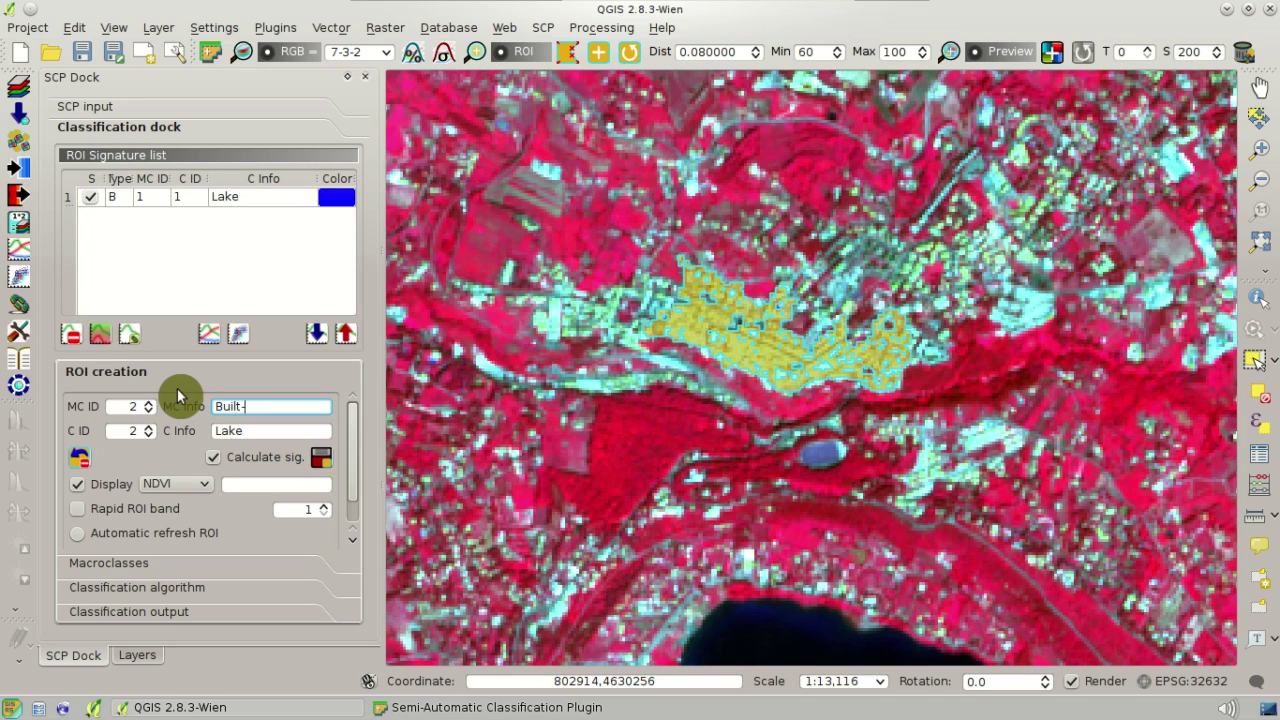
type("up")
left_click_drag(312, 430, 185, 425)
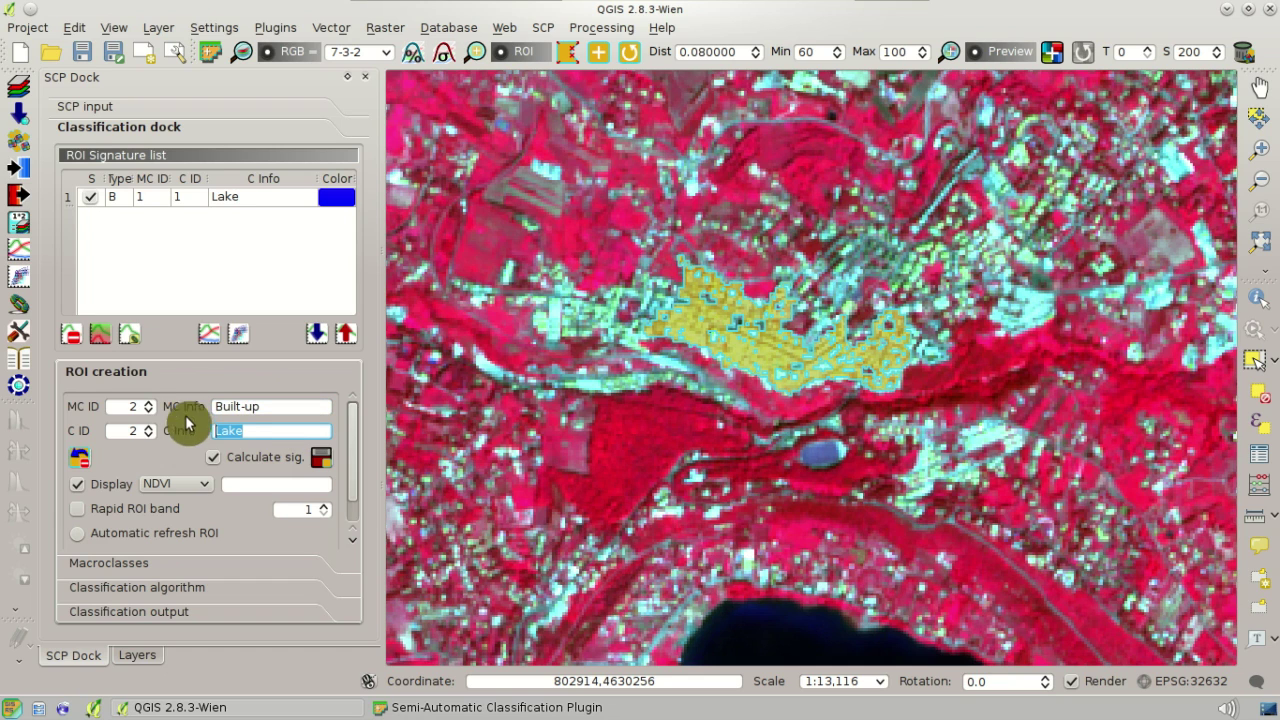
type("Built-up1")
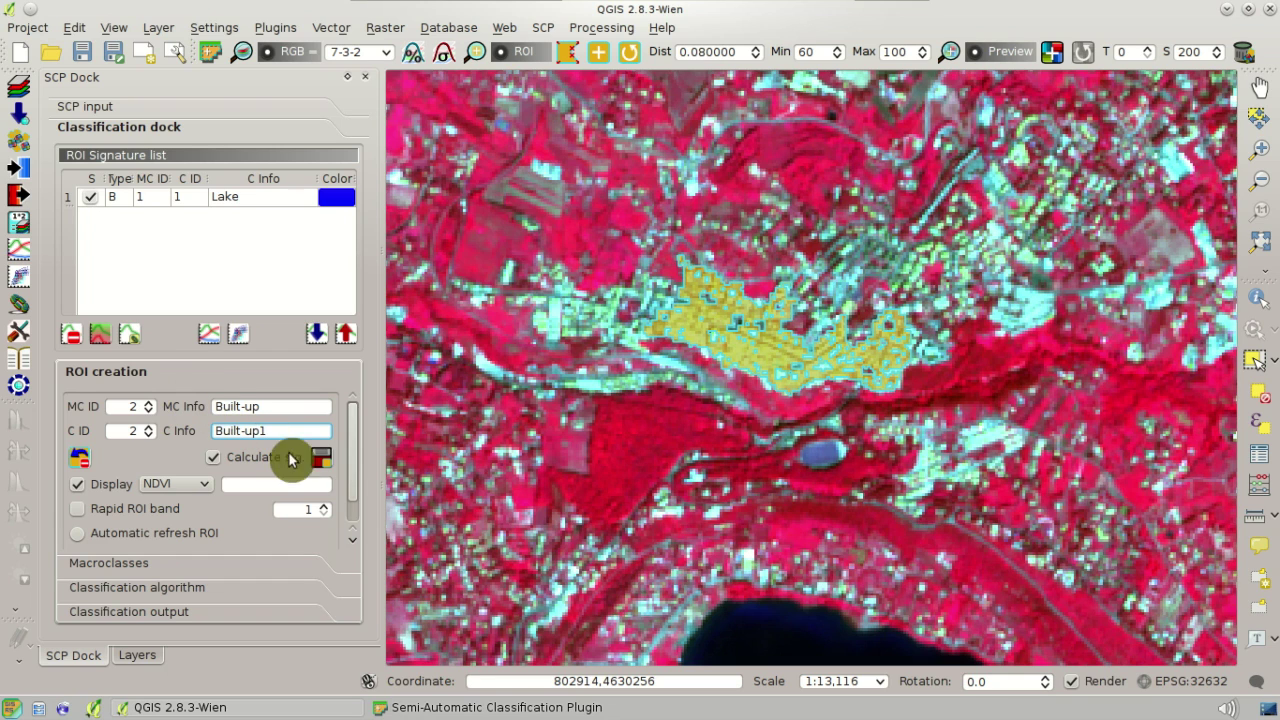
left_click(320, 459)
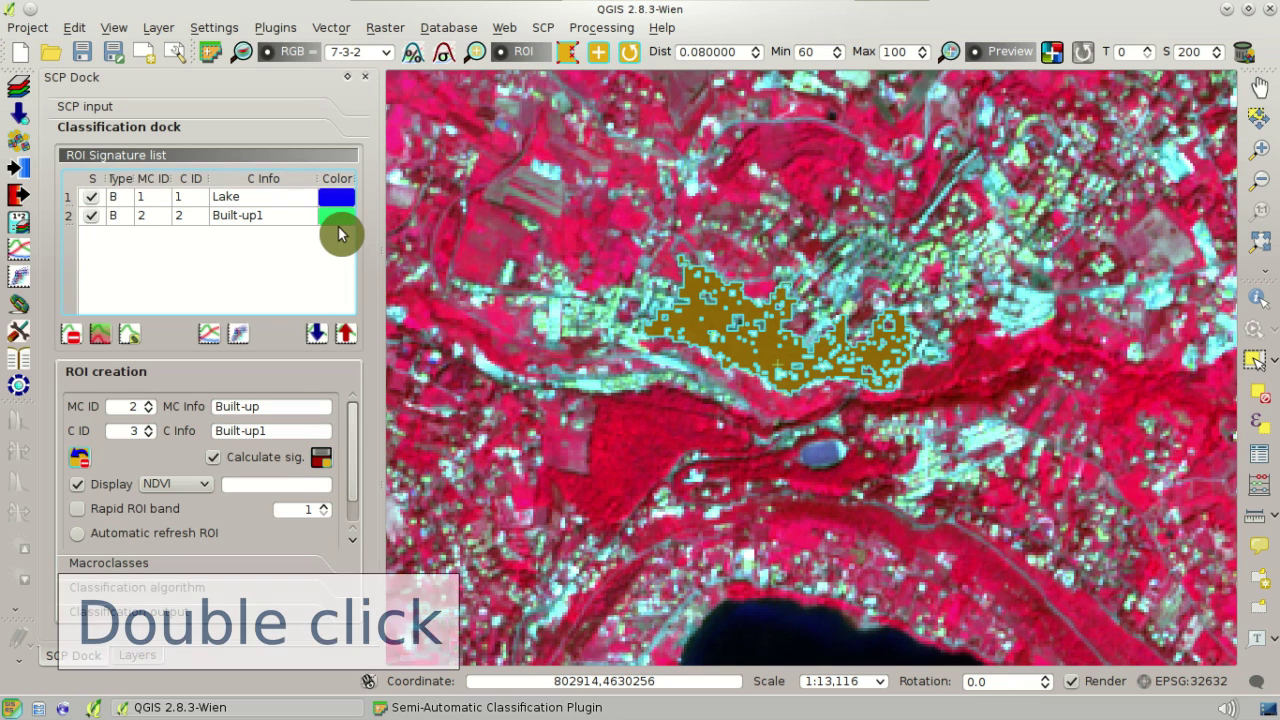
Change the Built-up1 signature's color to red in the ROI signature list.
double_click(336, 216)
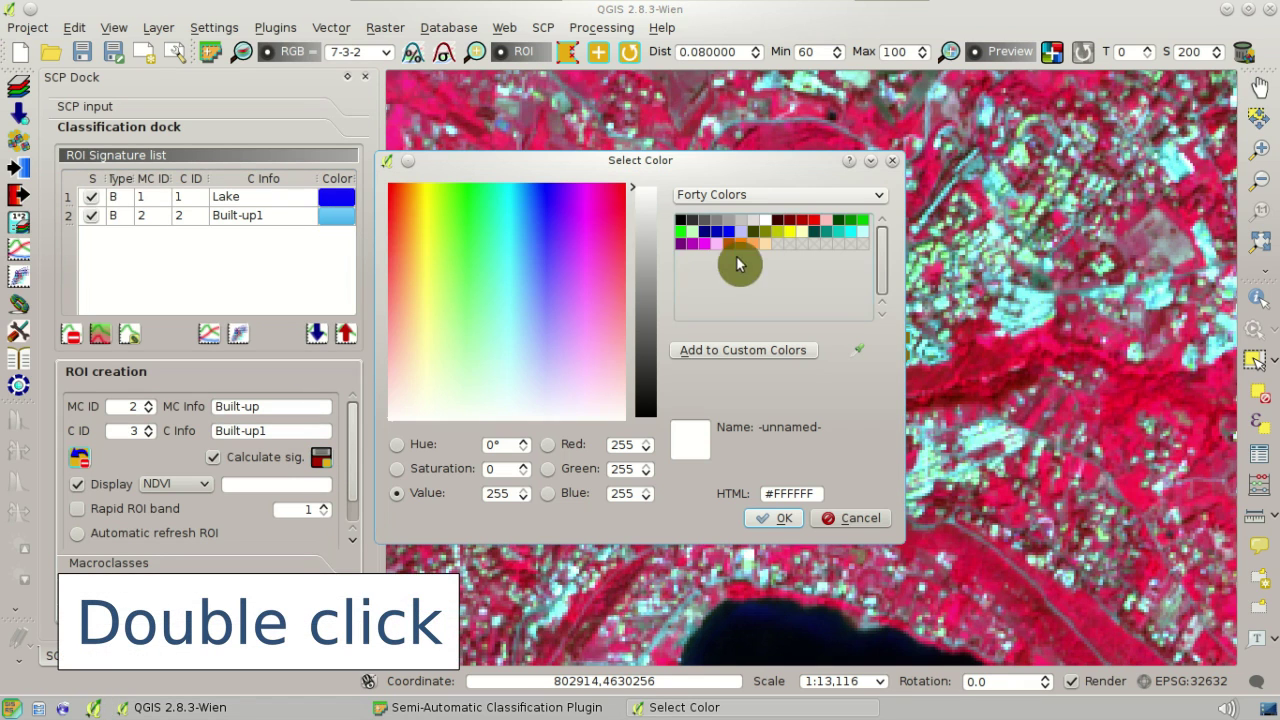
left_click(806, 231)
left_click(788, 517)
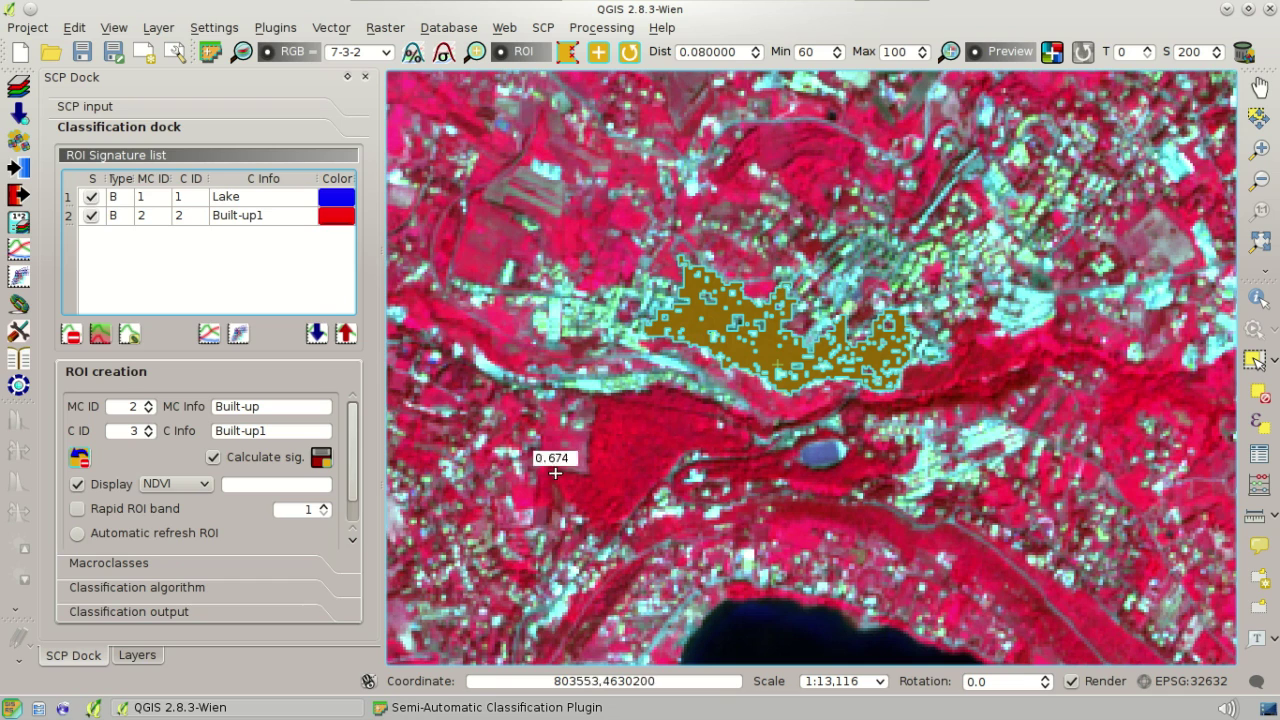
Grow a region ROI over the dark red wooded patch southwest of the built-up ROI, reducing the spectral distance to 0.07.
left_click(628, 456)
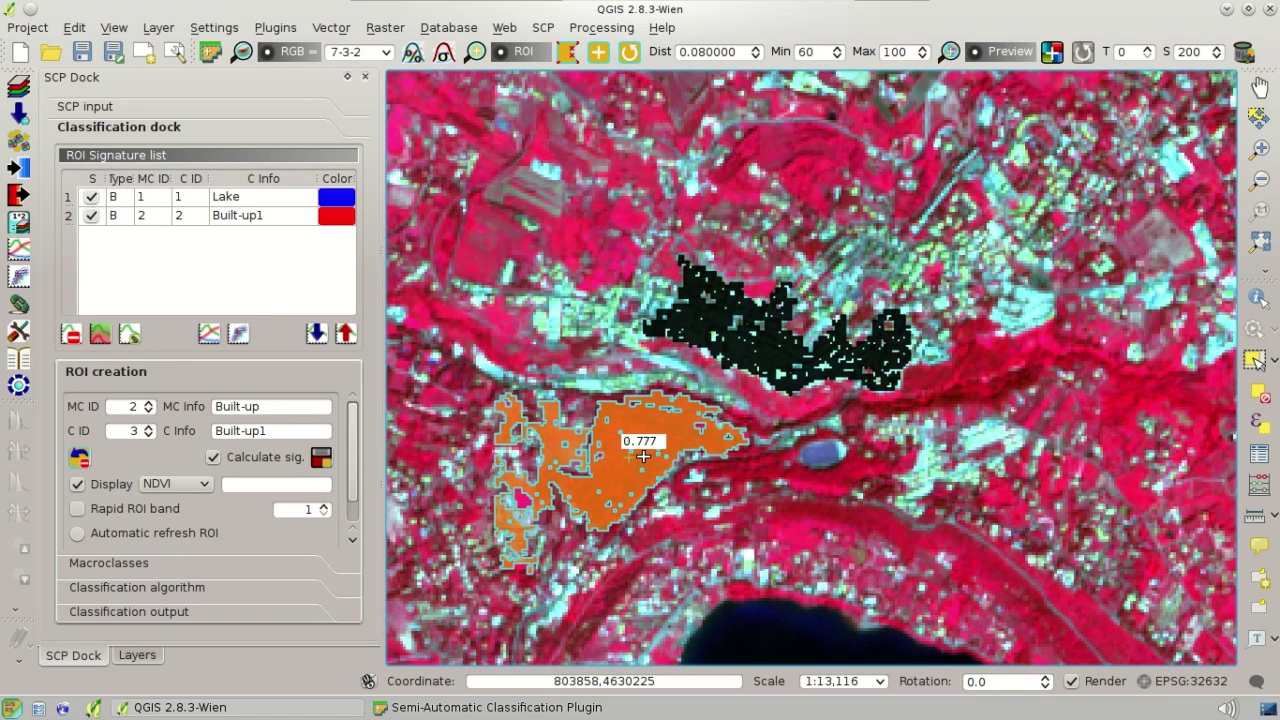
left_click(518, 52)
left_click(518, 52)
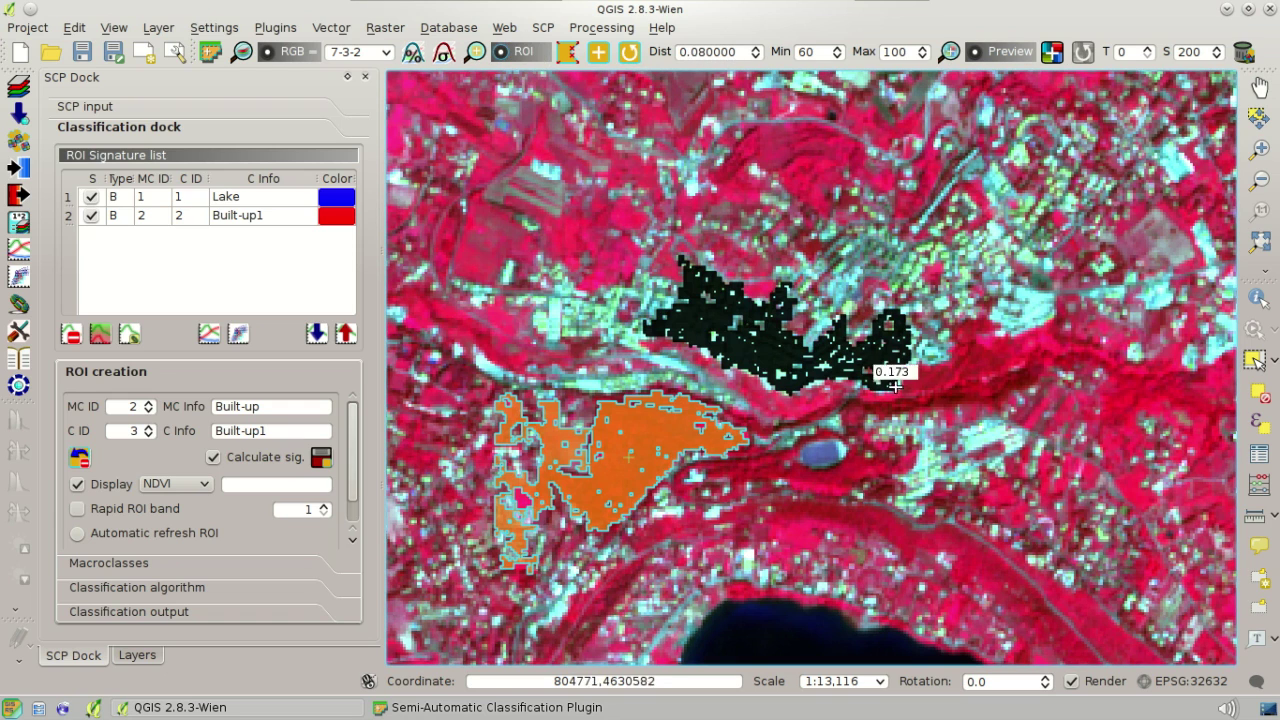
left_click_drag(697, 52, 733, 52)
type("70000")
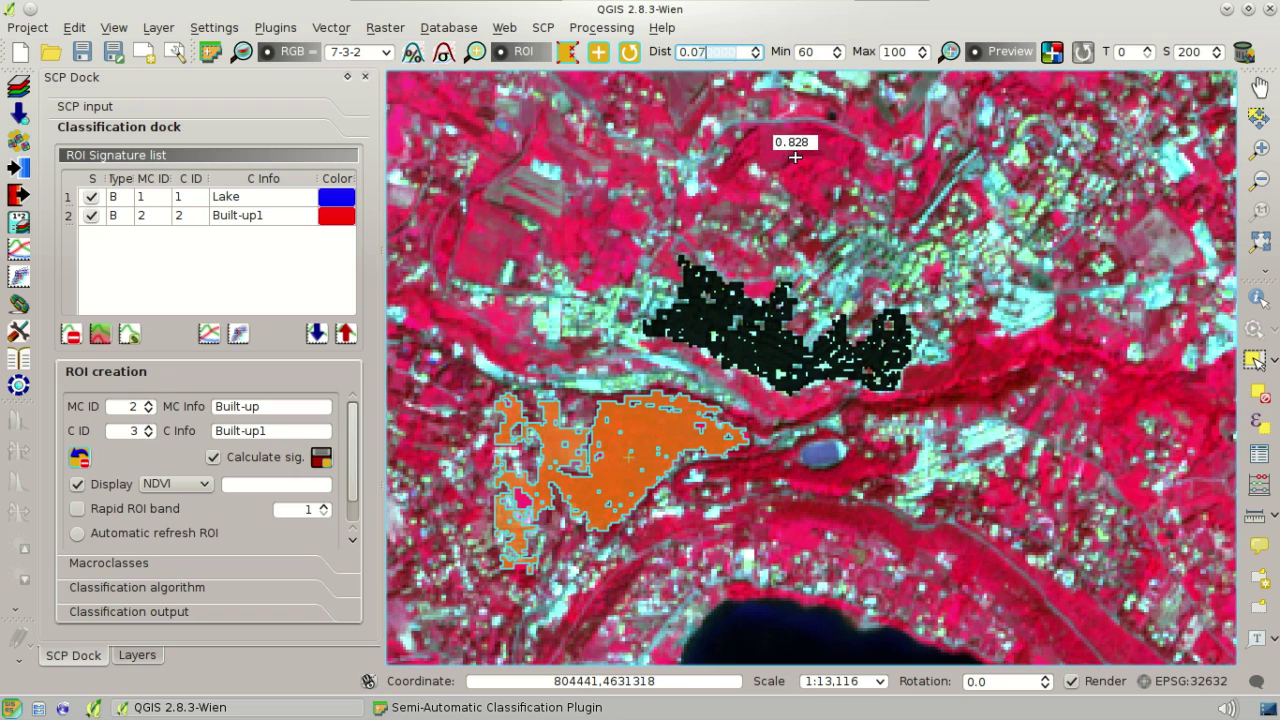
left_click(623, 55)
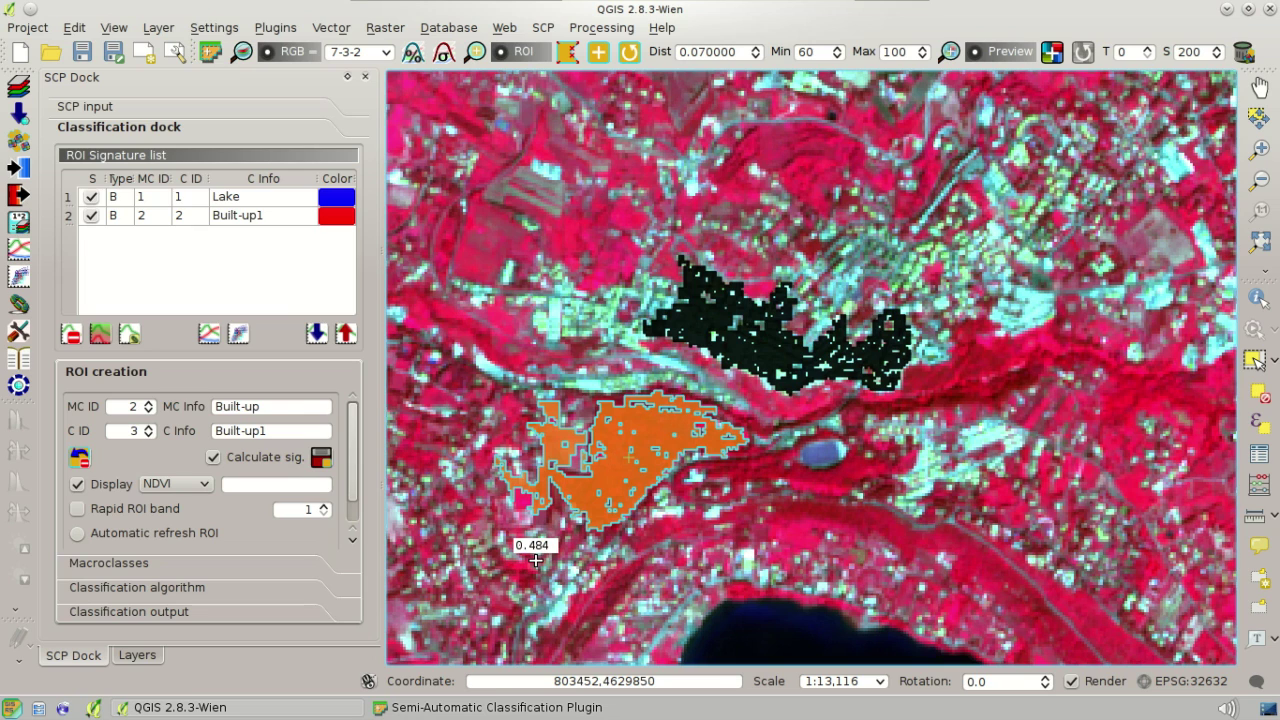
Assign the ROI macroclass ID 3 named Vegetation and class name Trees, and save it to the signature list.
double_click(148, 408)
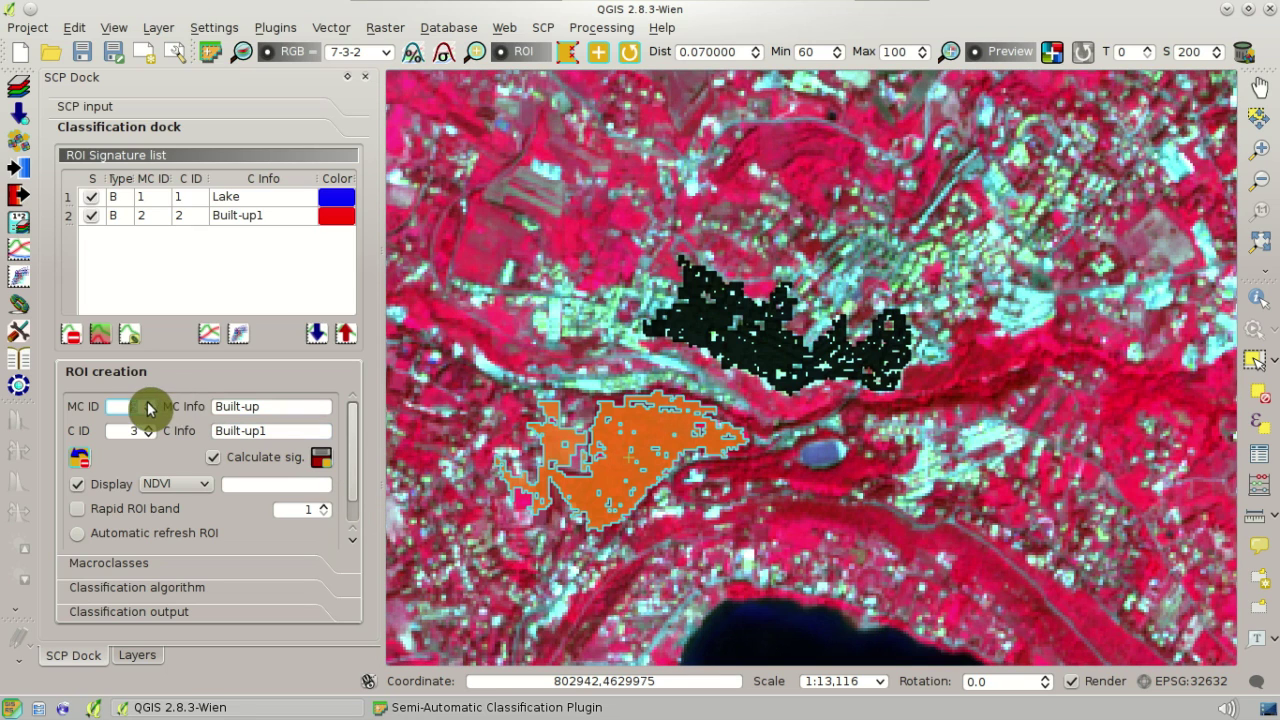
type("3")
key("Tab")
type("Ve")
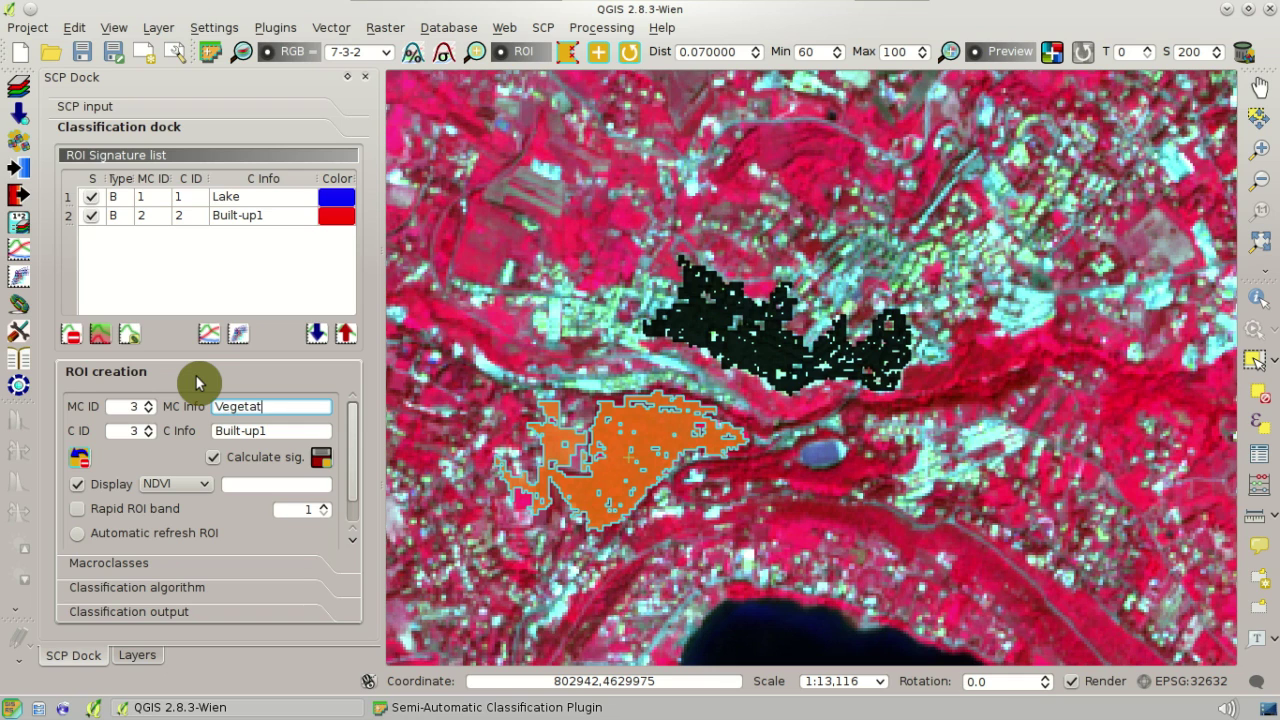
key("Tab")
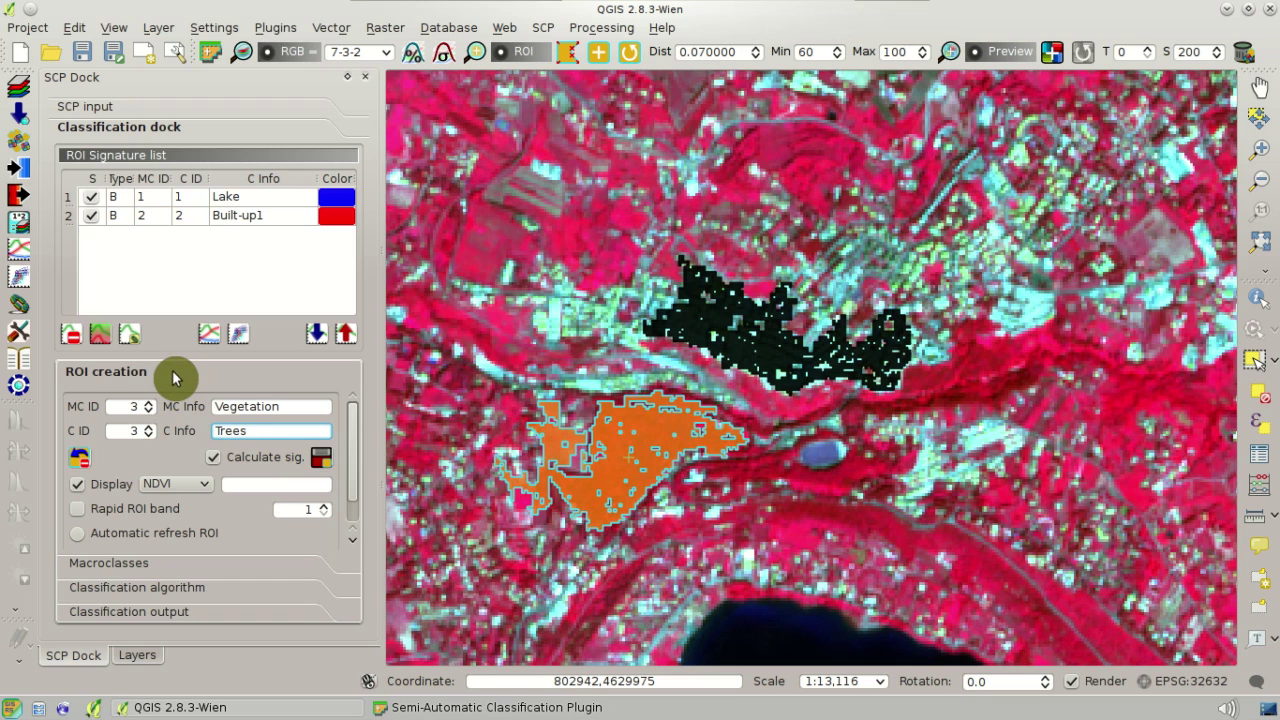
left_click(316, 465)
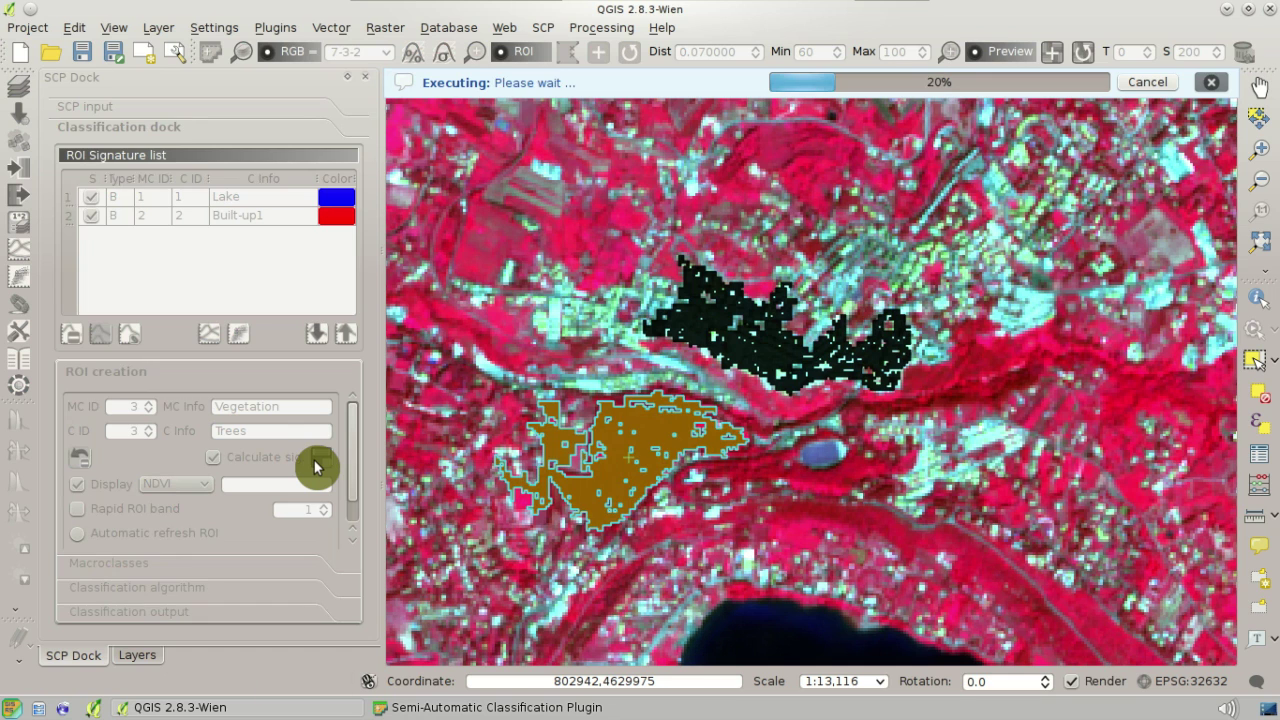
Change the Trees signature's color to green (#00C000) in the ROI signature list.
double_click(335, 258)
double_click(335, 238)
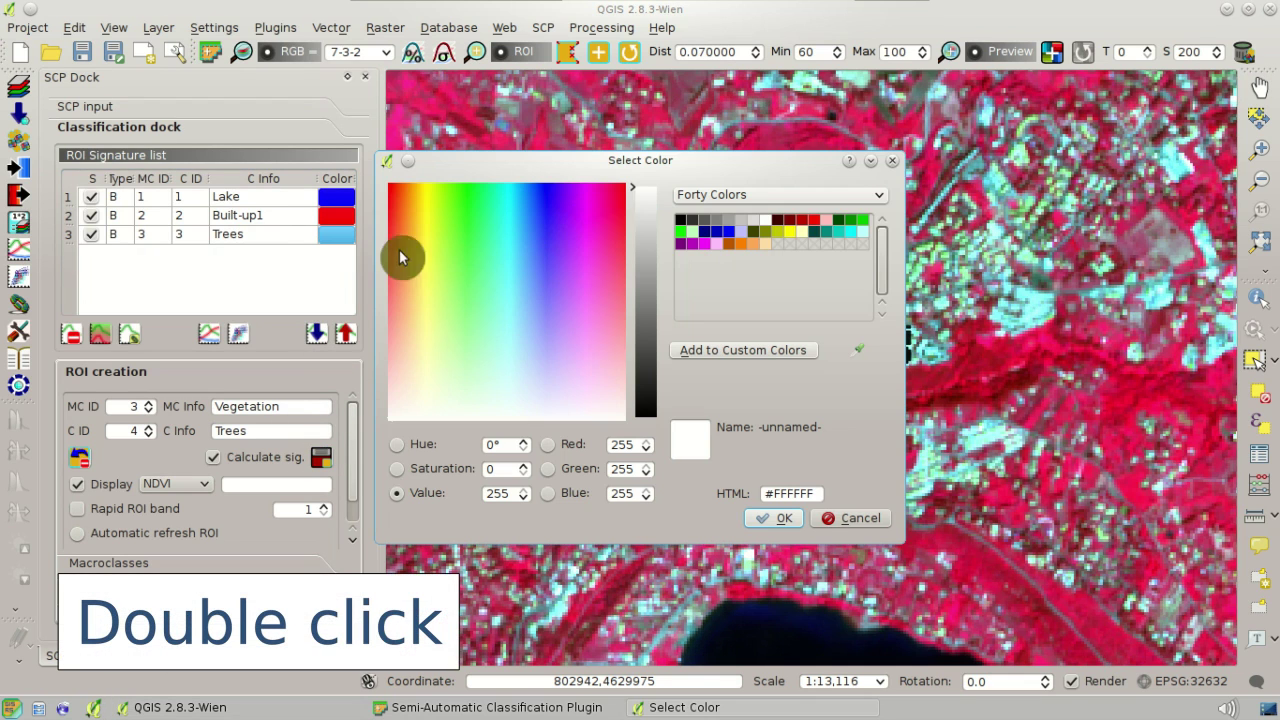
left_click(862, 221)
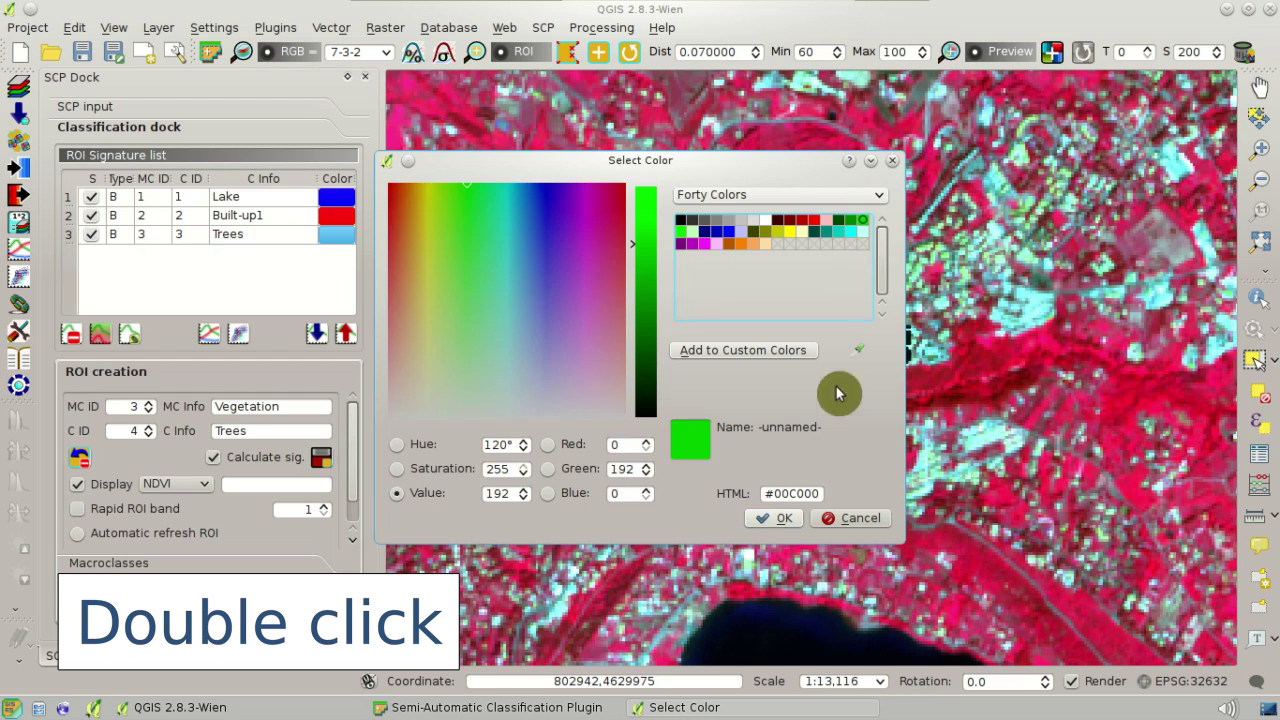
left_click(788, 518)
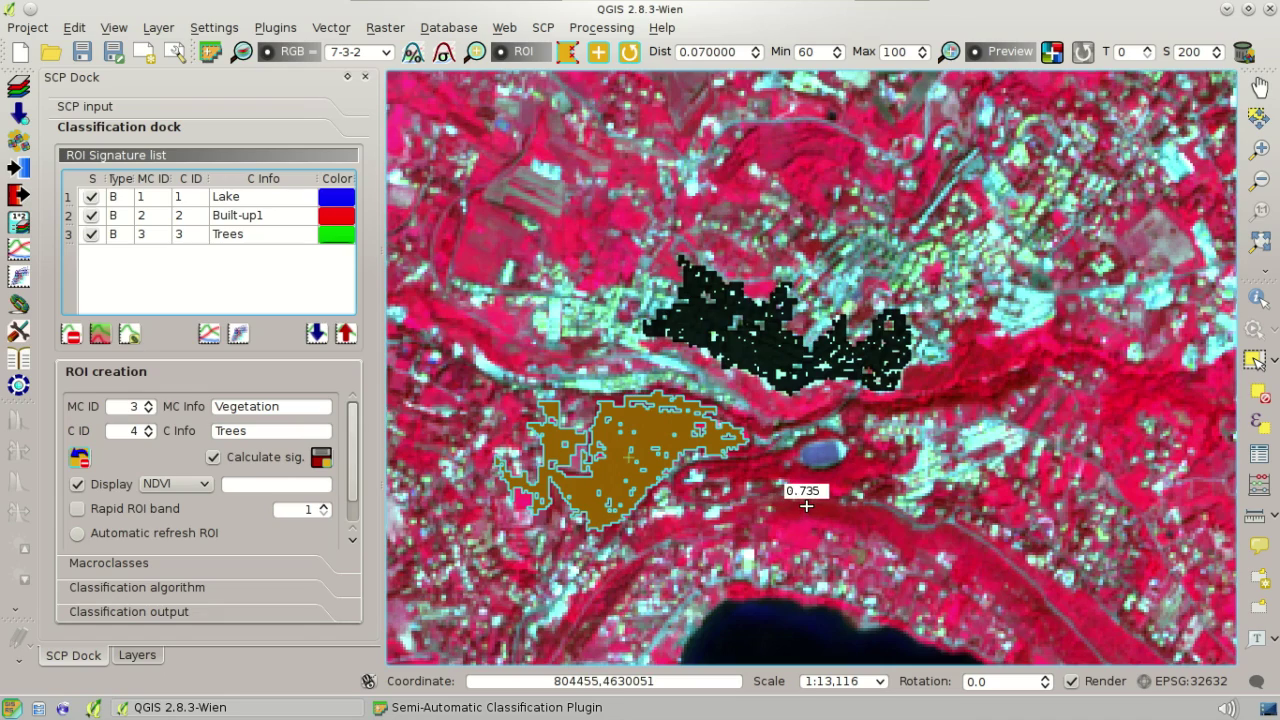
Grow a region ROI over the gray-green bare fields northwest of the lake, keeping NDVI as the displayed index.
scroll(806, 506, "down", 2)
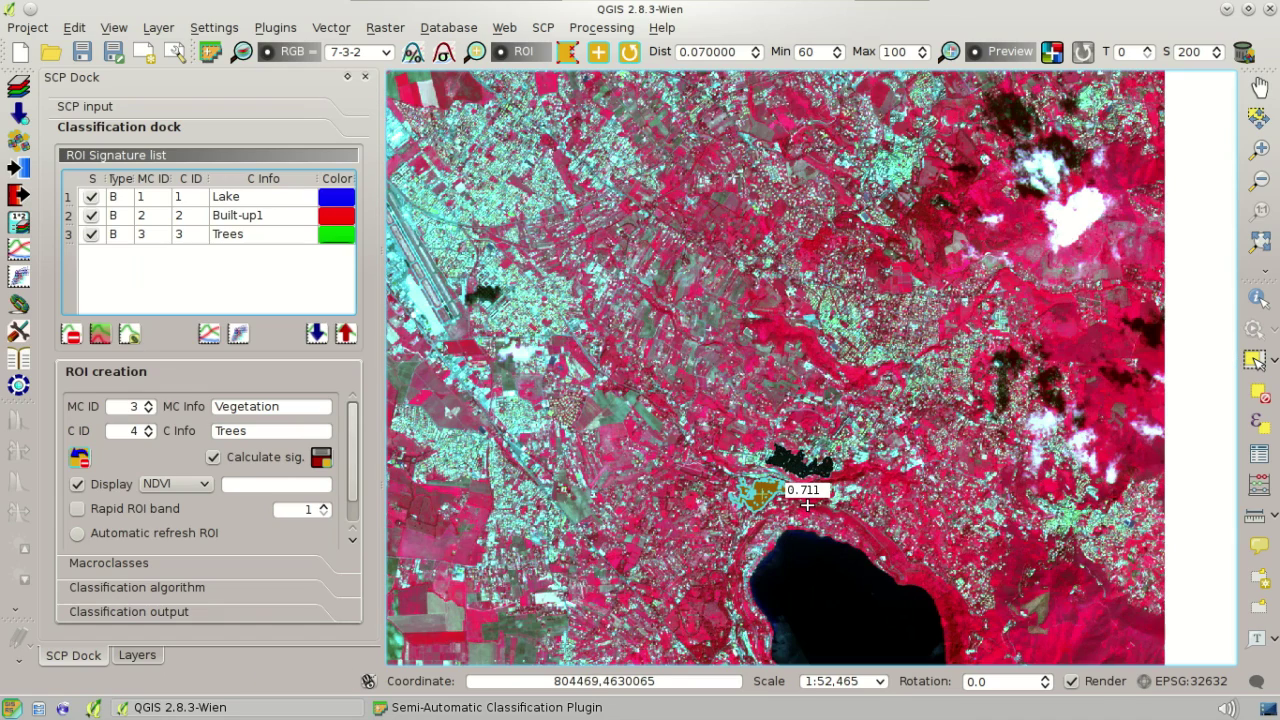
scroll(590, 408, "up", 1)
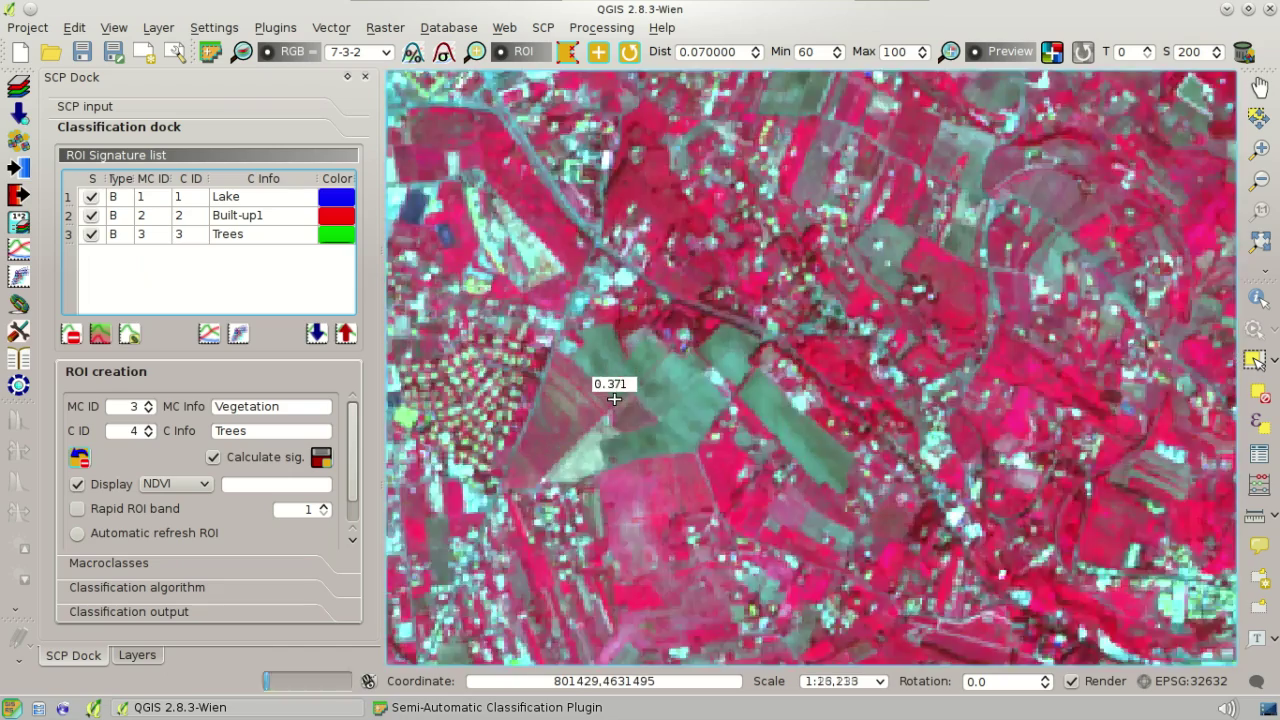
scroll(613, 398, "up", 2)
scroll(680, 422, "down", 1)
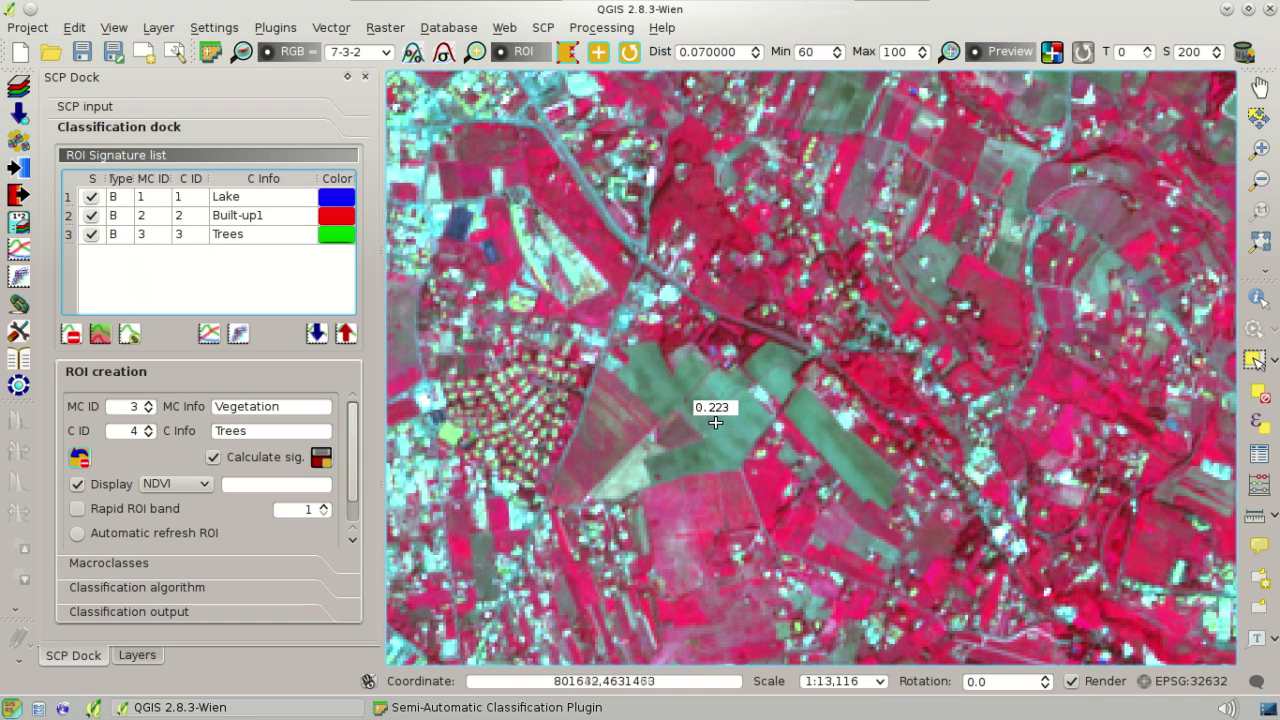
left_click(204, 484)
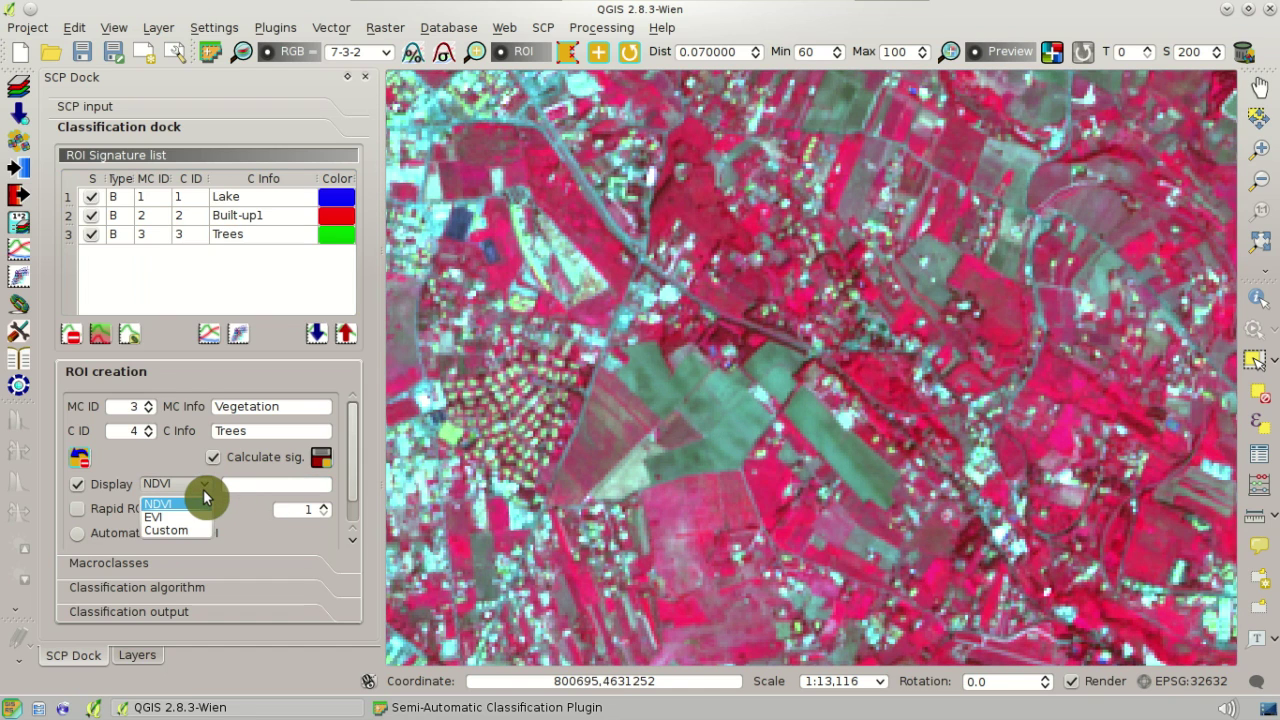
left_click(204, 497)
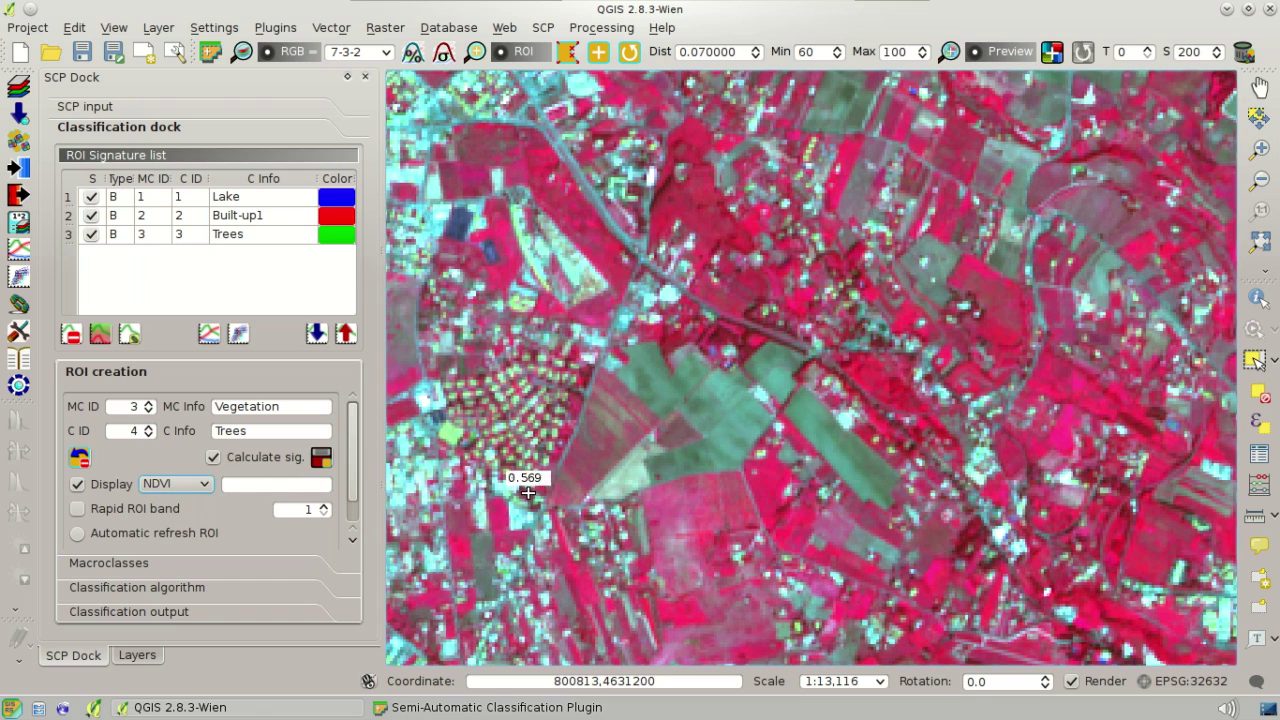
left_click(737, 426)
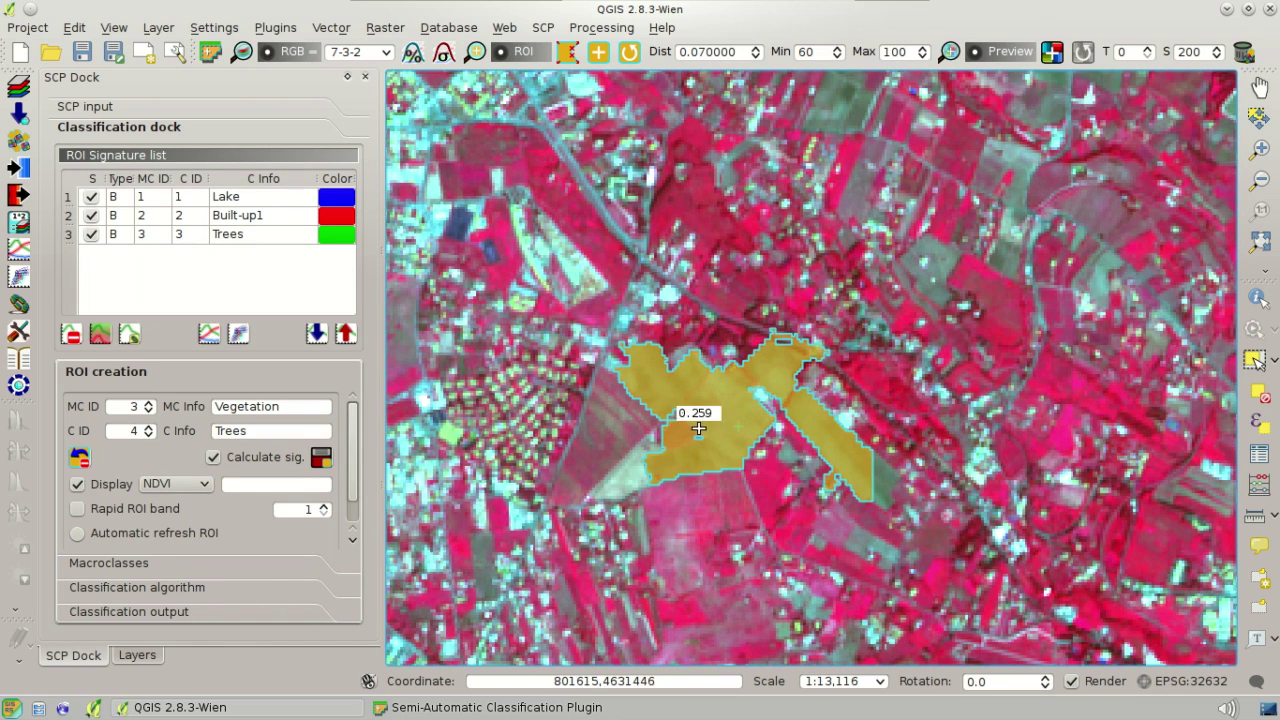
Assign the ROI macroclass ID 4 named Bare_soil and class name Uncultivated_land, and save it to the signature list.
left_click(148, 402)
double_click(290, 401)
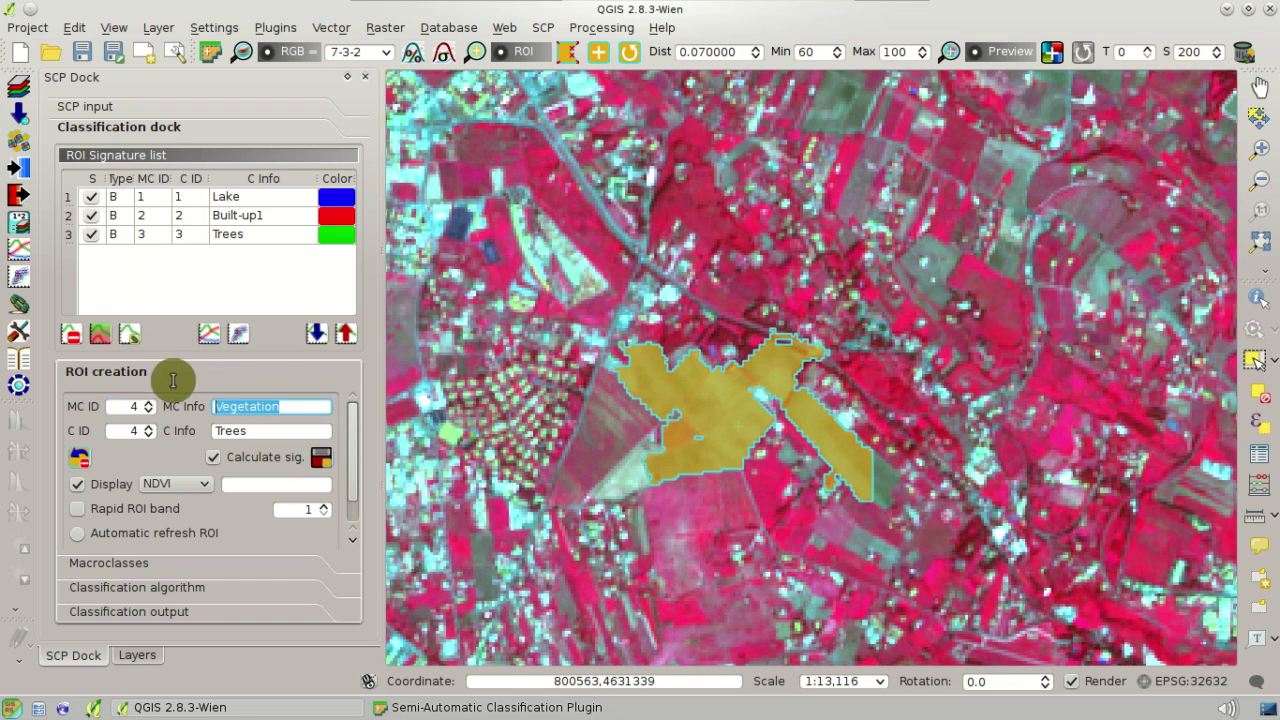
type("B")
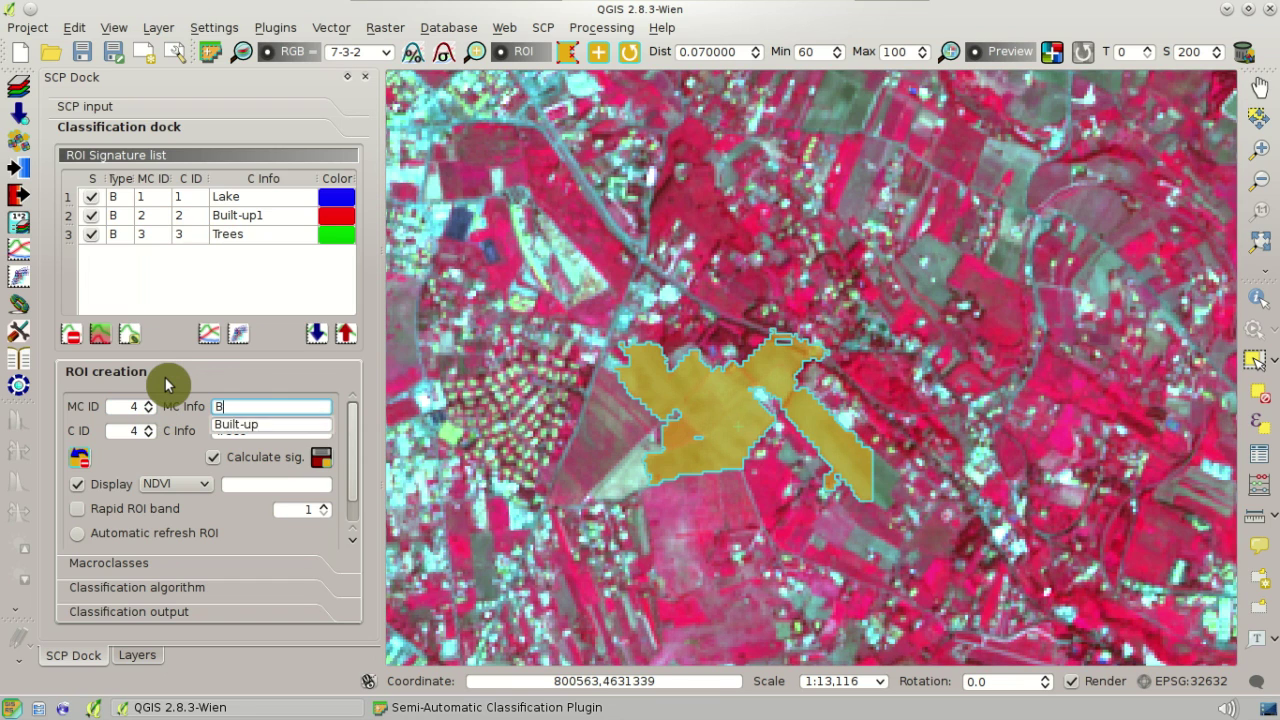
type("are_soil")
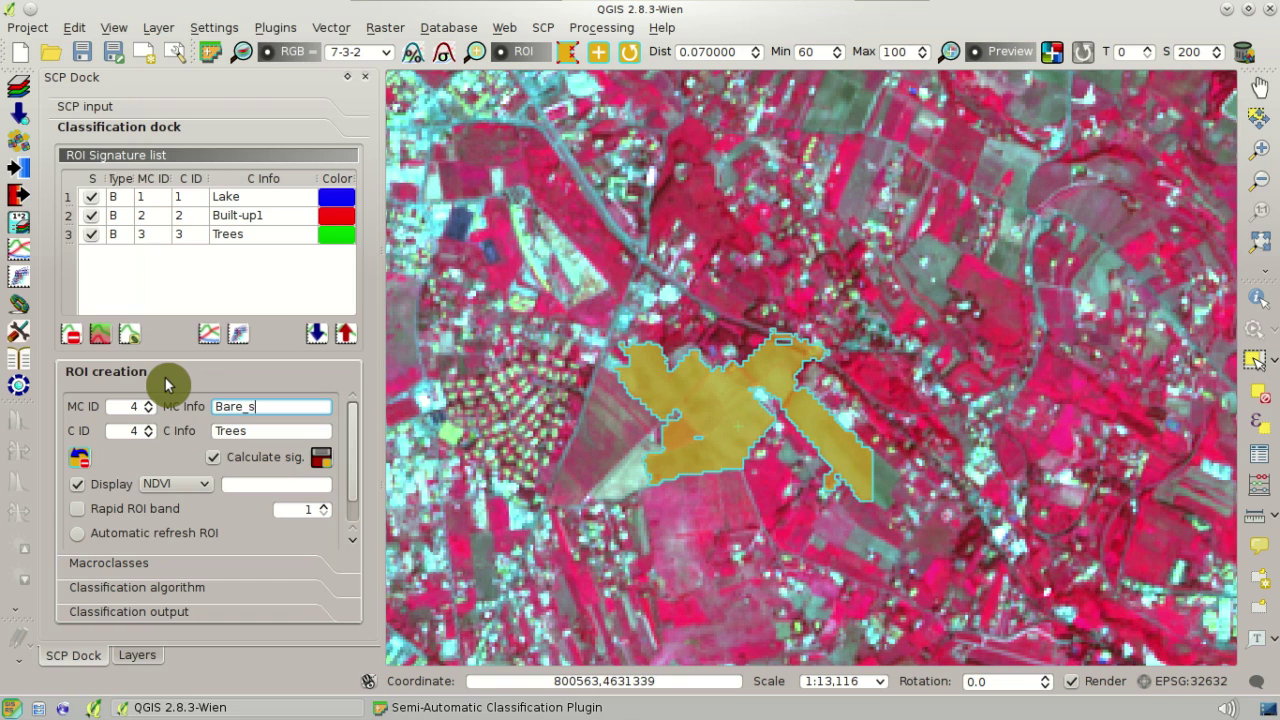
double_click(250, 428)
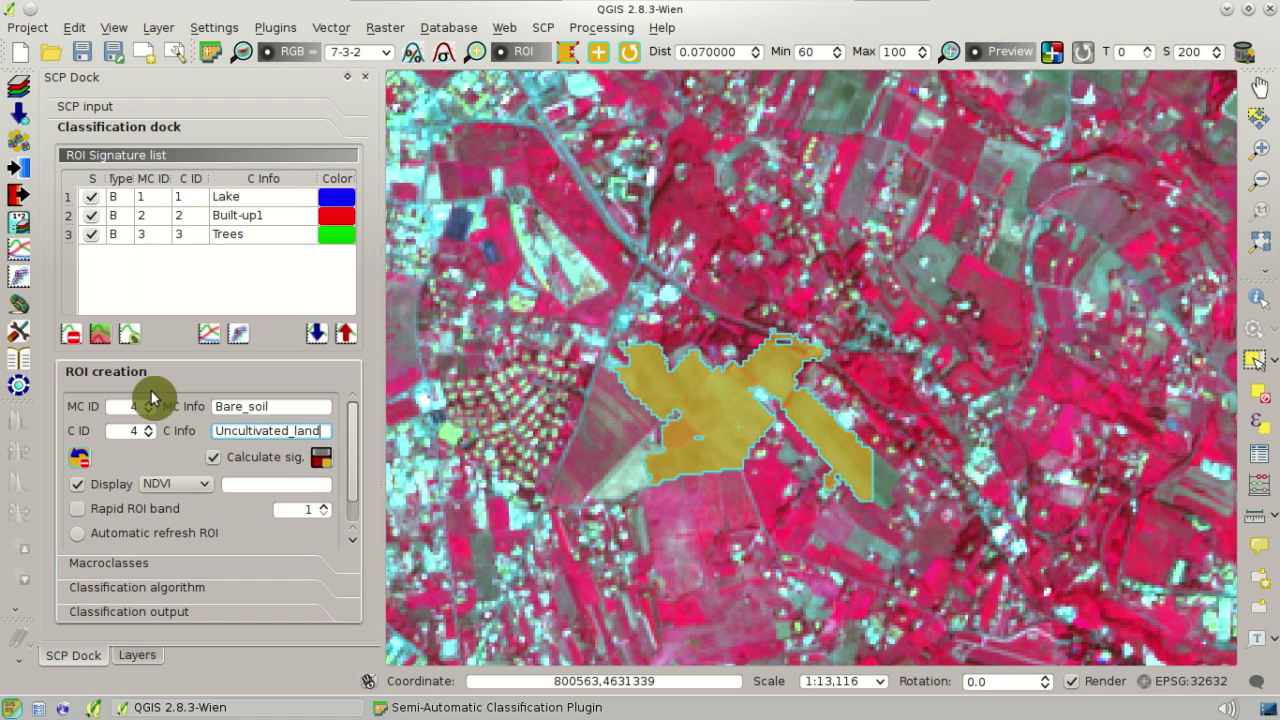
left_click(319, 459)
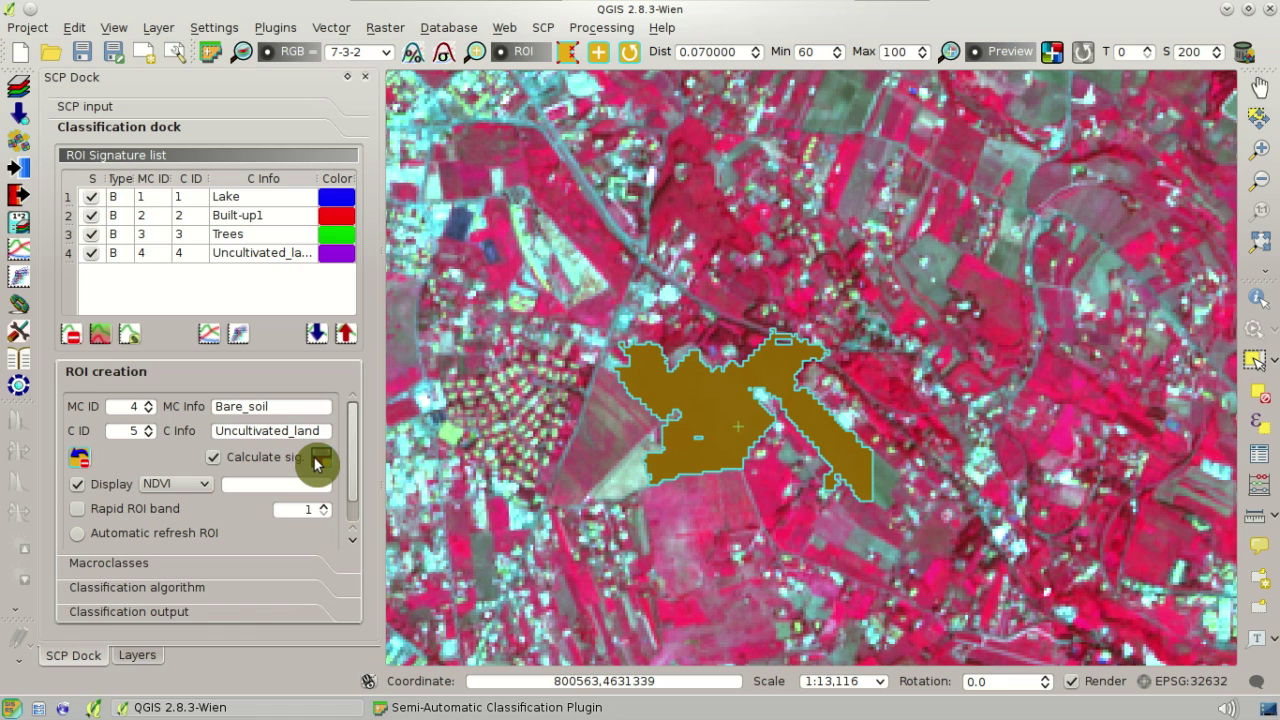
Change the Uncultivated_land signature's color to yellow (#FFFF00) in the ROI signature list.
double_click(330, 268)
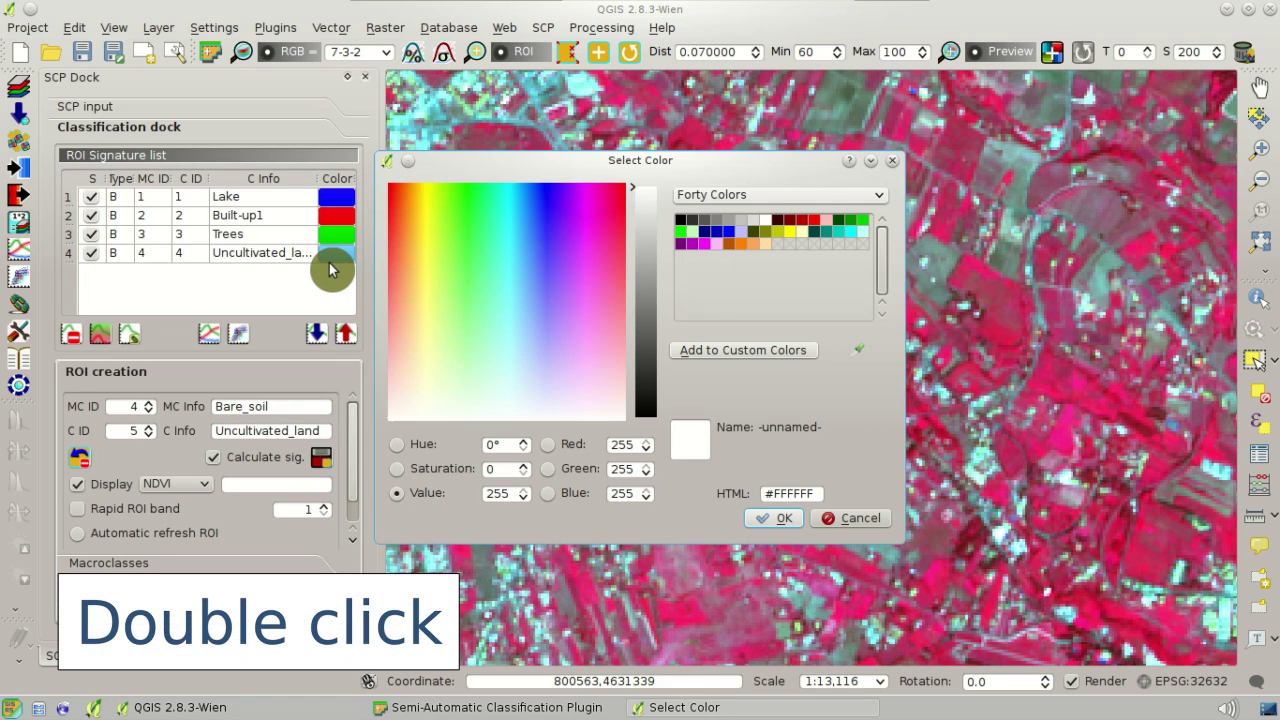
left_click(792, 231)
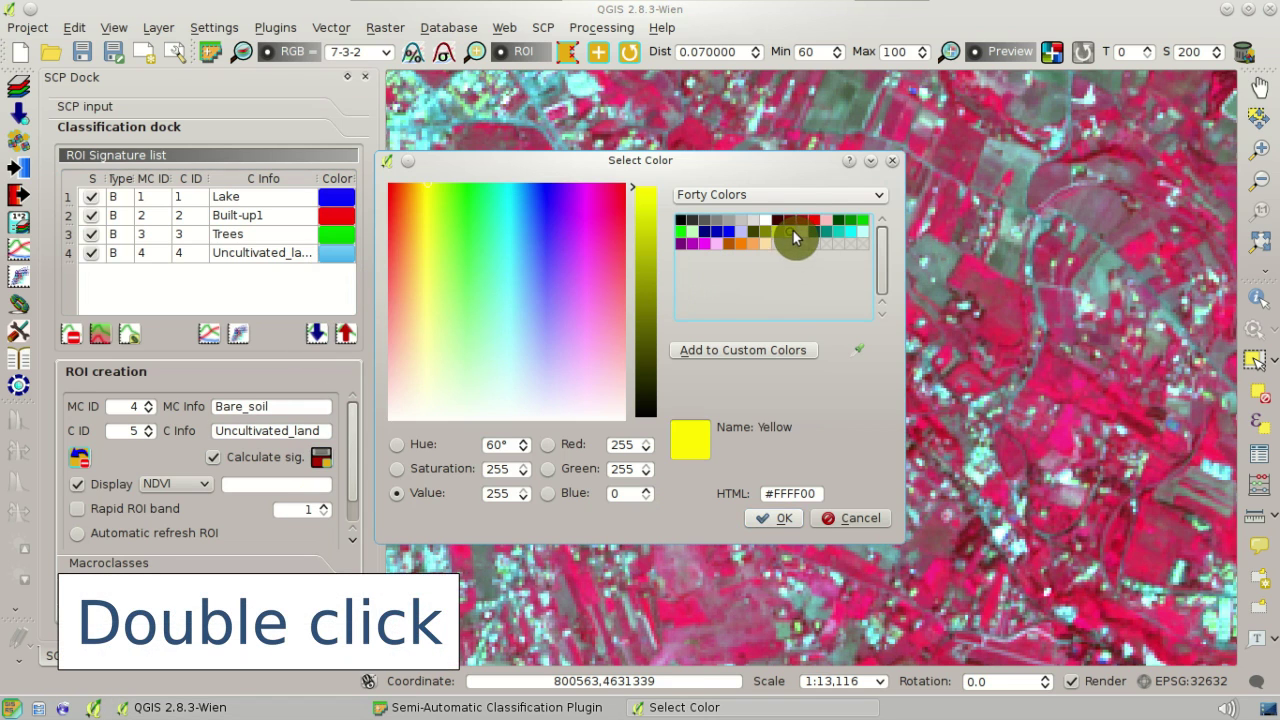
left_click(784, 518)
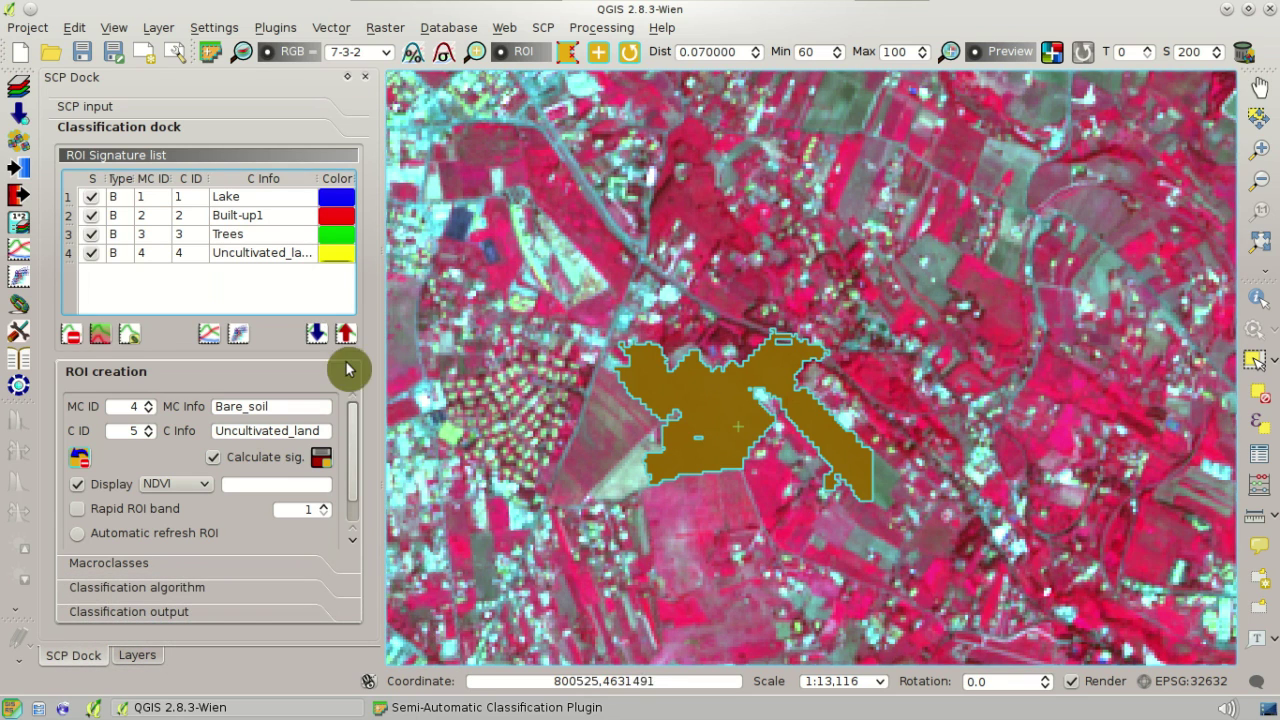
Zoom the map to each saved ROI in turn: Lake, Built-up1, Trees and Uncultivated_land.
double_click(253, 198)
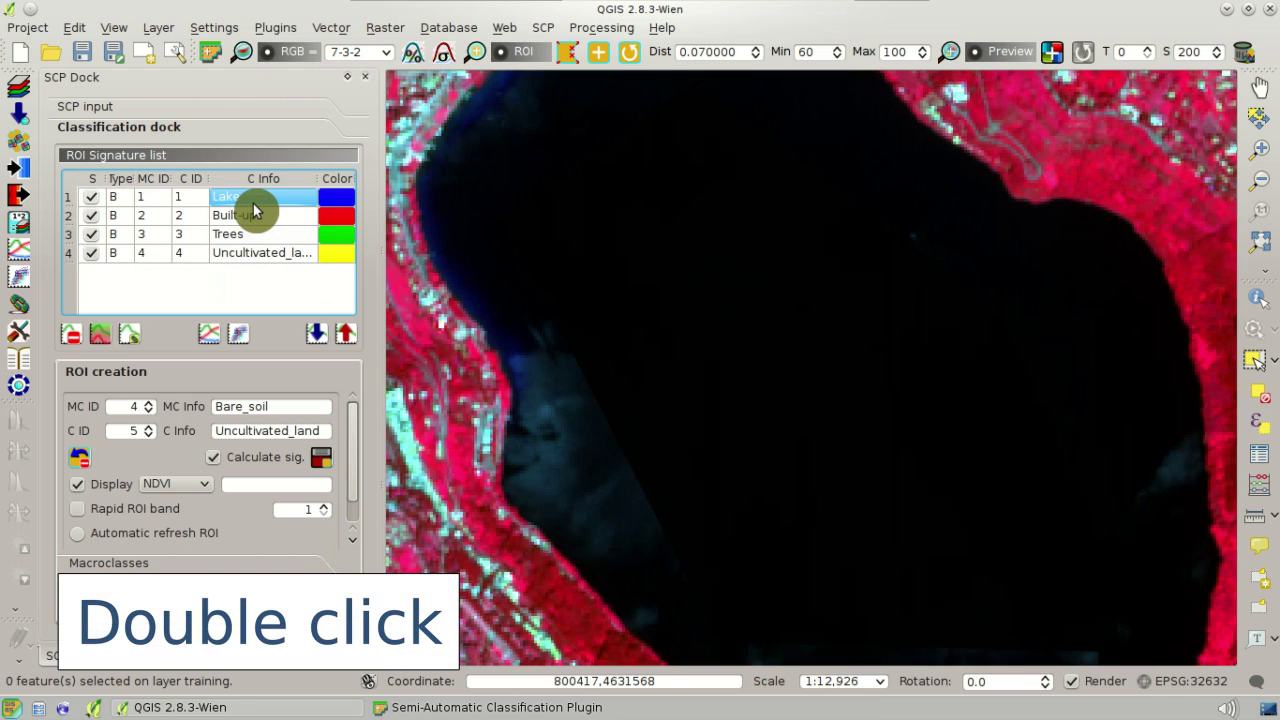
double_click(264, 216)
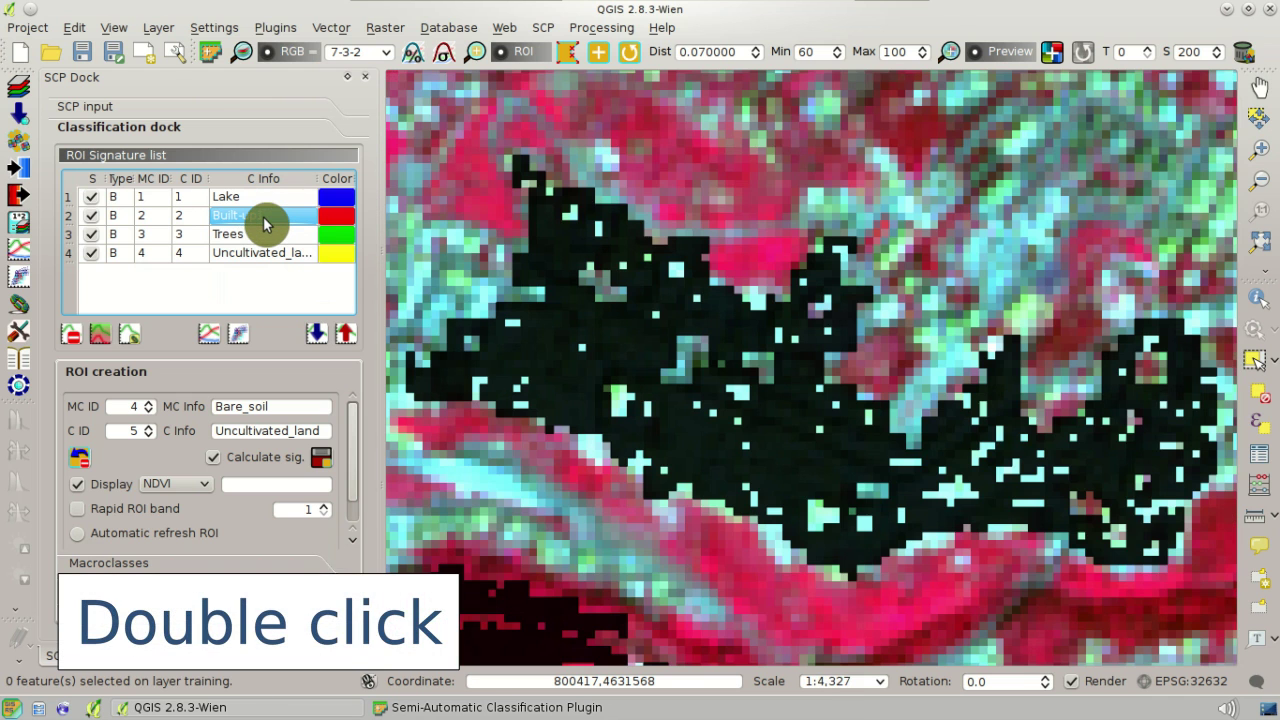
double_click(266, 236)
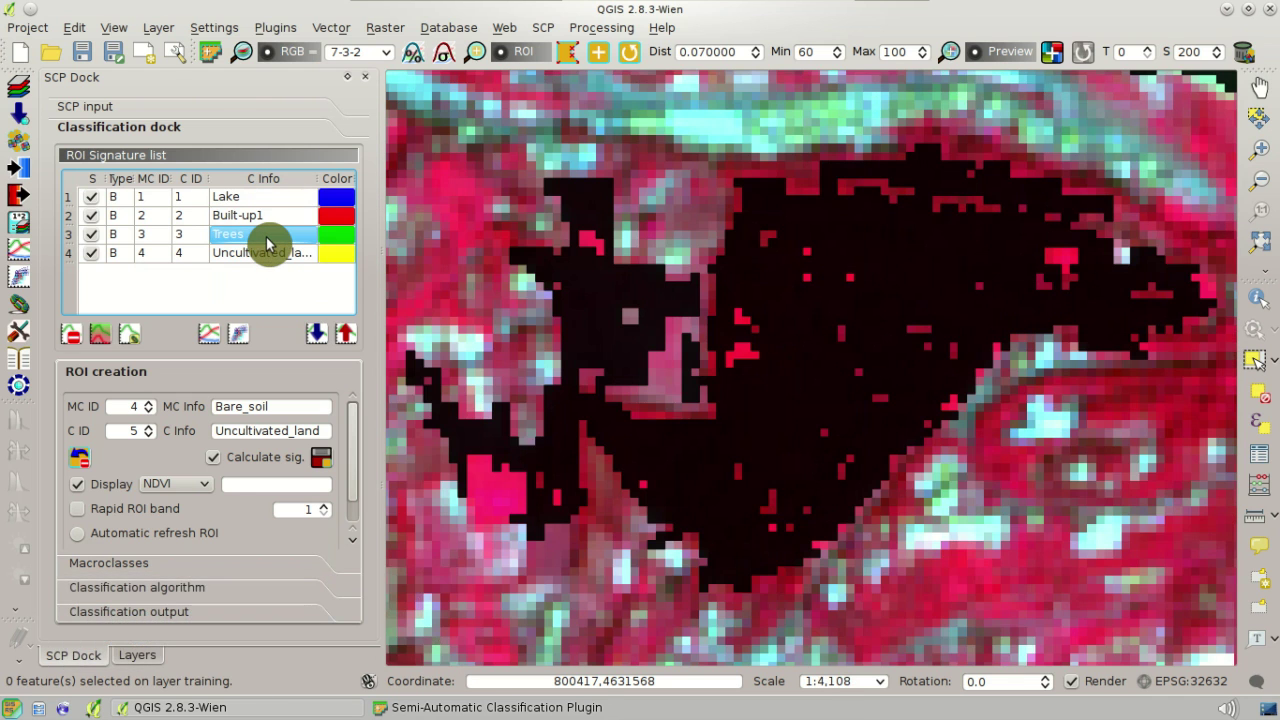
double_click(270, 255)
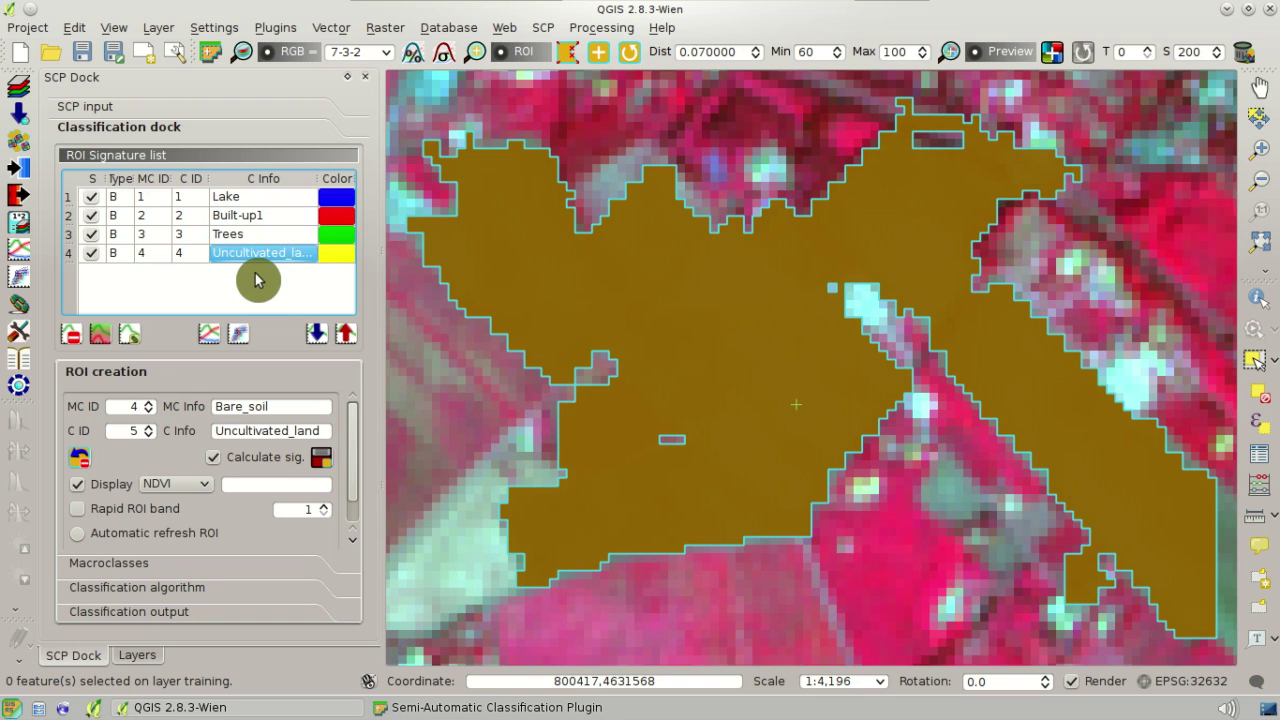
Plot the spectral signatures of all four ROIs in a maximized plot window and fit the axes to the data.
left_click_drag(251, 197, 250, 285)
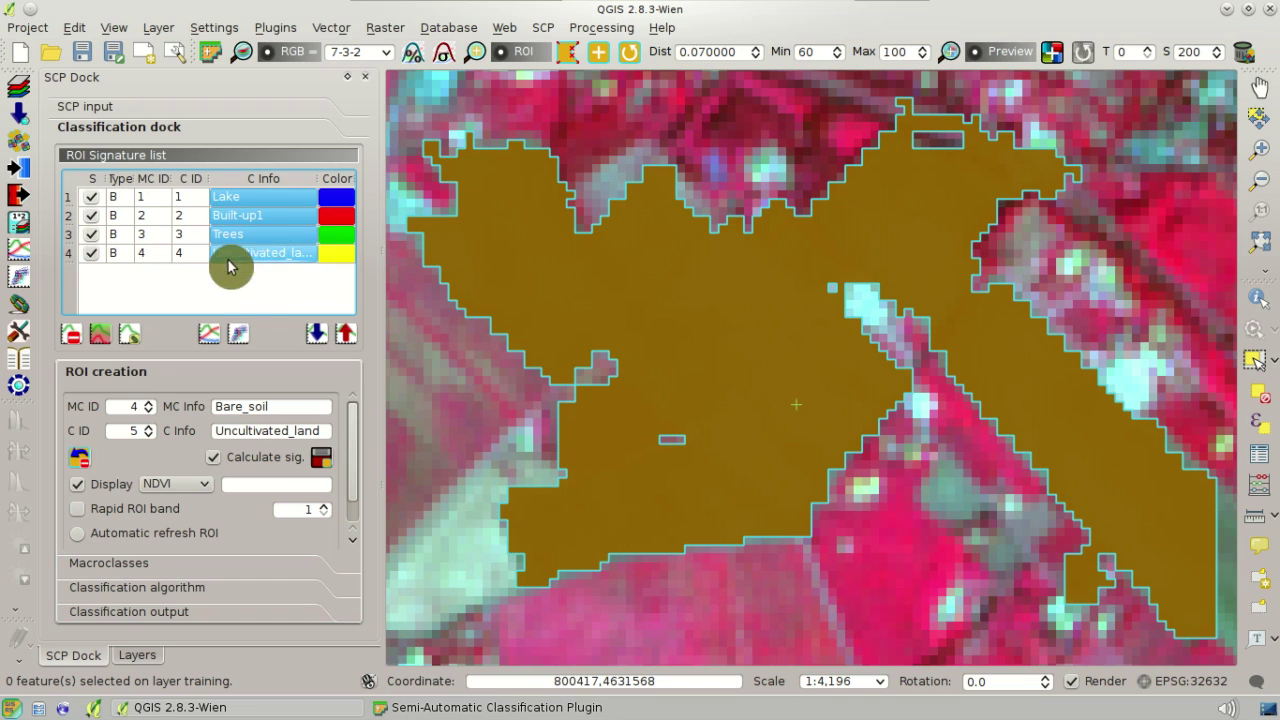
left_click(204, 334)
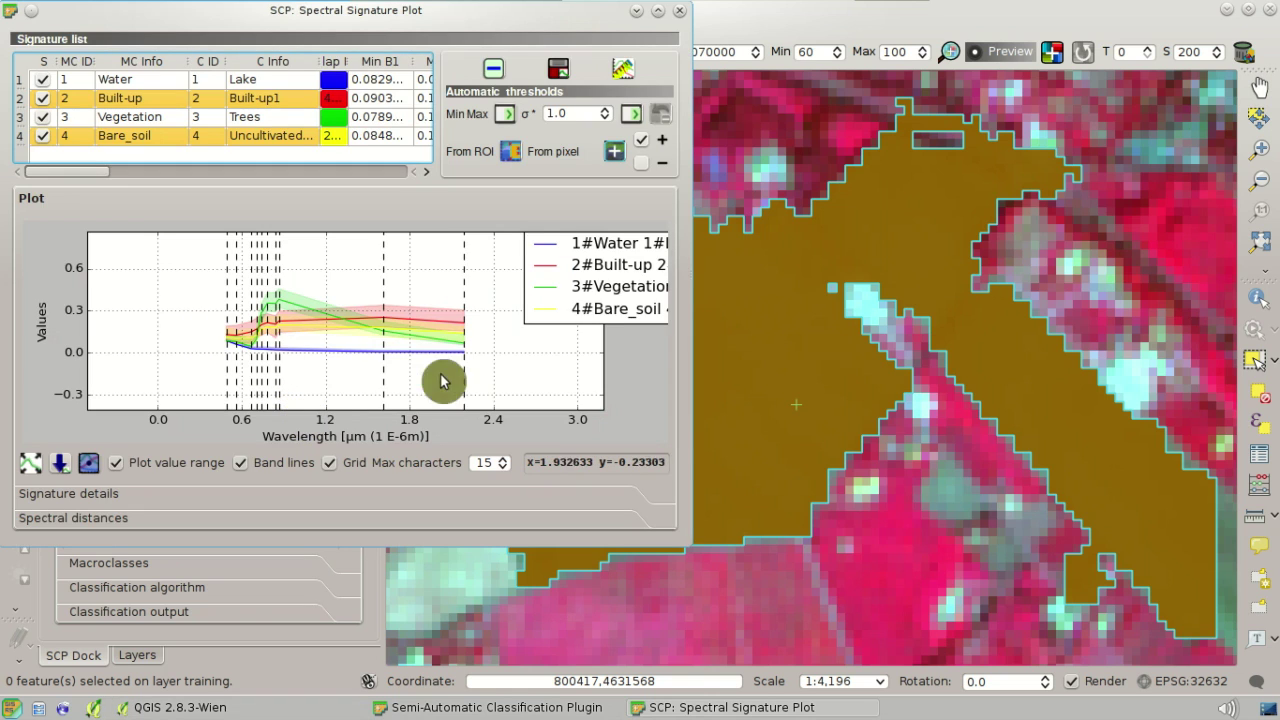
left_click(657, 11)
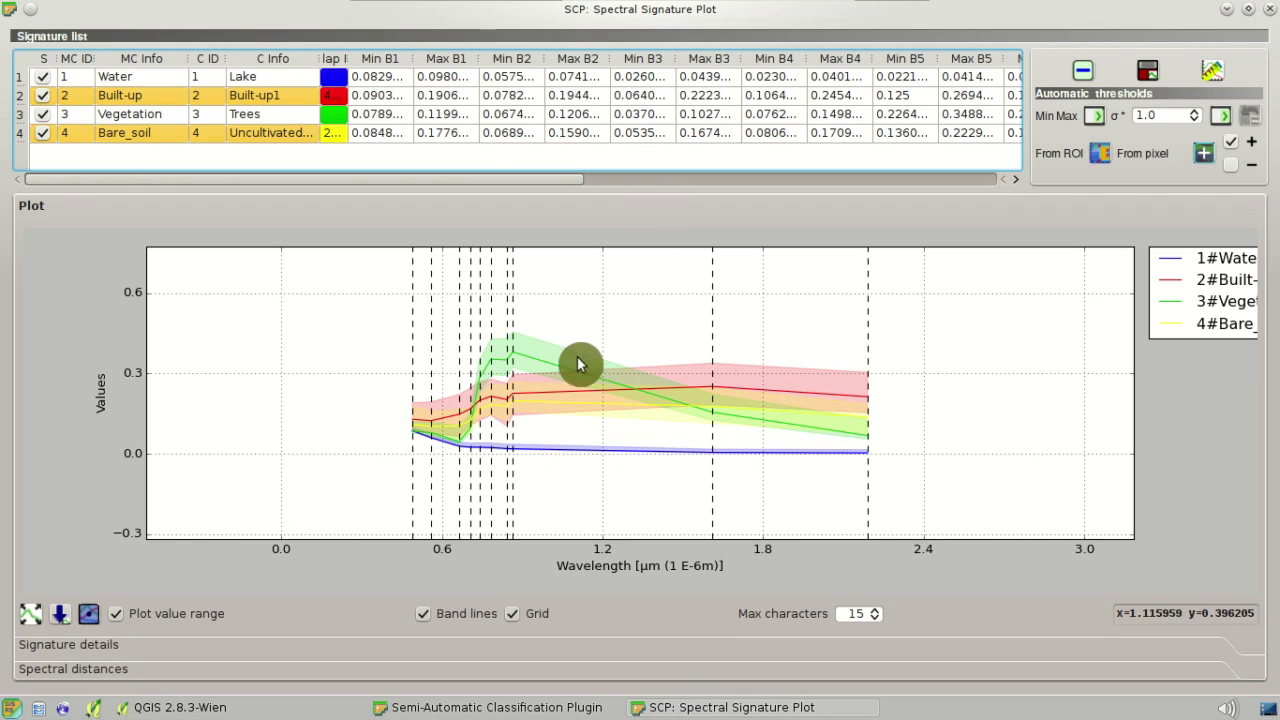
left_click(30, 616)
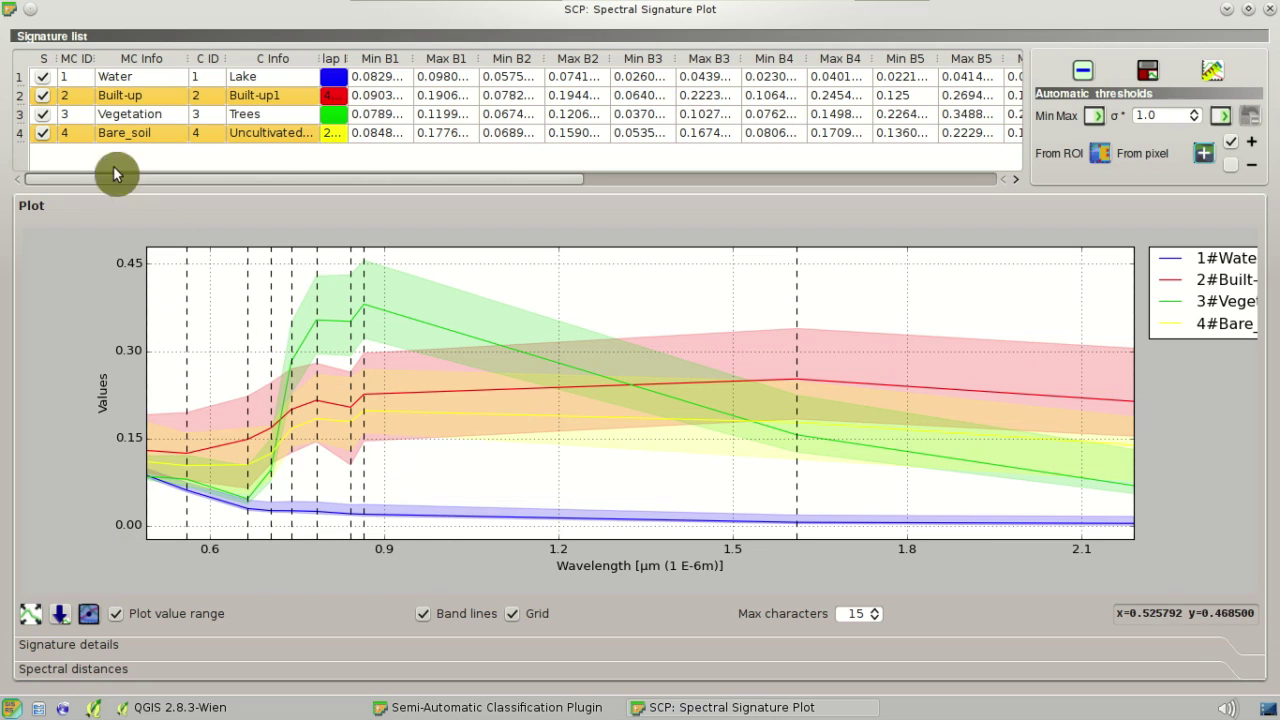
Show only the Vegetation signature in the plot by hiding Water, Built-up and Bare_soil.
left_click(44, 78)
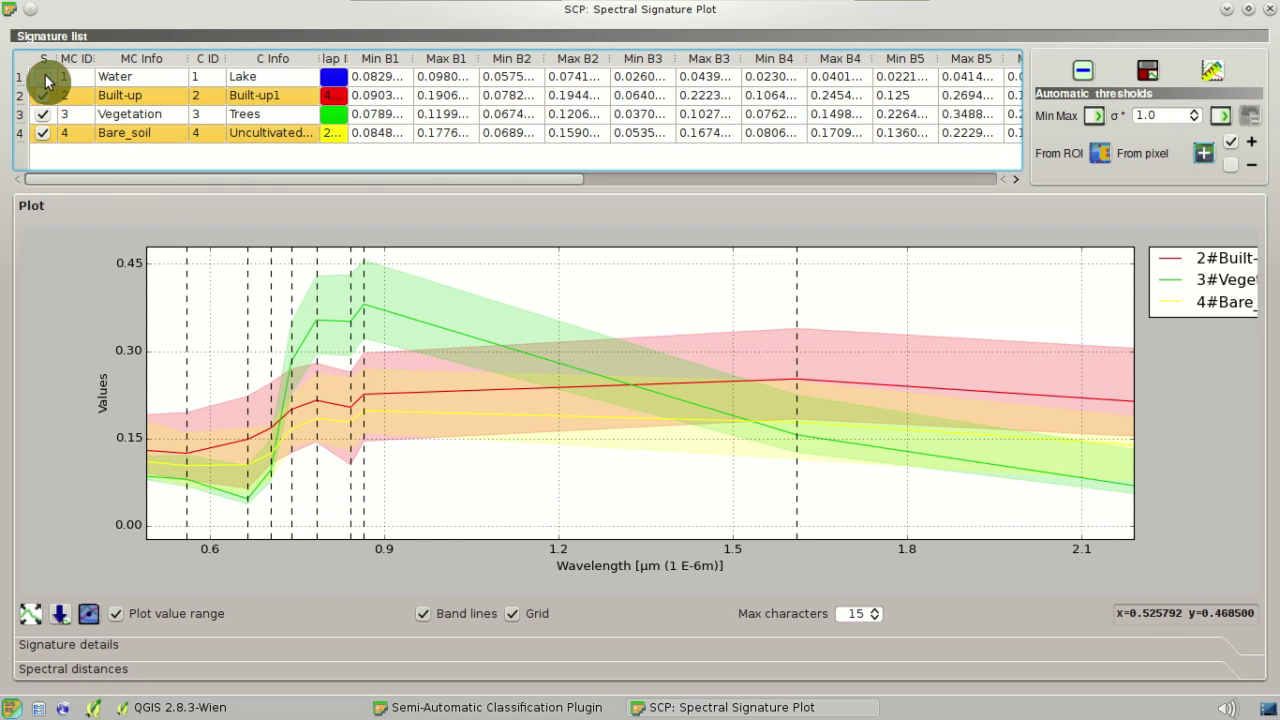
left_click(44, 78)
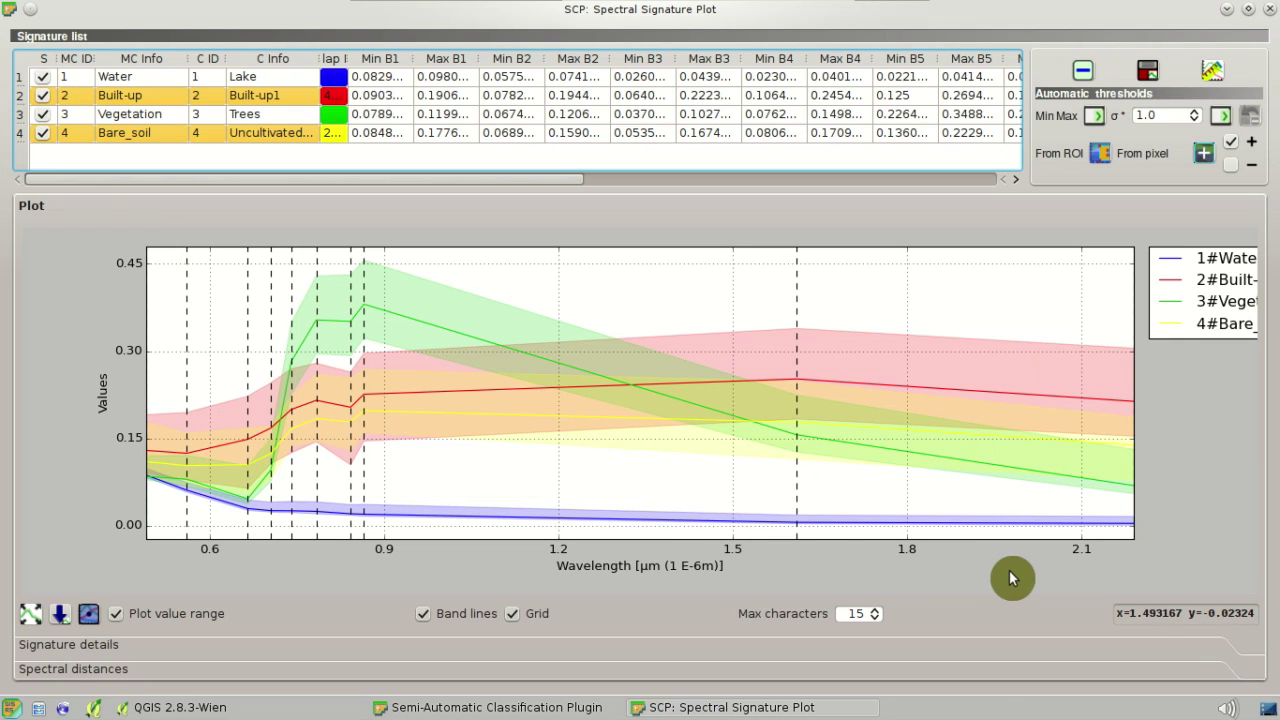
left_click(43, 77)
left_click(43, 95)
left_click(42, 116)
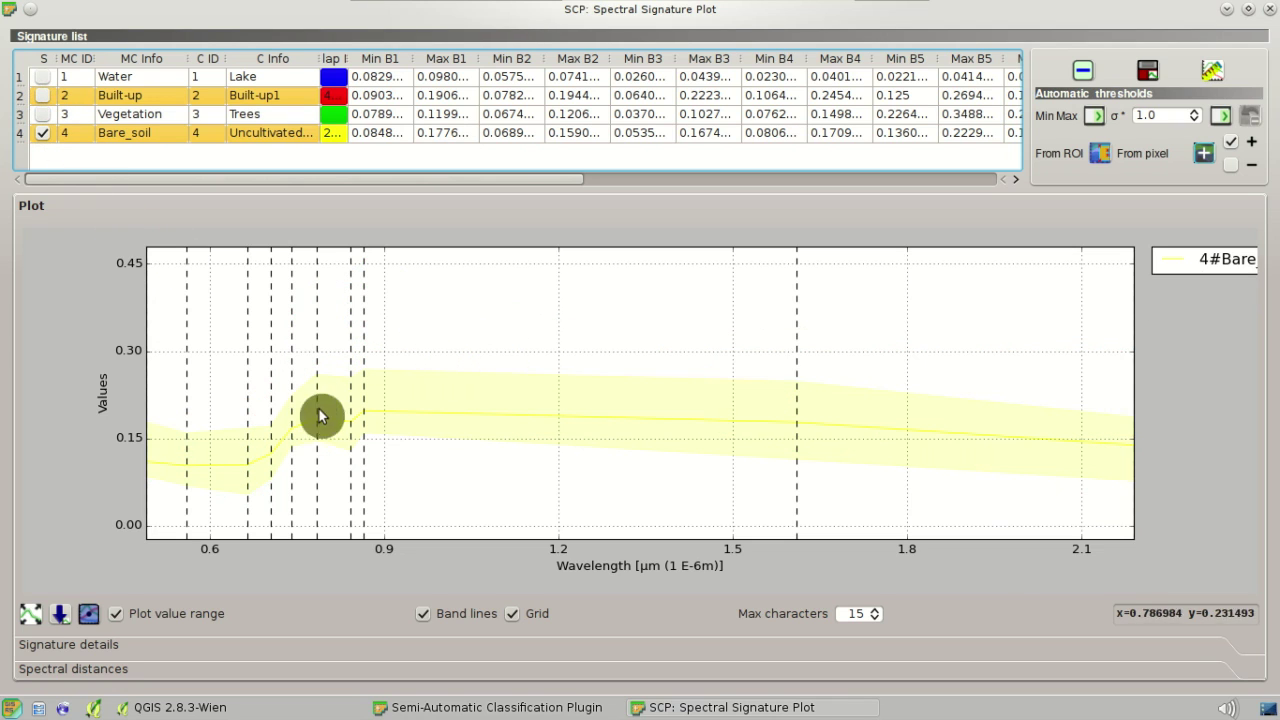
left_click(43, 132)
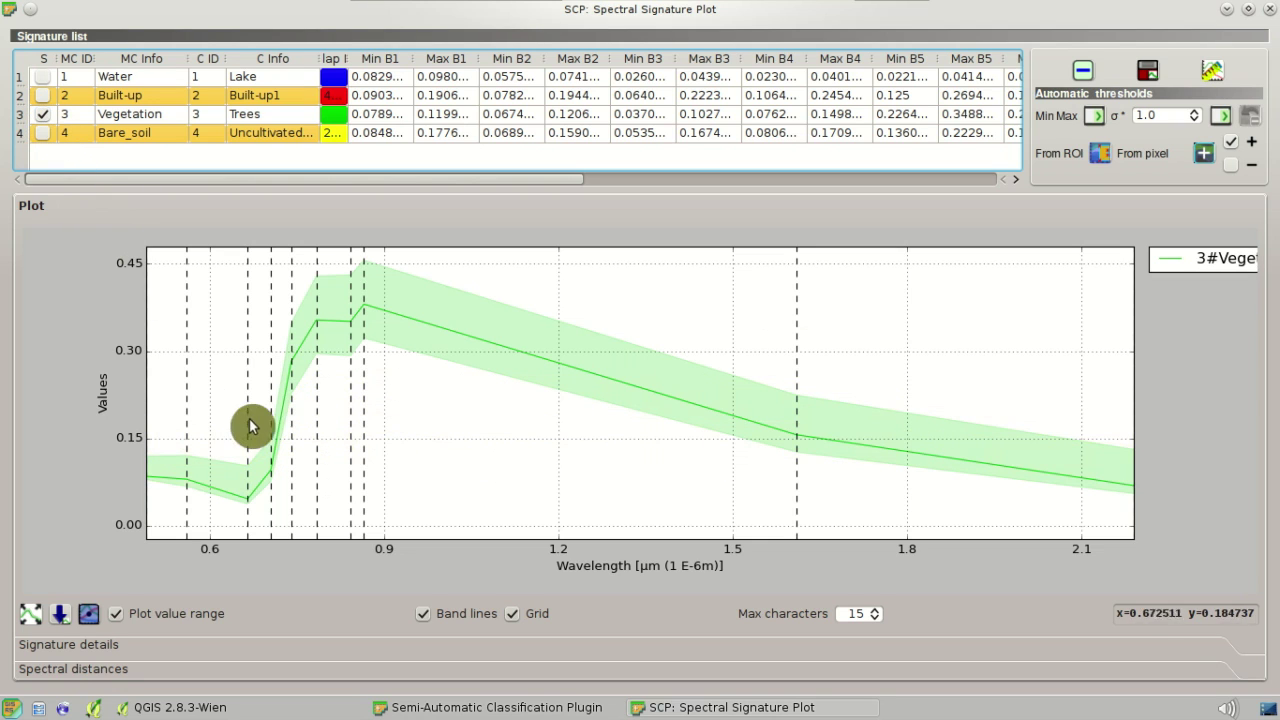
Try hiding the band lines, grid and value range of the Vegetation plot, and restore each of them.
left_click(423, 612)
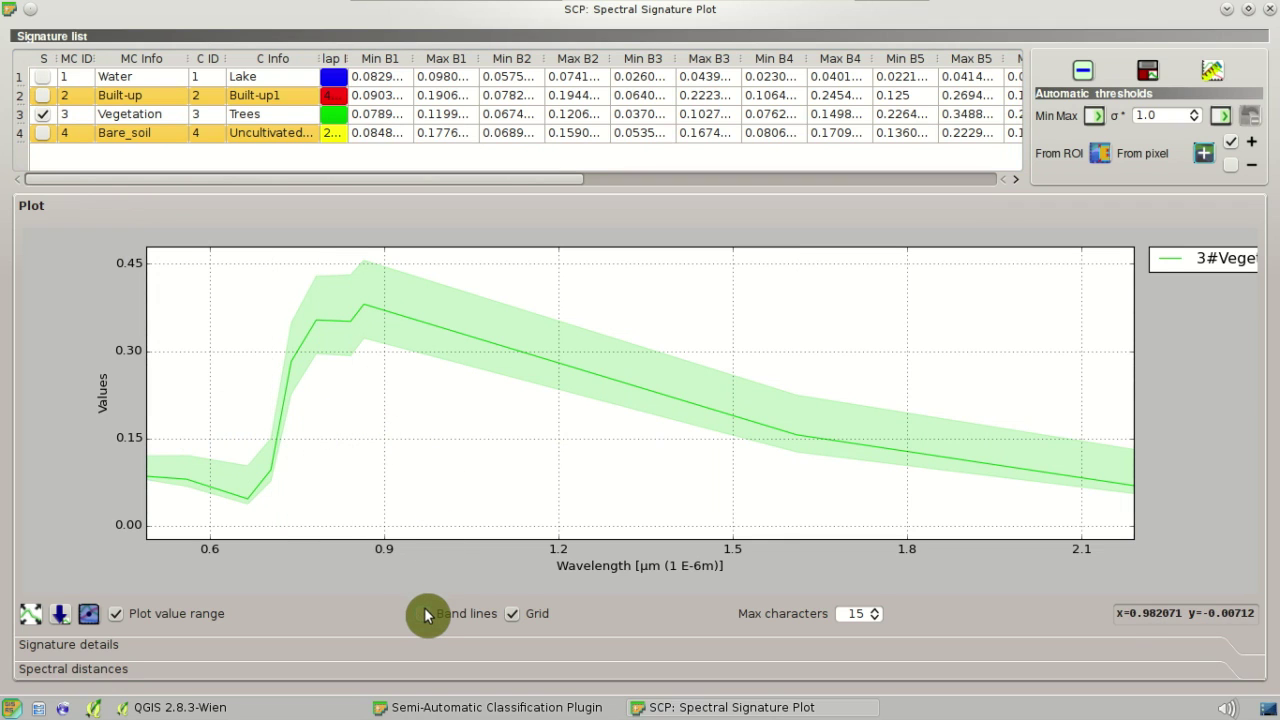
left_click(518, 620)
left_click(519, 622)
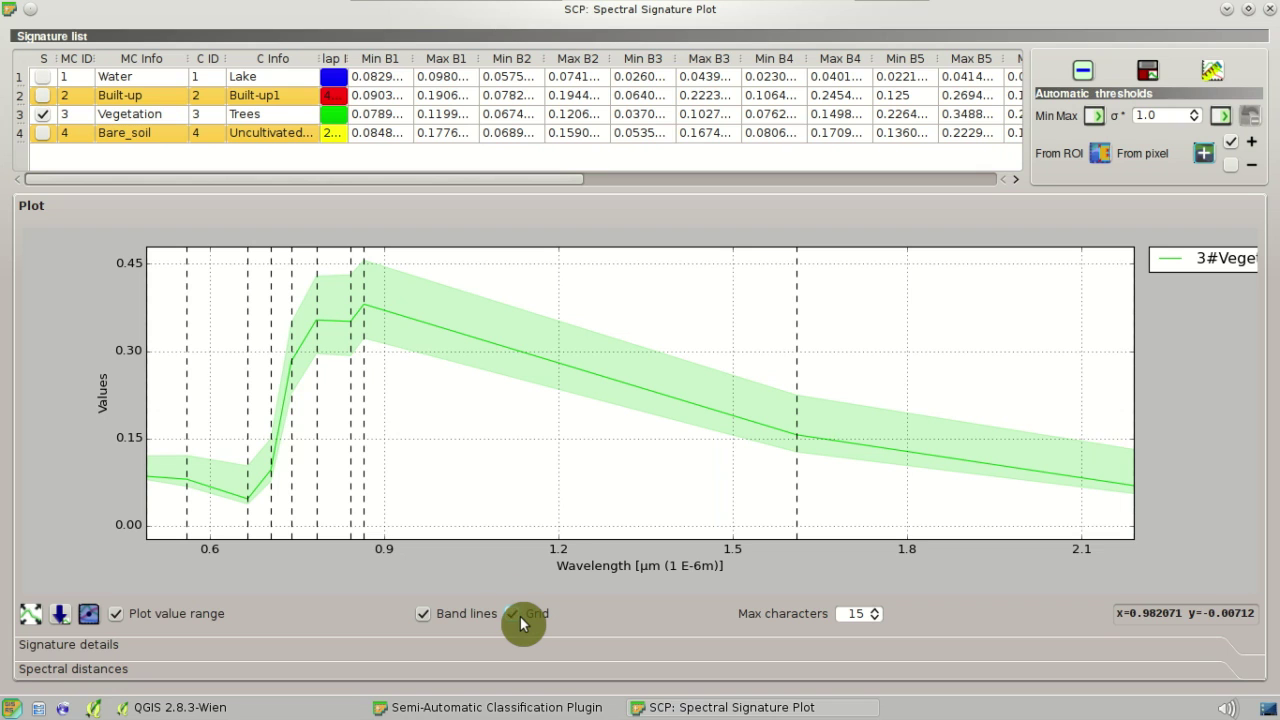
left_click(124, 615)
left_click(124, 615)
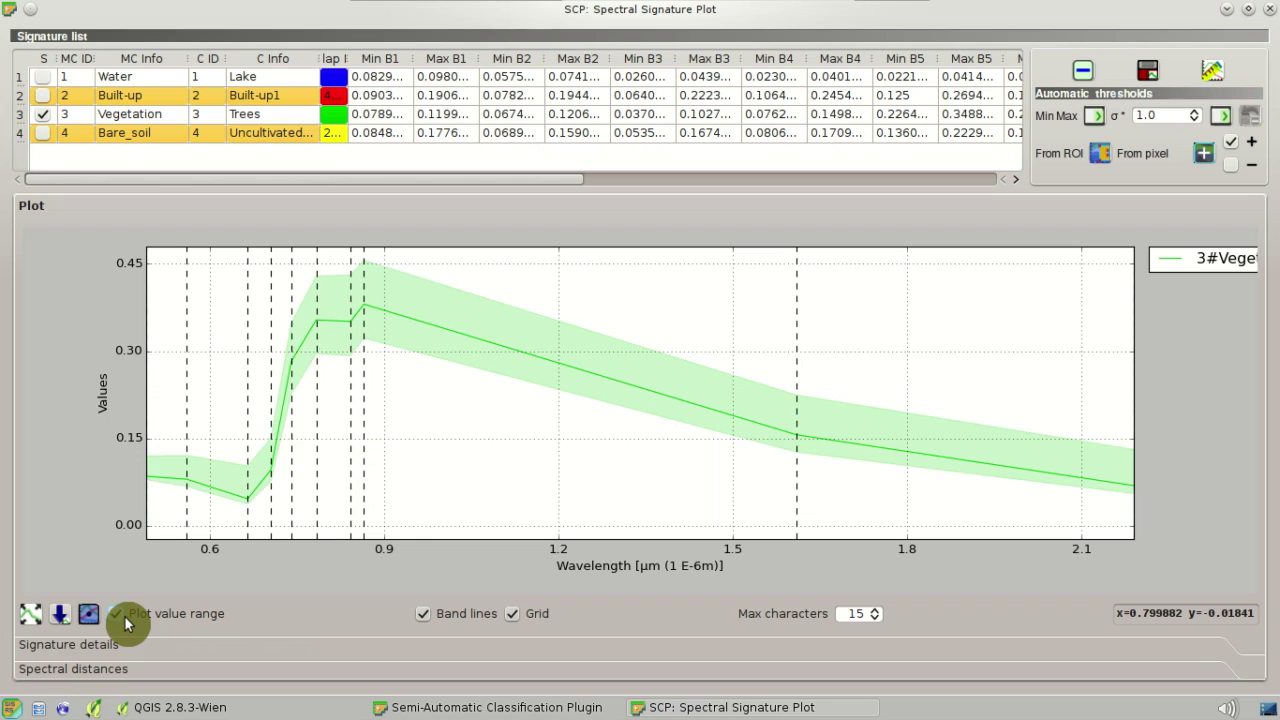
left_click(124, 615)
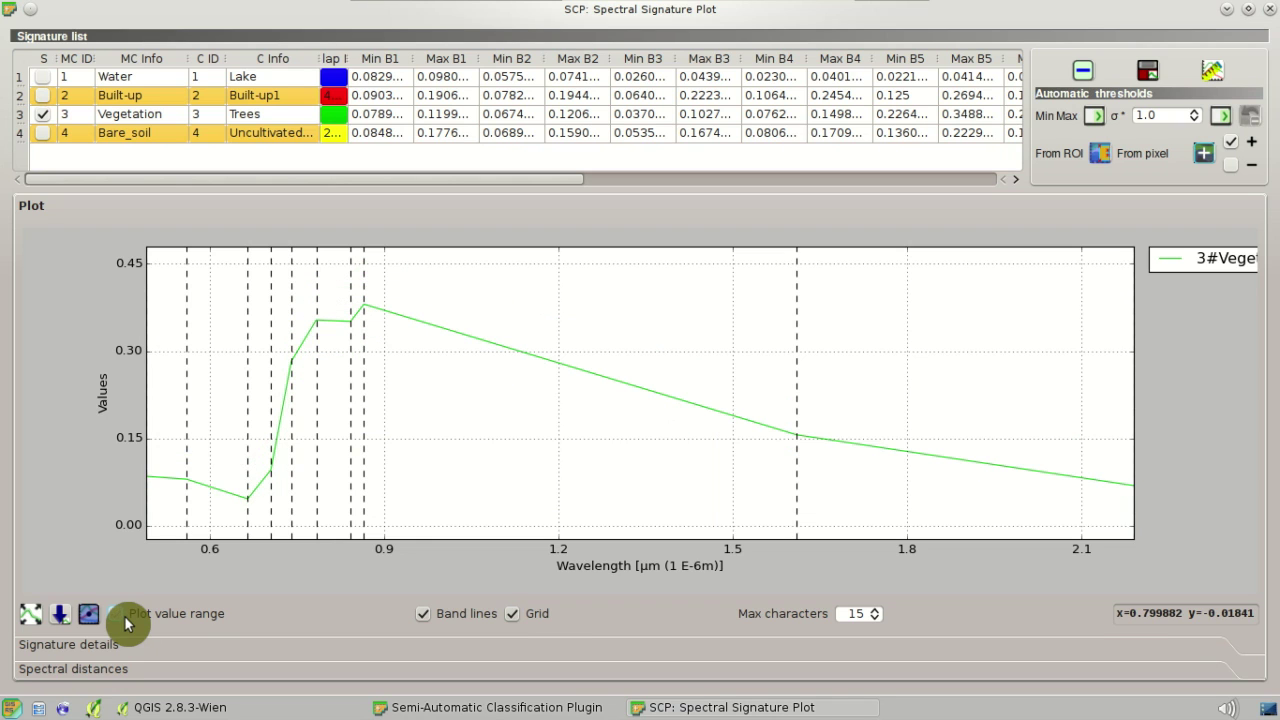
left_click(124, 615)
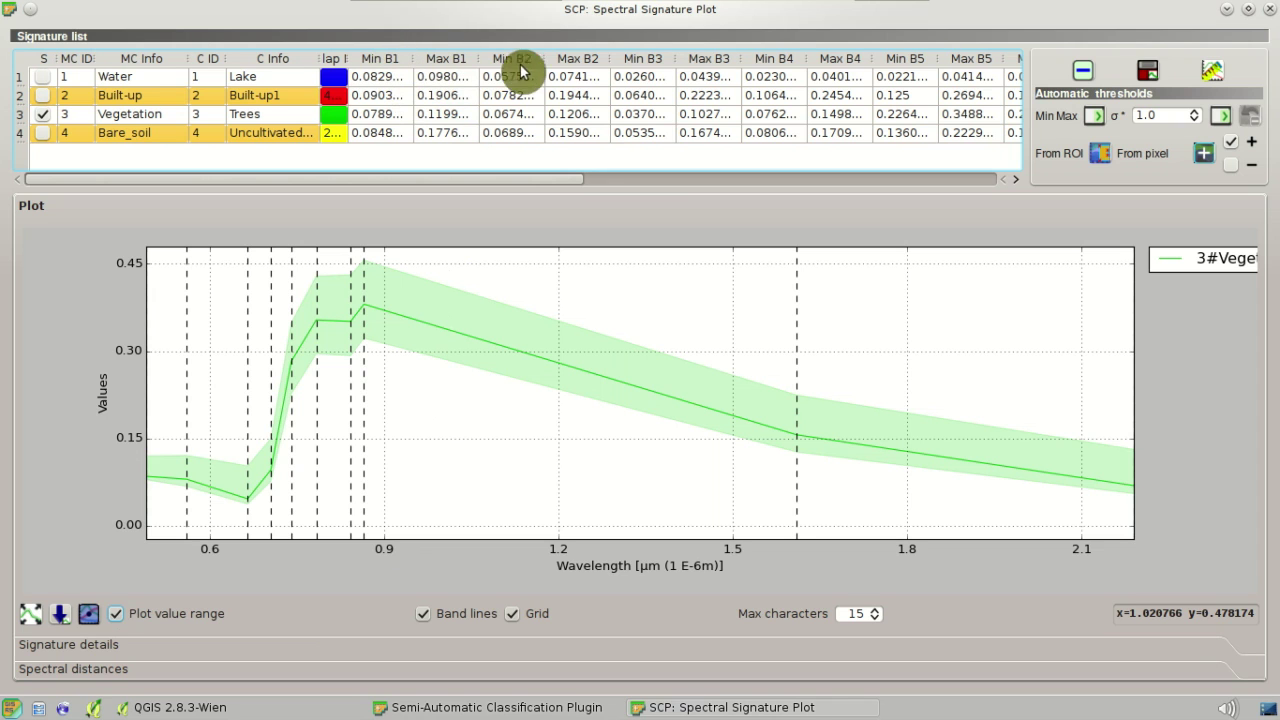
Review the Vegetation signature's band minimums and maximums, and set its Min B1 value to 0.08.
left_click_drag(362, 181, 816, 181)
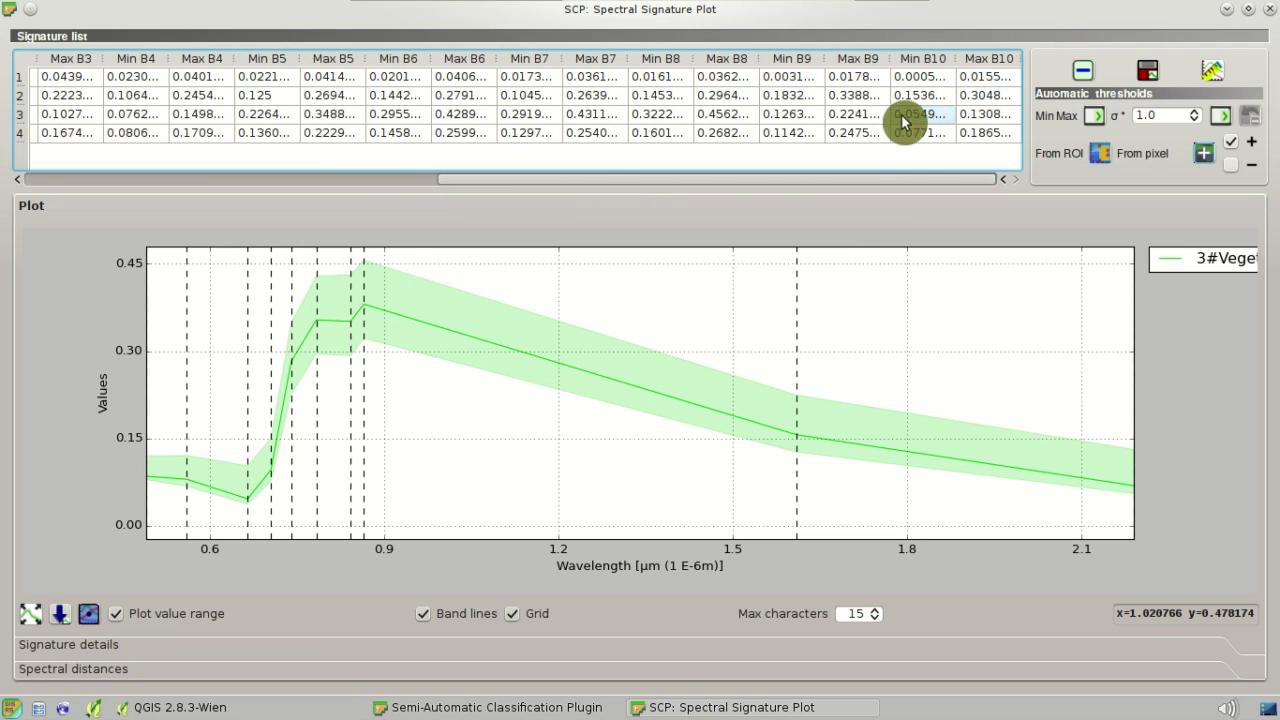
left_click(27, 116)
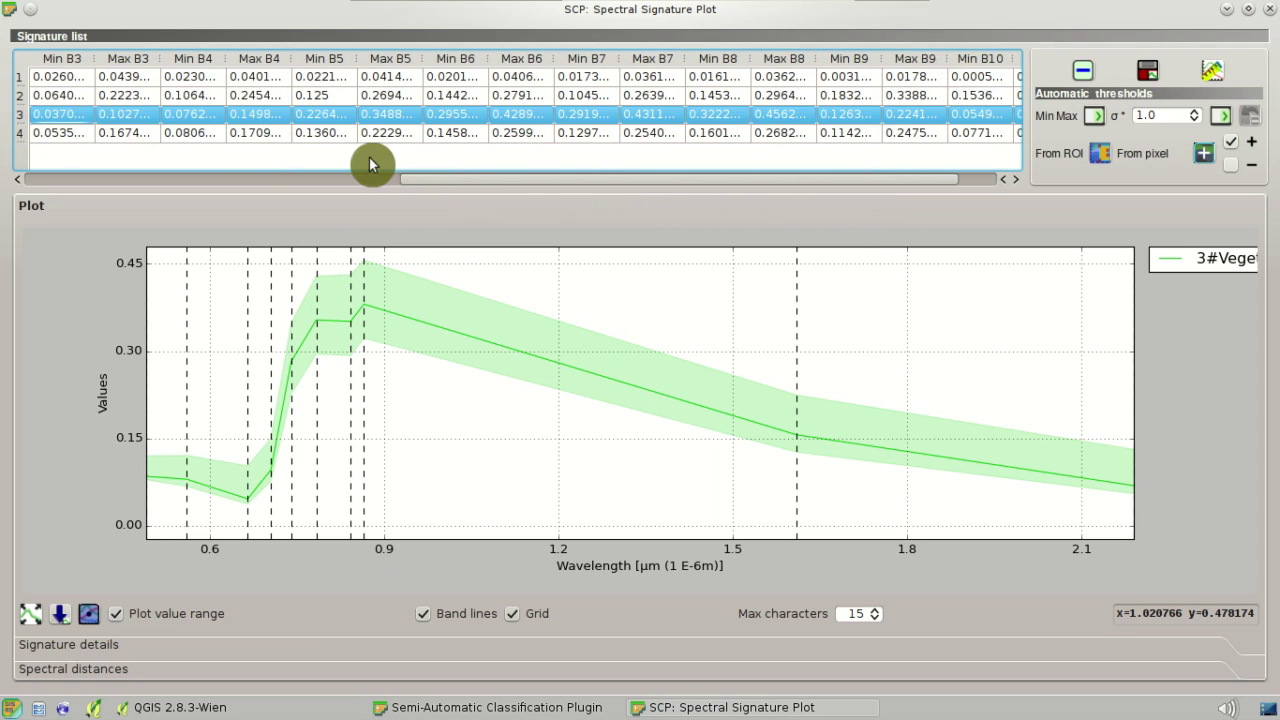
mouse_move(537, 180)
left_mouse_down()
mouse_move(560, 184)
mouse_move(134, 190)
mouse_move(193, 178)
left_mouse_up()
left_click(223, 161)
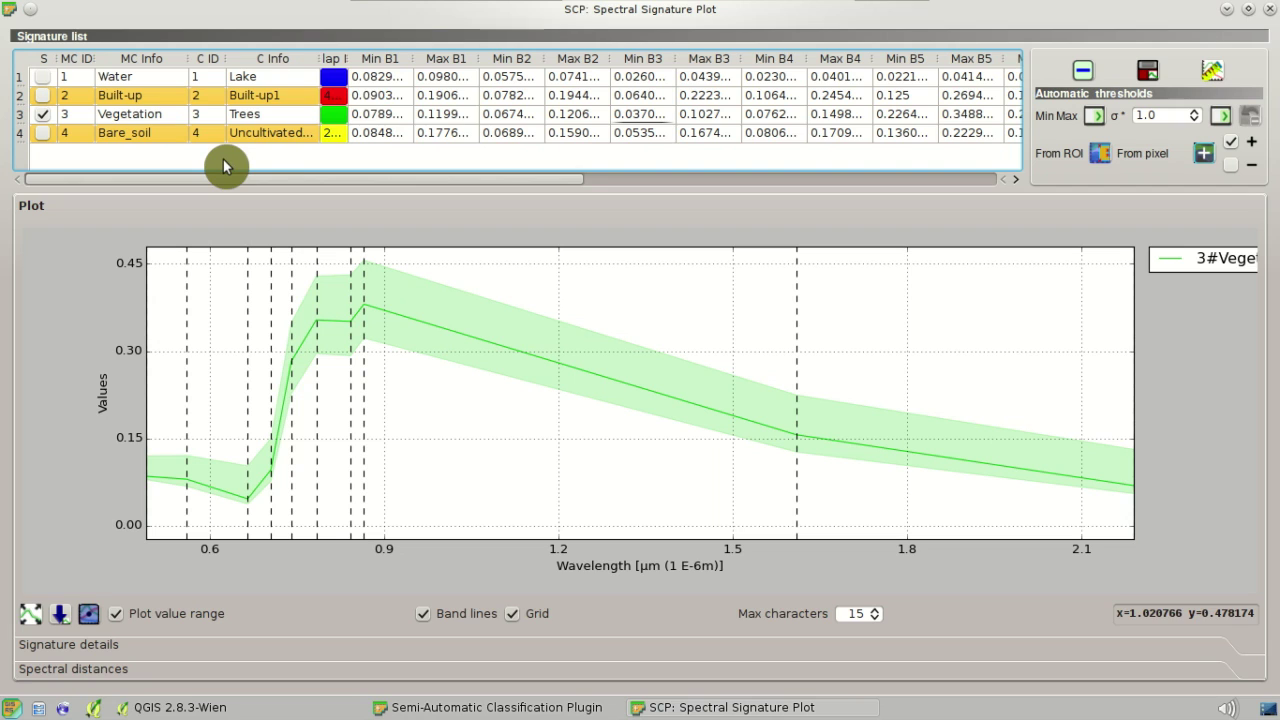
left_click(400, 97)
left_click(395, 115)
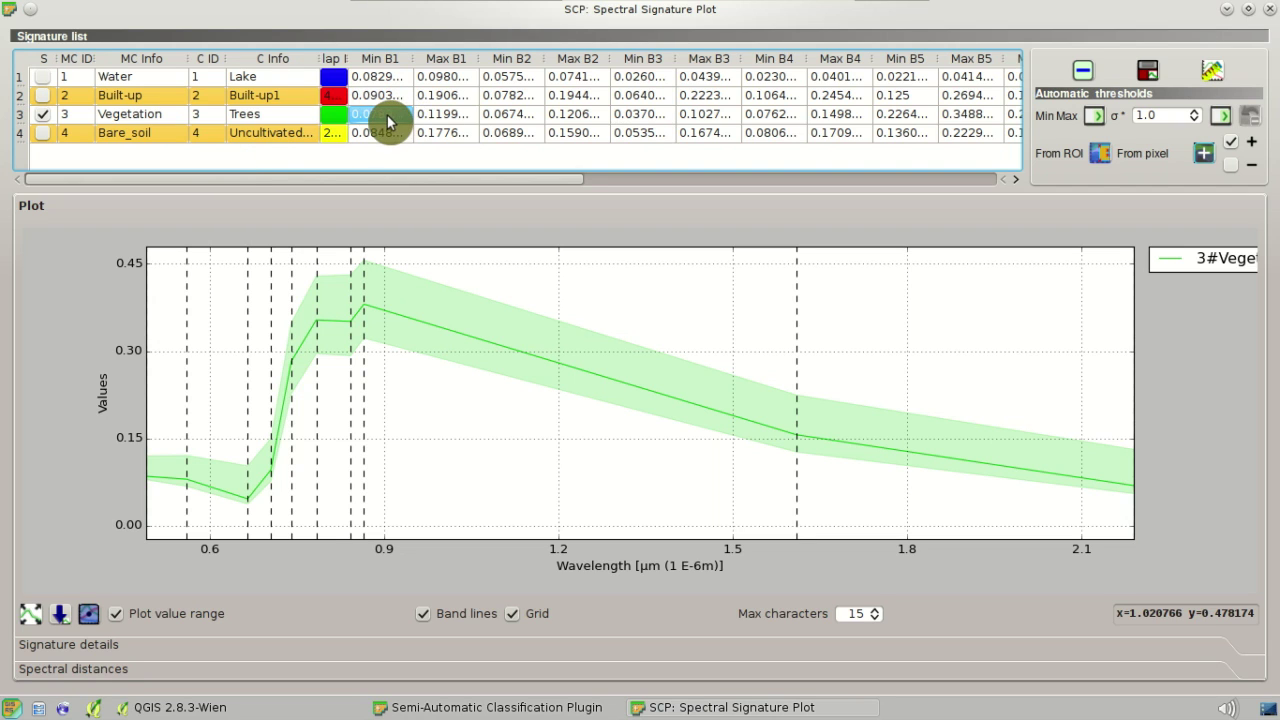
double_click(388, 116)
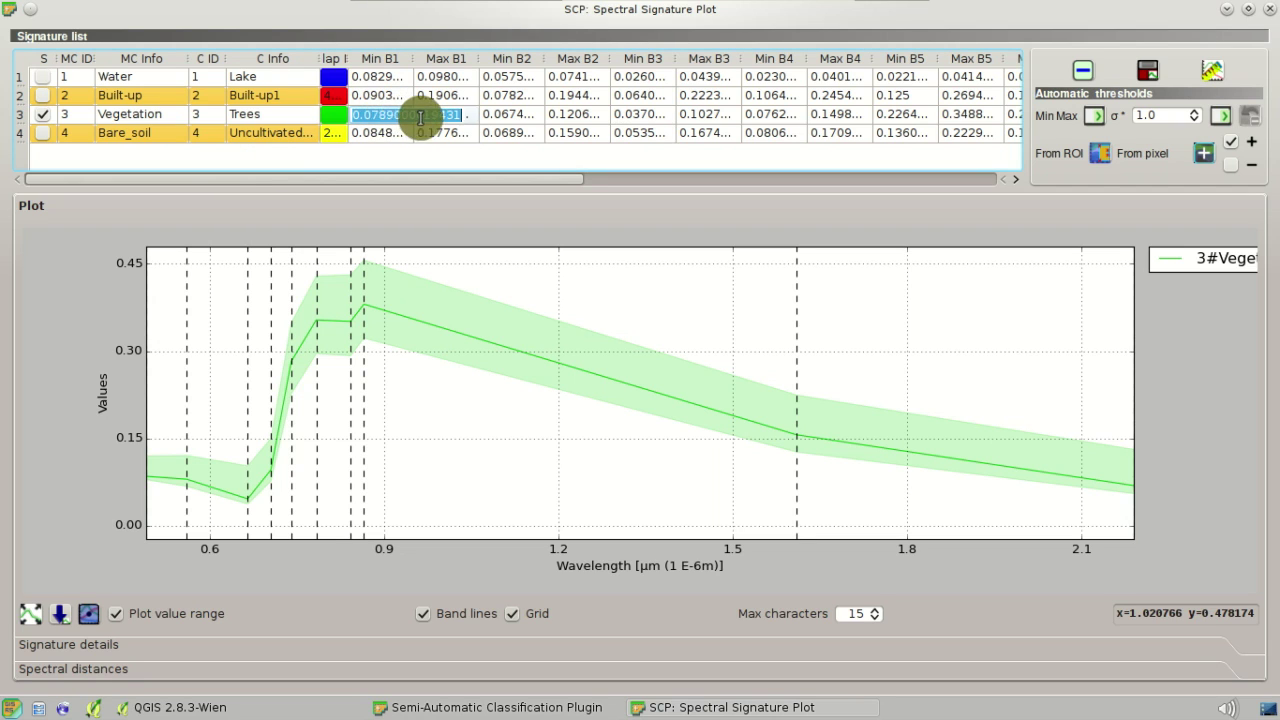
left_click_drag(378, 115, 528, 163)
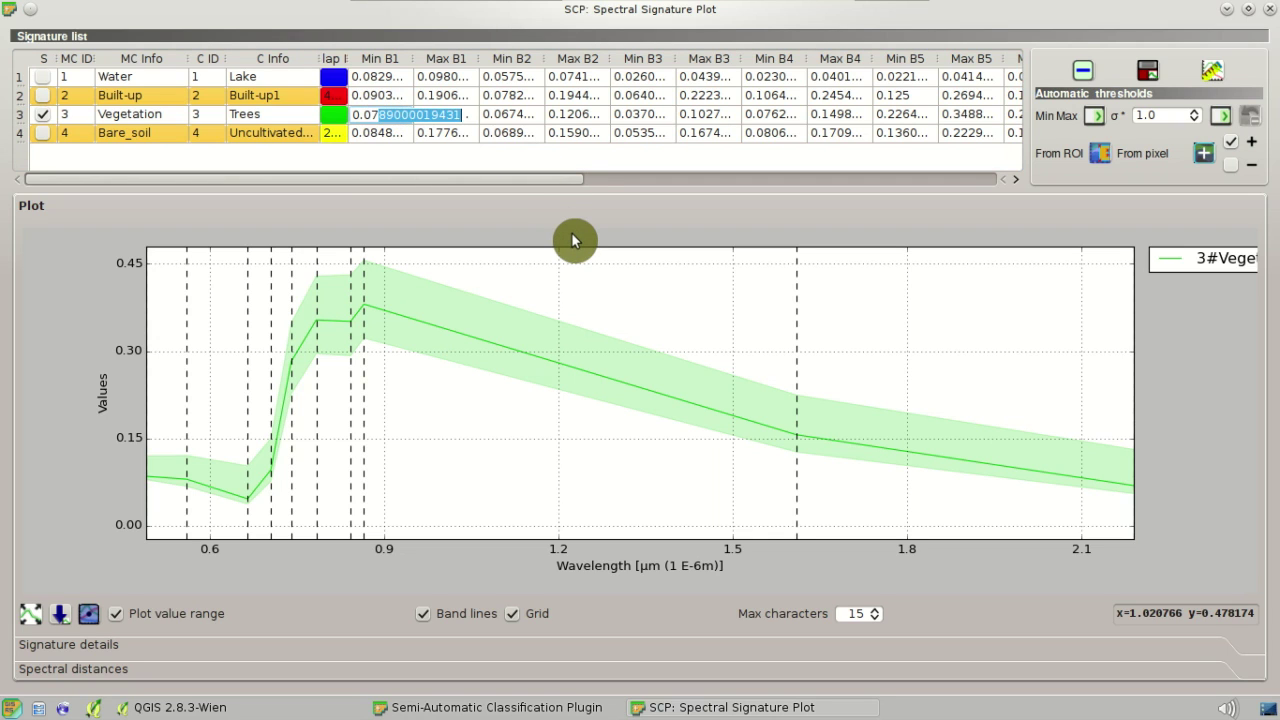
key("BackSpace")
key("BackSpace")
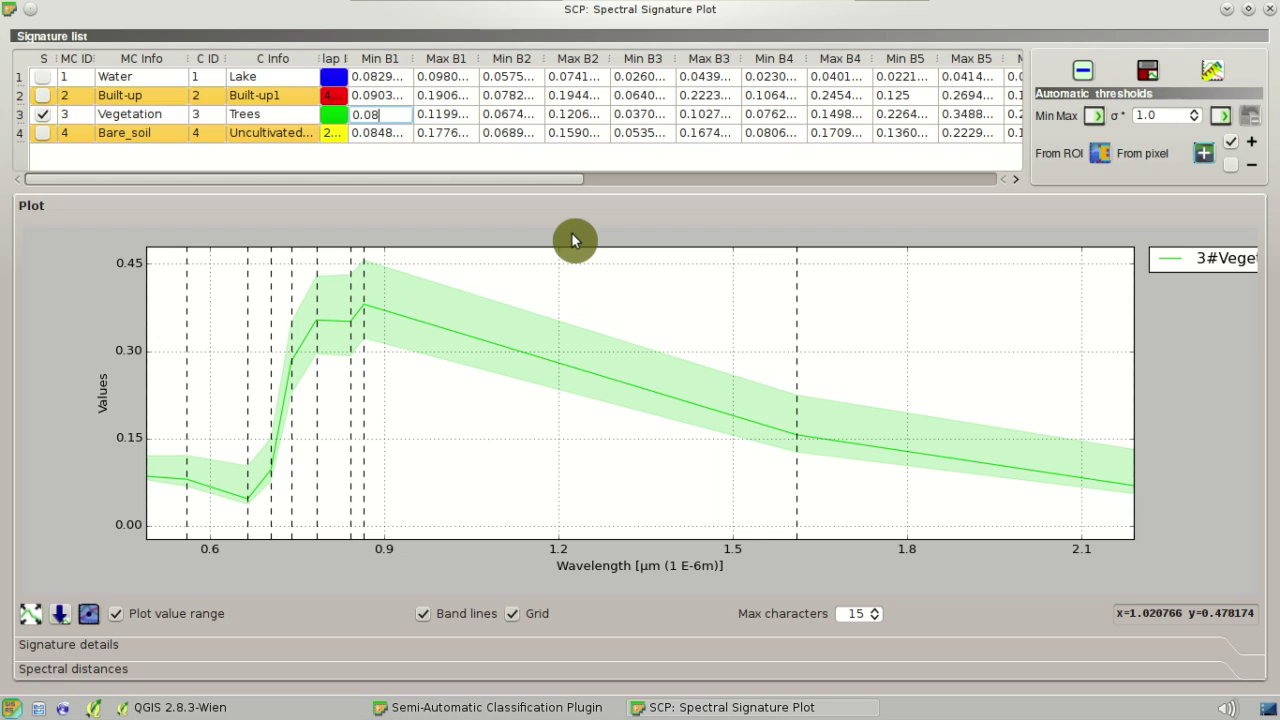
type("8")
key("Return")
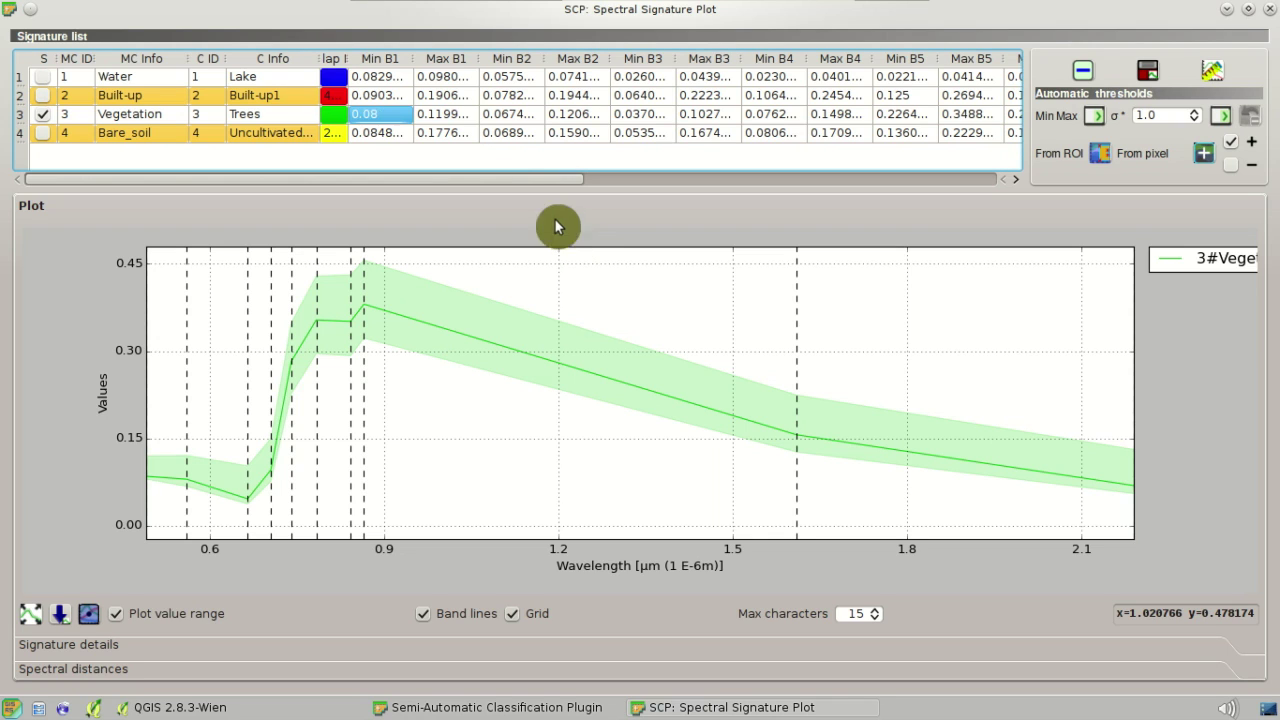
Set the Vegetation signature's Max B1 value to 0.8.
left_click(446, 115)
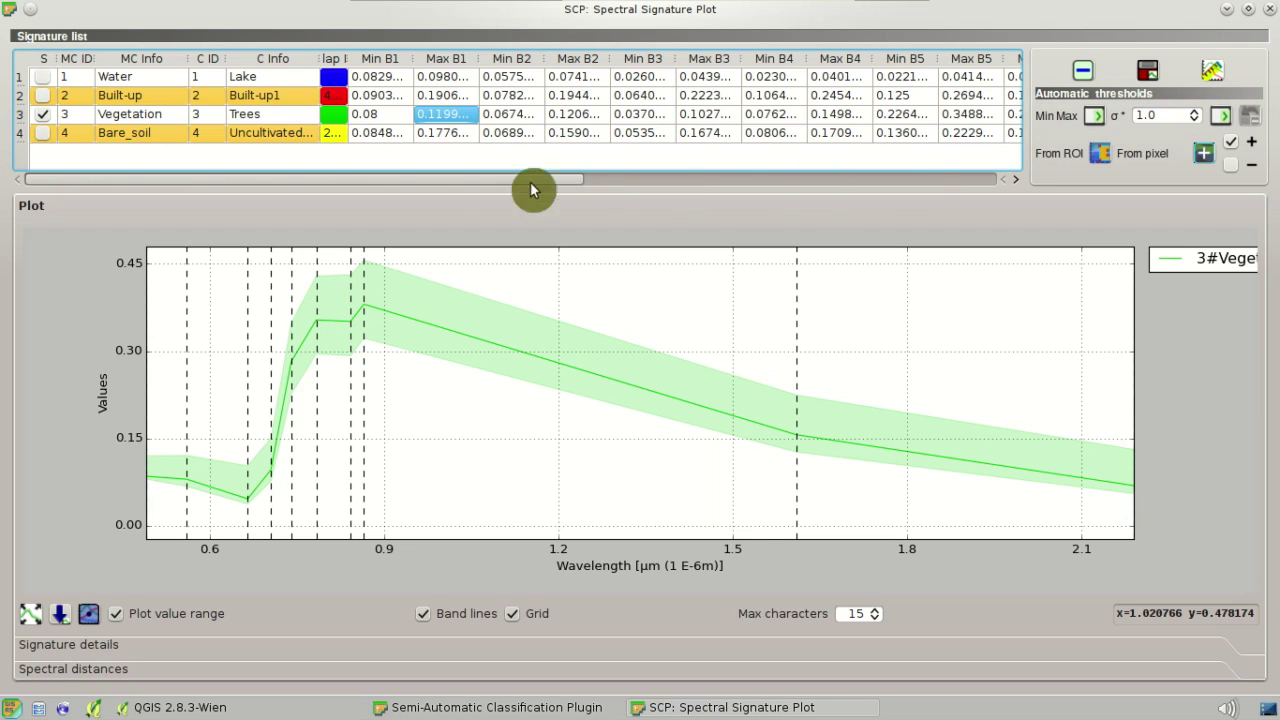
double_click(451, 119)
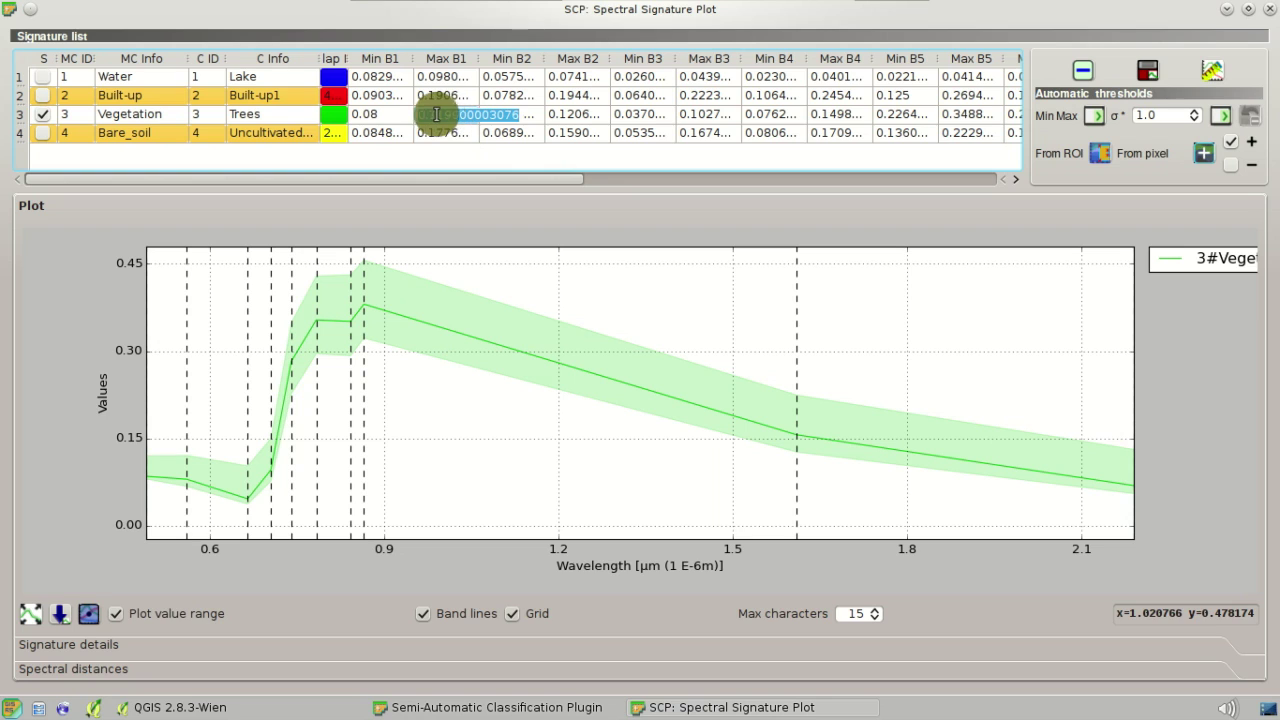
left_click_drag(427, 114, 580, 143)
type(".")
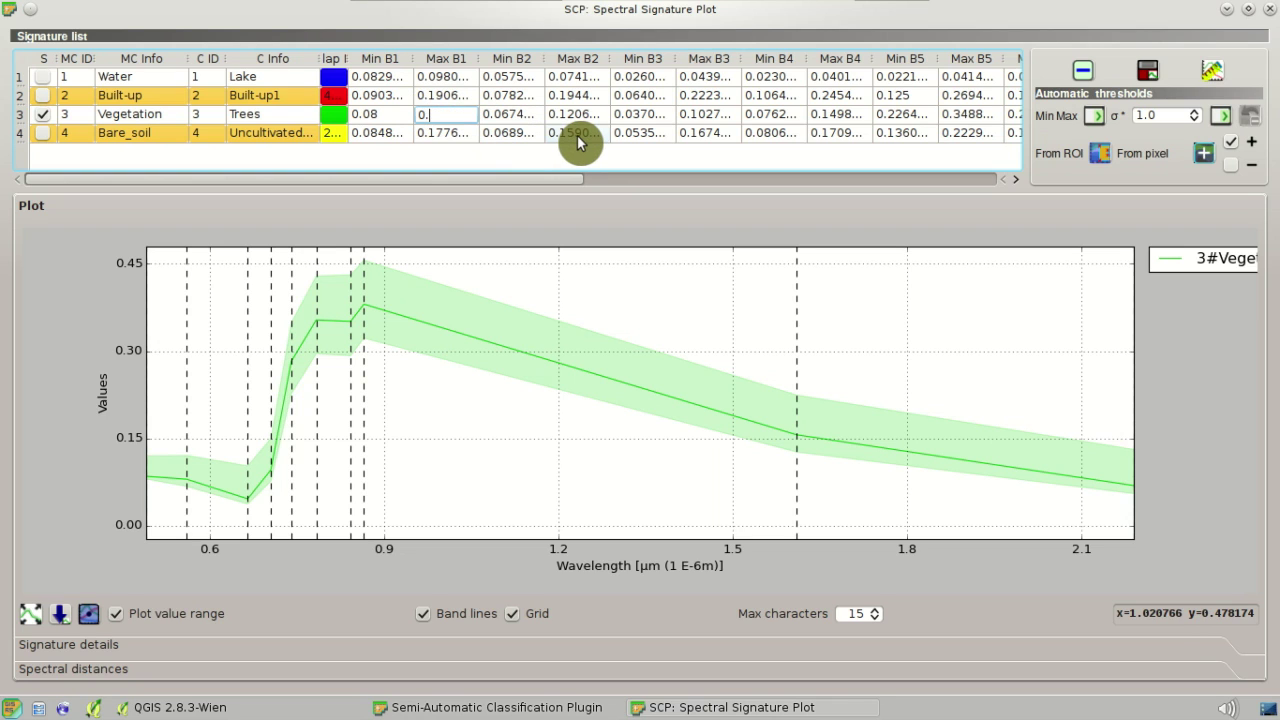
type("8")
key("Return")
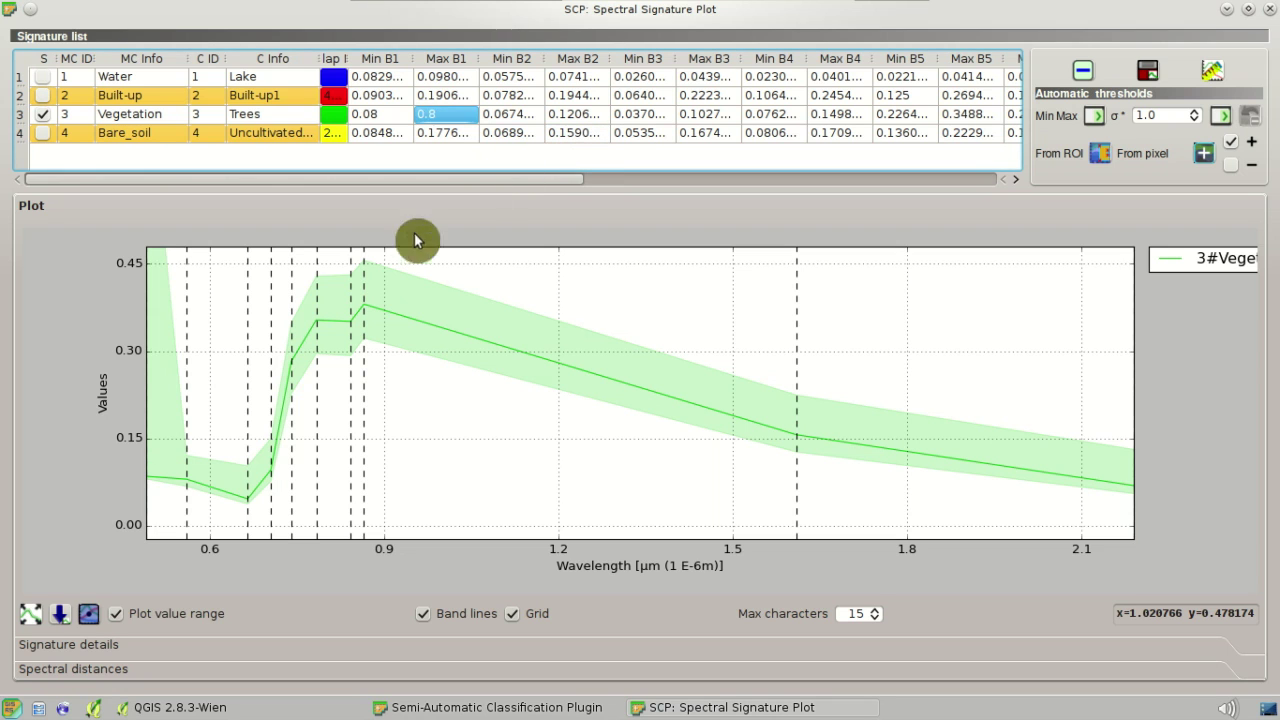
scroll(228, 448, "down", 1)
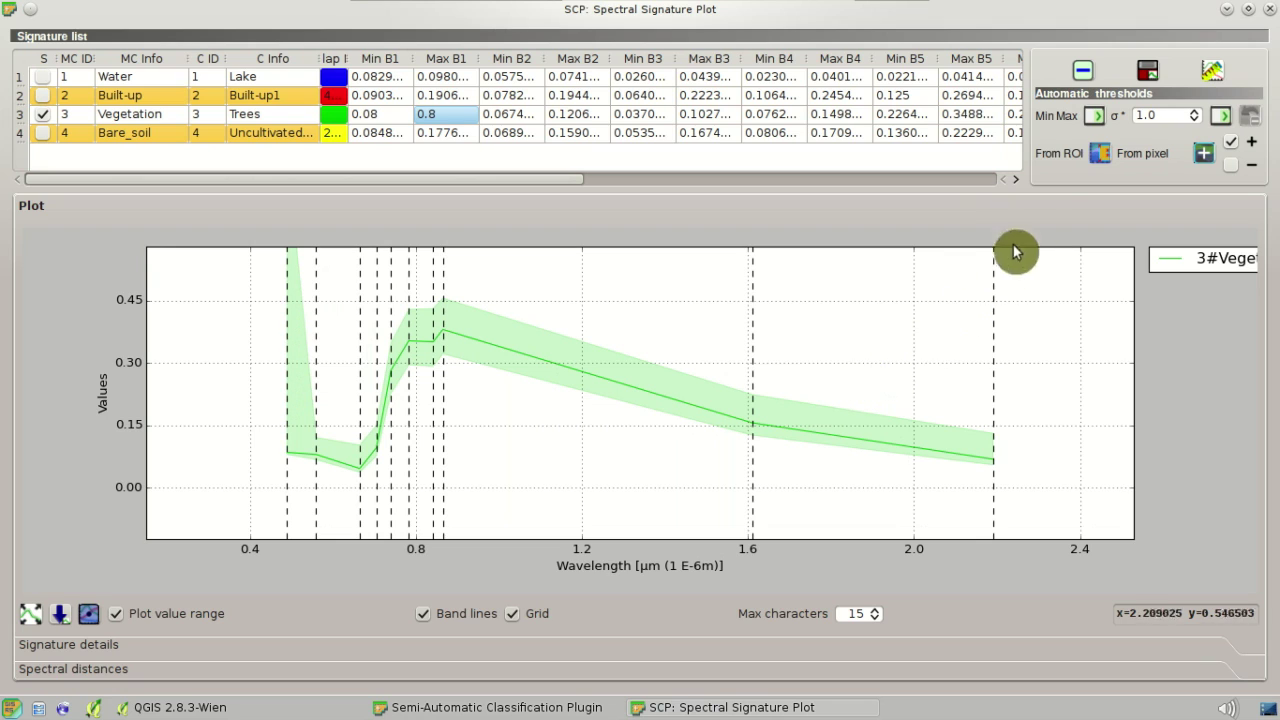
Compare the Vegetation signature's Min Max thresholds with σ thresholds of 2.0, 3.0 and 4.0, and restore the Min Max range.
left_click(1095, 118)
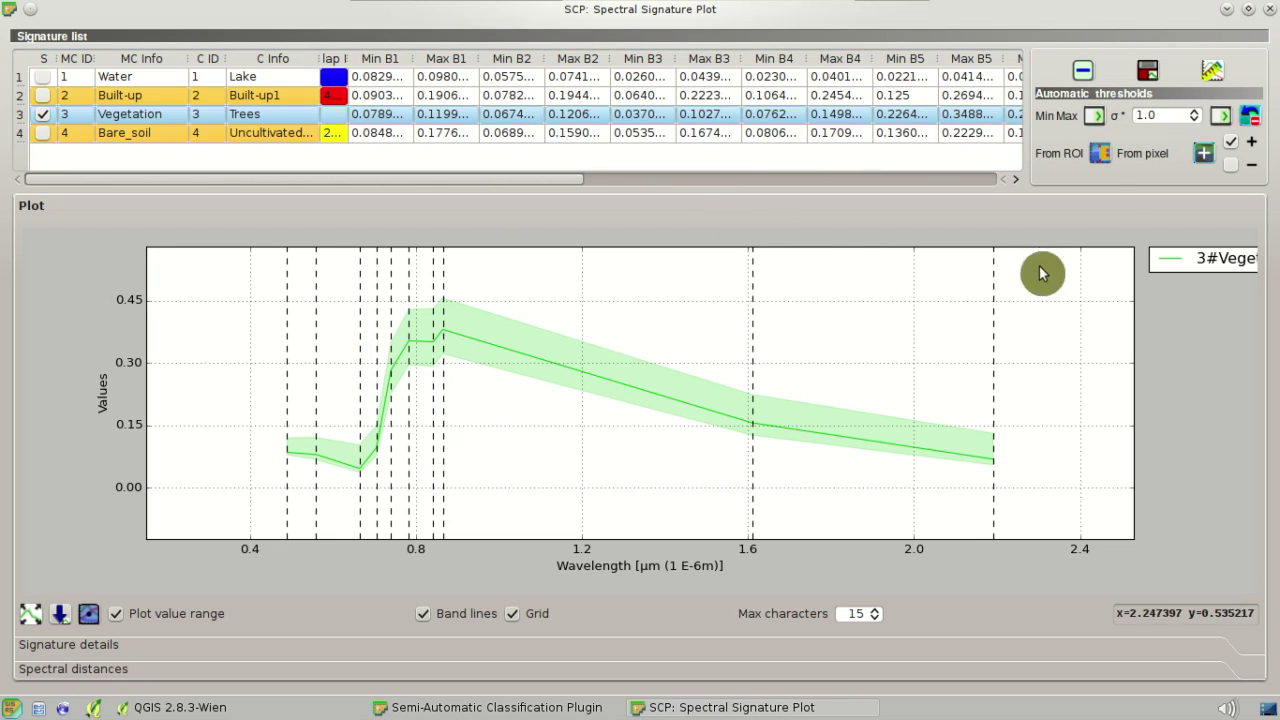
left_click(1196, 114)
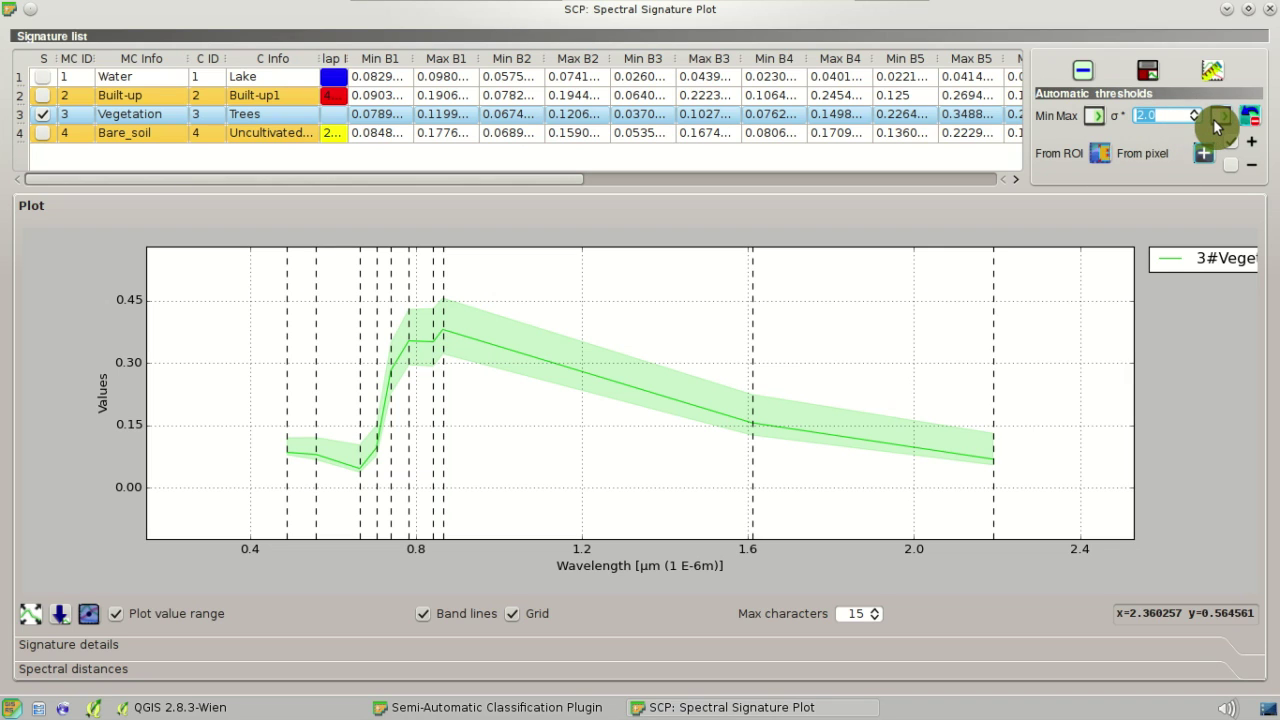
left_click(1213, 119)
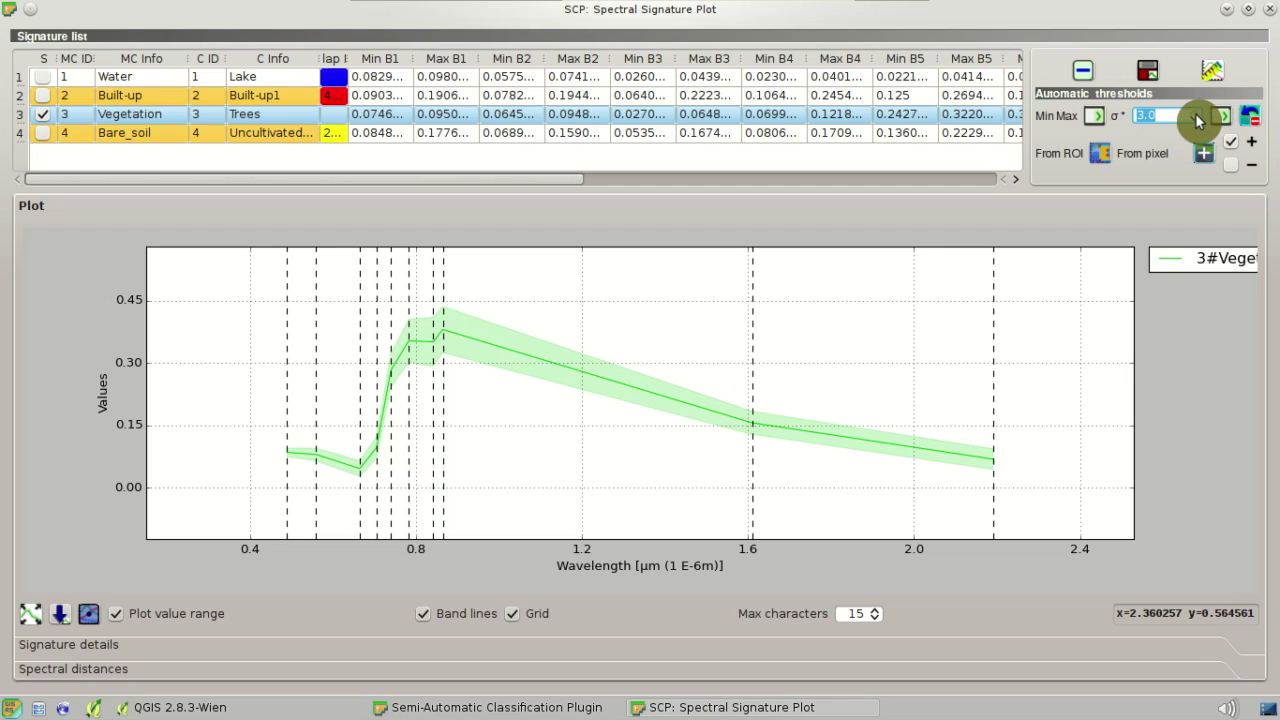
left_click(1222, 118)
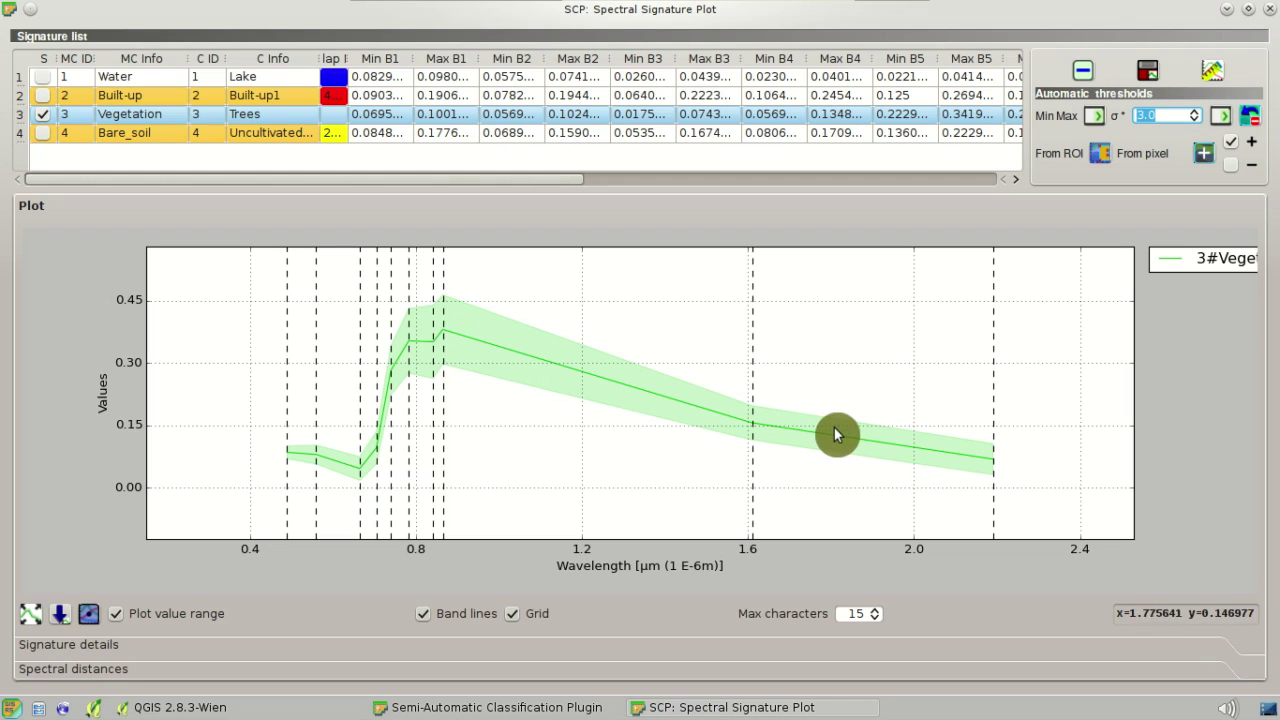
left_click(1194, 112)
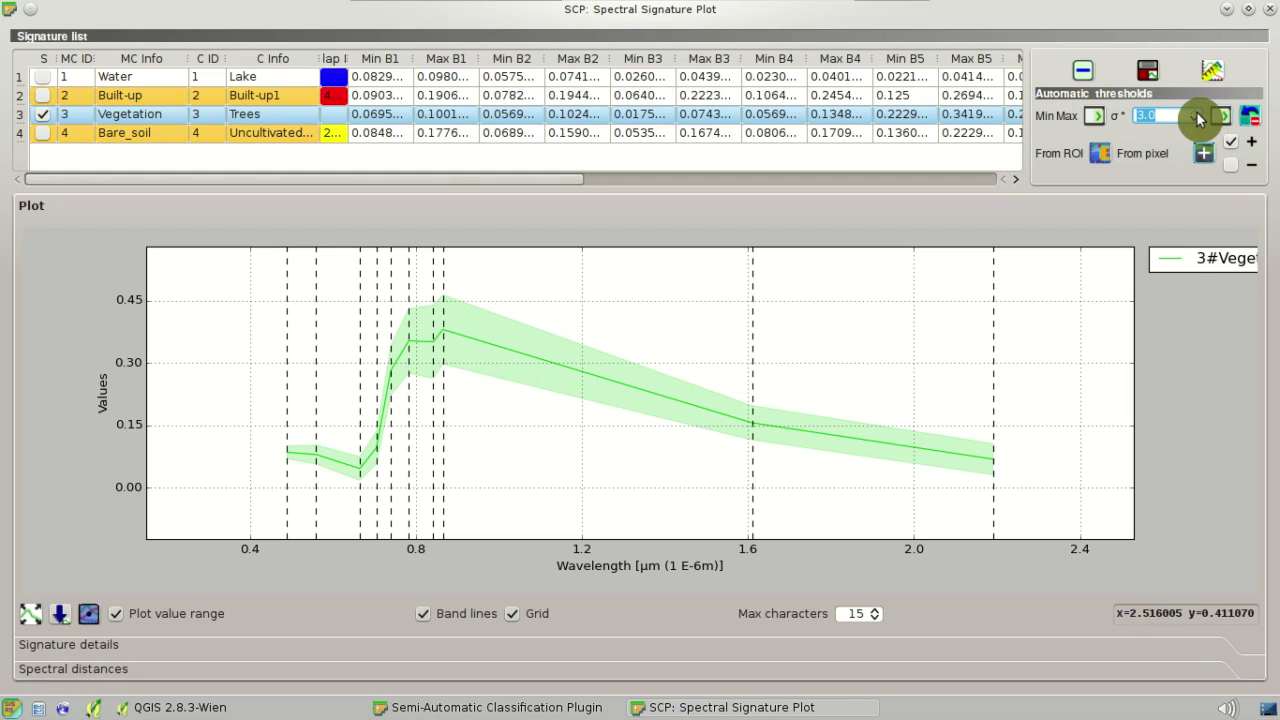
left_click(1222, 118)
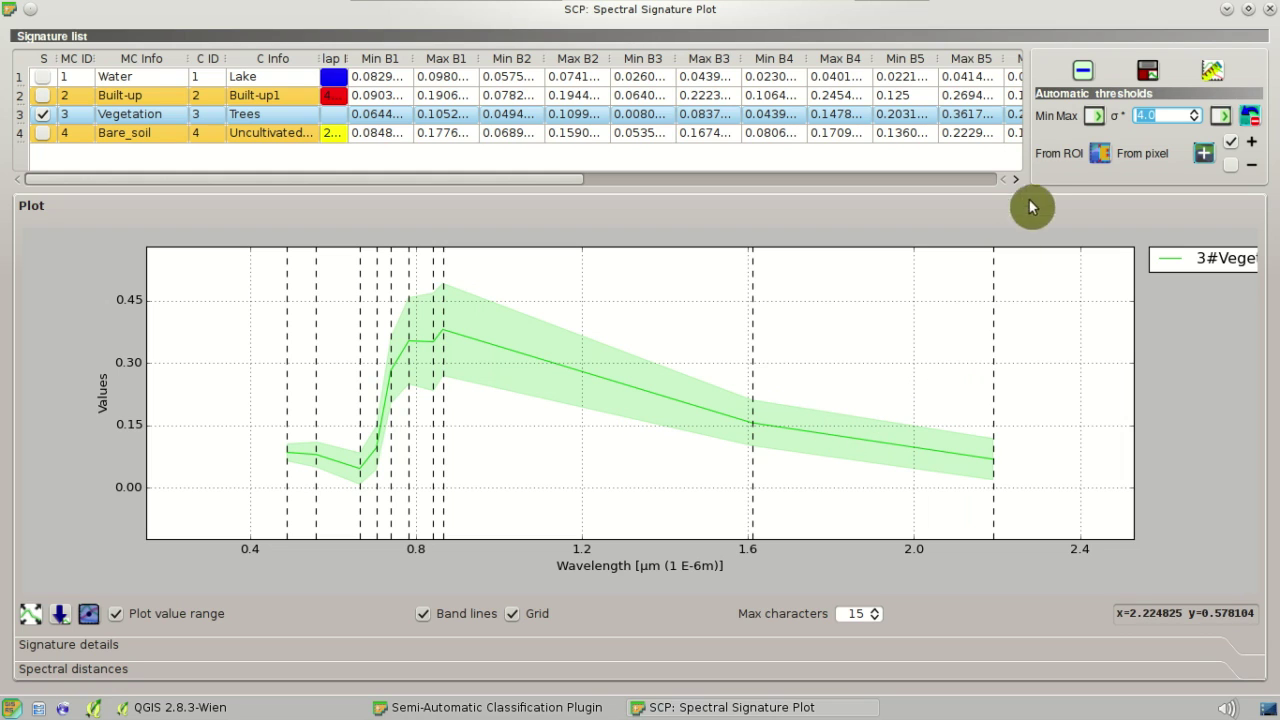
left_click(1094, 117)
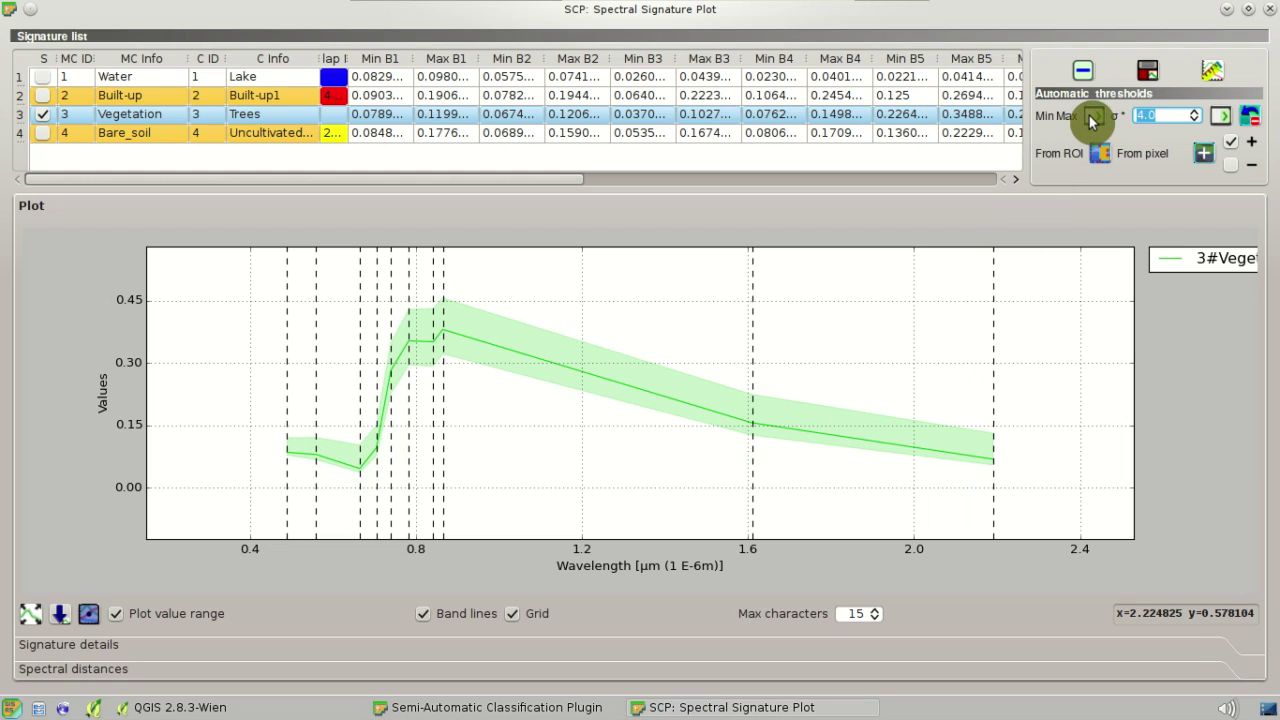
left_click(35, 615)
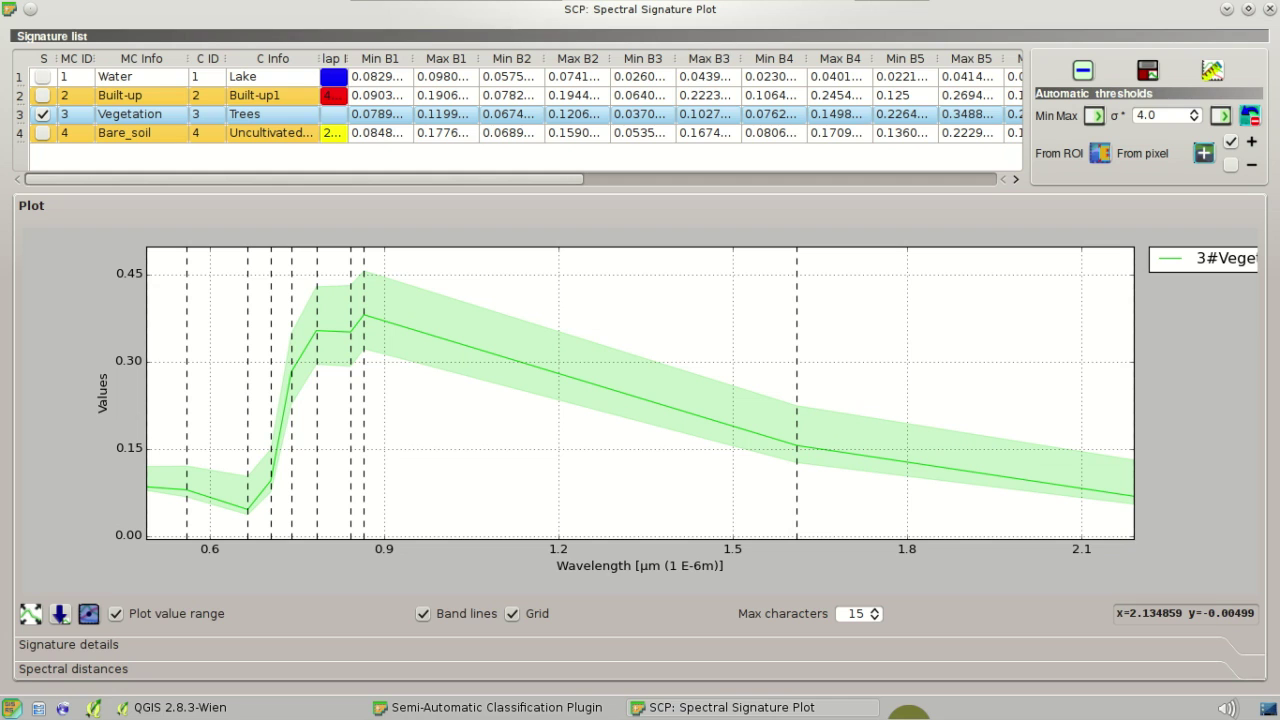
Show the Built-up, Water and Bare_soil signatures in the plot alongside Vegetation.
left_click(42, 96)
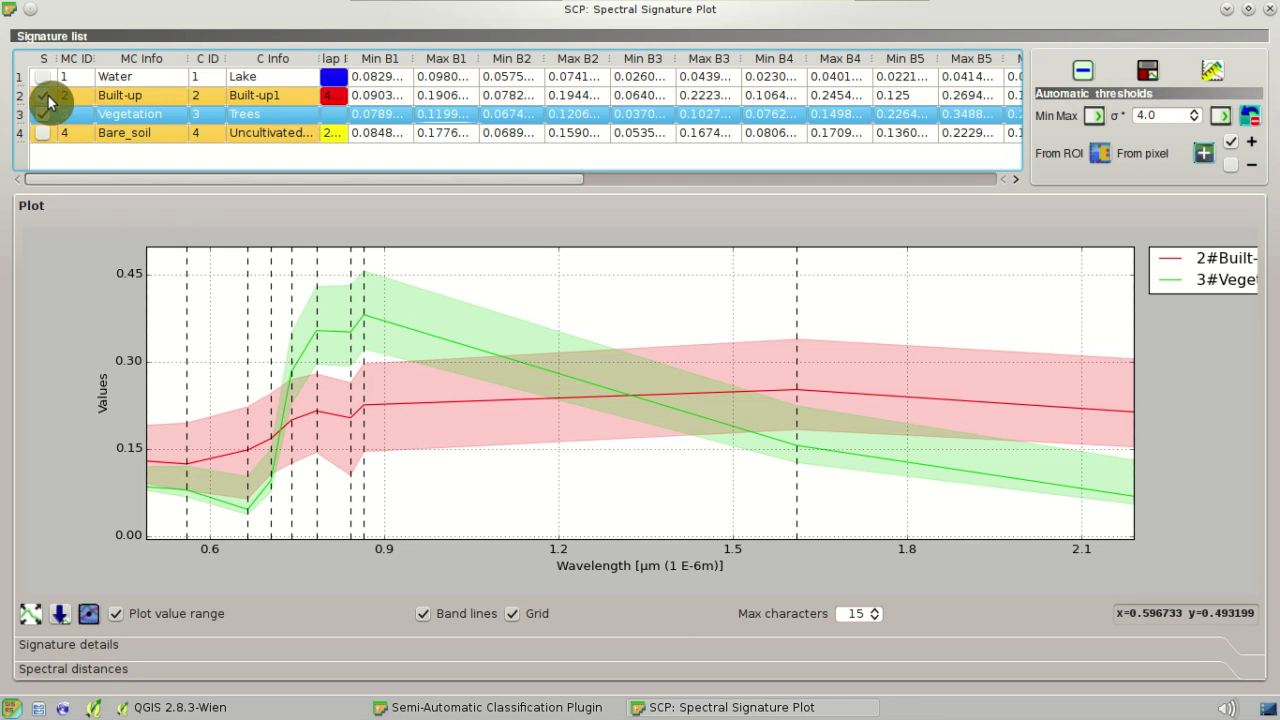
left_click(42, 77)
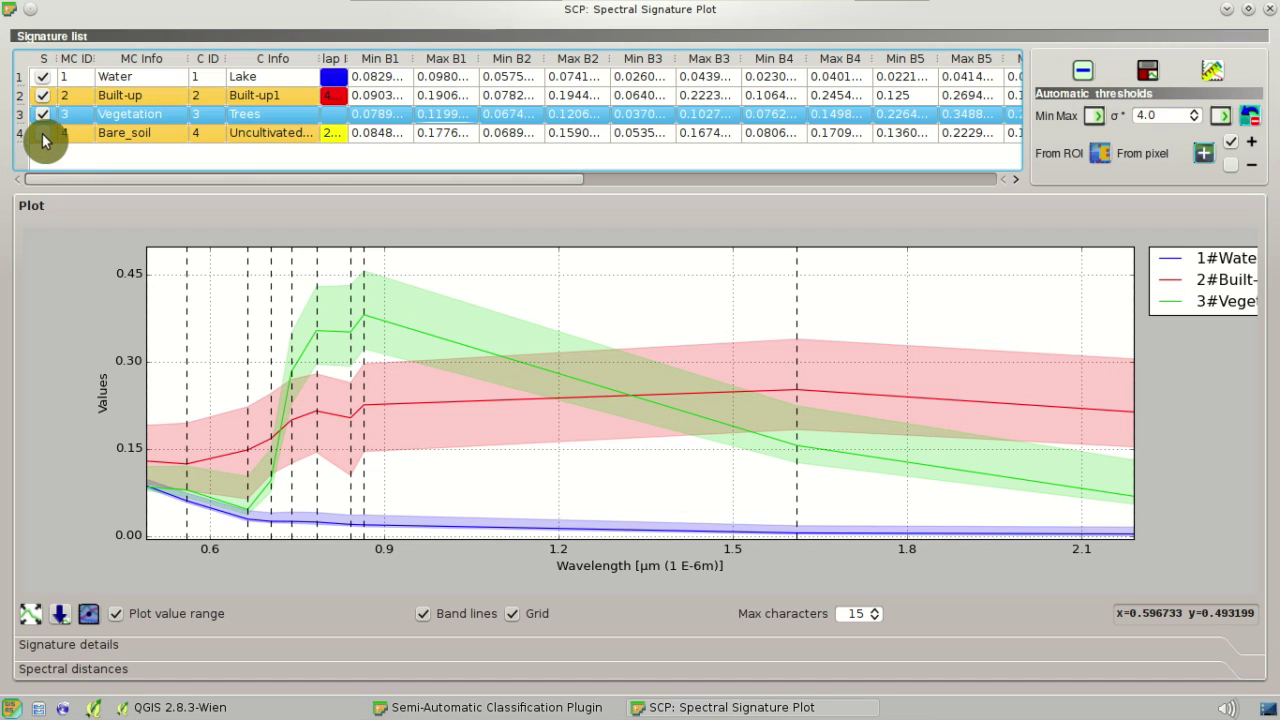
left_click(42, 133)
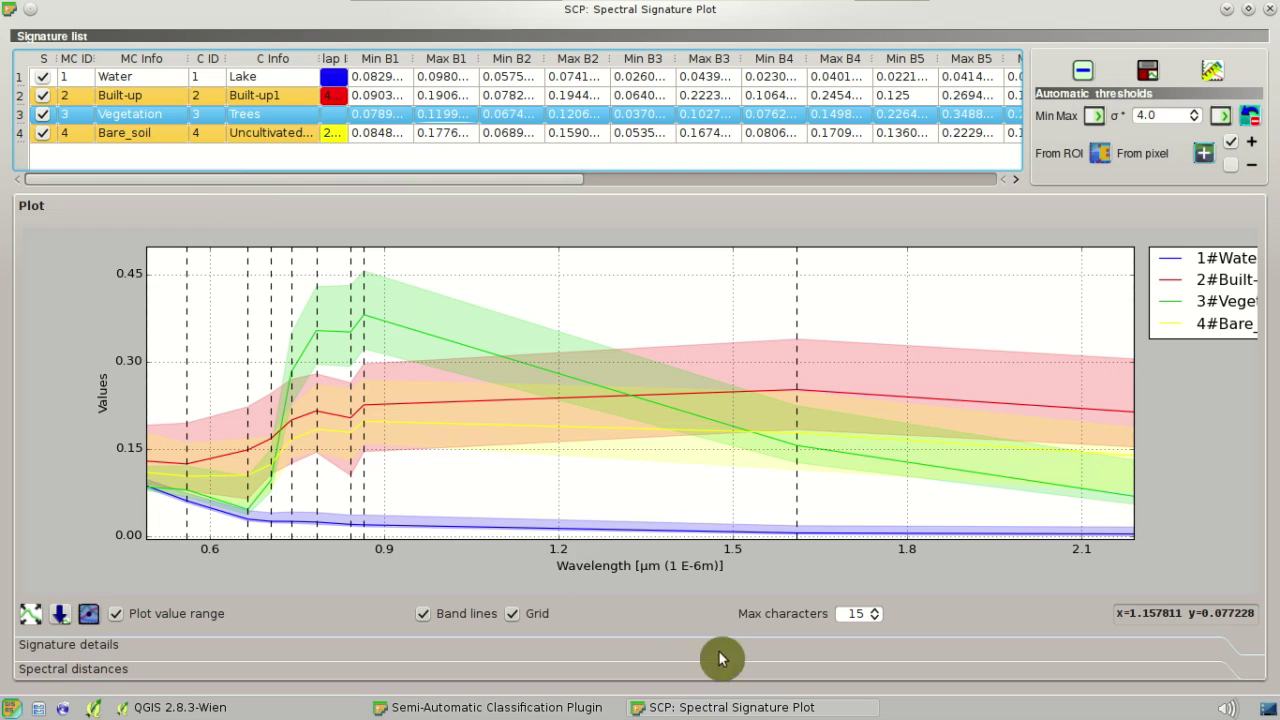
Hide Bare_soil, Vegetation and Built-up from the plot, and select the Water signature.
left_click(43, 132)
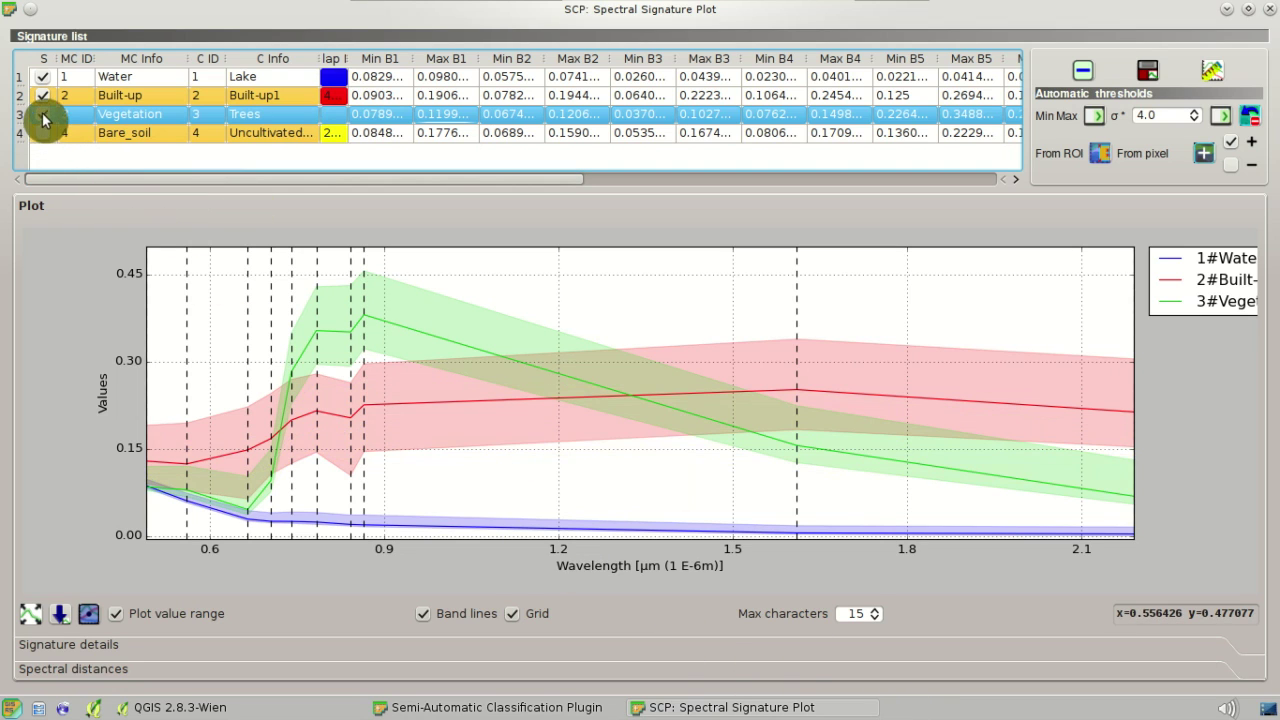
left_click(43, 114)
left_click(43, 95)
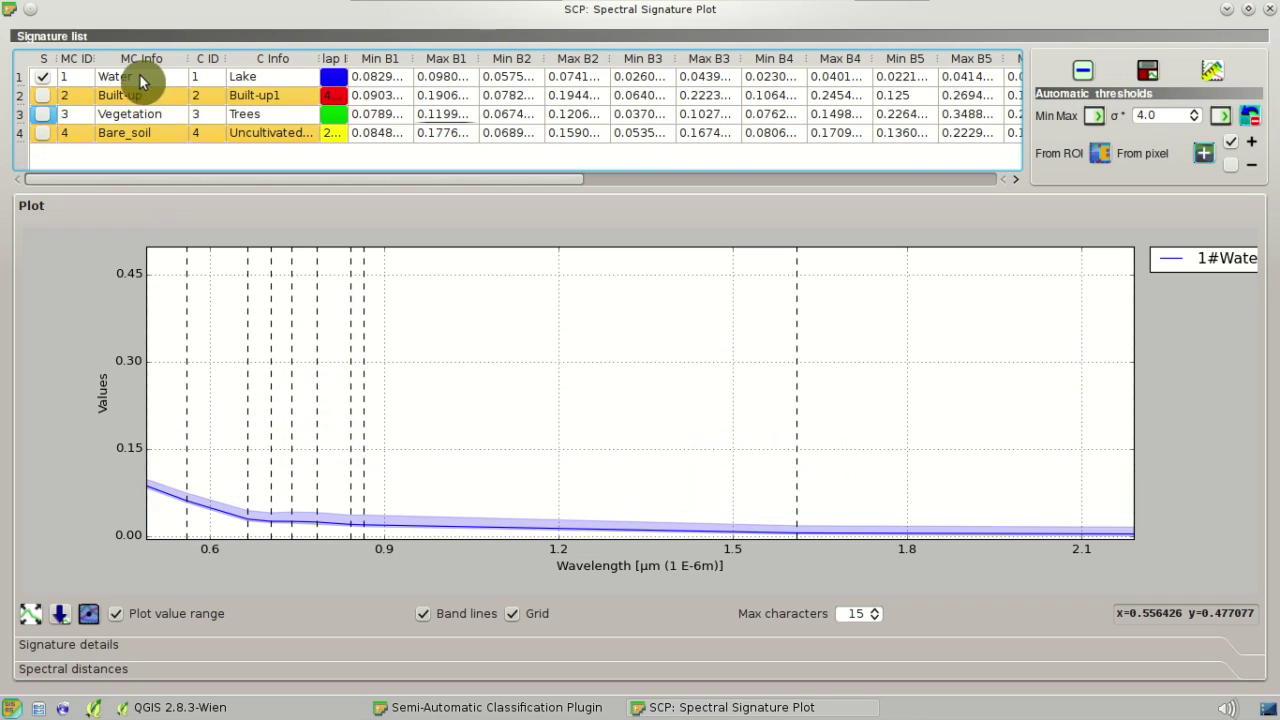
left_click(23, 78)
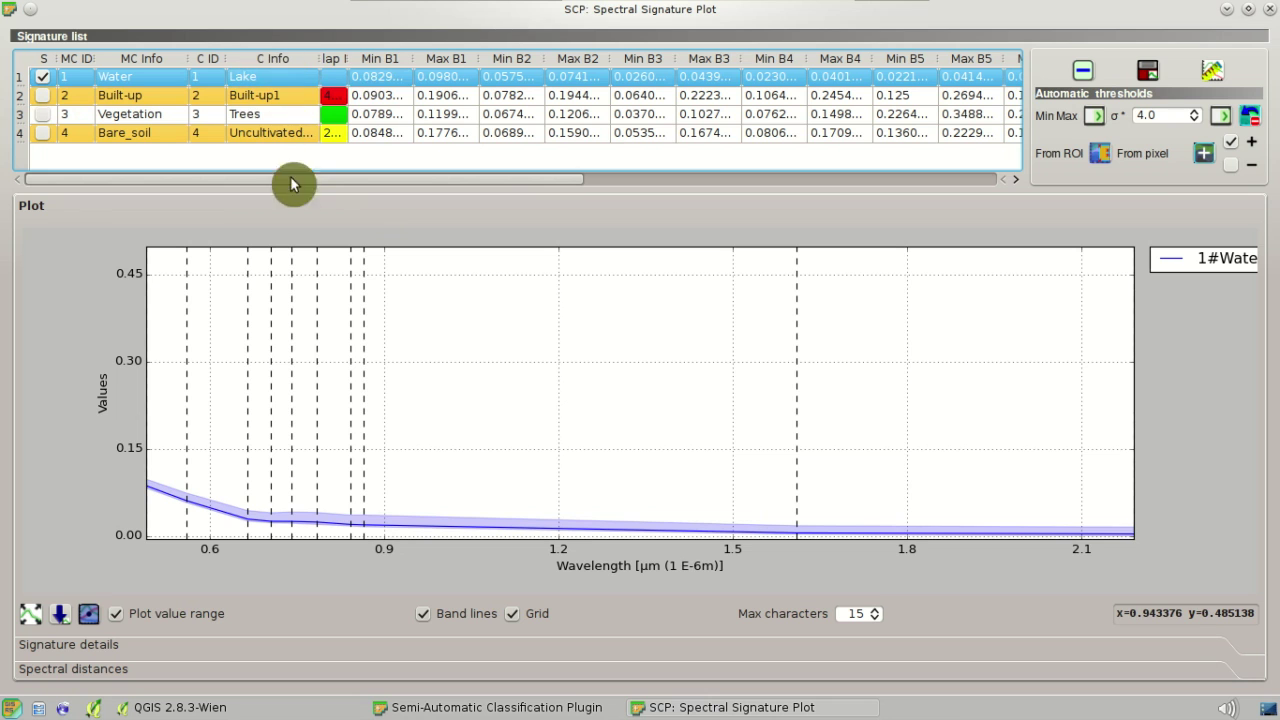
Switch to the QGIS map, show the lake in the 3-2-1 color composite and hide the ROI overlay.
left_click(297, 710)
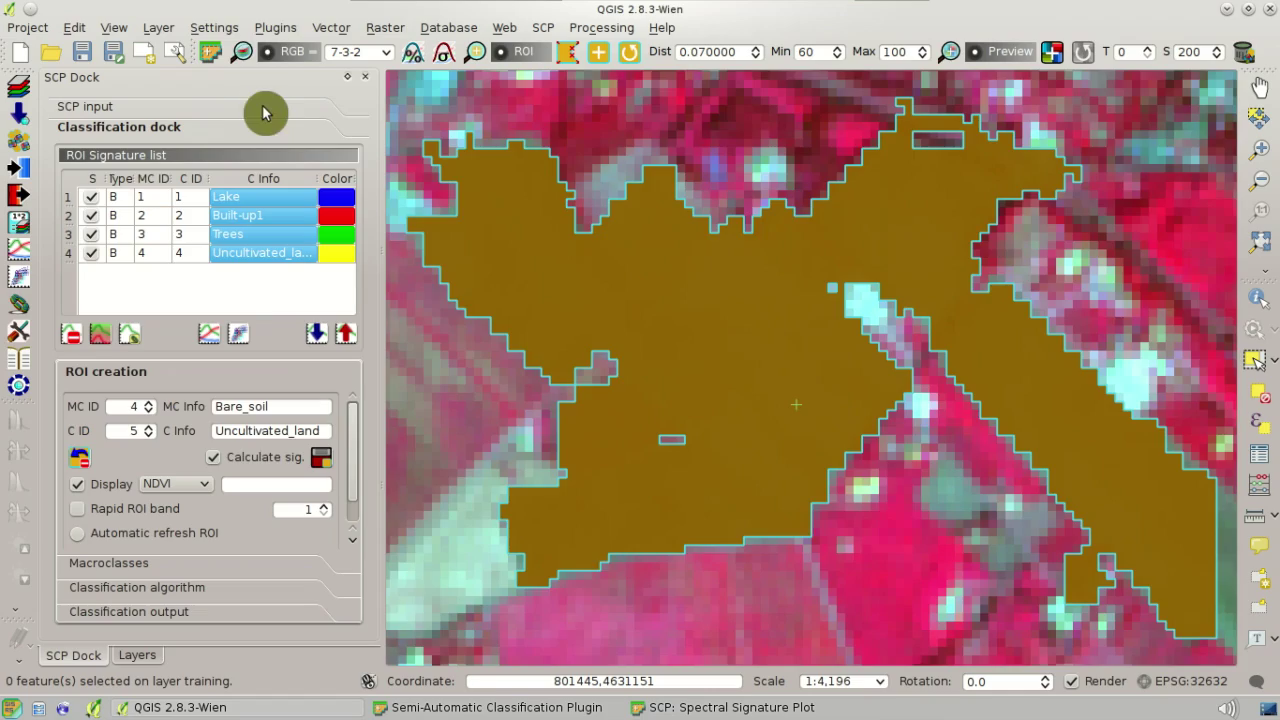
left_click(241, 52)
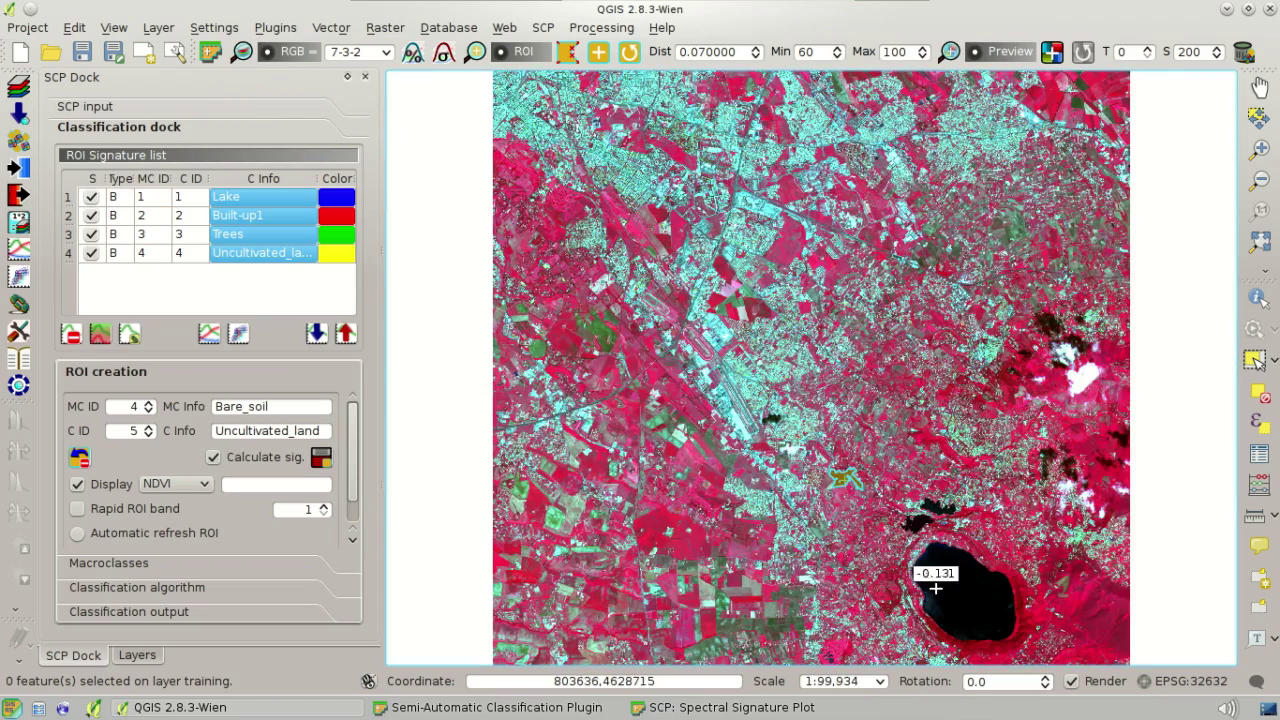
scroll(972, 616, "up", 1)
scroll(972, 616, "up", 1)
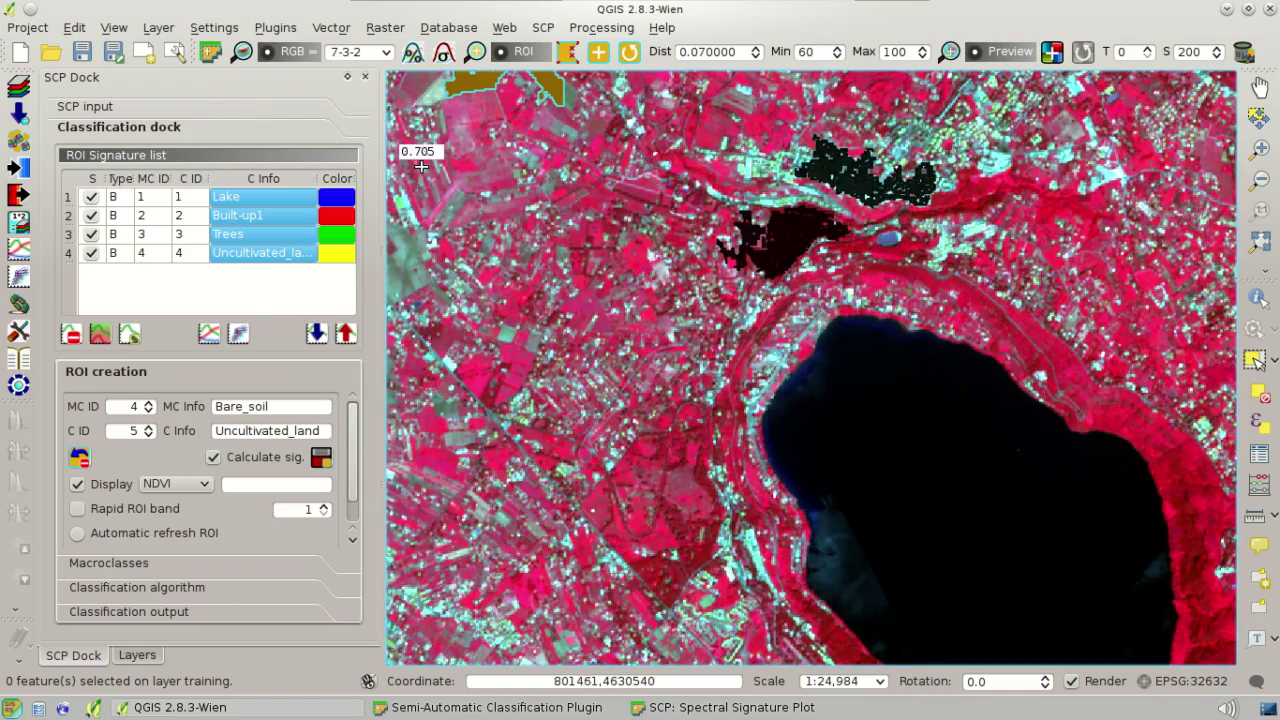
left_click(386, 55)
left_click(375, 84)
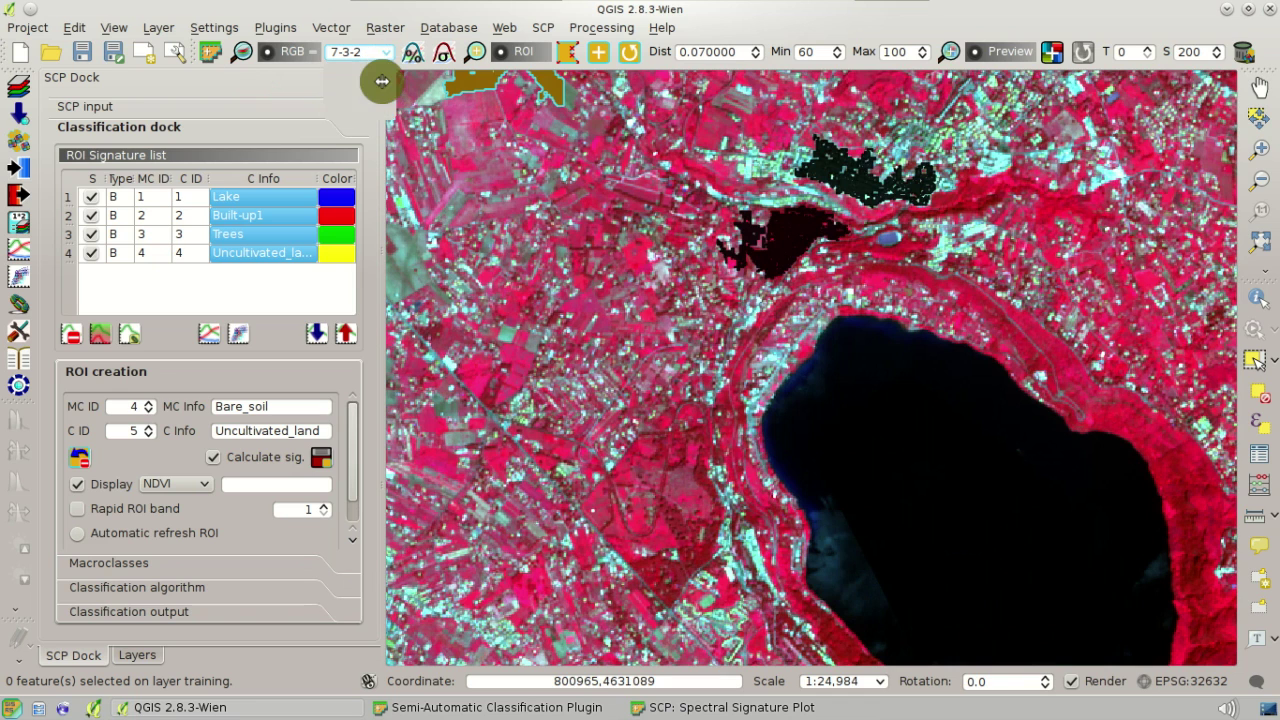
left_click(519, 56)
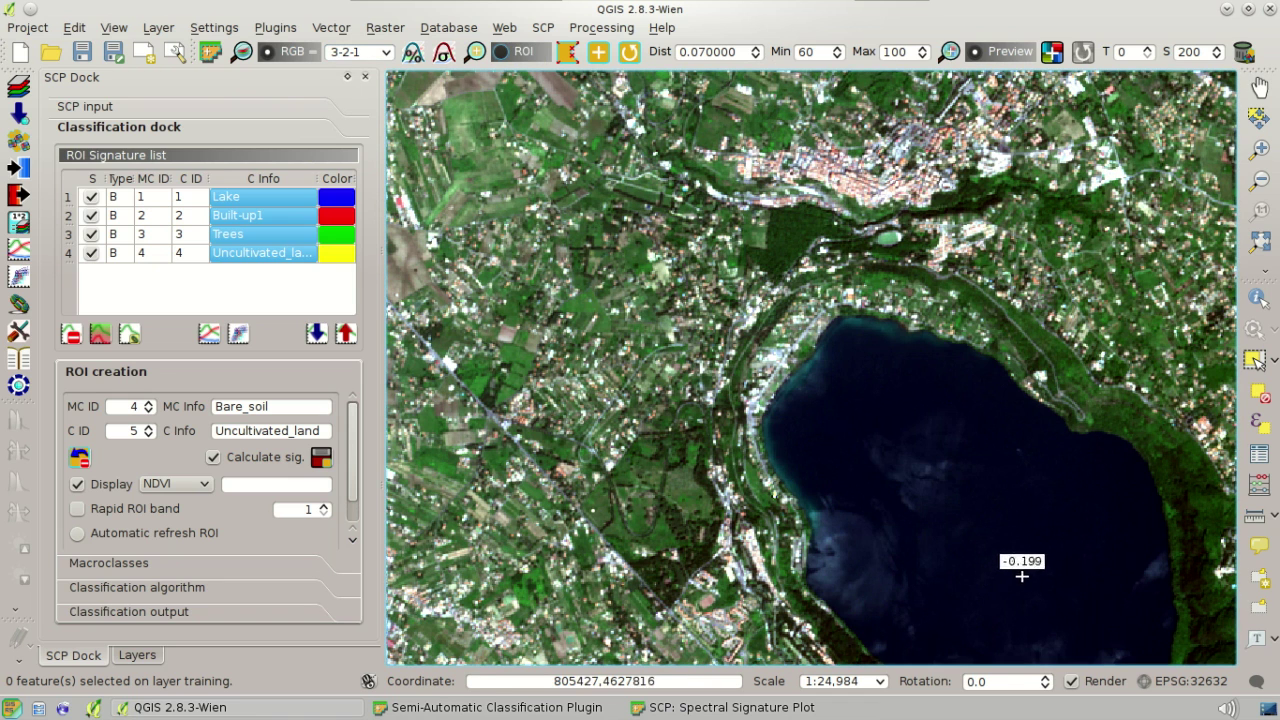
left_click(1260, 88)
left_click_drag(1088, 368, 1003, 293)
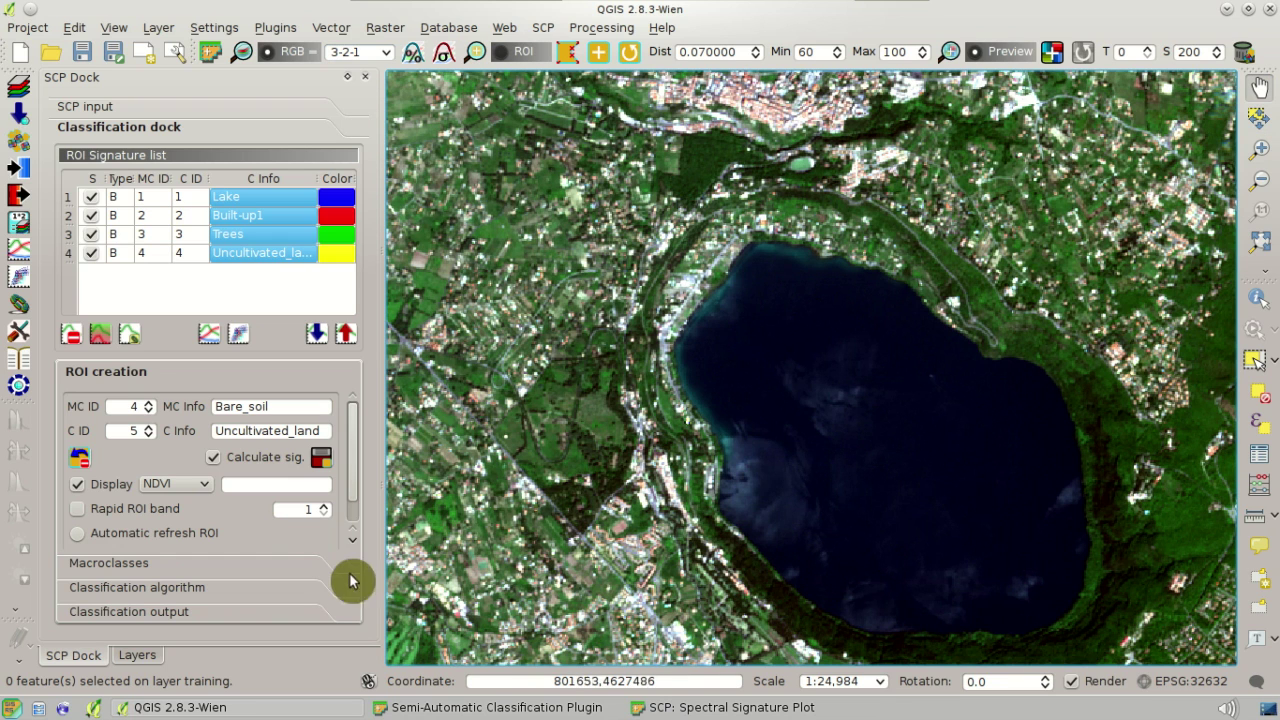
Create a classification preview centered on the lake, using C ID and the LCS option.
left_click(297, 590)
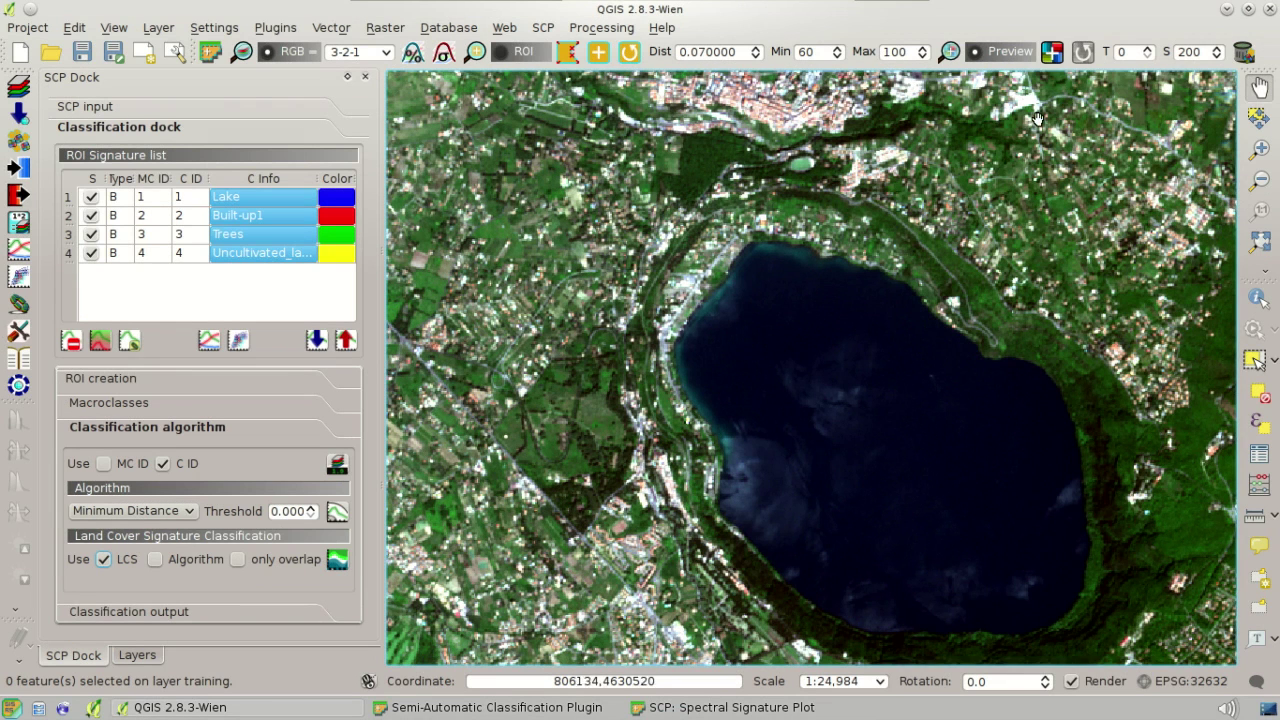
left_click(1051, 52)
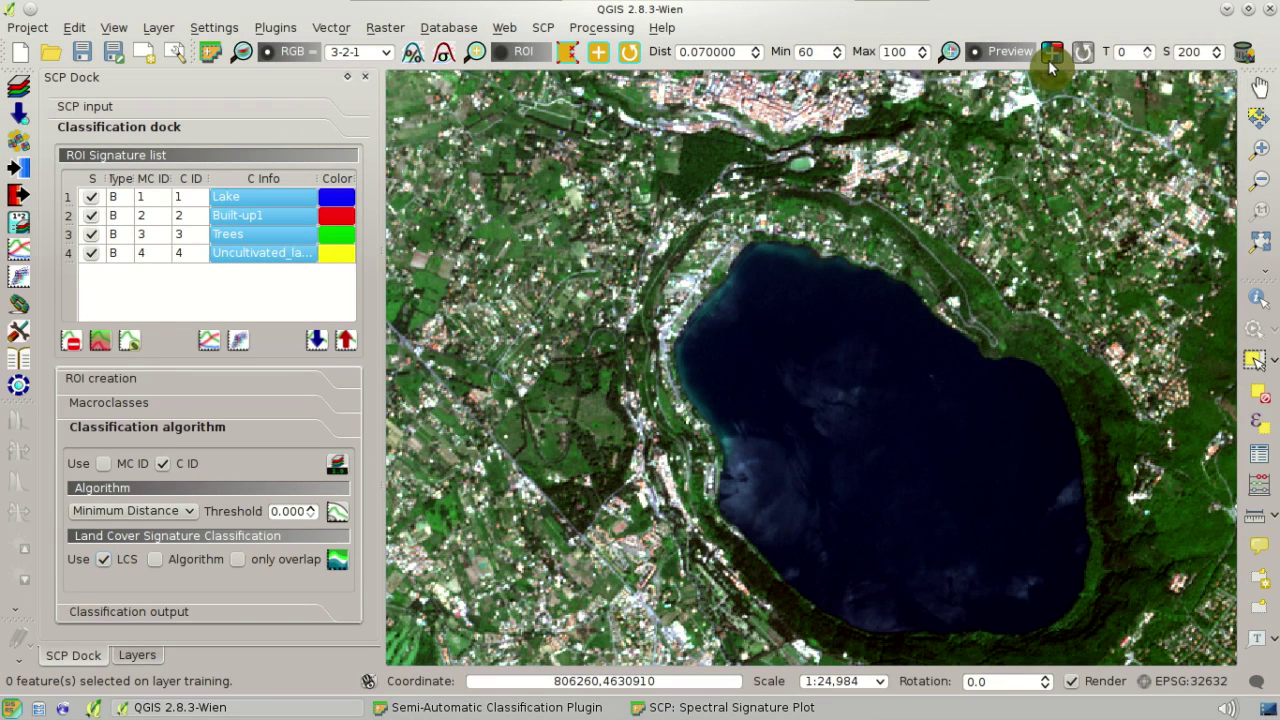
left_click(855, 421)
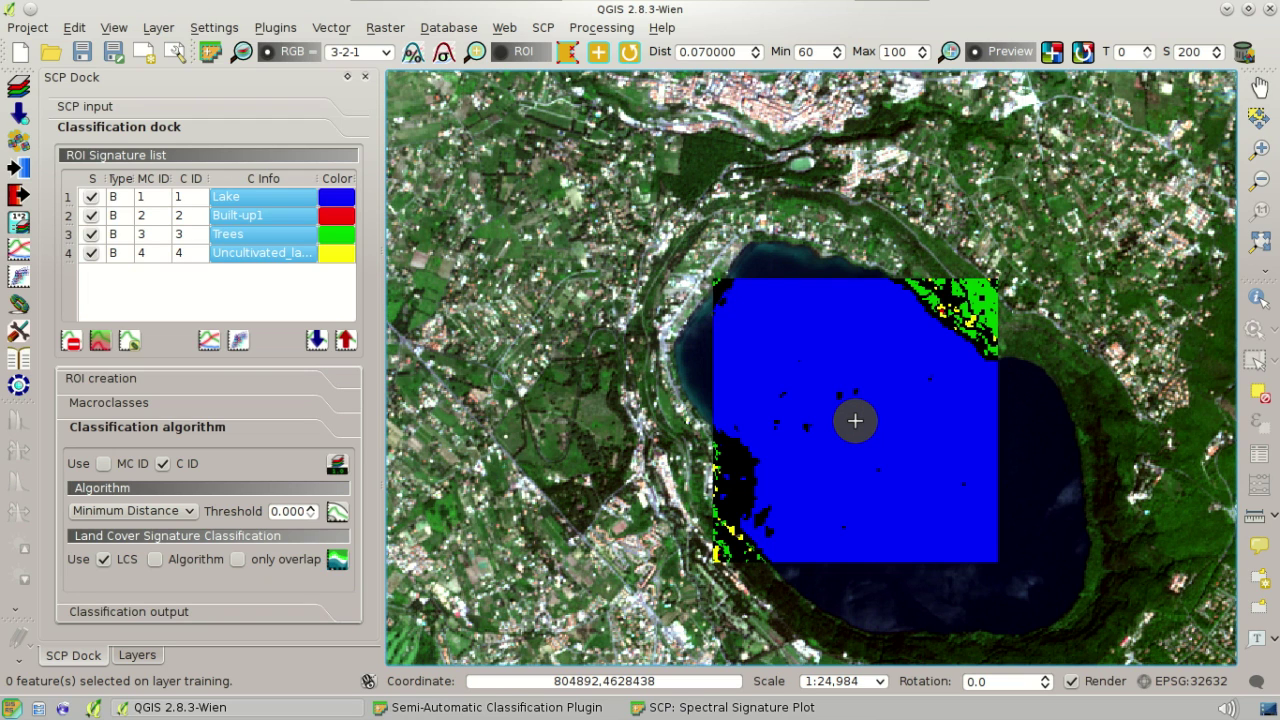
Set the preview size to 500 and recalculate the classification preview around the lake.
double_click(1188, 52)
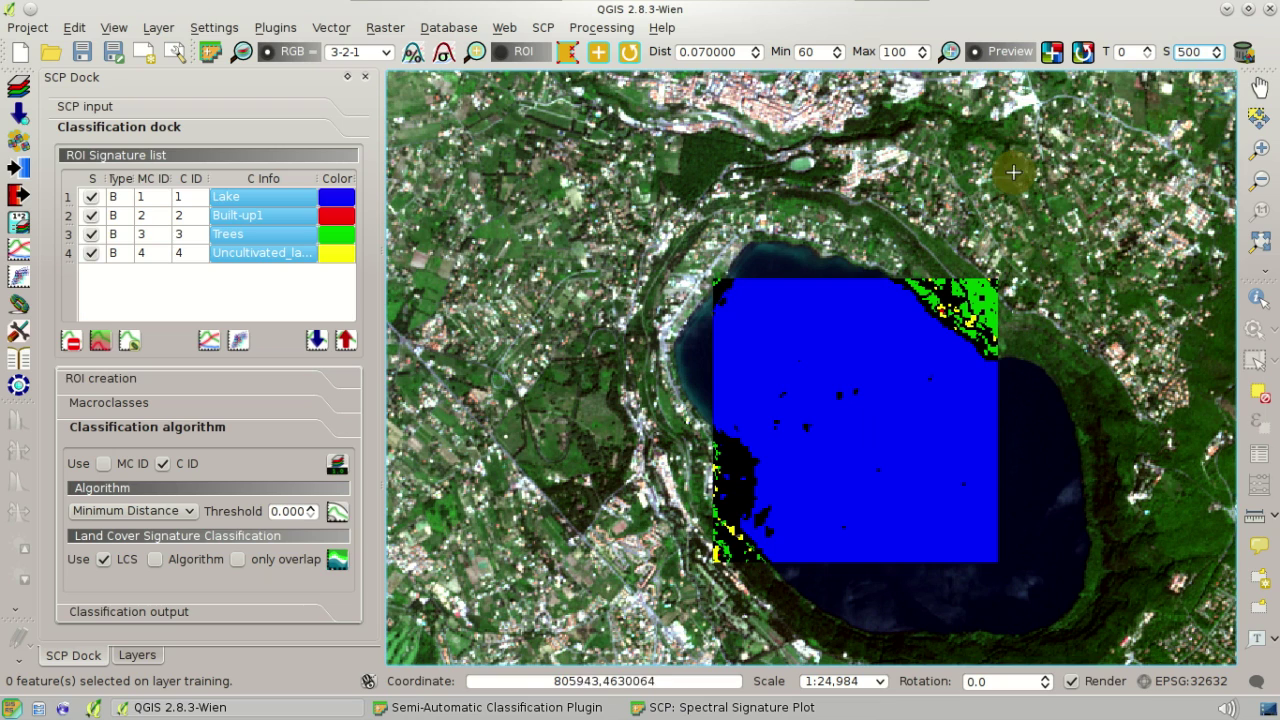
left_click(1083, 55)
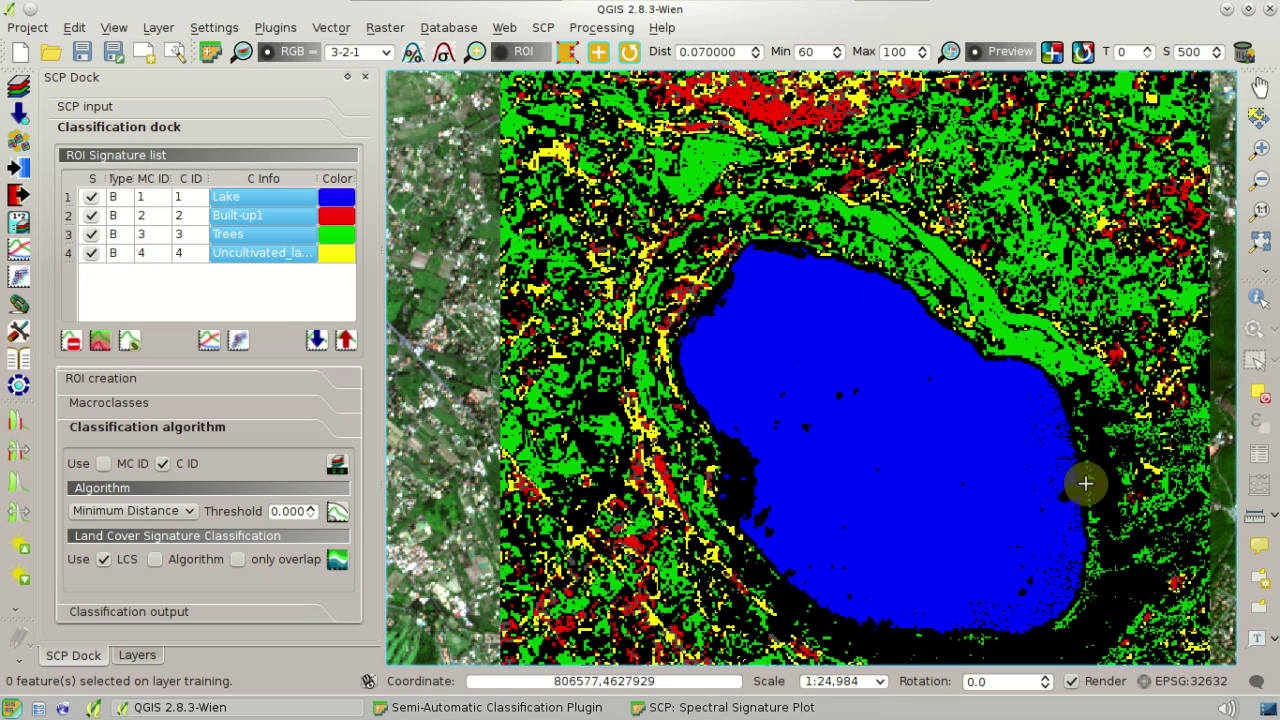
scroll(824, 409, "up", 1)
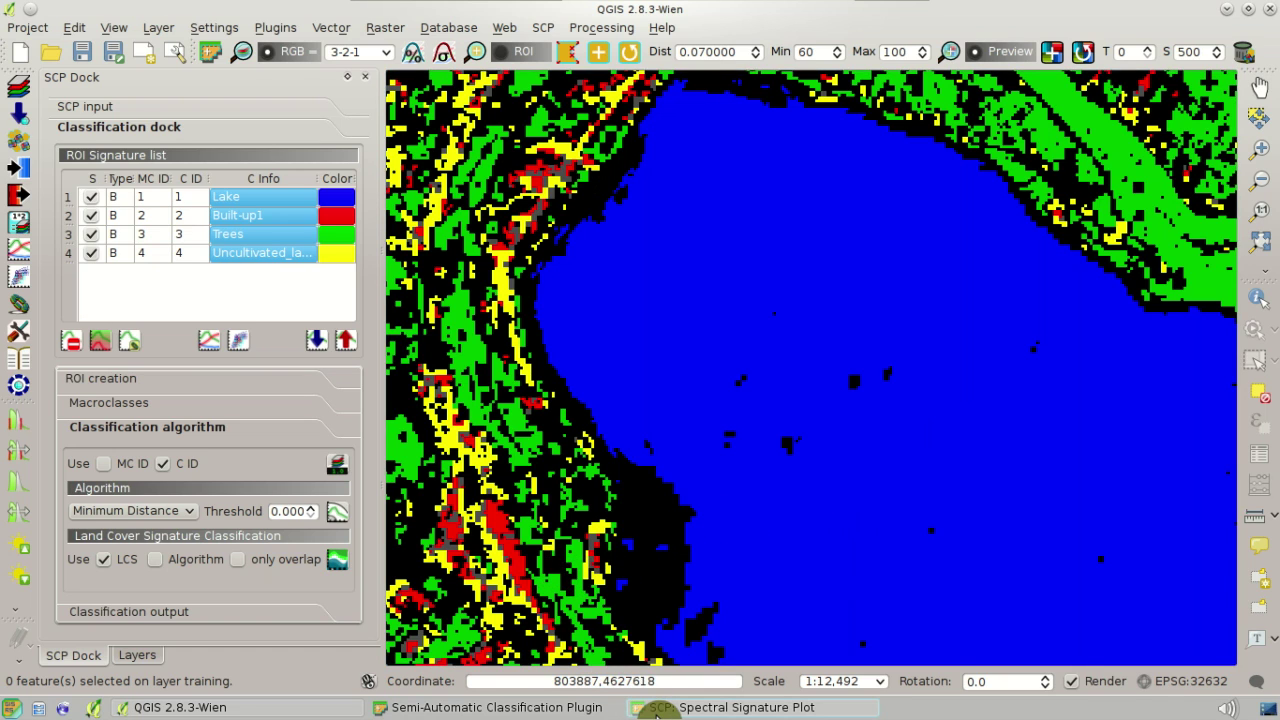
Extend the Water signature's value range in the Spectral Signature Plot with the values of an unclassified pixel inside the lake.
left_click(656, 711)
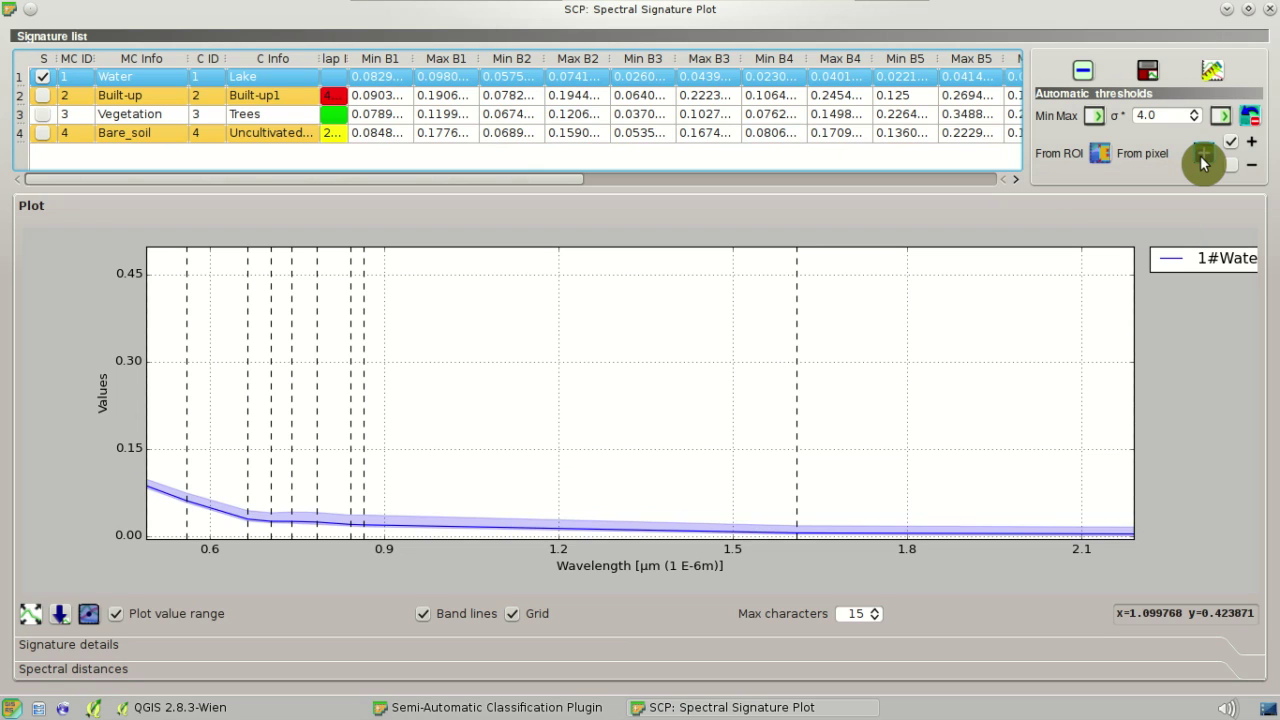
left_click(300, 705)
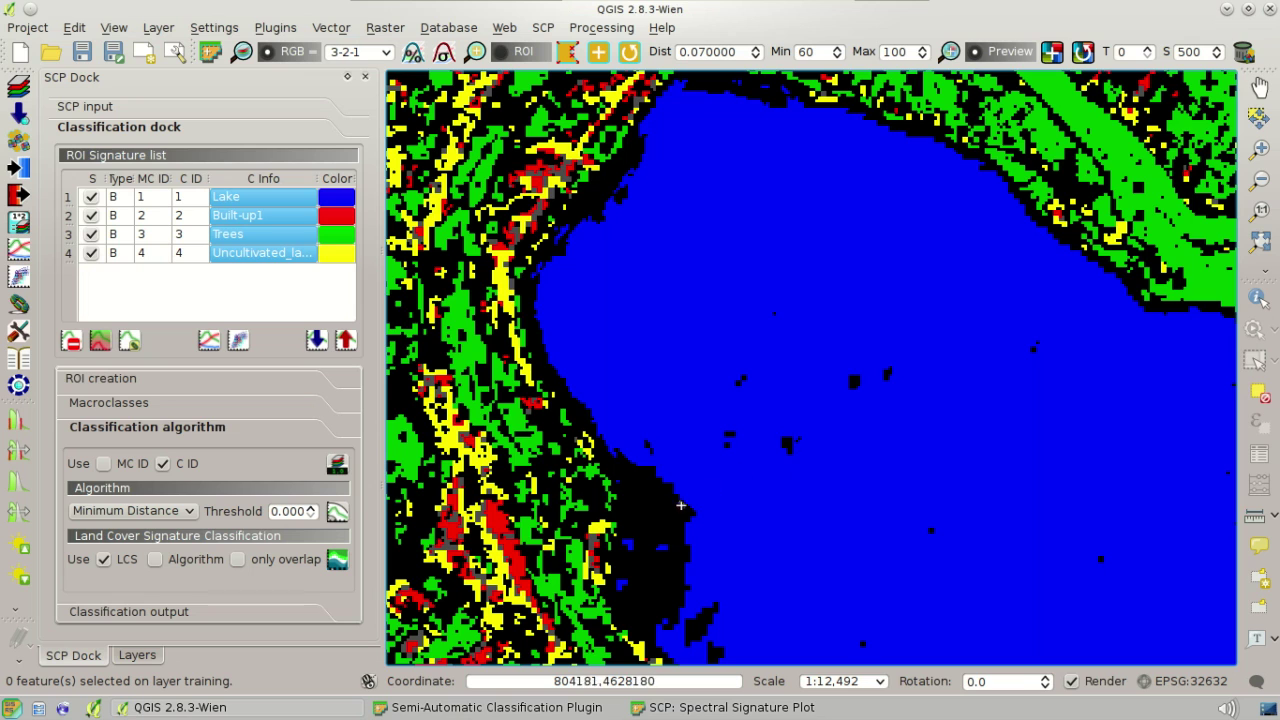
left_click(1015, 57)
left_click(1015, 57)
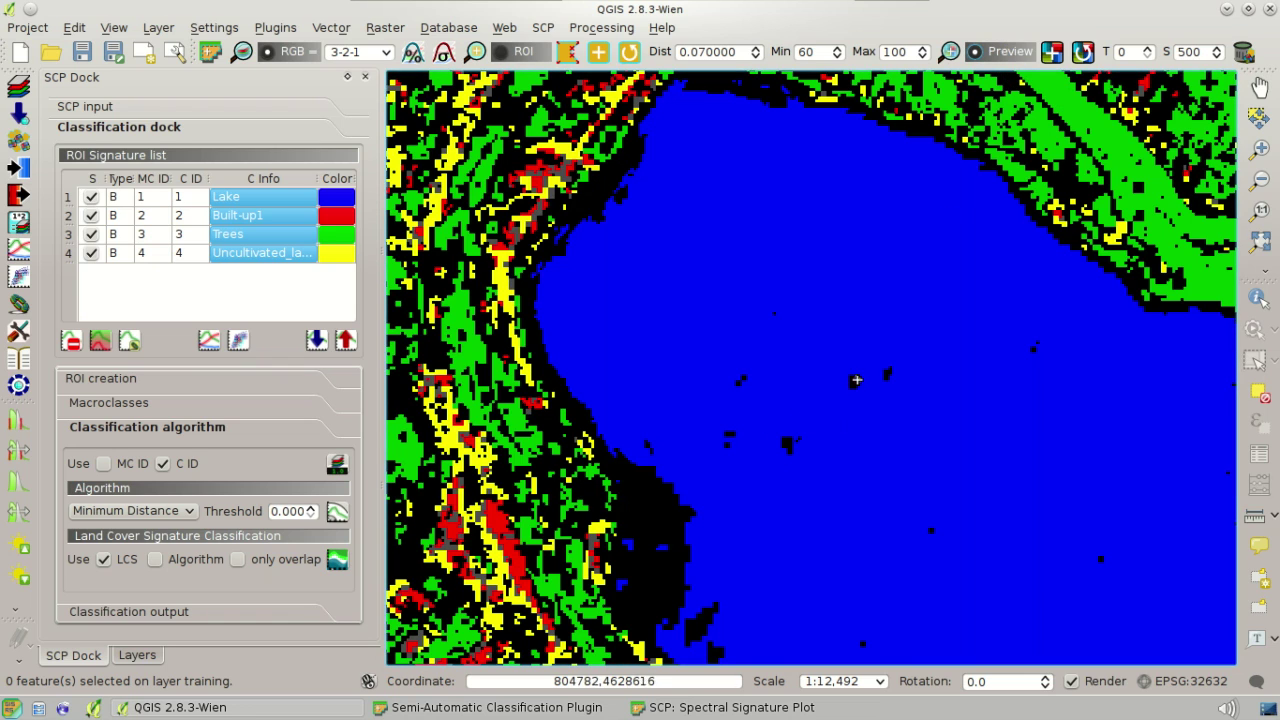
left_click(856, 380)
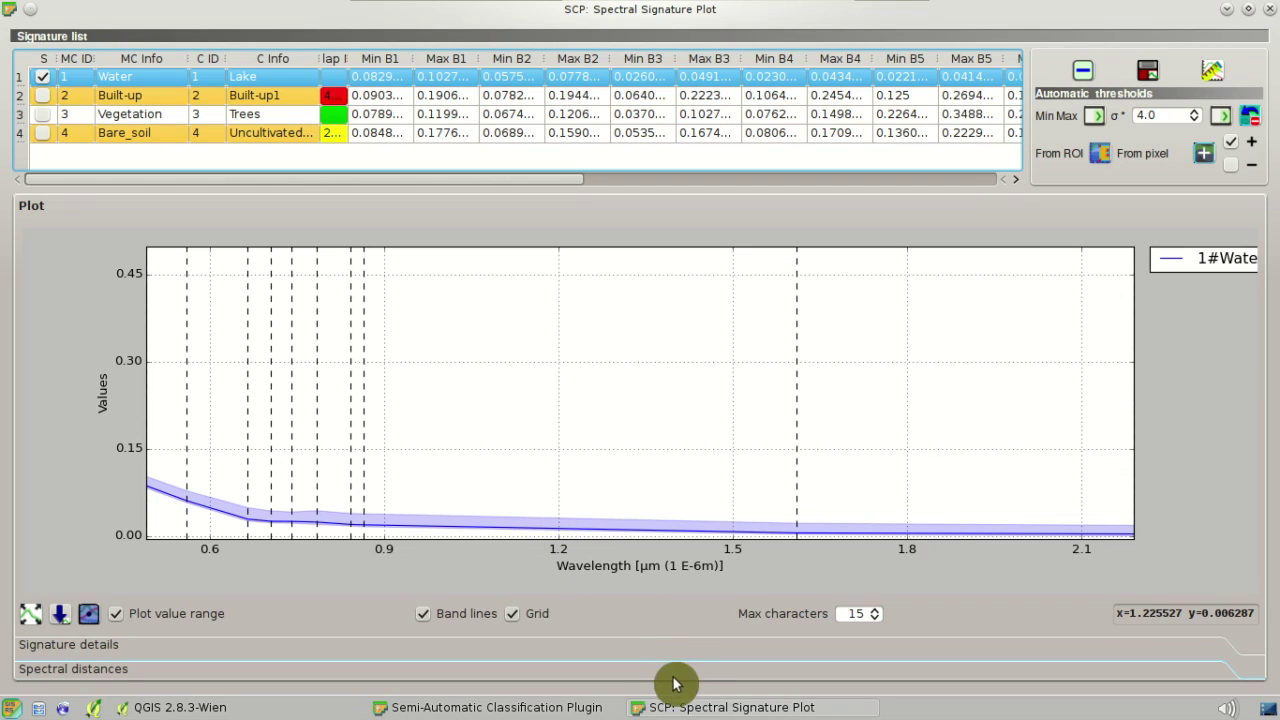
Recalculate the classification preview in the QGIS map before and after extending the Water signature's range with another unclassified lake pixel.
left_click(700, 707)
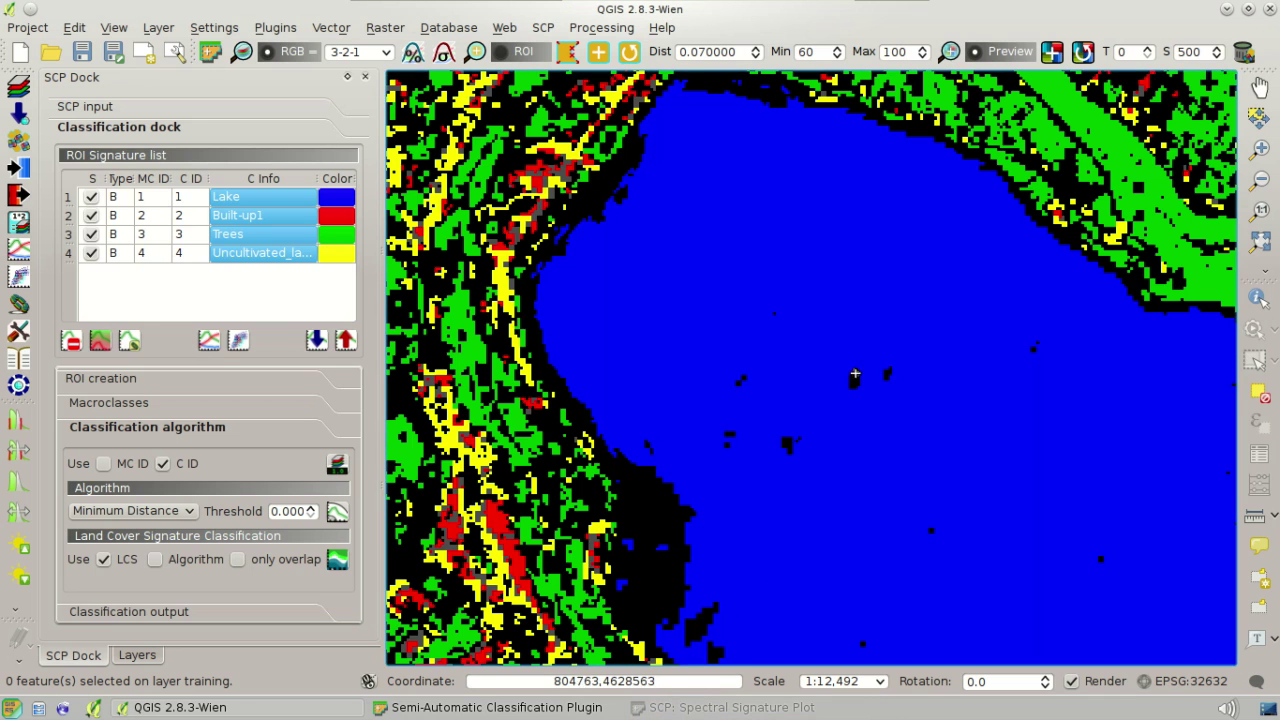
left_click(1084, 53)
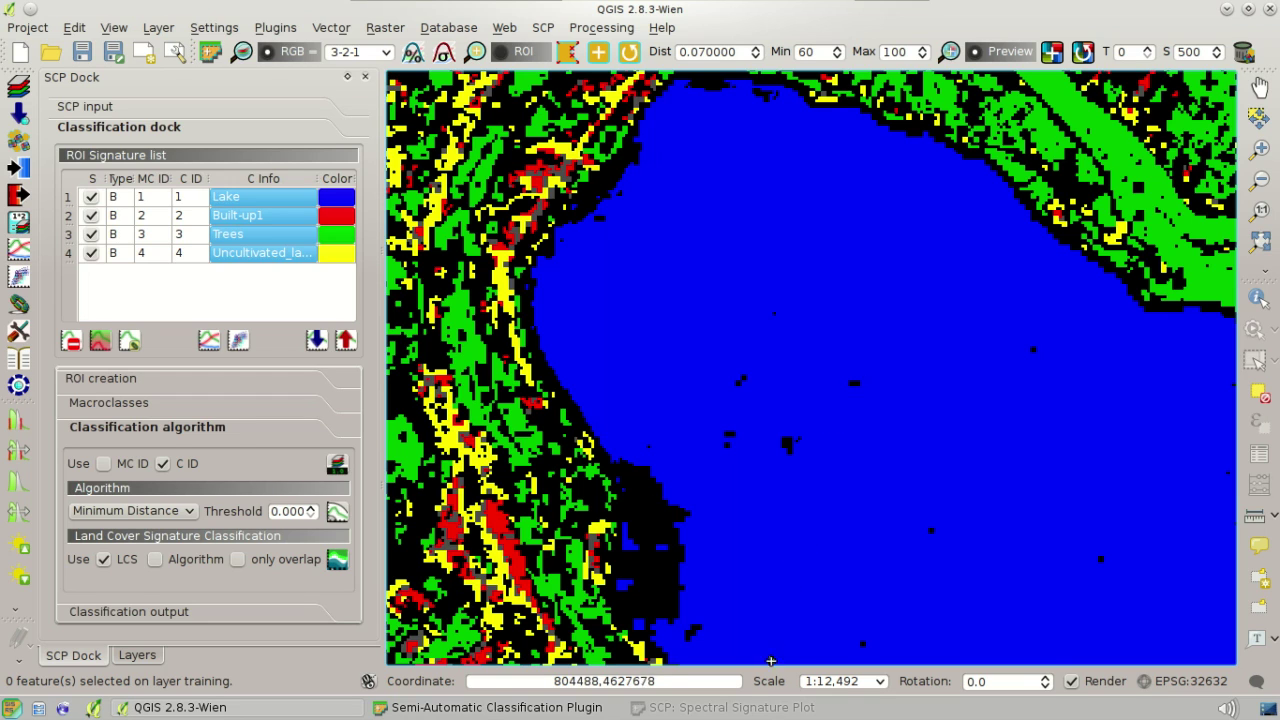
left_click(760, 707)
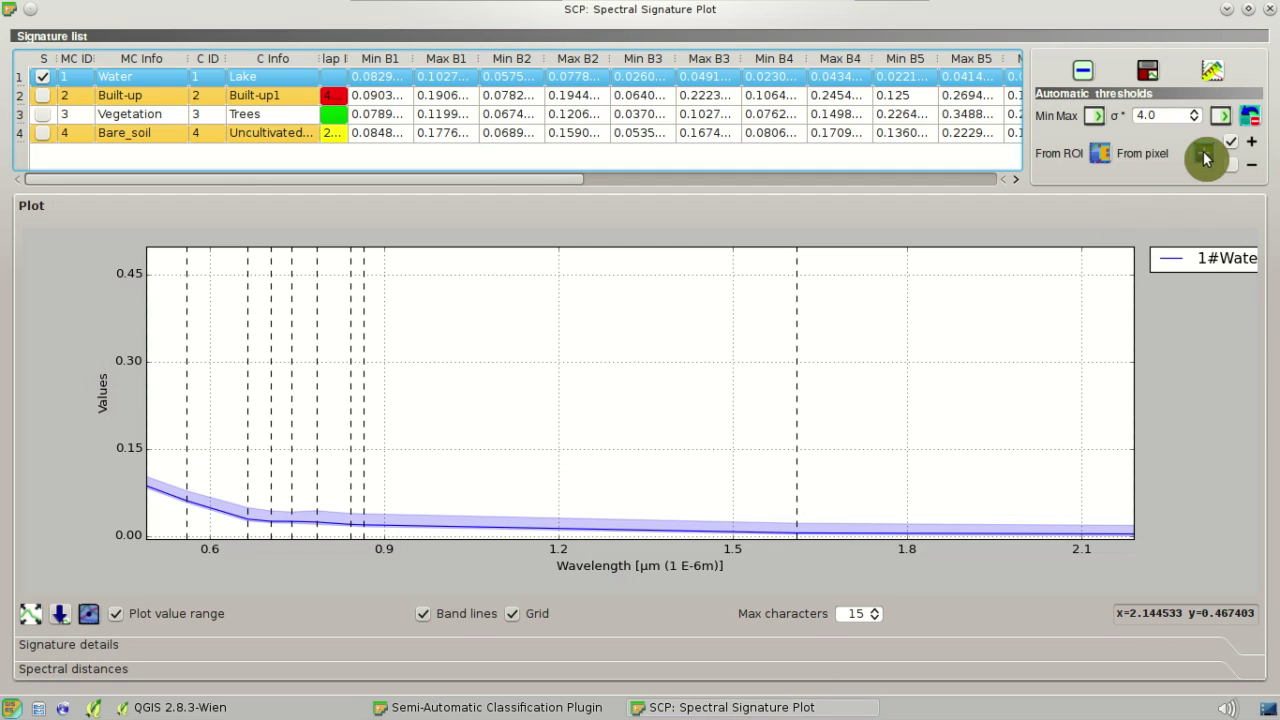
left_click(1229, 18)
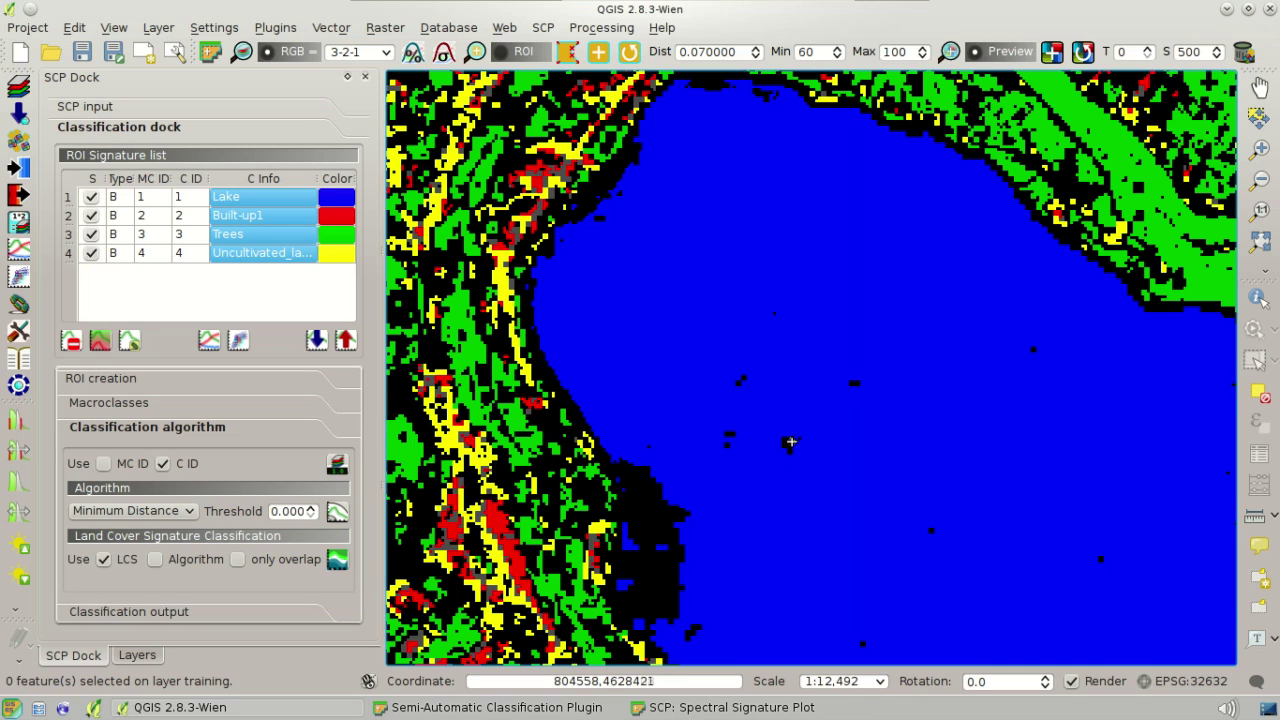
left_click(1086, 60)
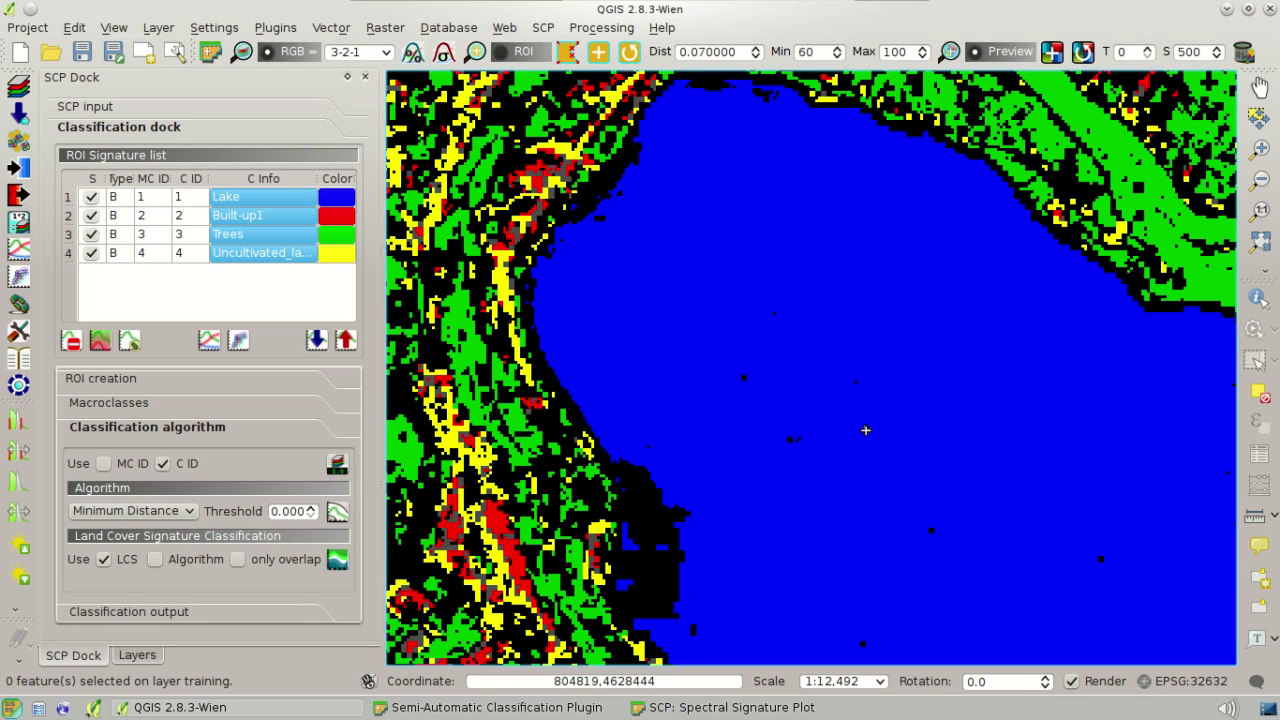
Fit the Spectral Signature Plot to the Water signature's data and return to the QGIS map.
left_click(763, 702)
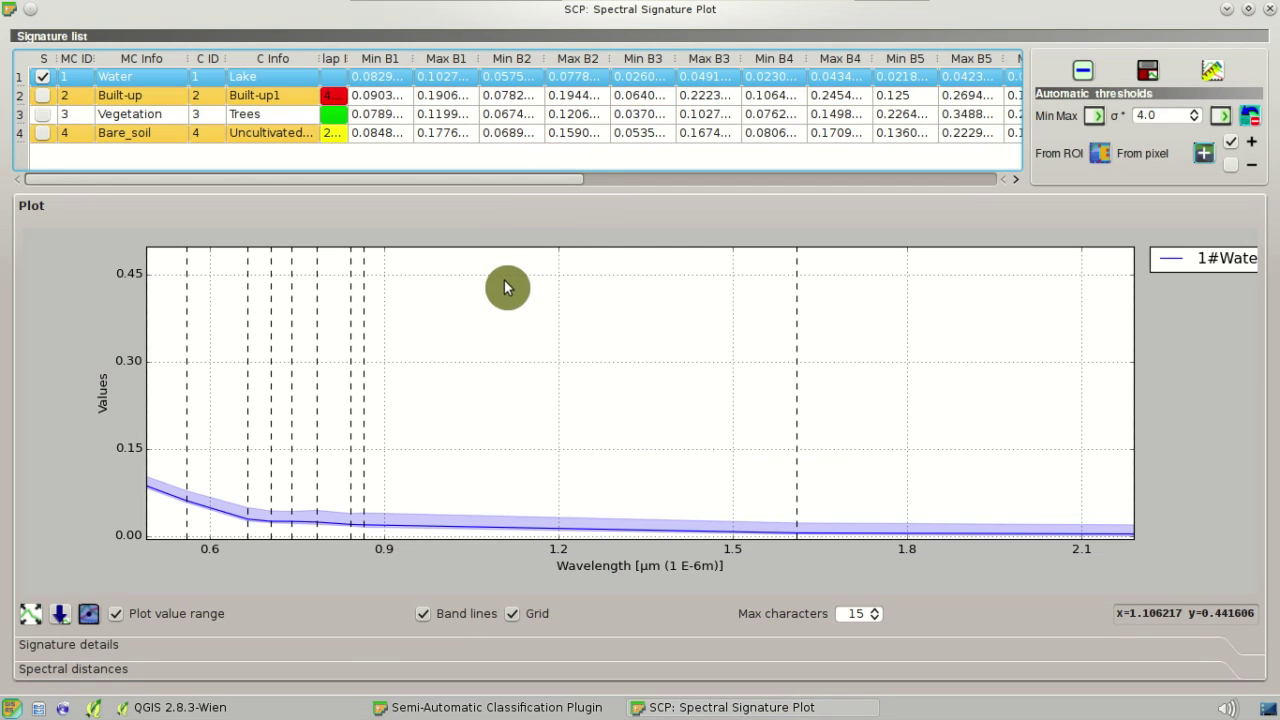
left_click(31, 615)
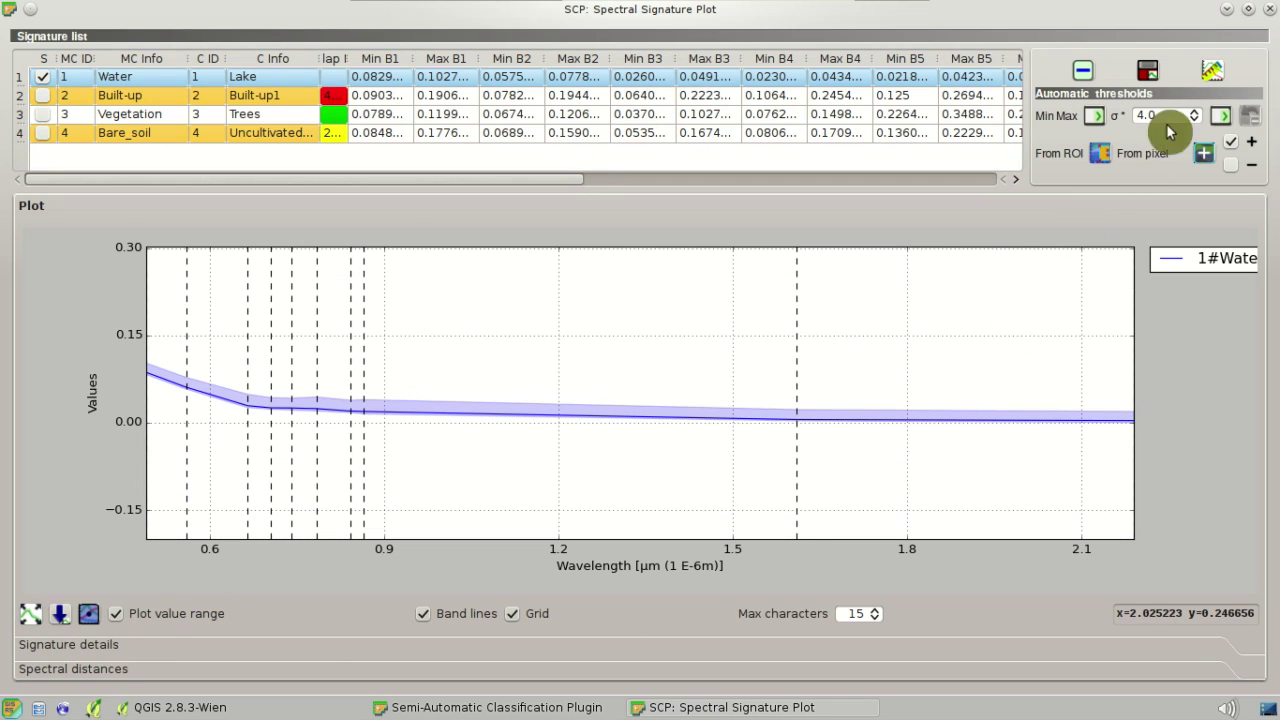
left_click(1227, 10)
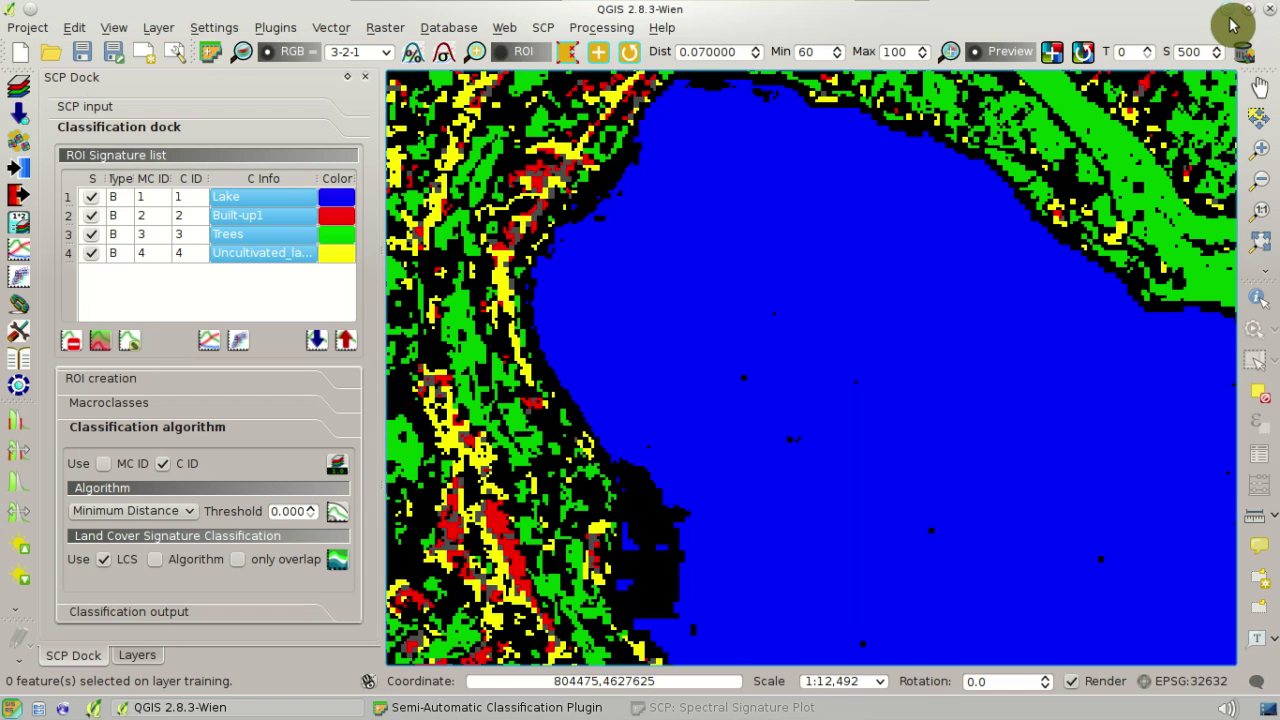
Compare the classification preview with the color composite by hiding and showing the preview over the lake.
left_click(1015, 50)
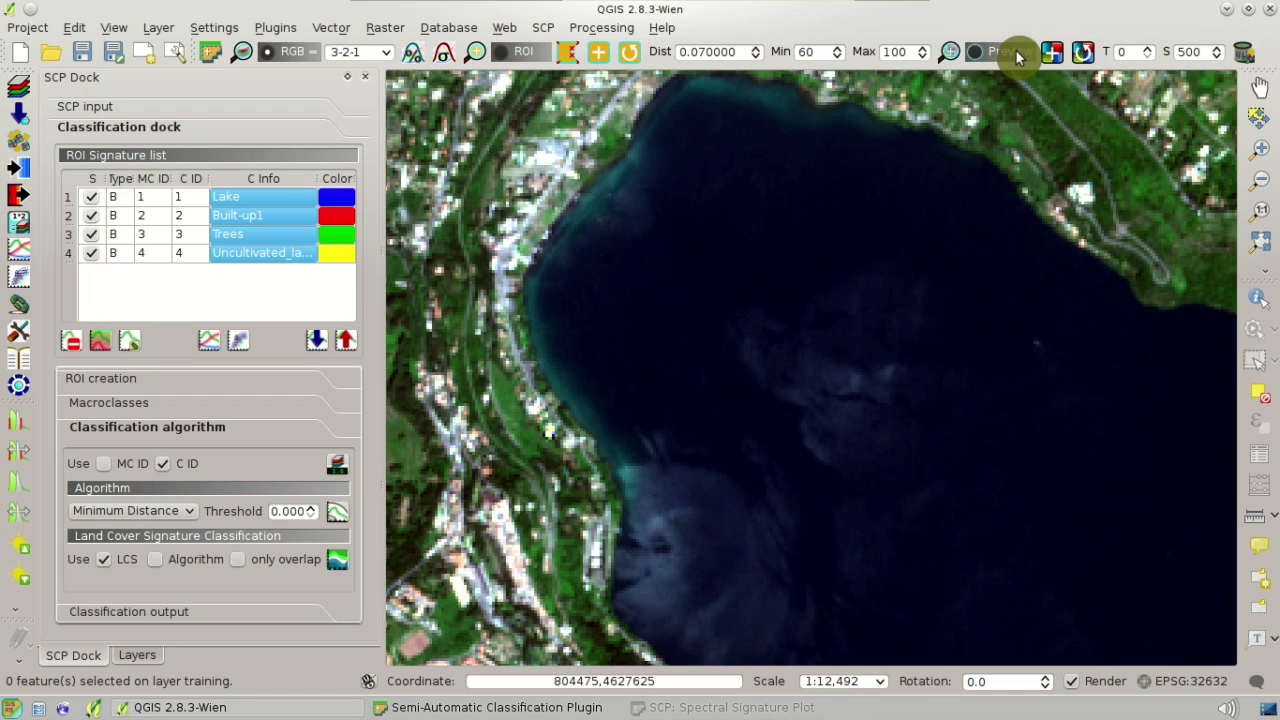
left_click(1015, 50)
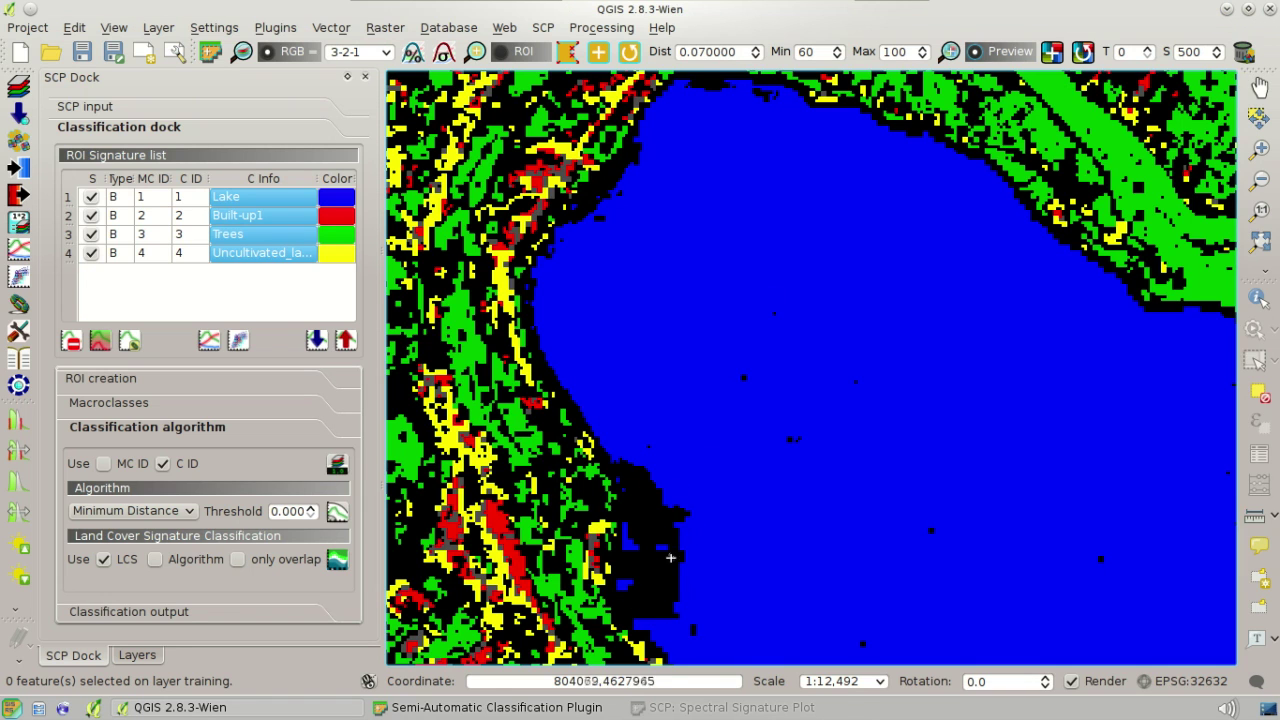
left_click(988, 55)
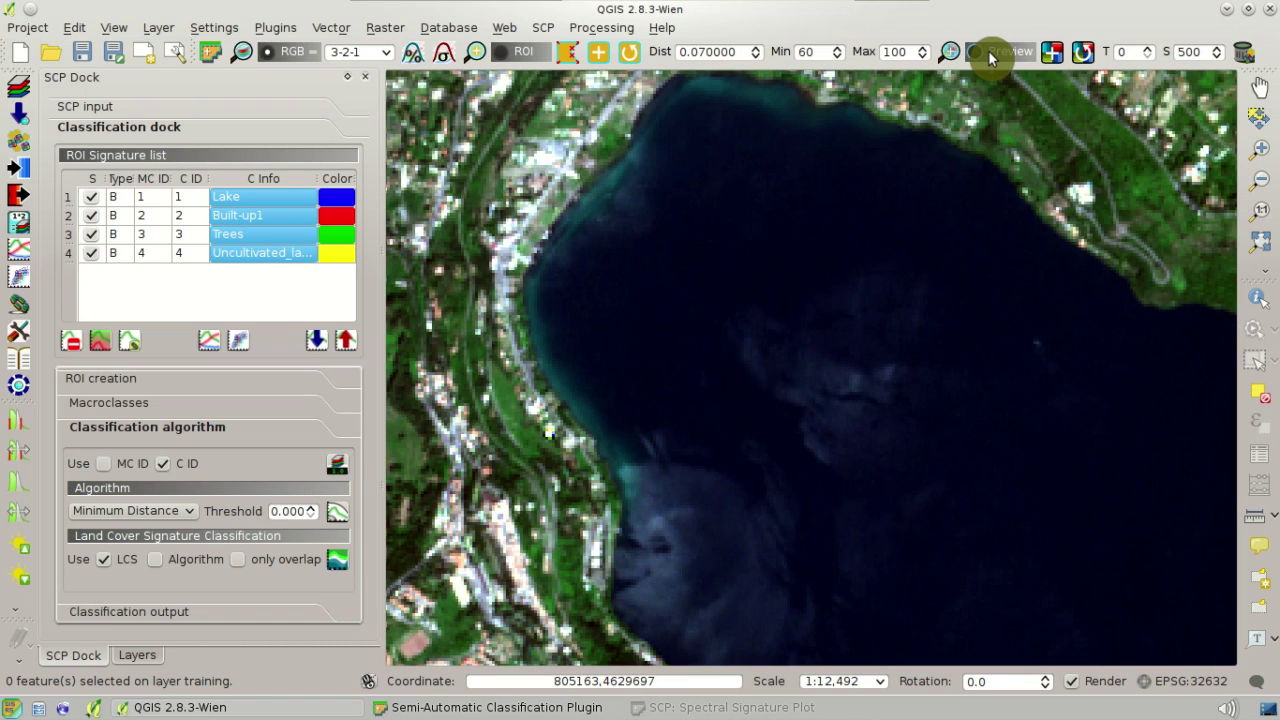
left_click(988, 50)
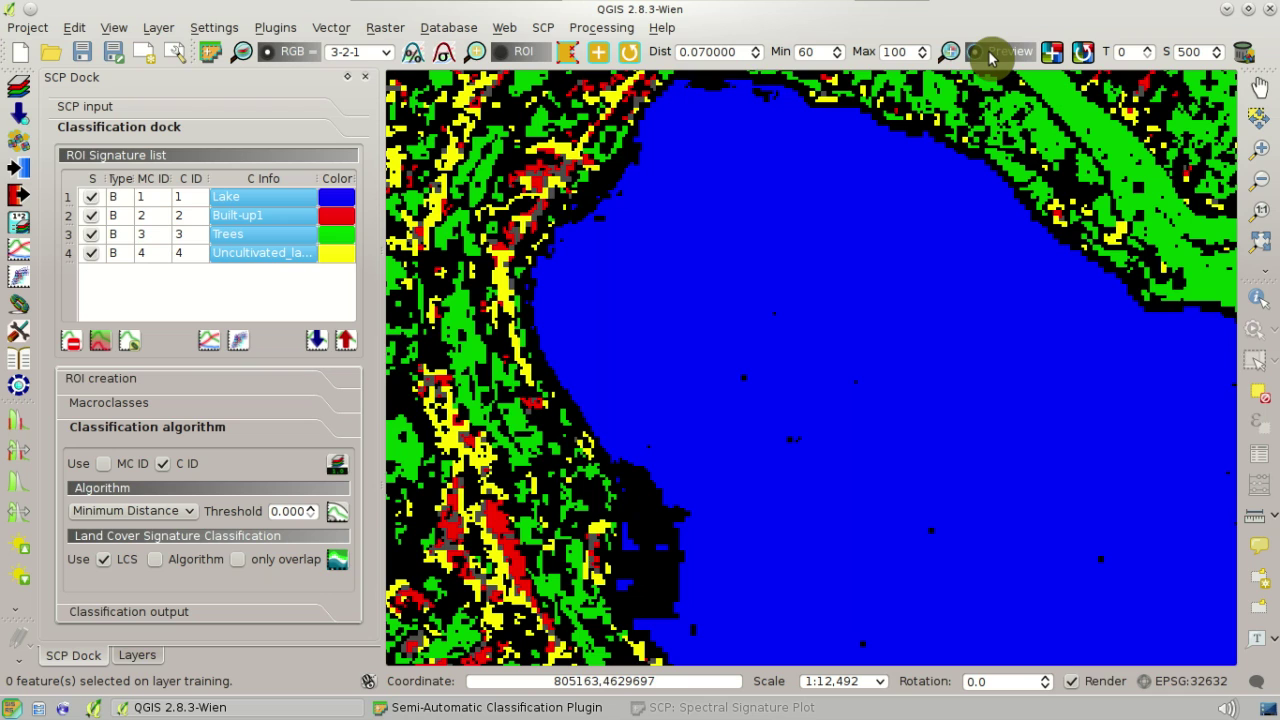
Activate manual ROI polygon creation and set the classification preview's transparency to 60.
left_click(569, 54)
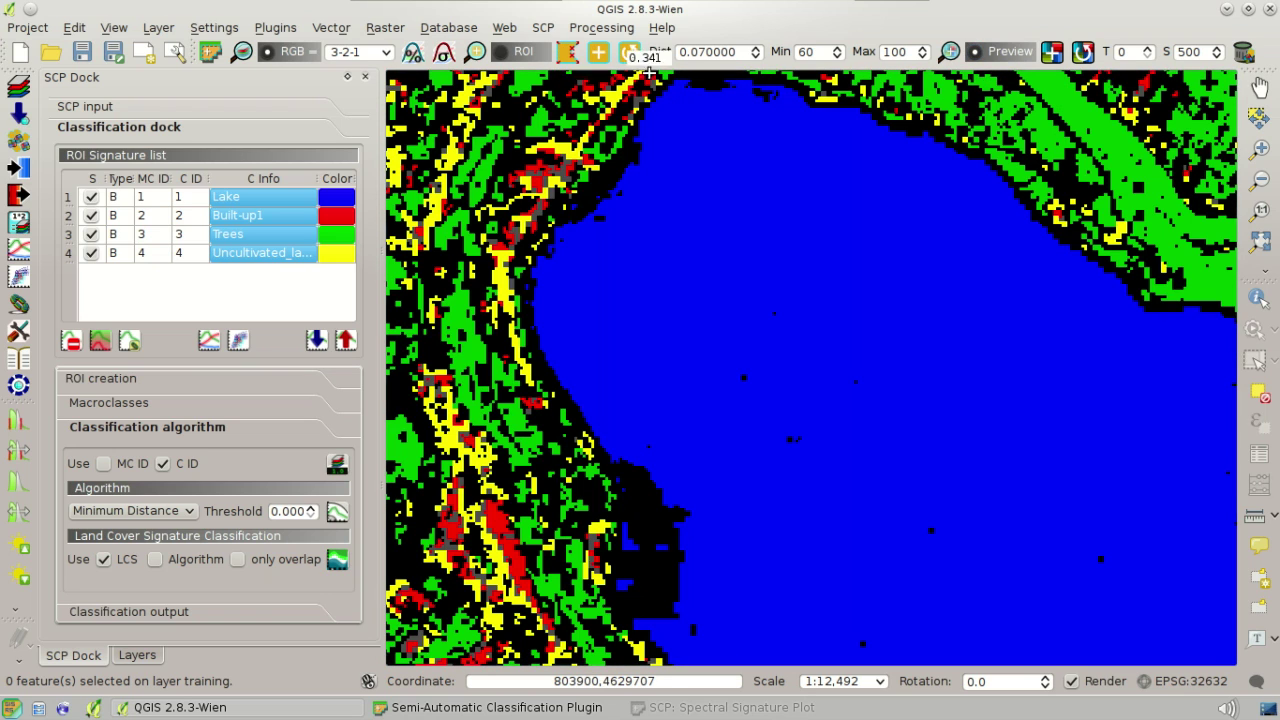
left_click(1126, 50)
type("60")
key("Return")
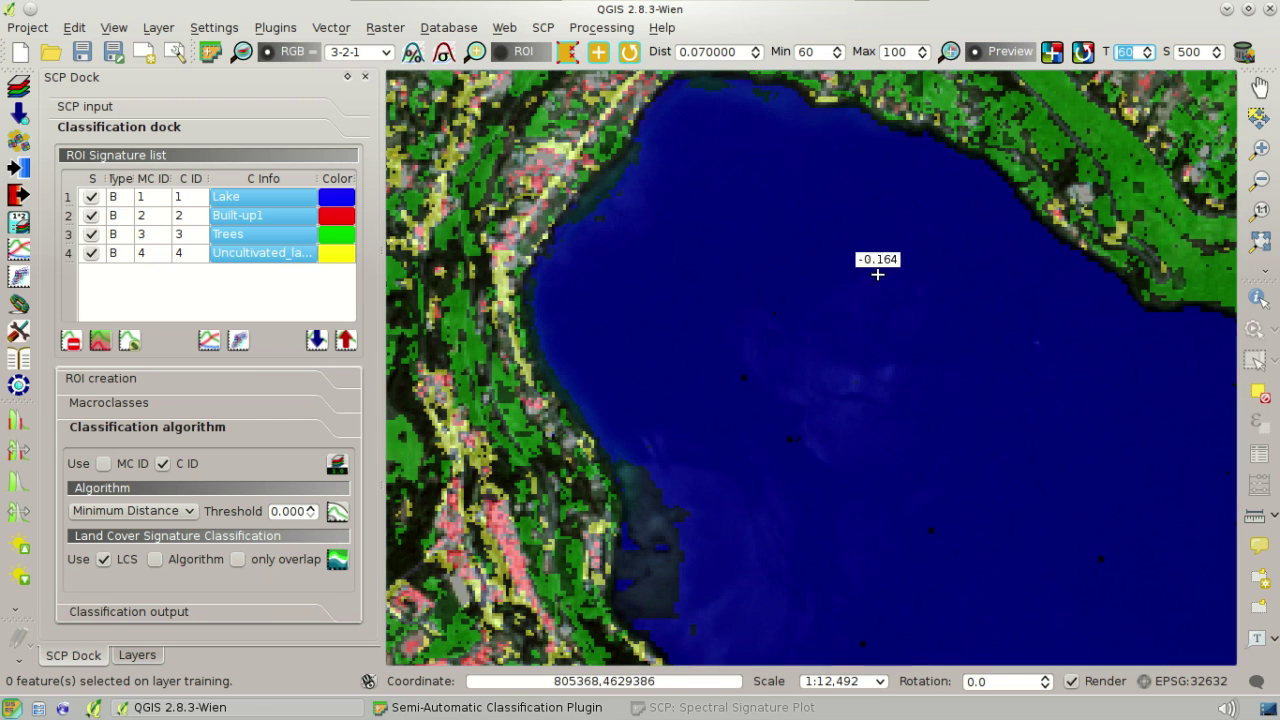
Draw a ROI polygon around the large unclassified area along the lake's western shore and set the preview transparency to 20.
left_click(617, 450)
left_click(629, 489)
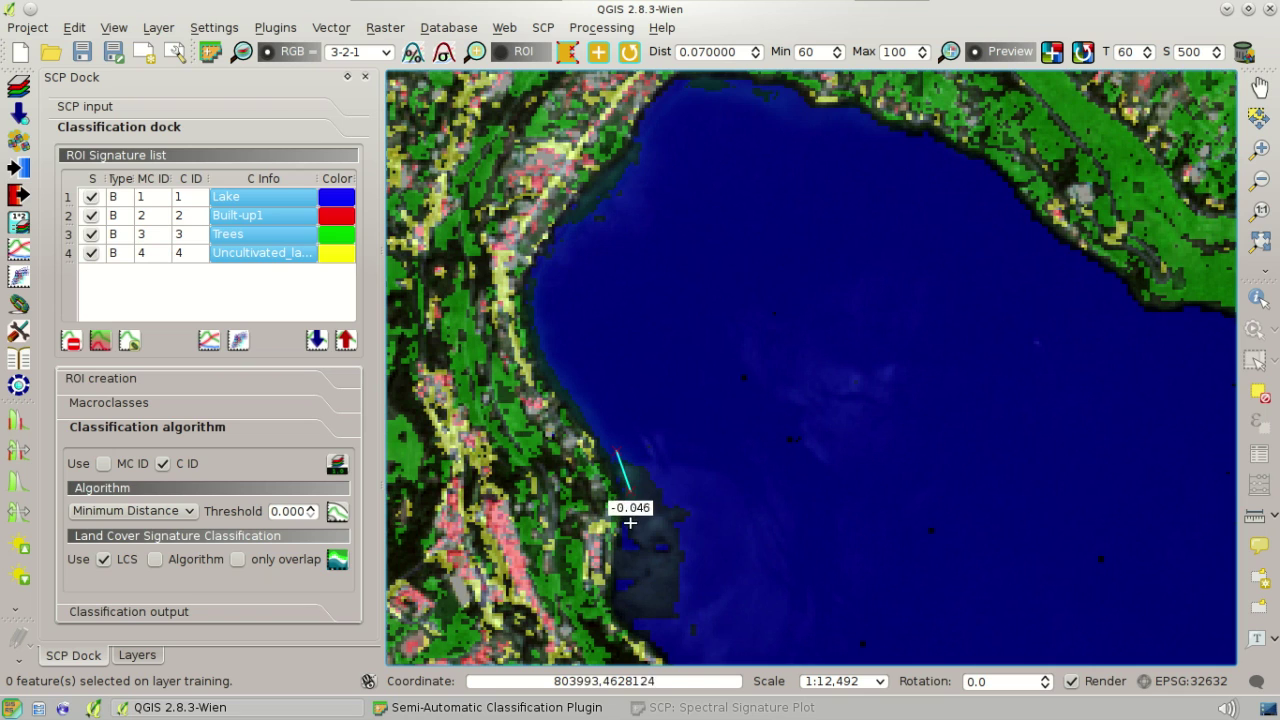
left_click(626, 613)
left_click(656, 636)
left_click(701, 649)
left_click(716, 605)
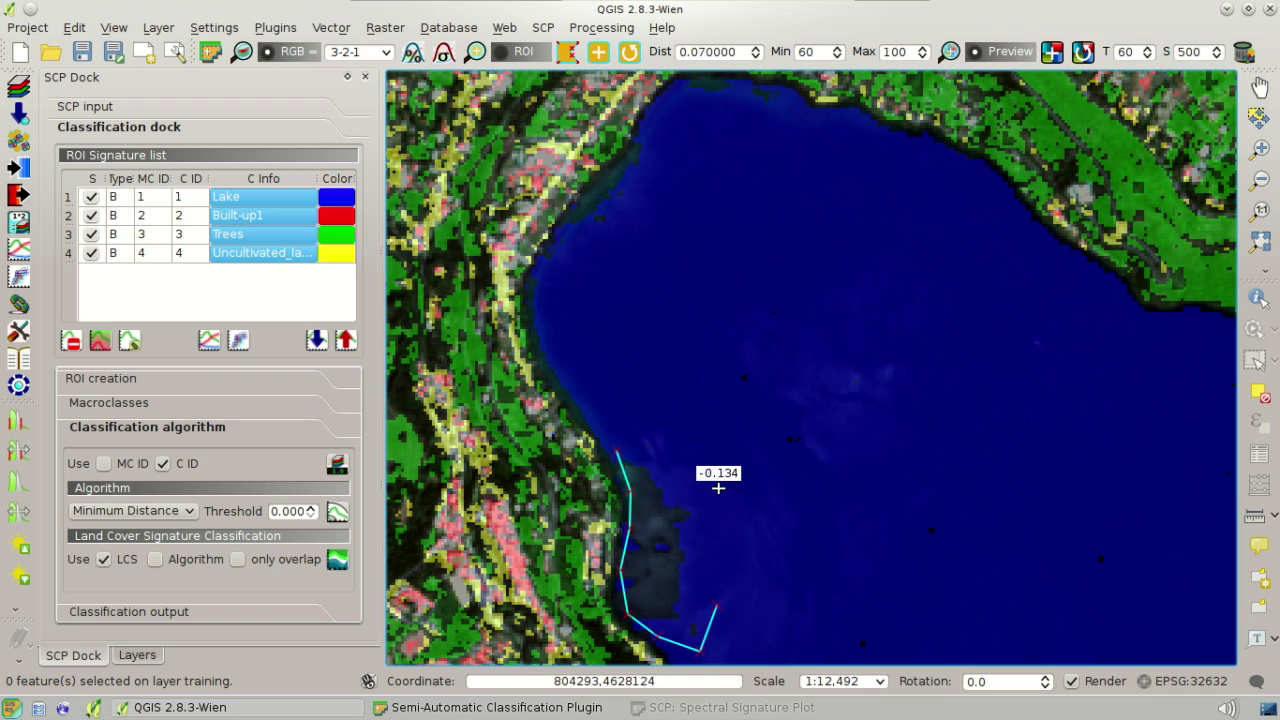
right_click(677, 433)
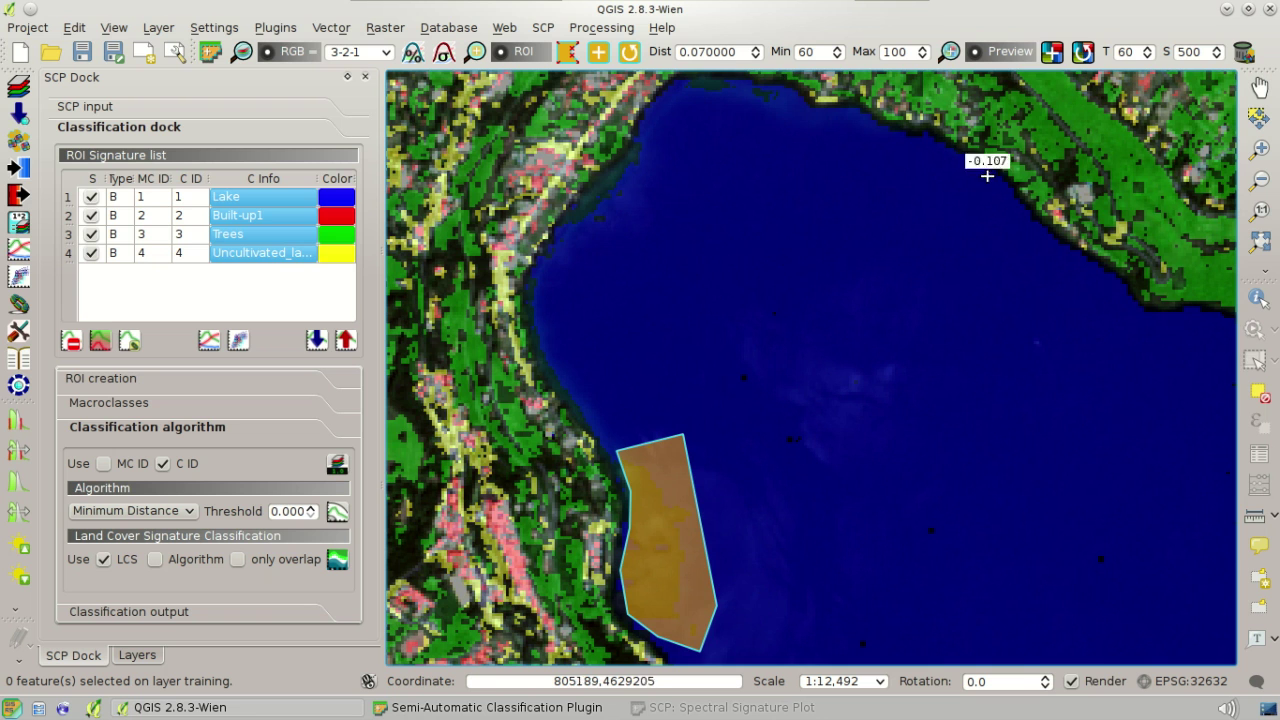
scroll(1132, 51, "down", 3)
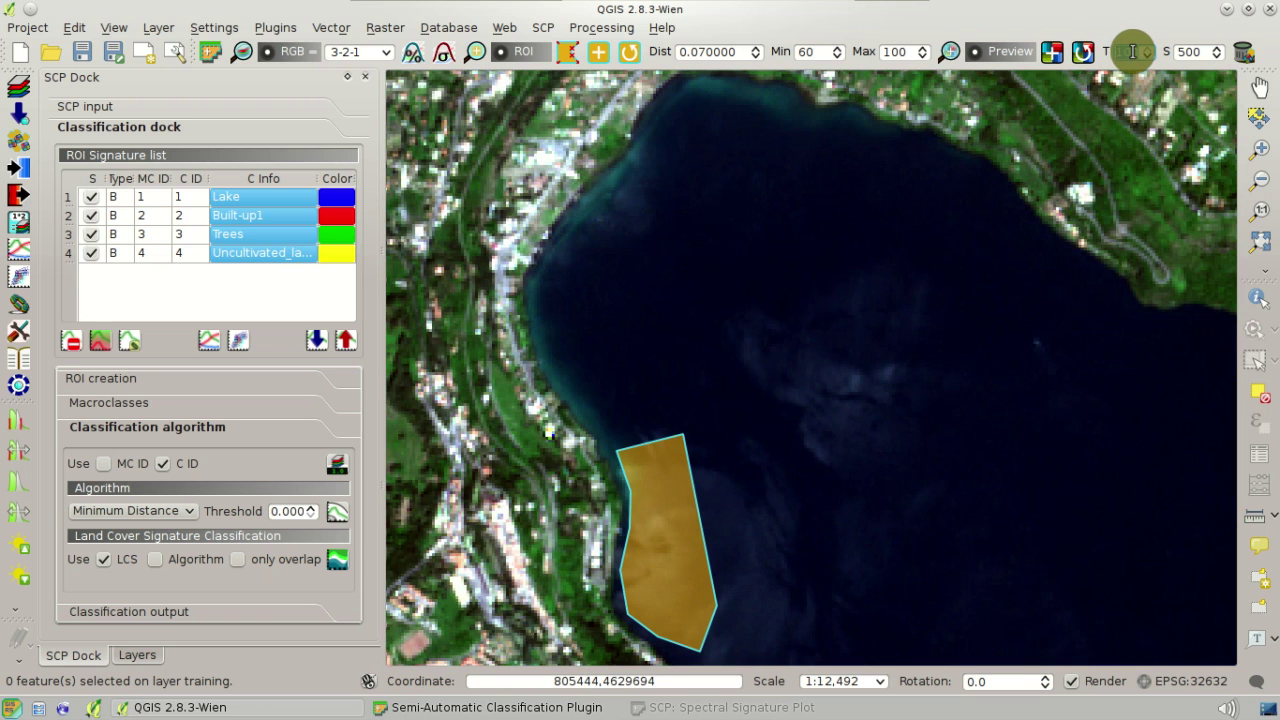
scroll(1132, 51, "up", 2)
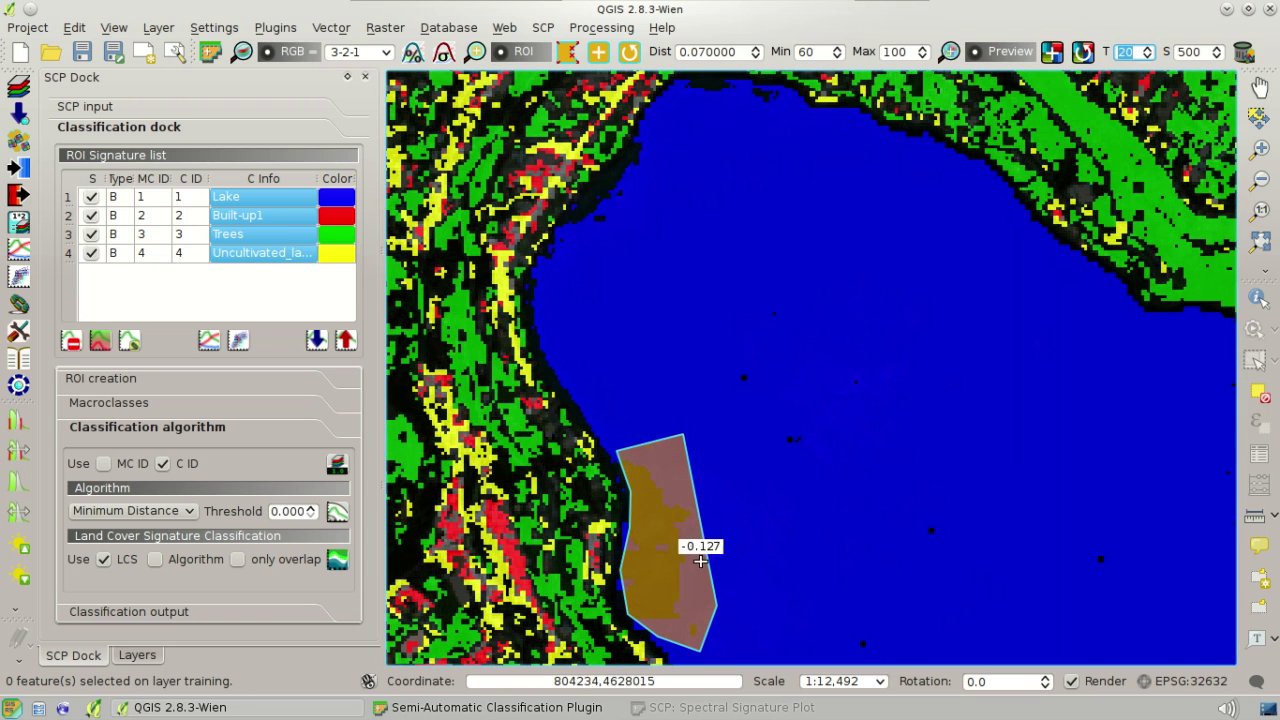
Extend the Water signature's value range in the Spectral Signature Plot with the values of the drawn ROI.
left_click(705, 709)
left_click(491, 77)
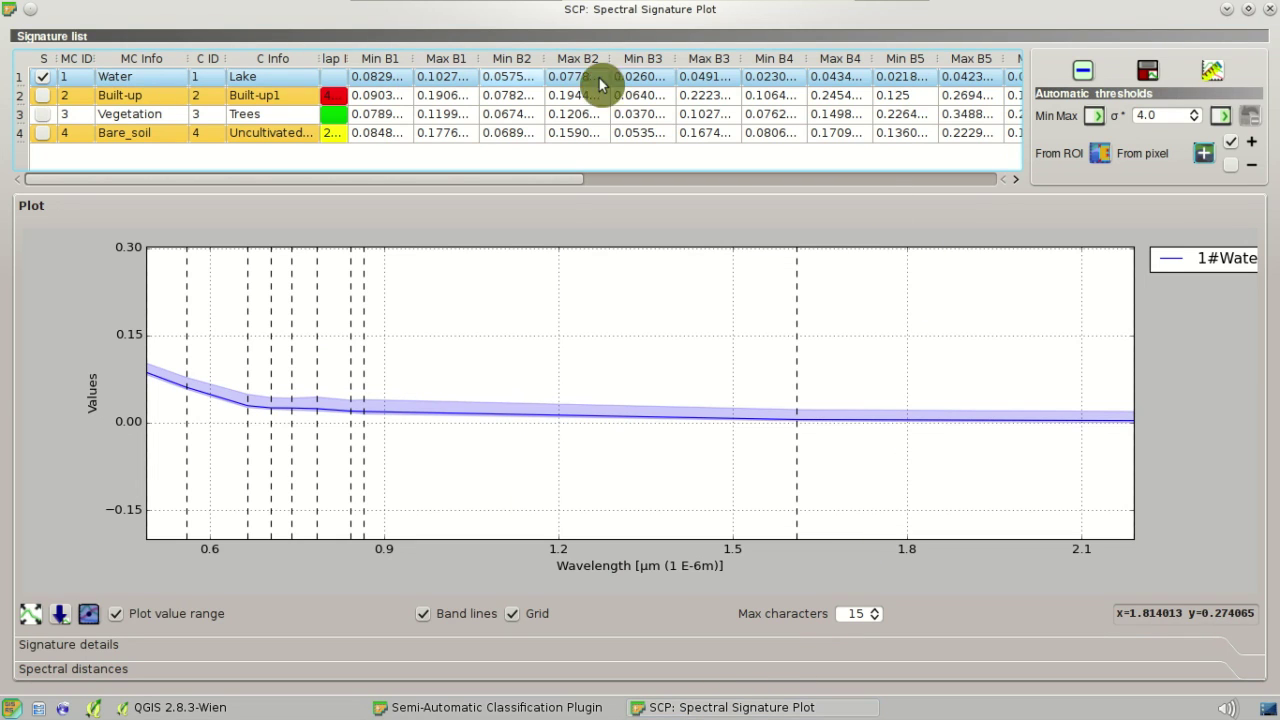
left_click(1099, 160)
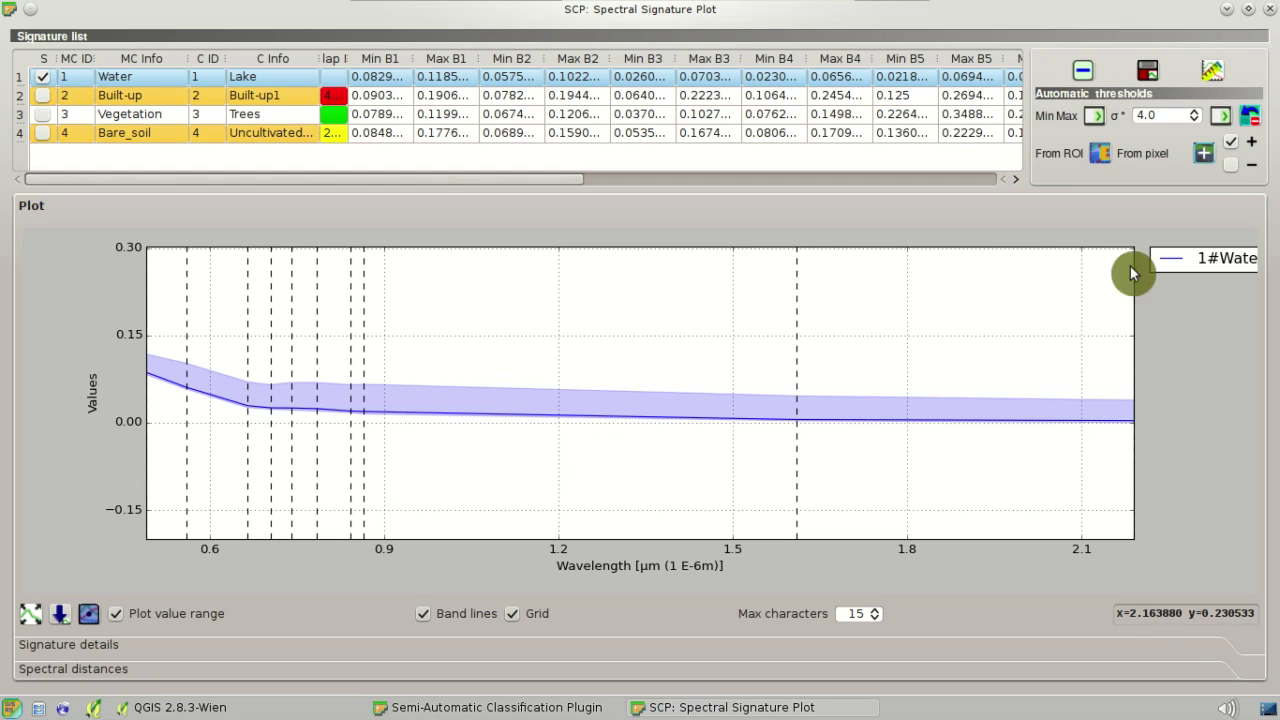
Undo the last threshold change and extend the Water signature's range from the ROI again.
left_click(1248, 120)
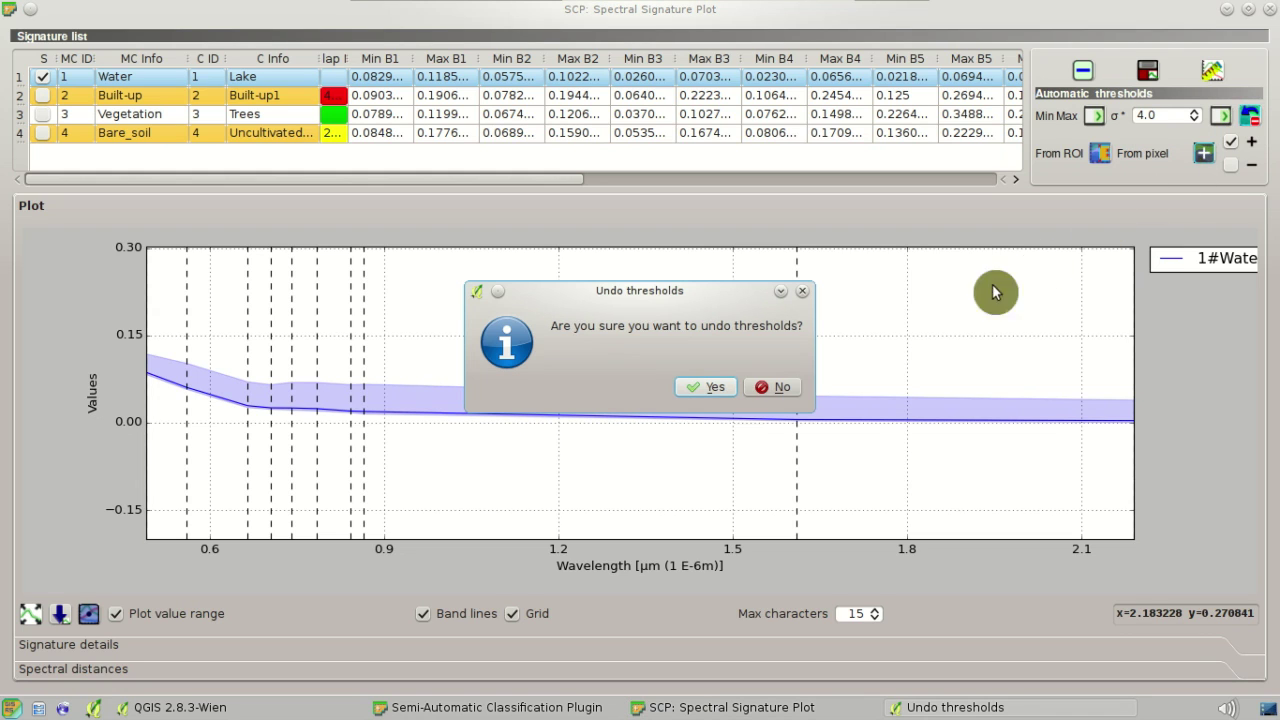
left_click(725, 389)
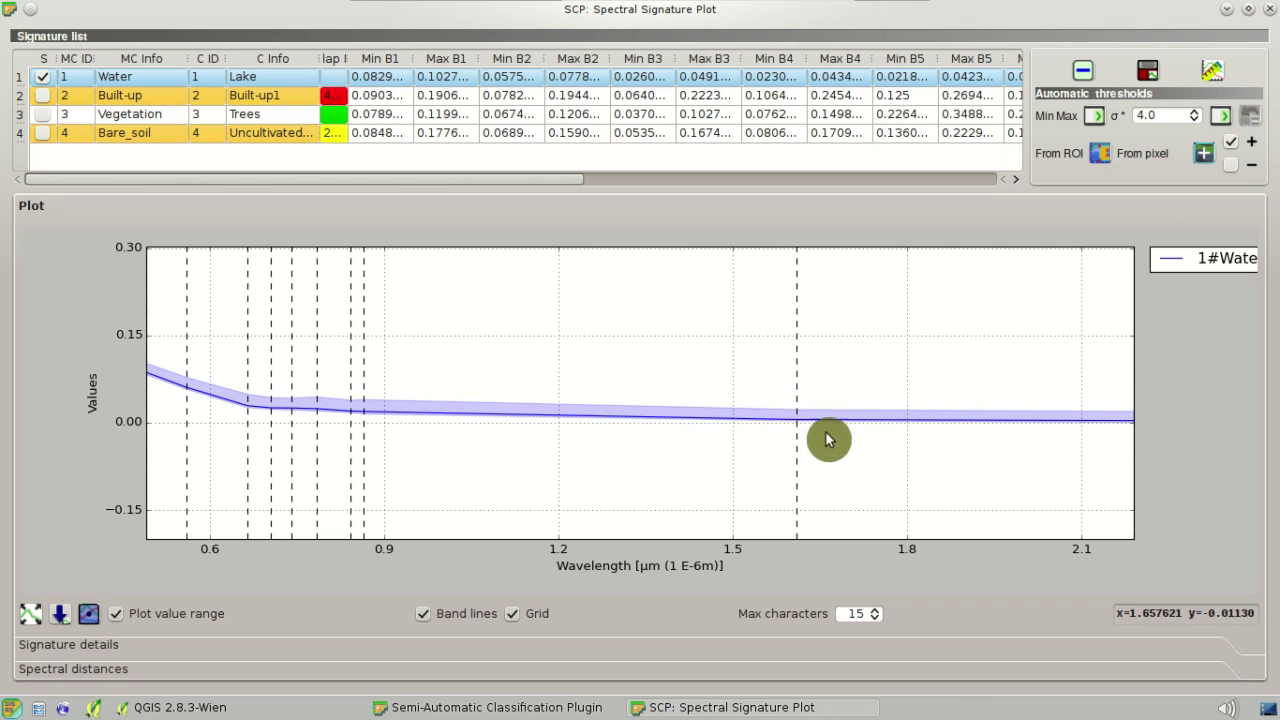
left_click(1101, 156)
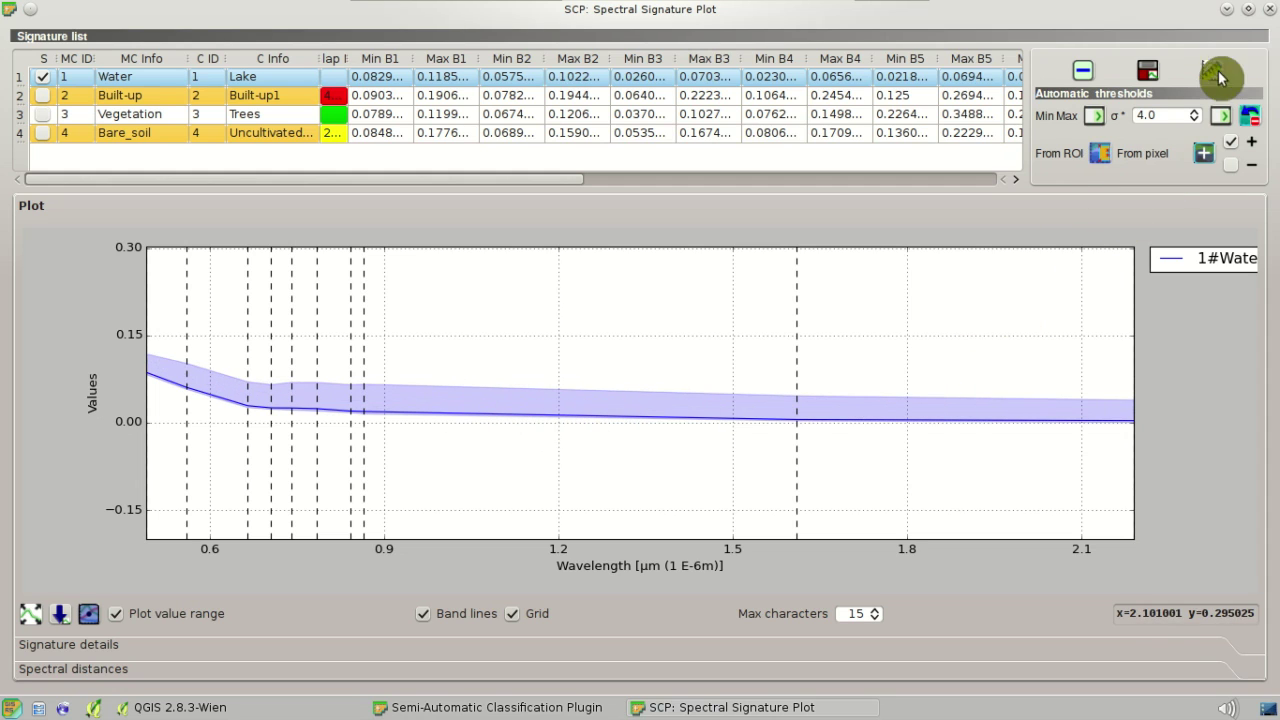
Return to the QGIS map, hide the ROI overlay and recalculate the classification preview around the lake.
left_click(1227, 9)
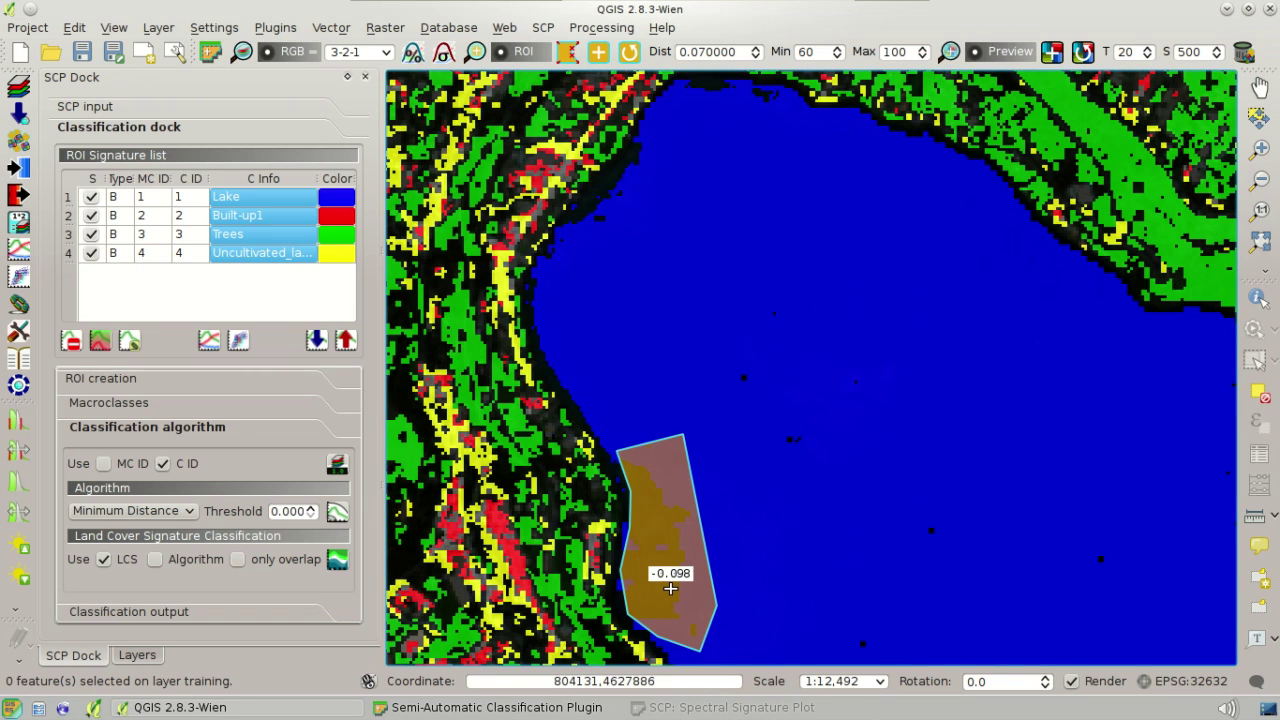
left_click(518, 51)
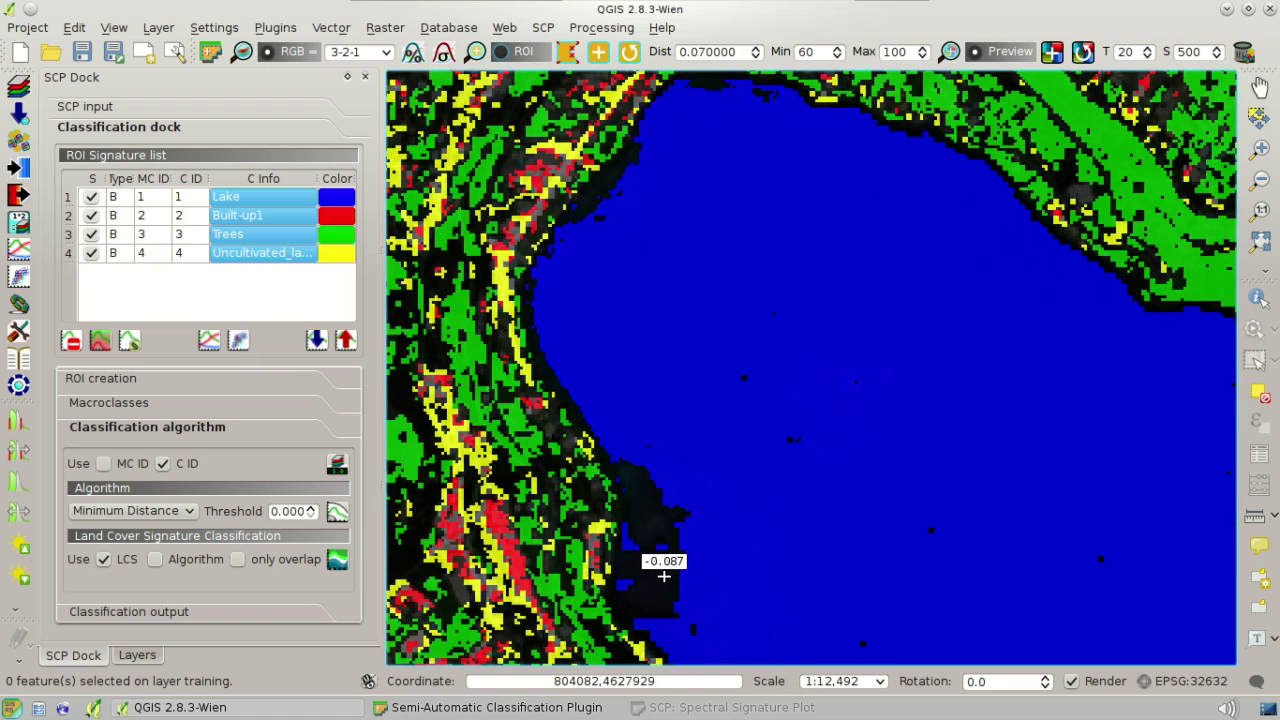
left_click(1084, 58)
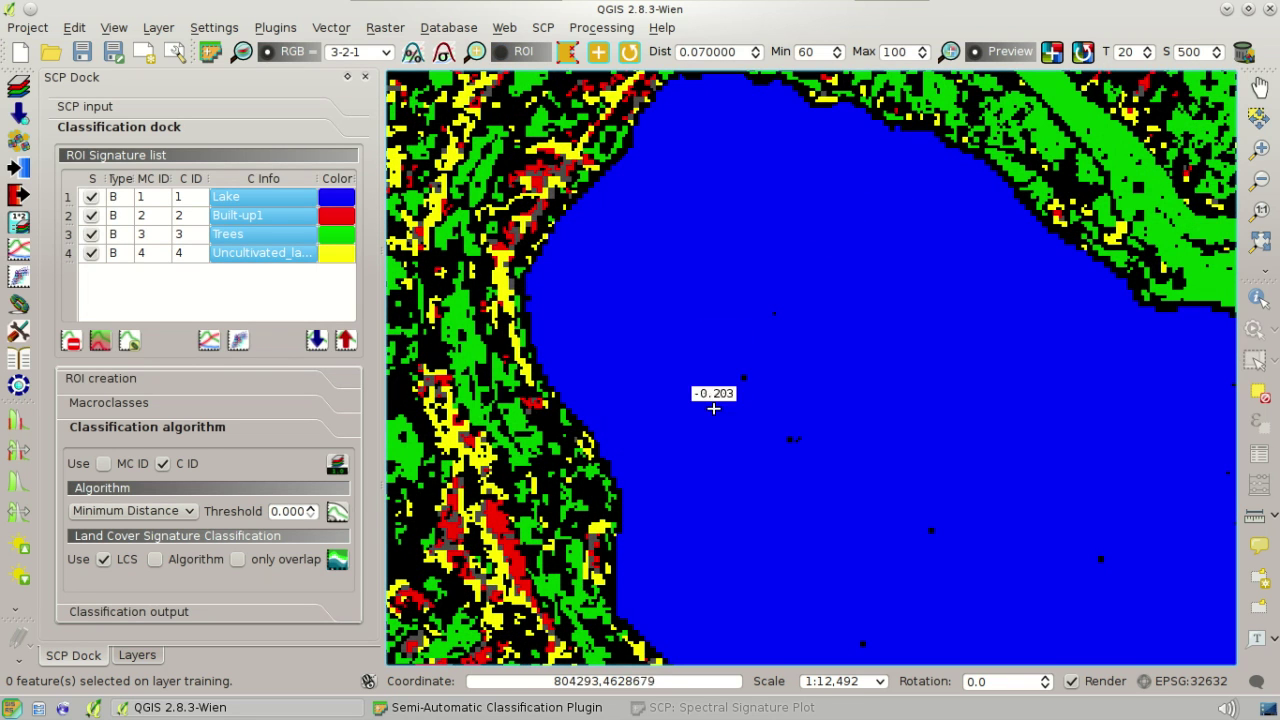
Zoom to the full extent of the classification preview and set its transparency to 10.
left_click(954, 53)
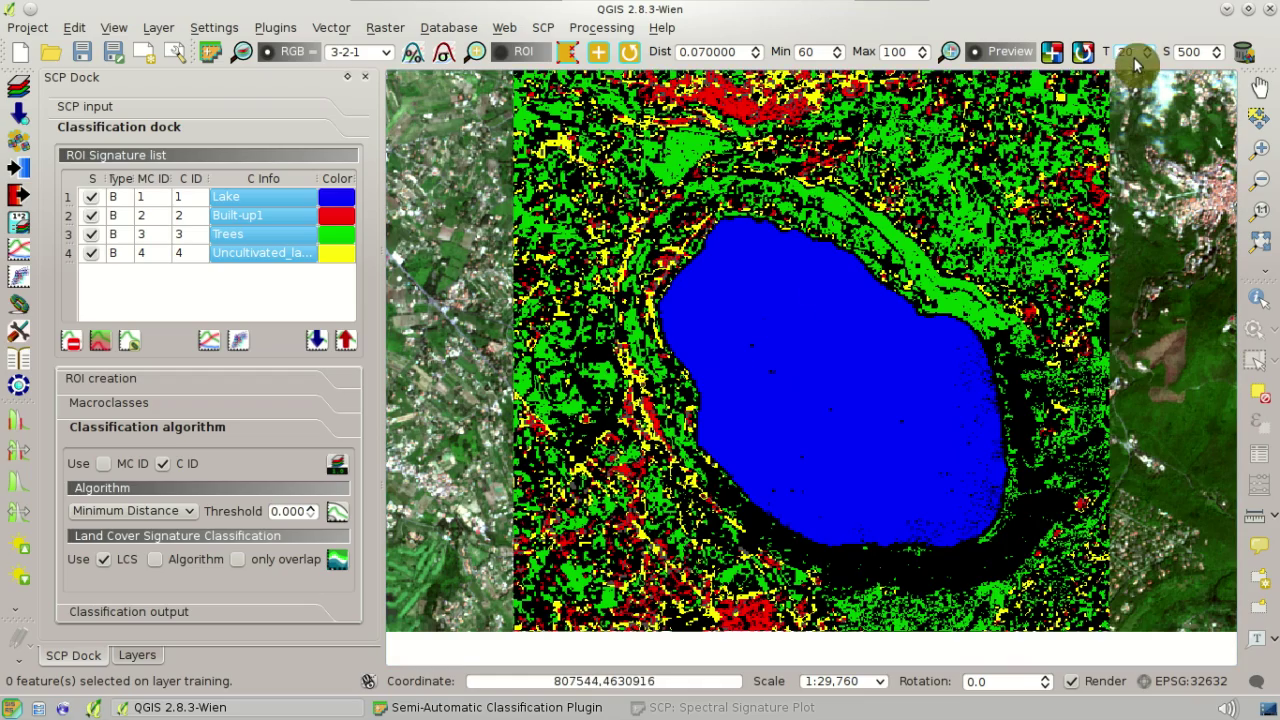
scroll(1133, 55, "up", 6)
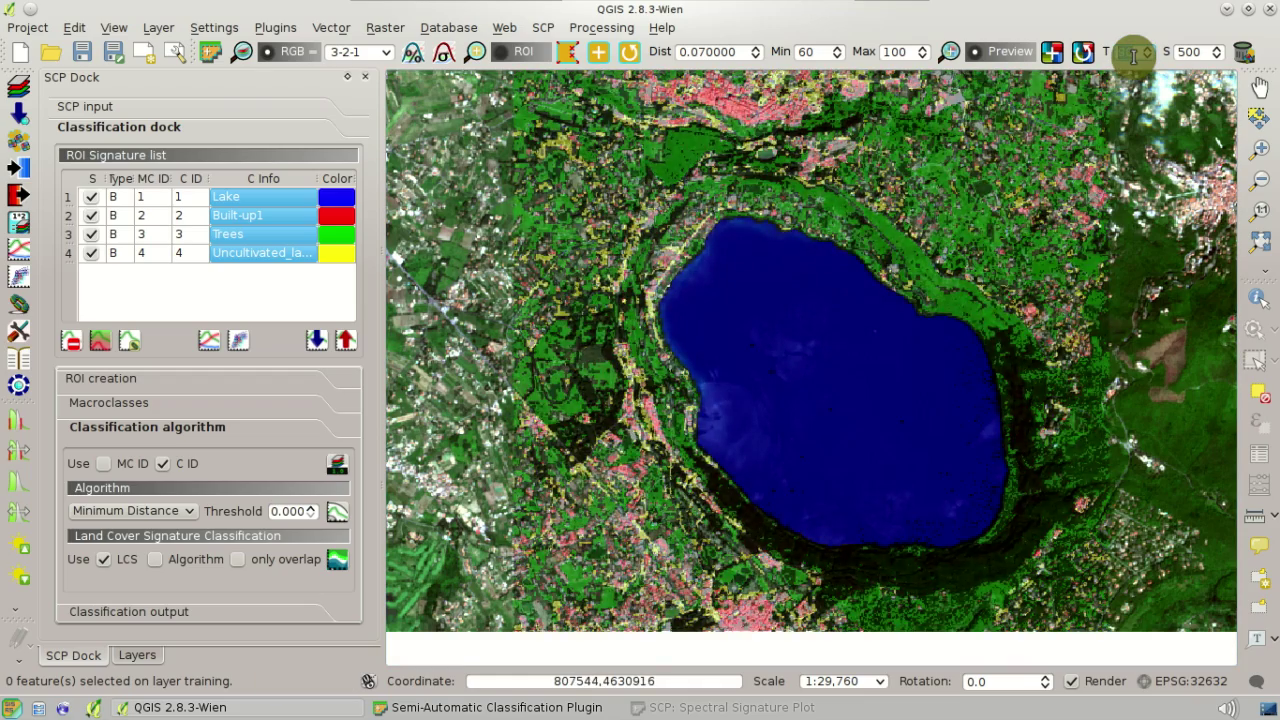
scroll(1133, 55, "down", 6)
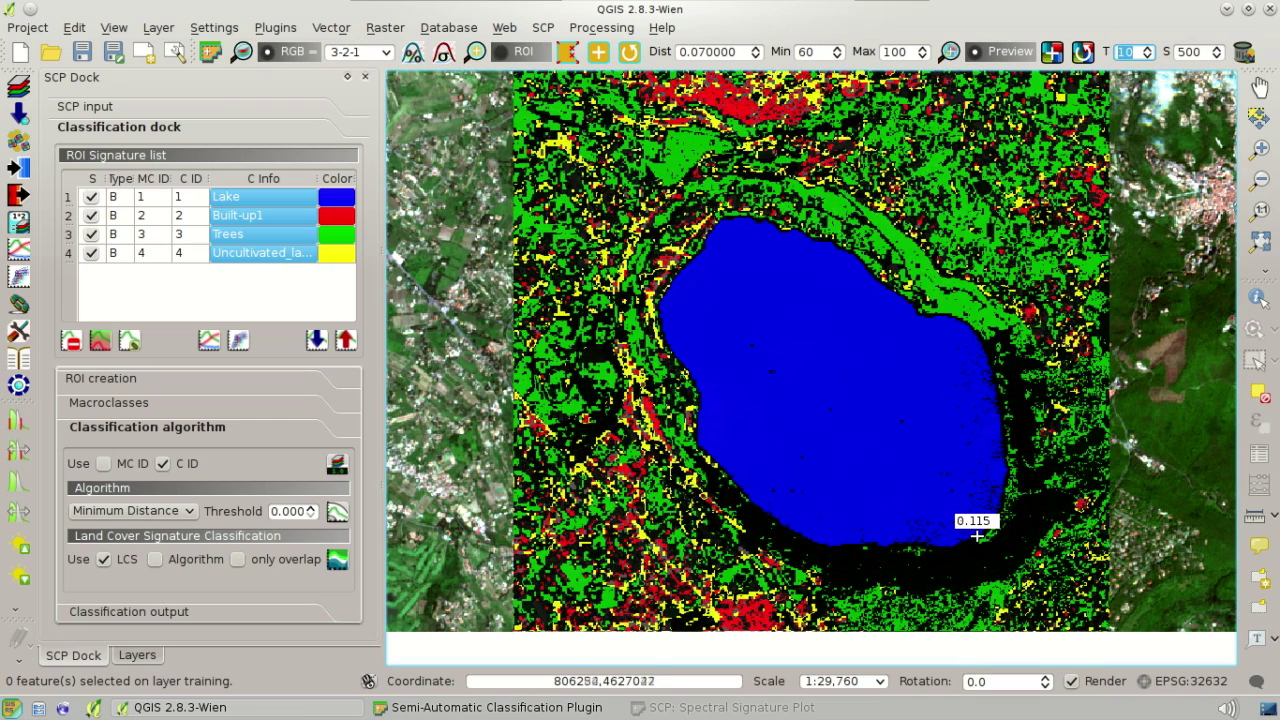
Draw an ROI polygon over the speckled lake area along its eastern and southeastern shore.
scroll(977, 535, "up", 1)
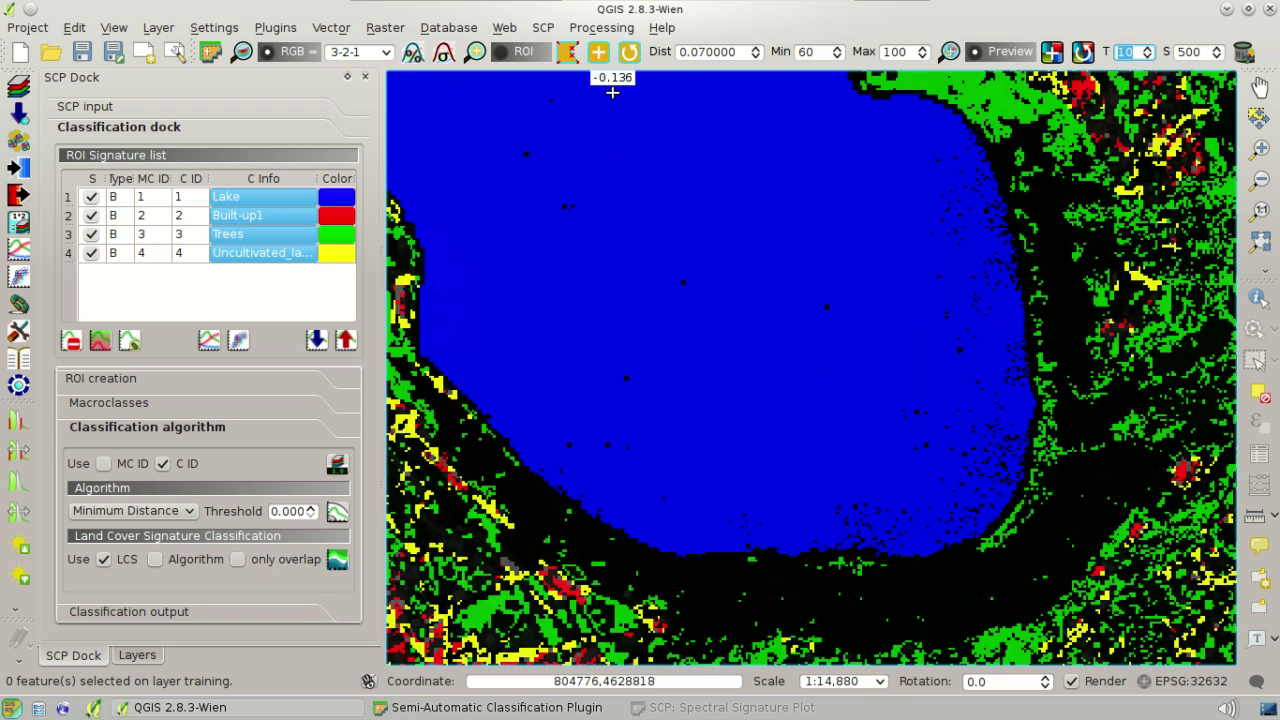
left_click(569, 56)
left_click(952, 146)
left_click(991, 188)
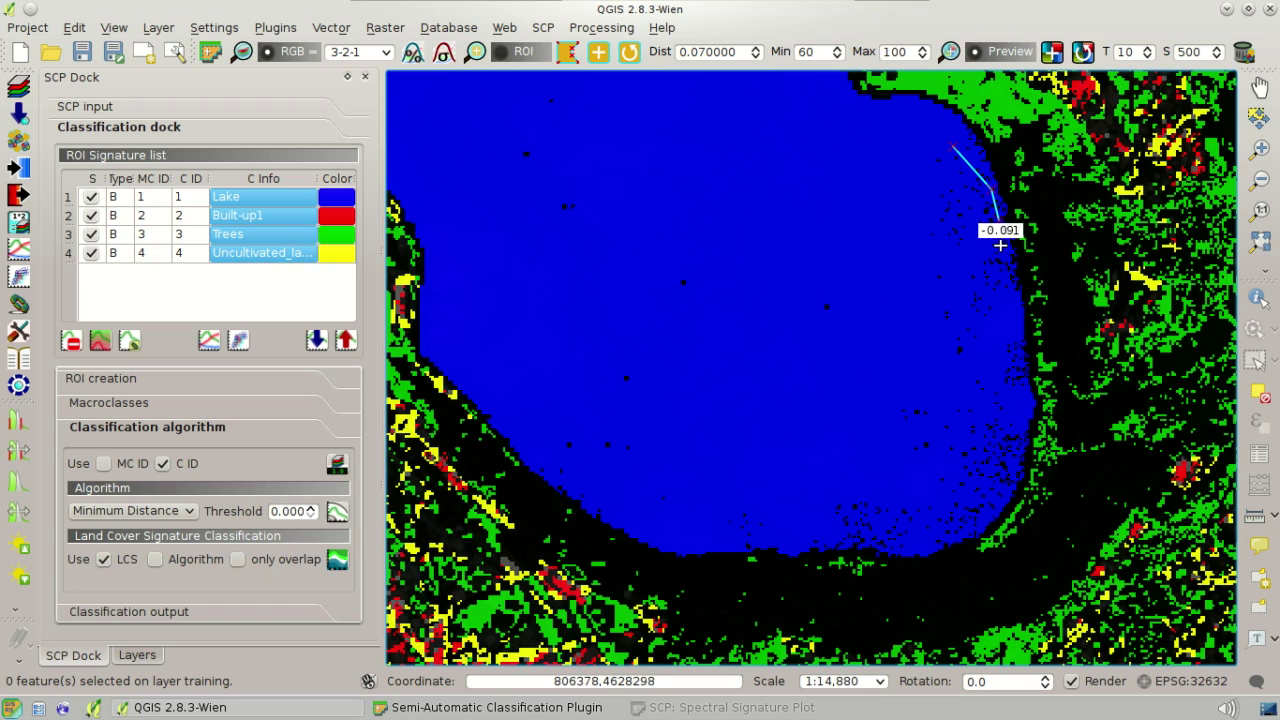
left_click(1013, 298)
left_click(1018, 363)
left_click(1019, 430)
left_click(1010, 470)
left_click(931, 537)
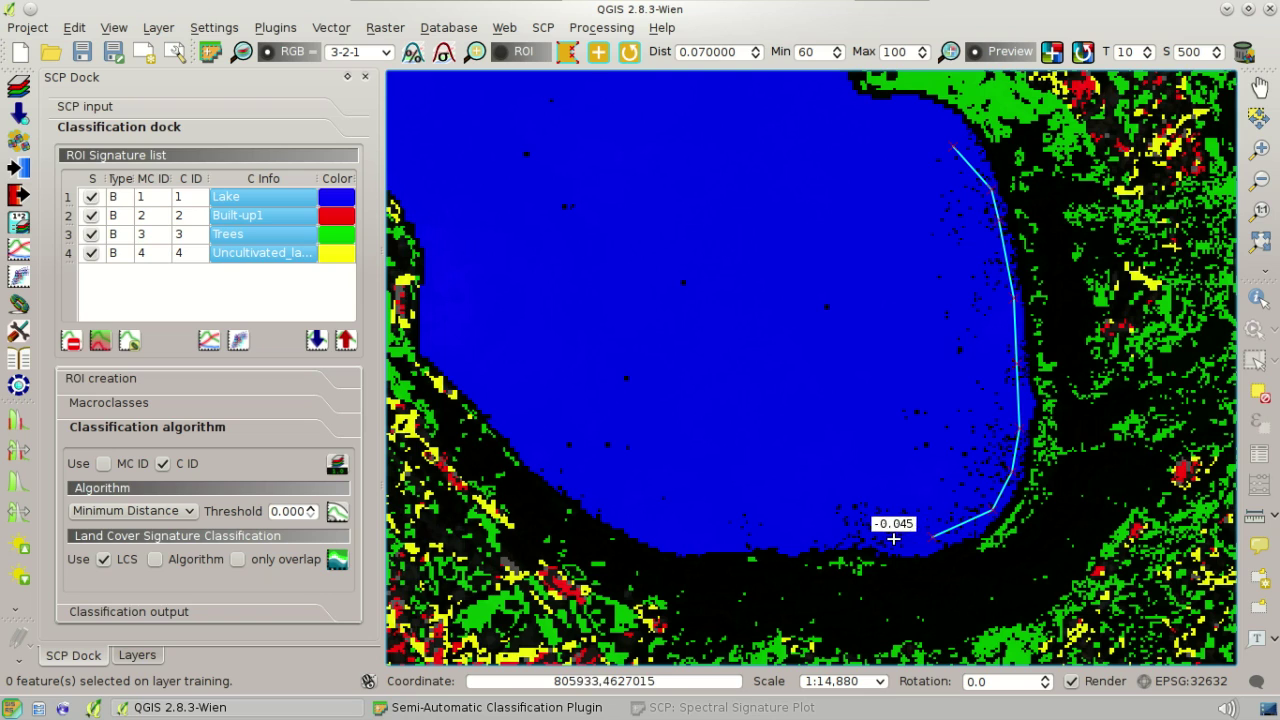
left_click(820, 541)
left_click(740, 542)
left_click(722, 530)
left_click(869, 488)
left_click(910, 477)
left_click(886, 407)
left_click(956, 394)
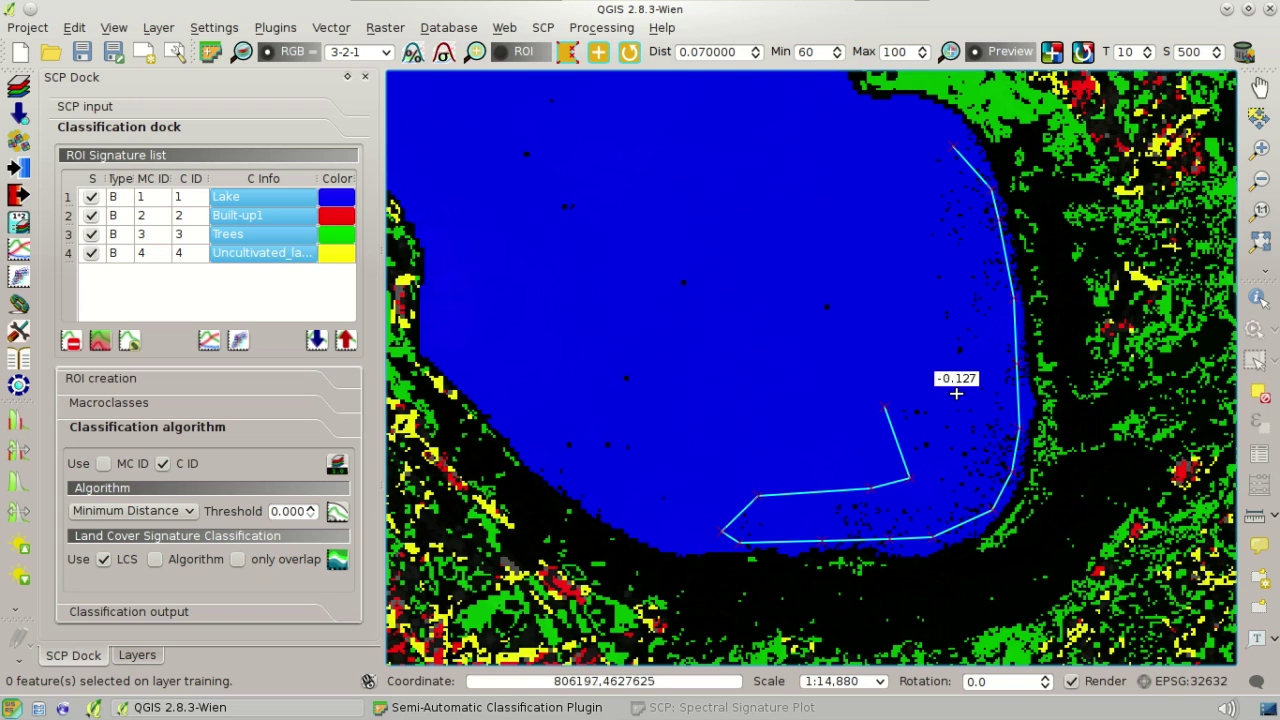
left_click(925, 240)
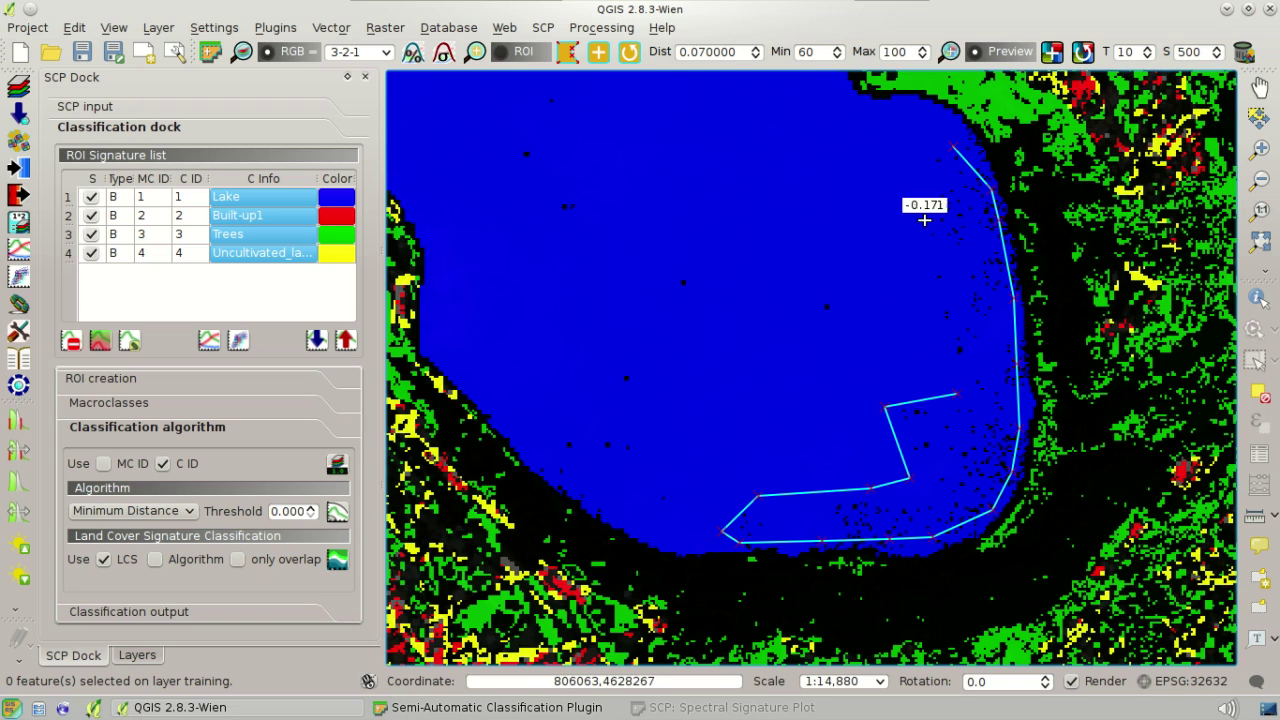
right_click(927, 168)
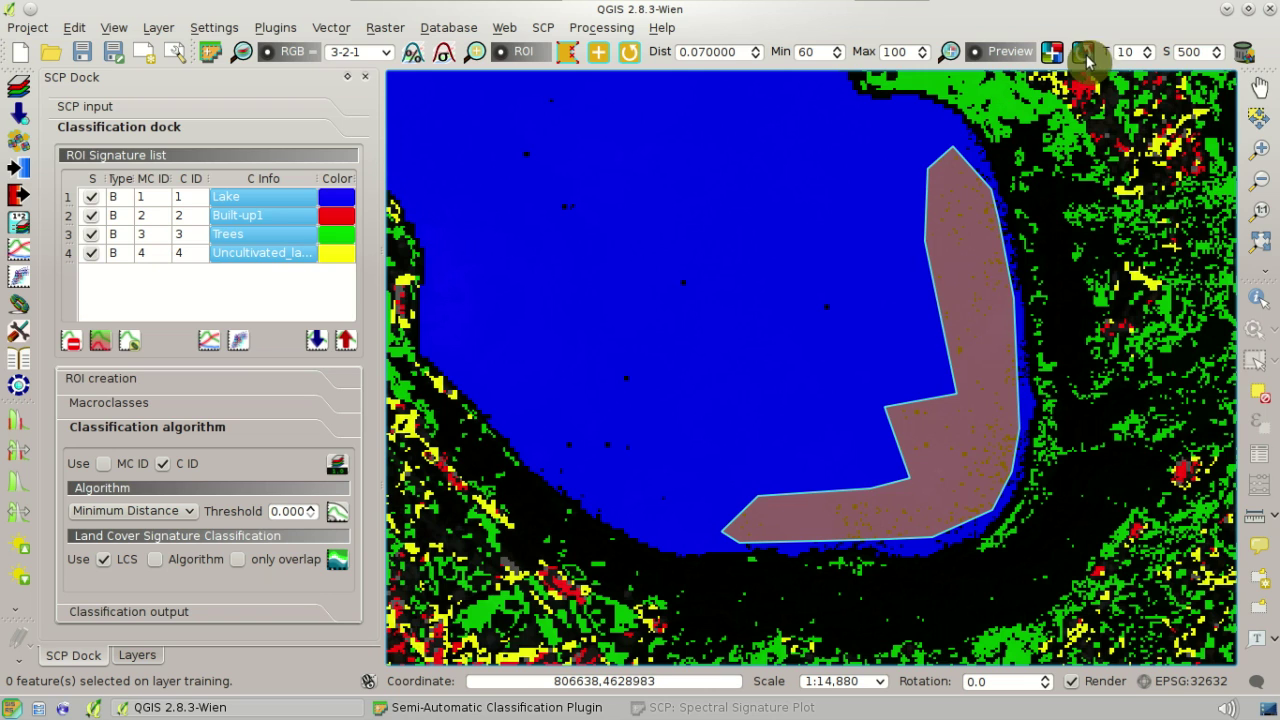
Compare the ROI with the underlying image, and extend the Water signature's value range from the ROI in the Spectral Signature Plot.
left_click(977, 56)
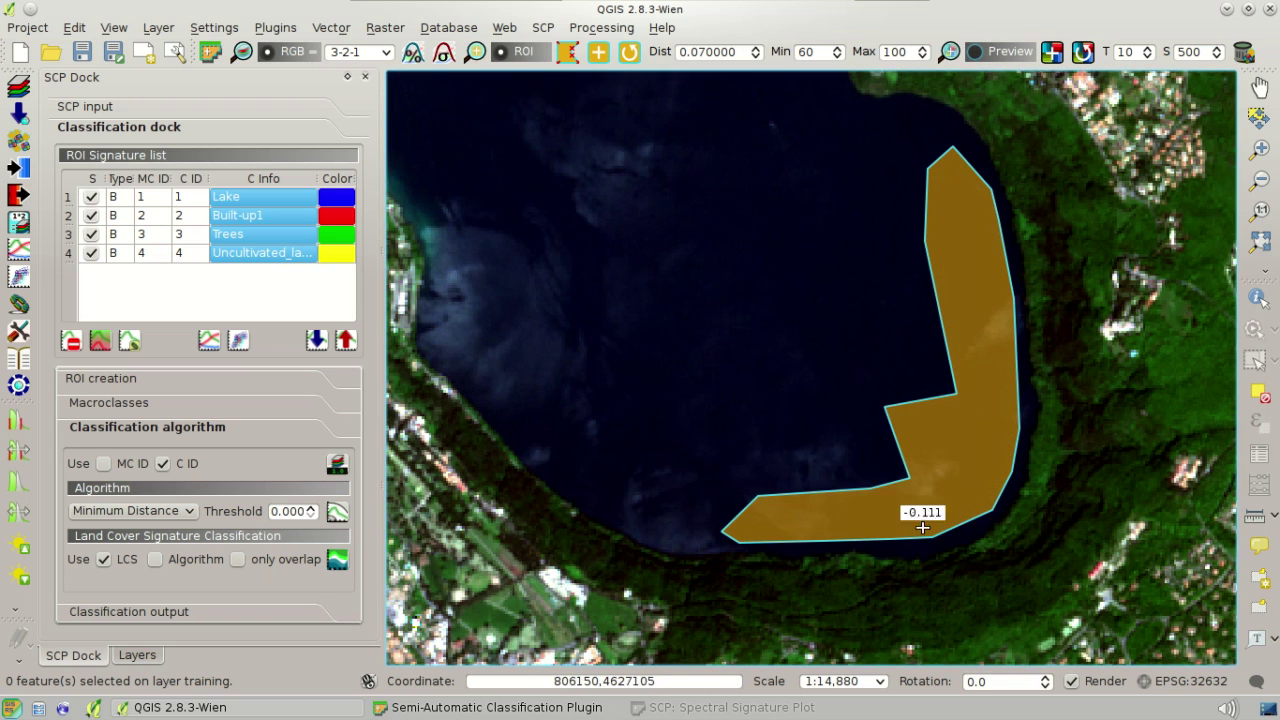
left_click(1048, 54)
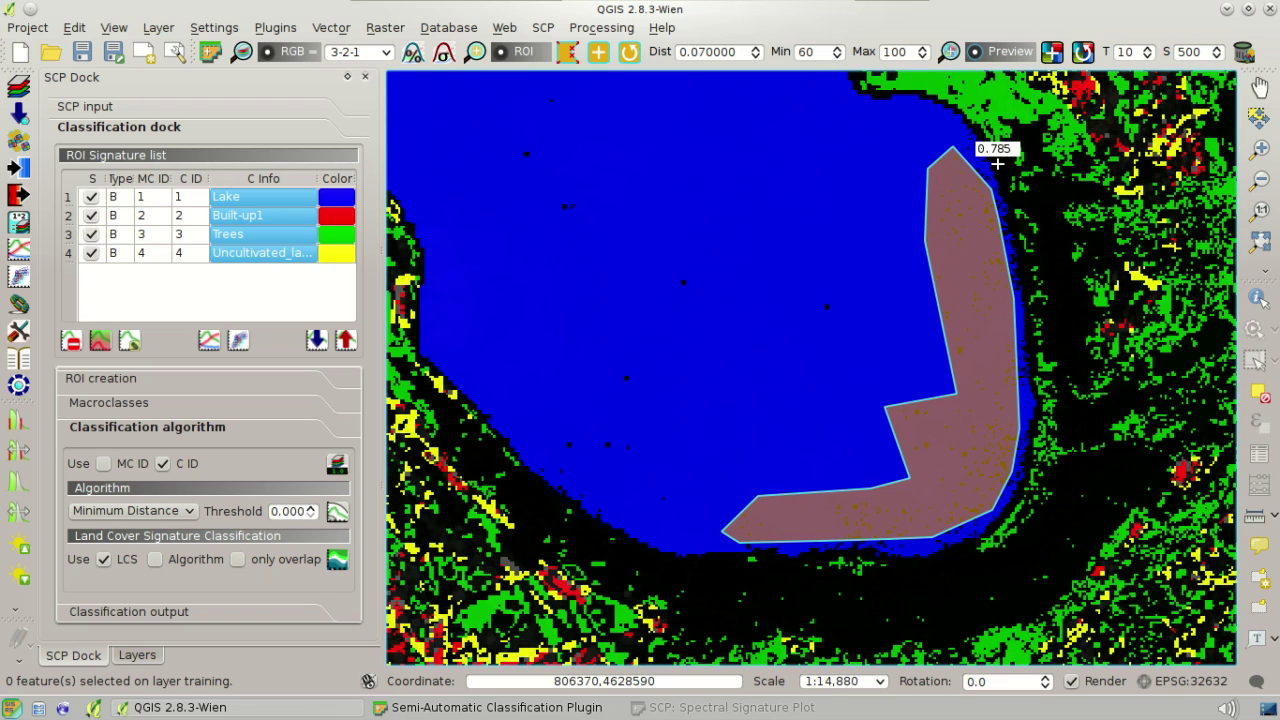
left_click(808, 707)
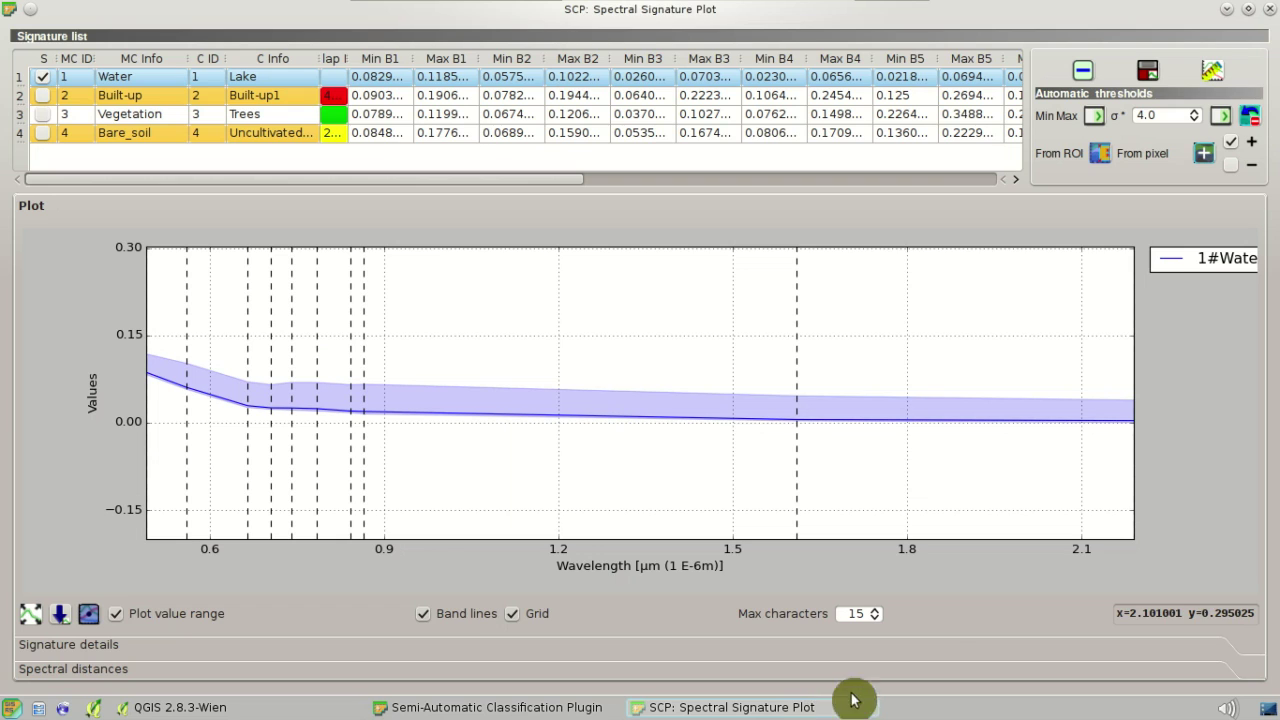
left_click(1097, 155)
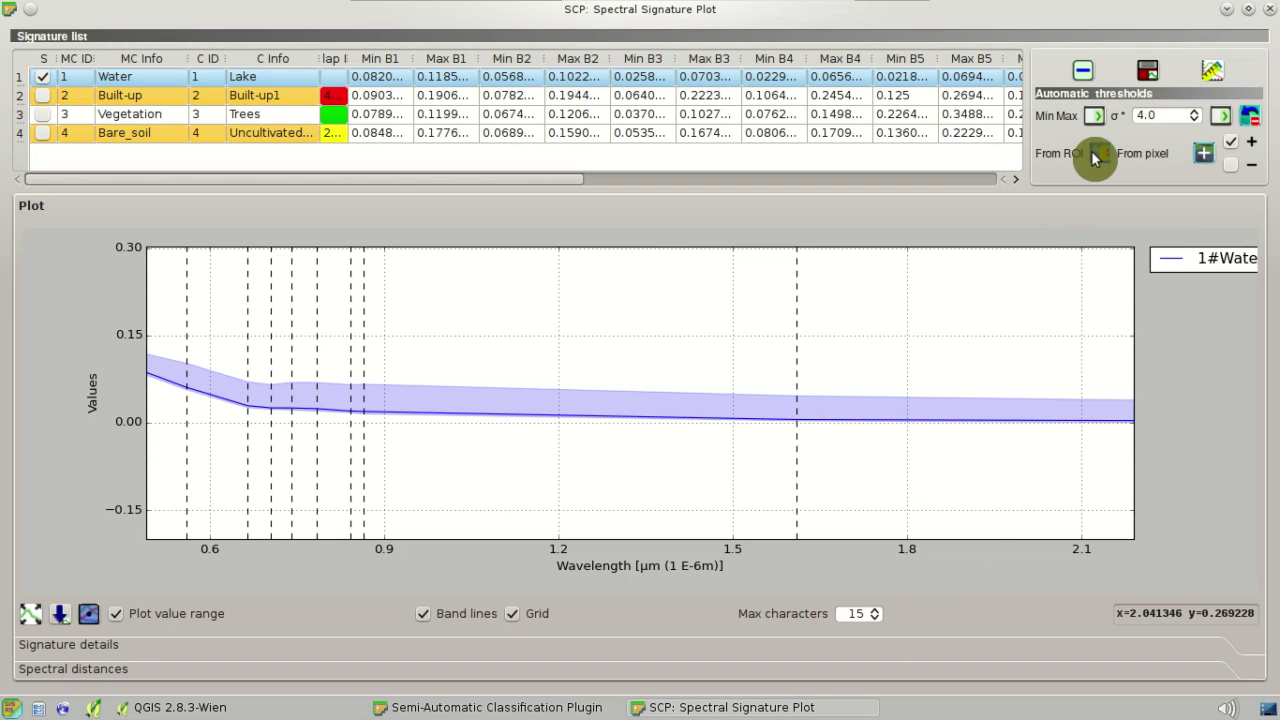
Return to the QGIS map, recalculate the classification preview at the same point and hide the ROI overlay.
left_click(1225, 26)
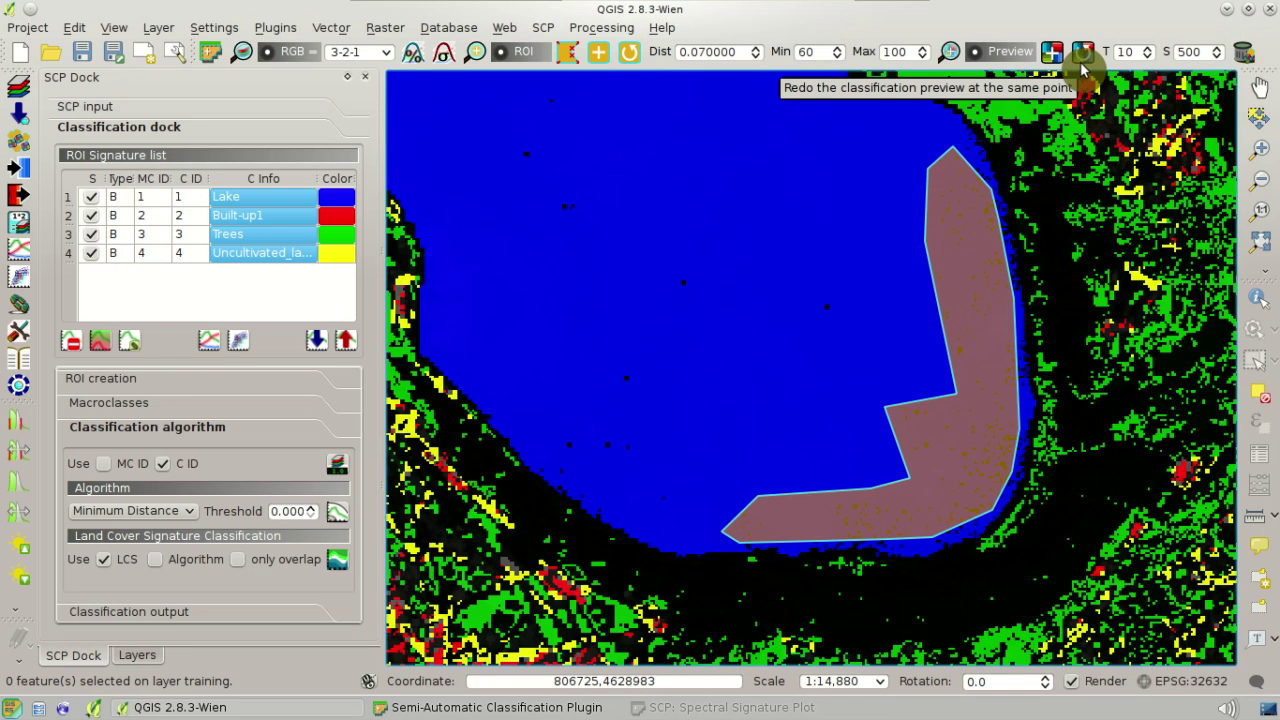
left_click(1082, 58)
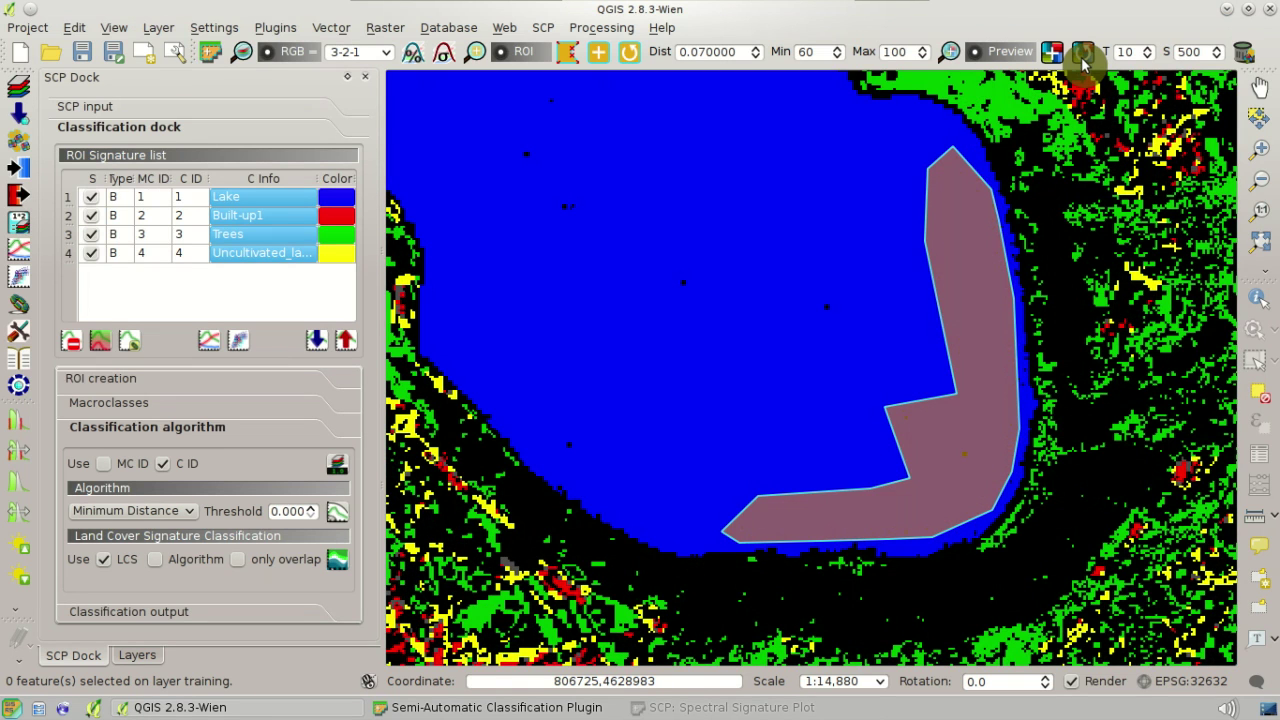
left_click(524, 54)
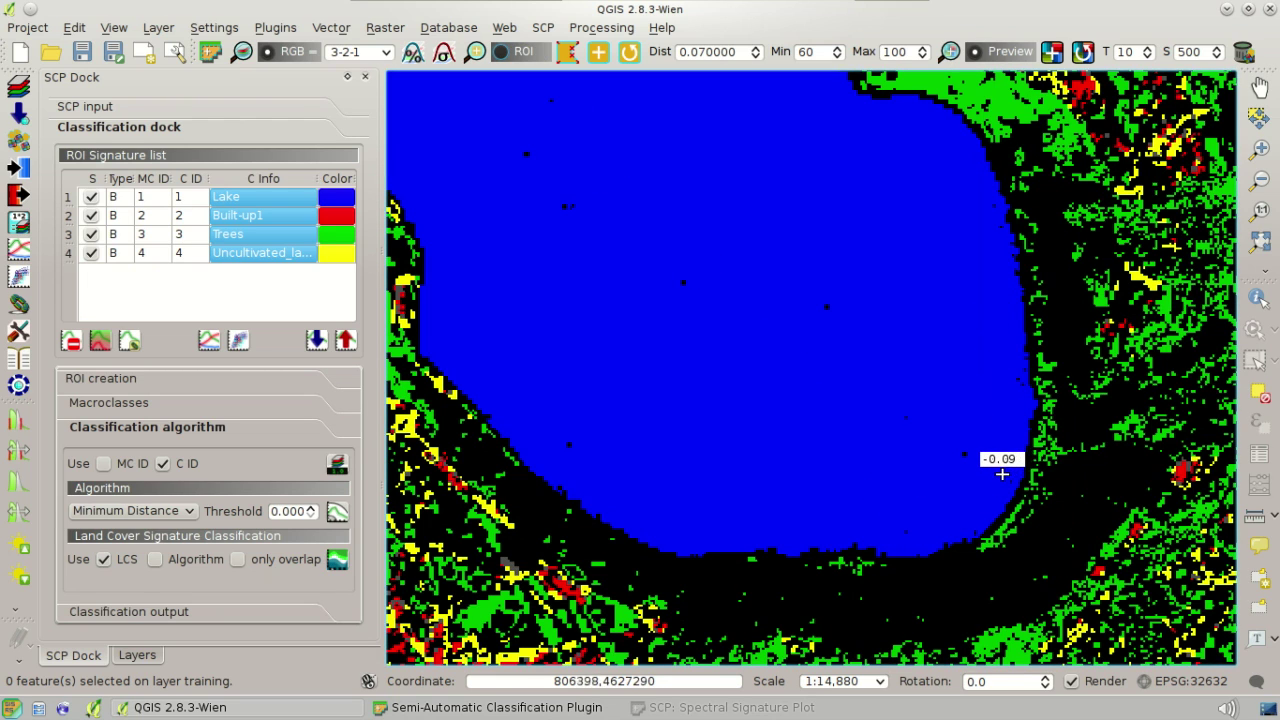
Extend the Water signature's range with the isolated unclassified pixels in the southeastern lake, and recalculate the classification preview.
scroll(991, 473, "up", 1)
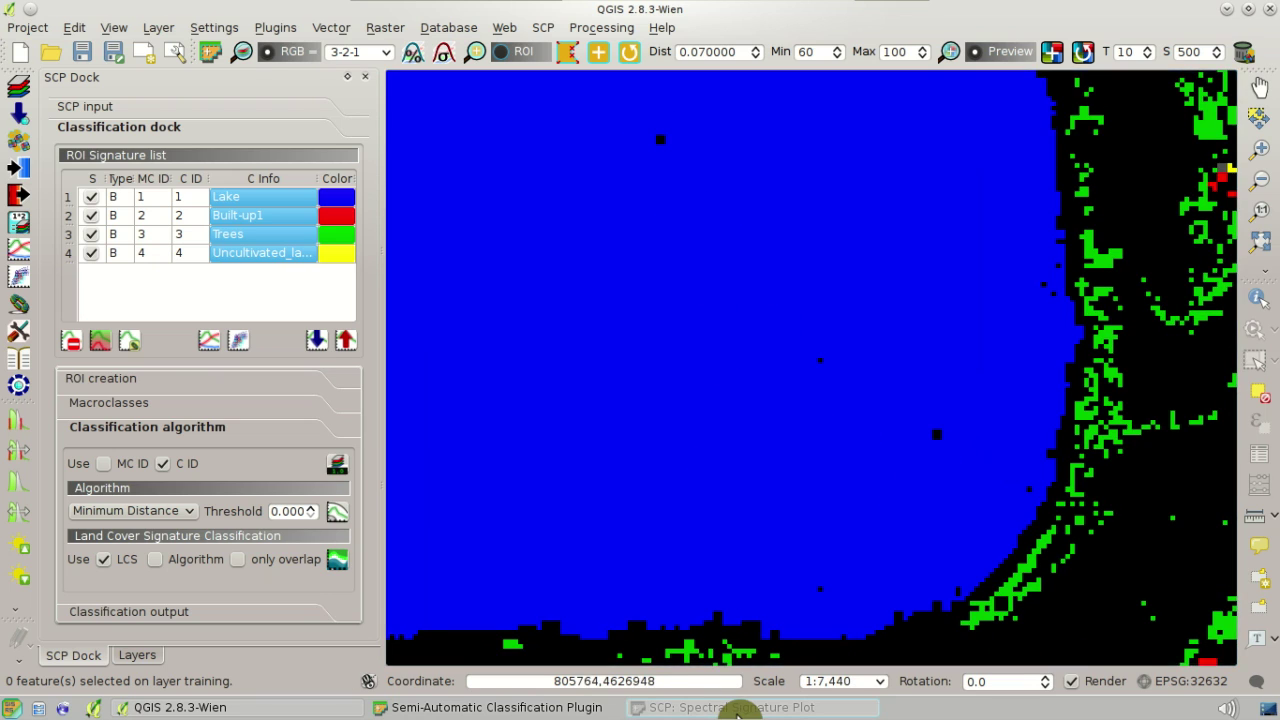
left_click(735, 707)
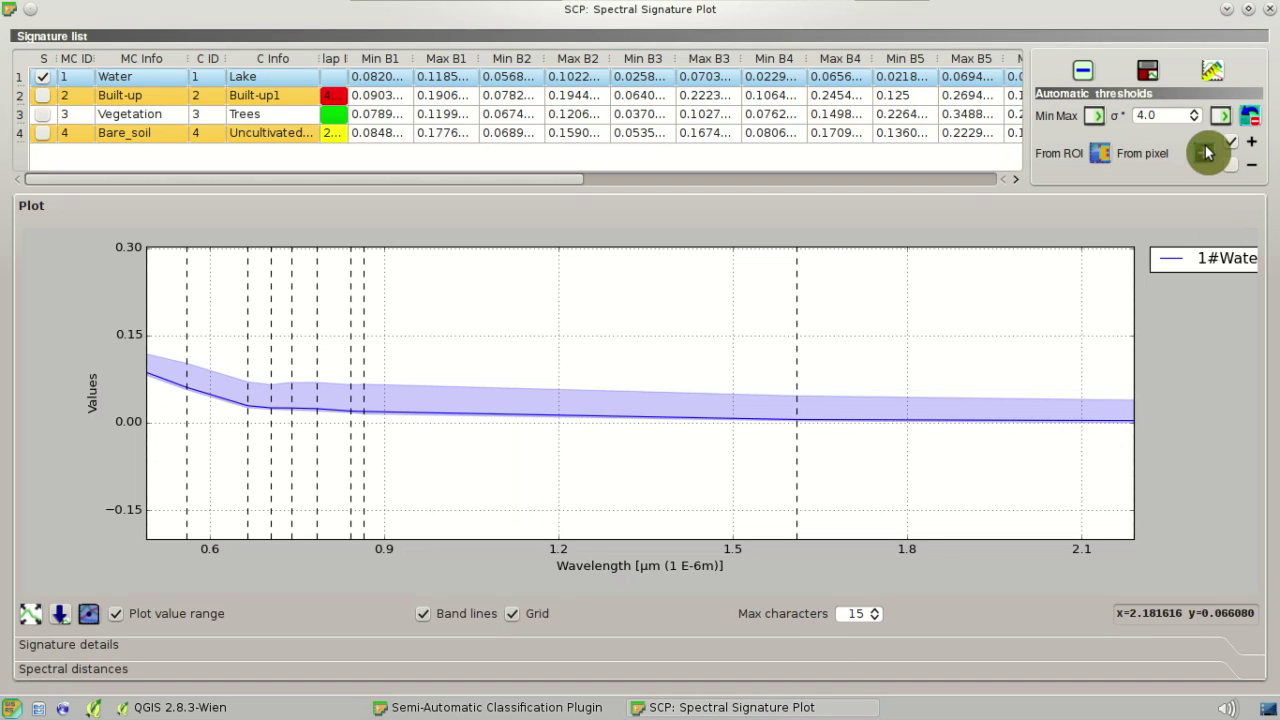
left_click(1248, 9)
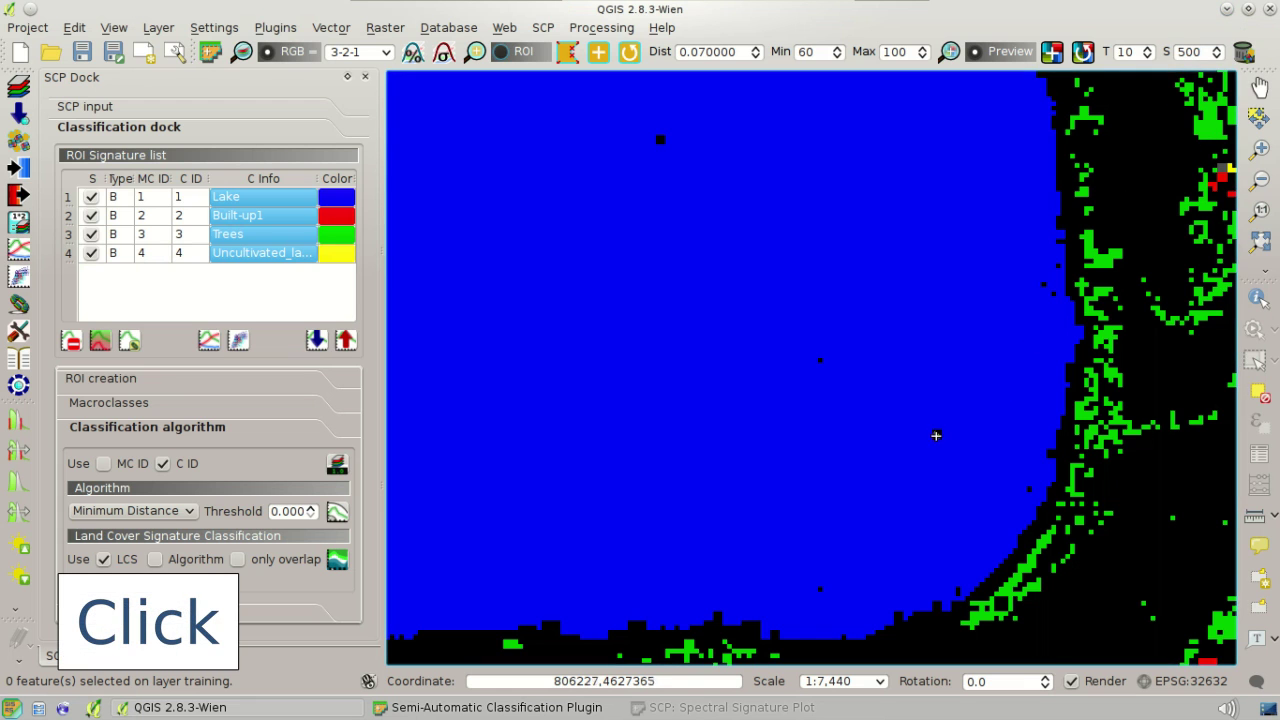
left_click(938, 432)
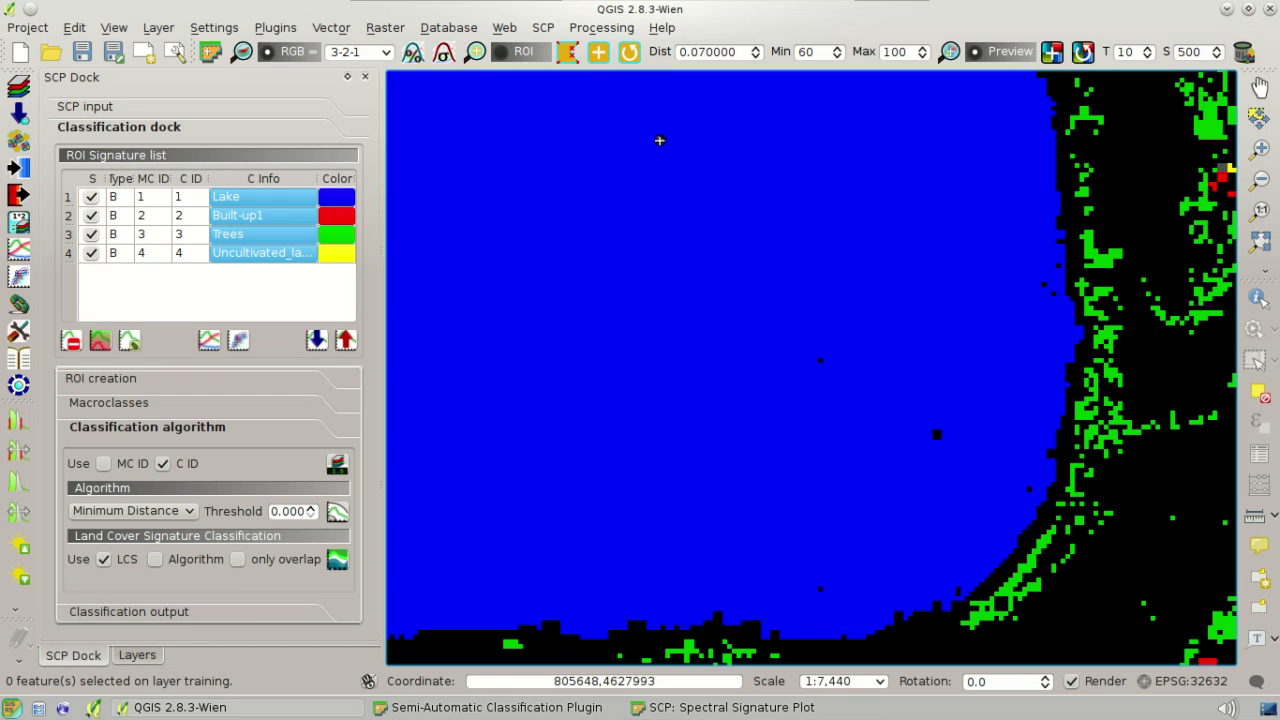
left_click(1082, 51)
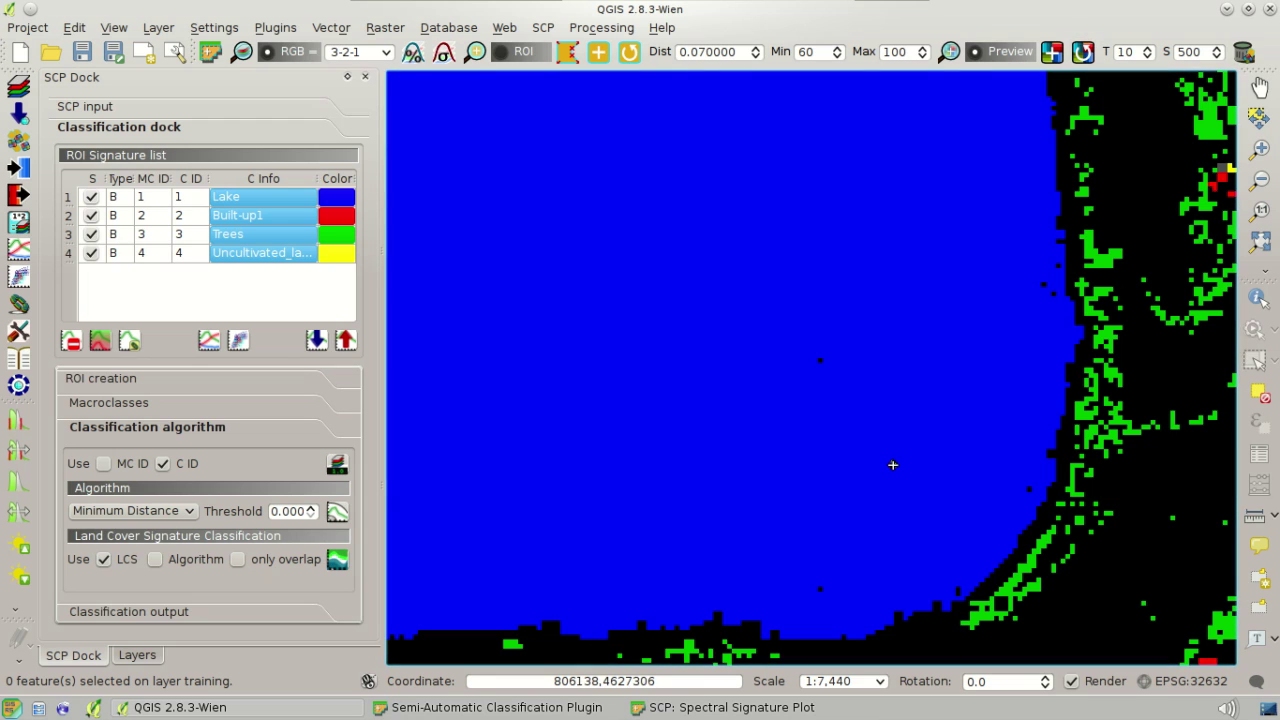
Add the remaining unclassified pixels in the middle of the lake to the Water signature's range and recalculate the preview.
left_click(949, 51)
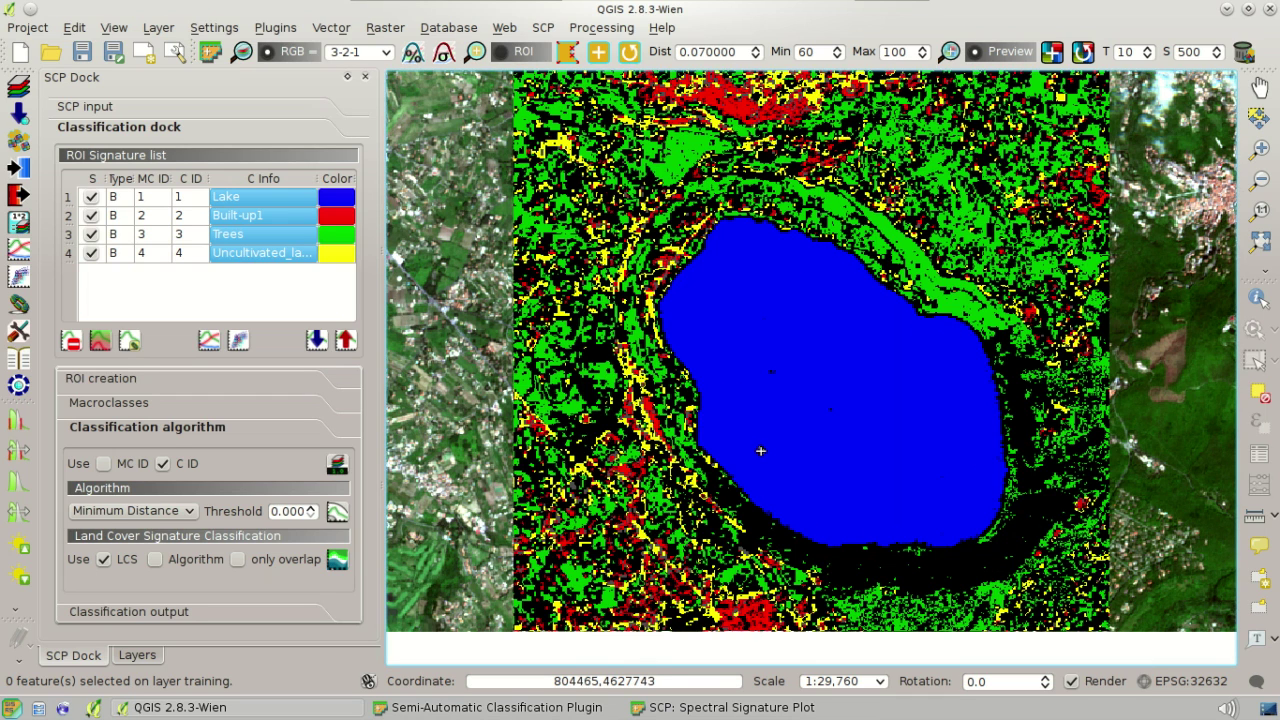
scroll(777, 377, "up", 2)
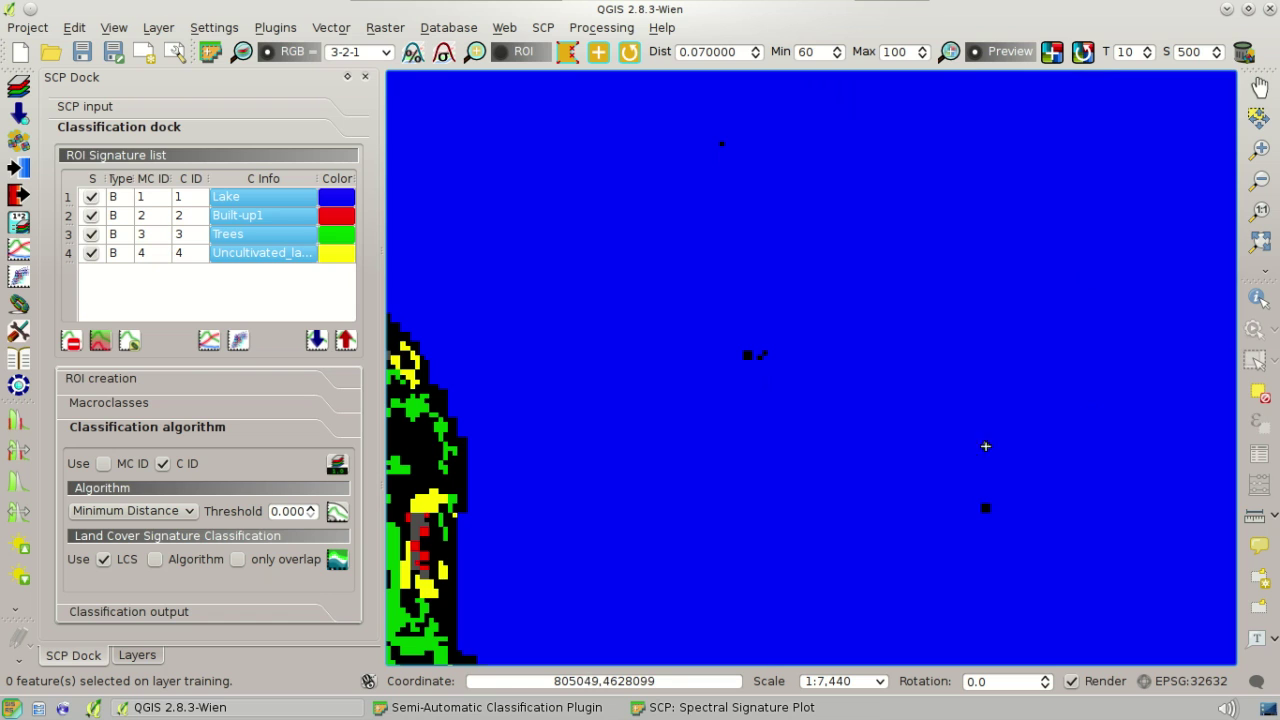
left_click(1081, 60)
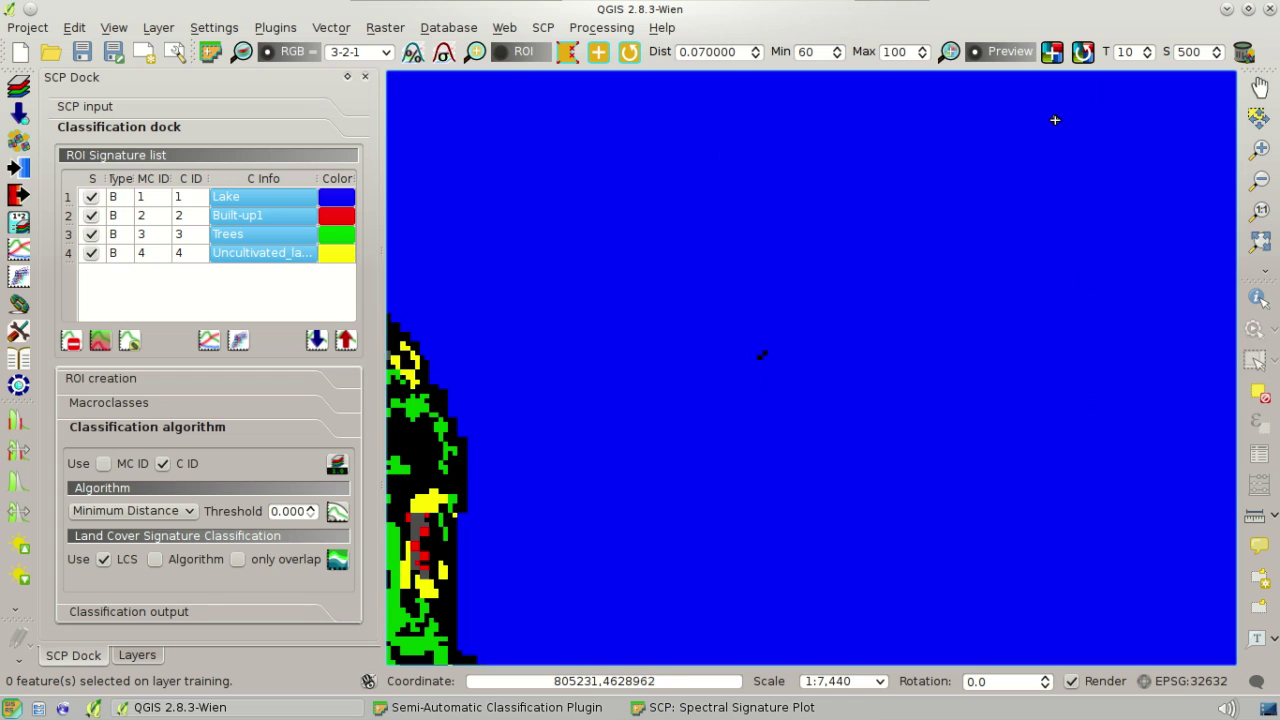
scroll(1022, 206, "down", 1)
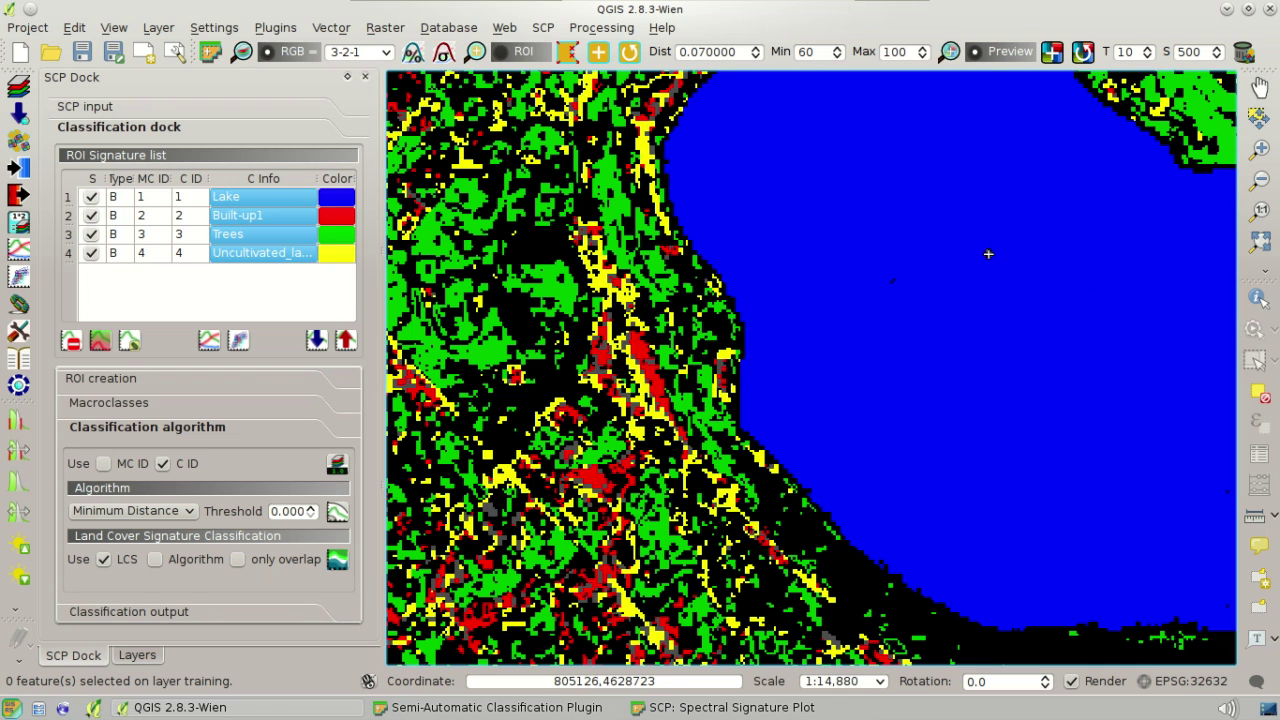
Switch the automatic thresholds to reducing the signature range in the Spectral Signature Plot, and return to the map.
left_click(738, 712)
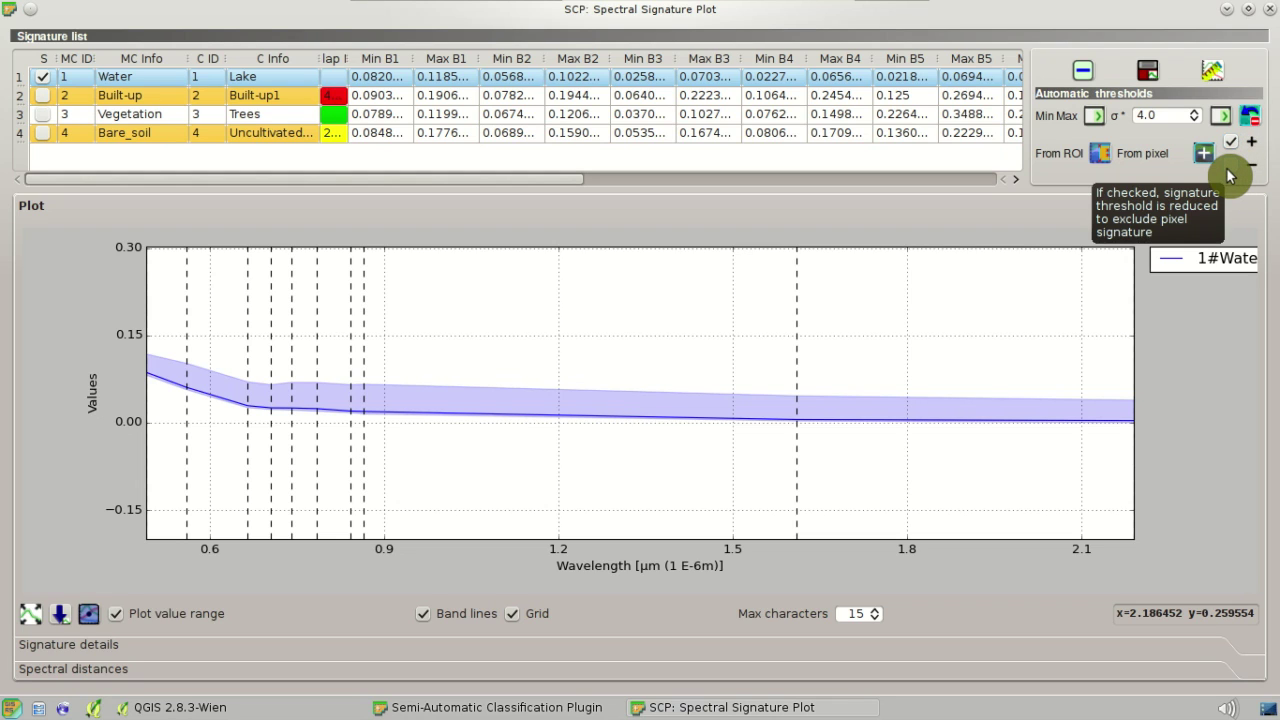
left_click(1229, 166)
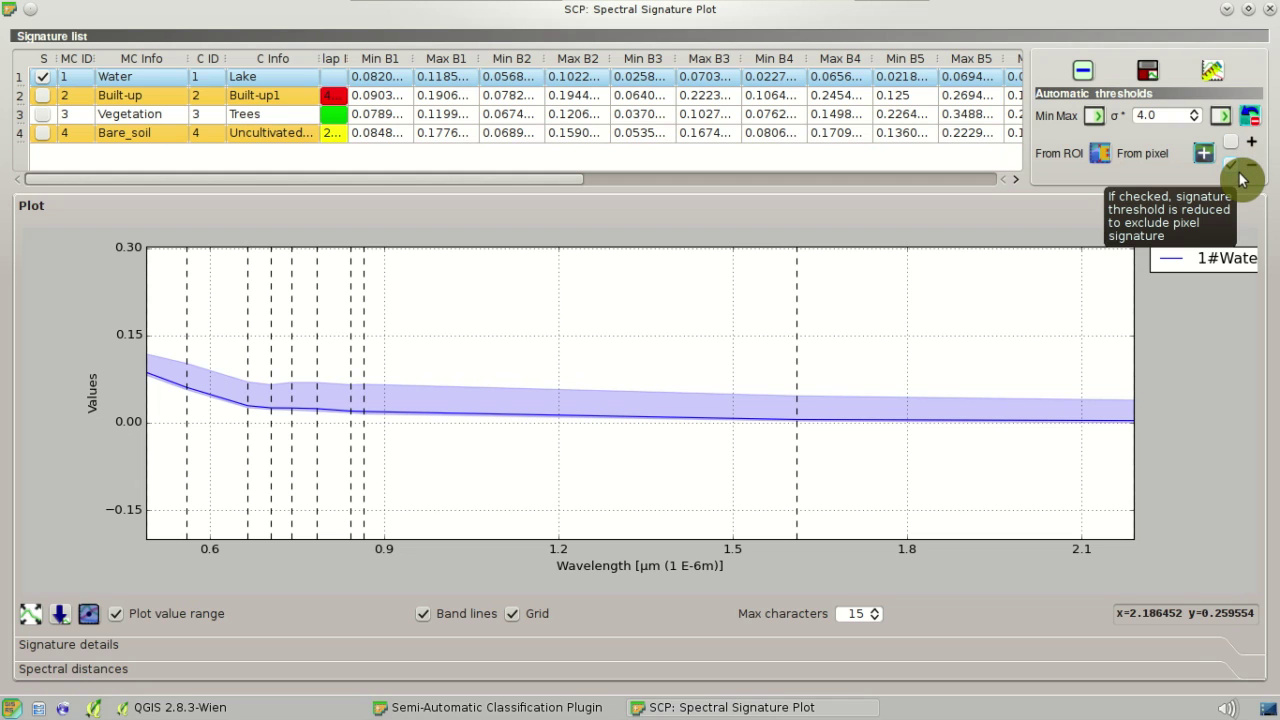
left_click(1228, 14)
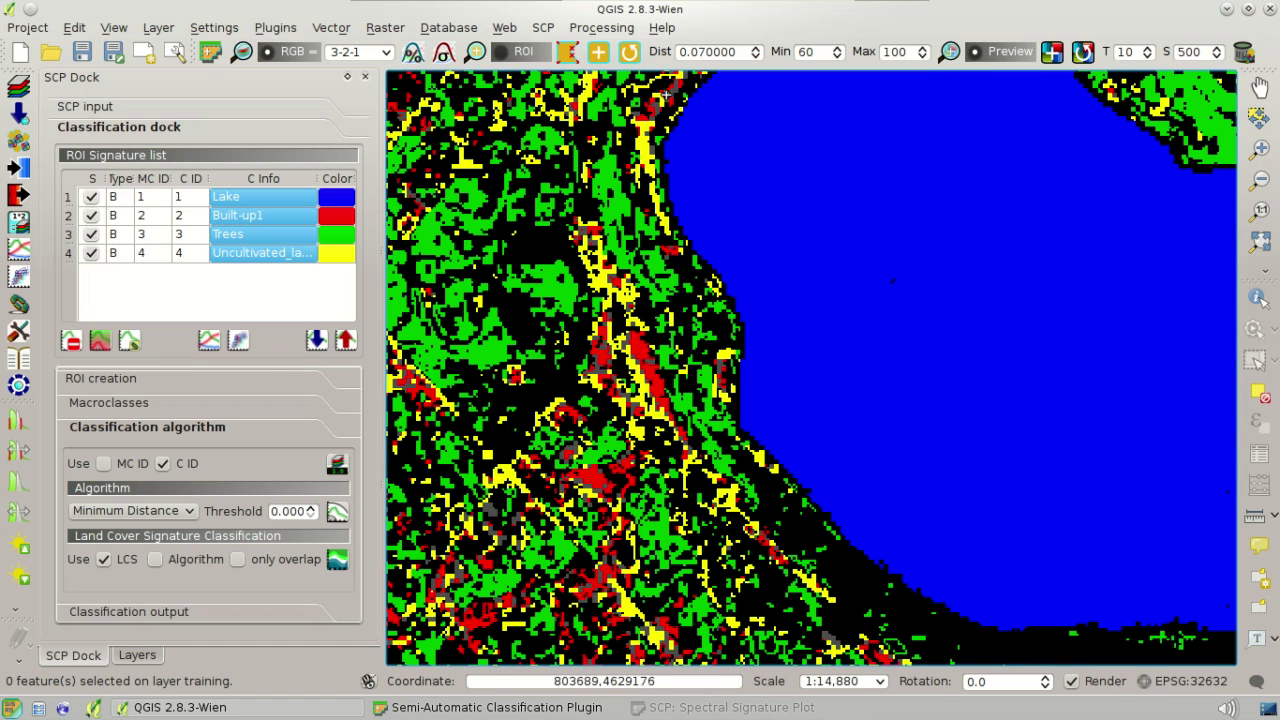
Draw an ROI polygon inside the lake along its southwestern shore and hide the classification preview.
left_click(598, 51)
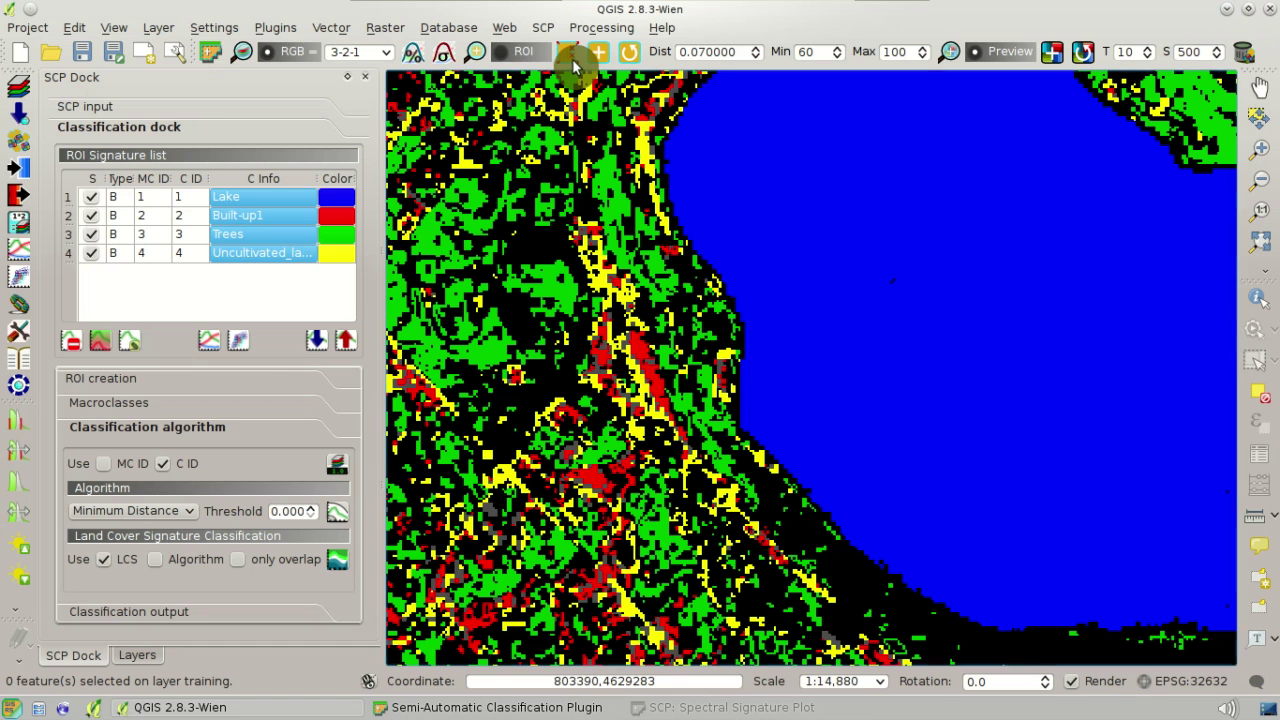
left_click(745, 276)
left_click(796, 337)
left_click(856, 415)
left_click(878, 484)
left_click(918, 536)
left_click(872, 543)
left_click(773, 440)
left_click(767, 364)
right_click(747, 313)
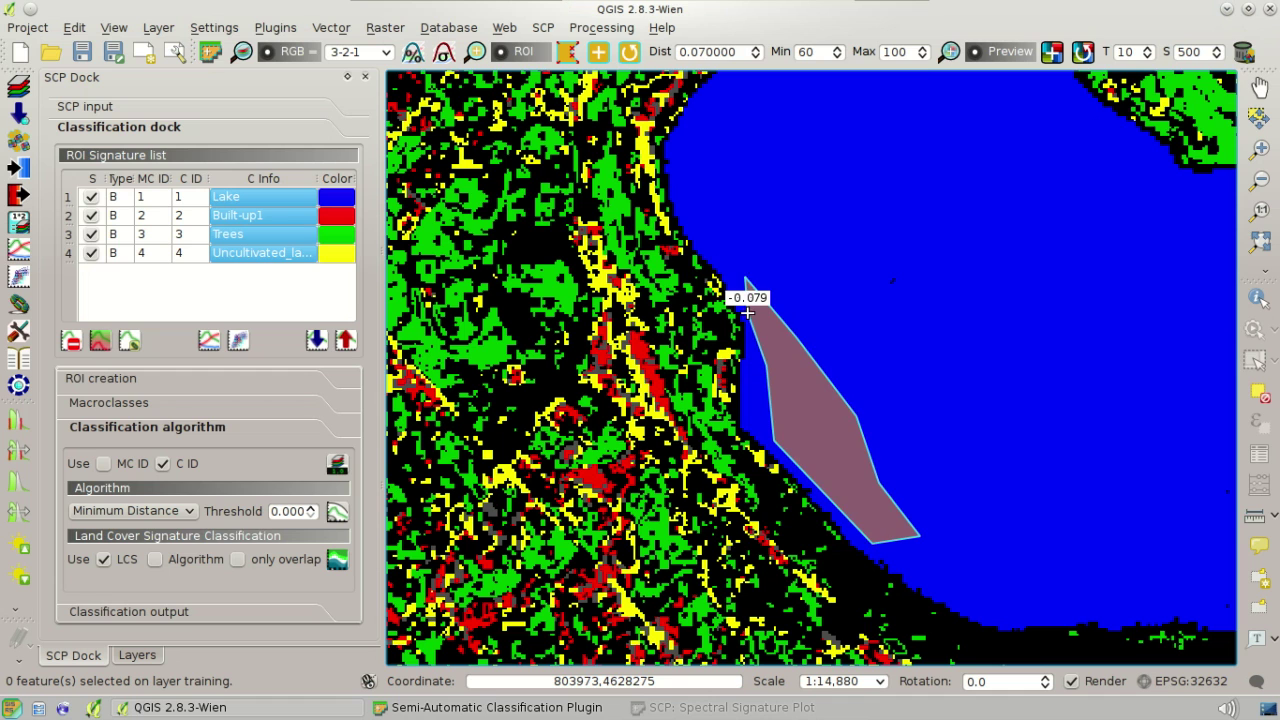
left_click(1002, 56)
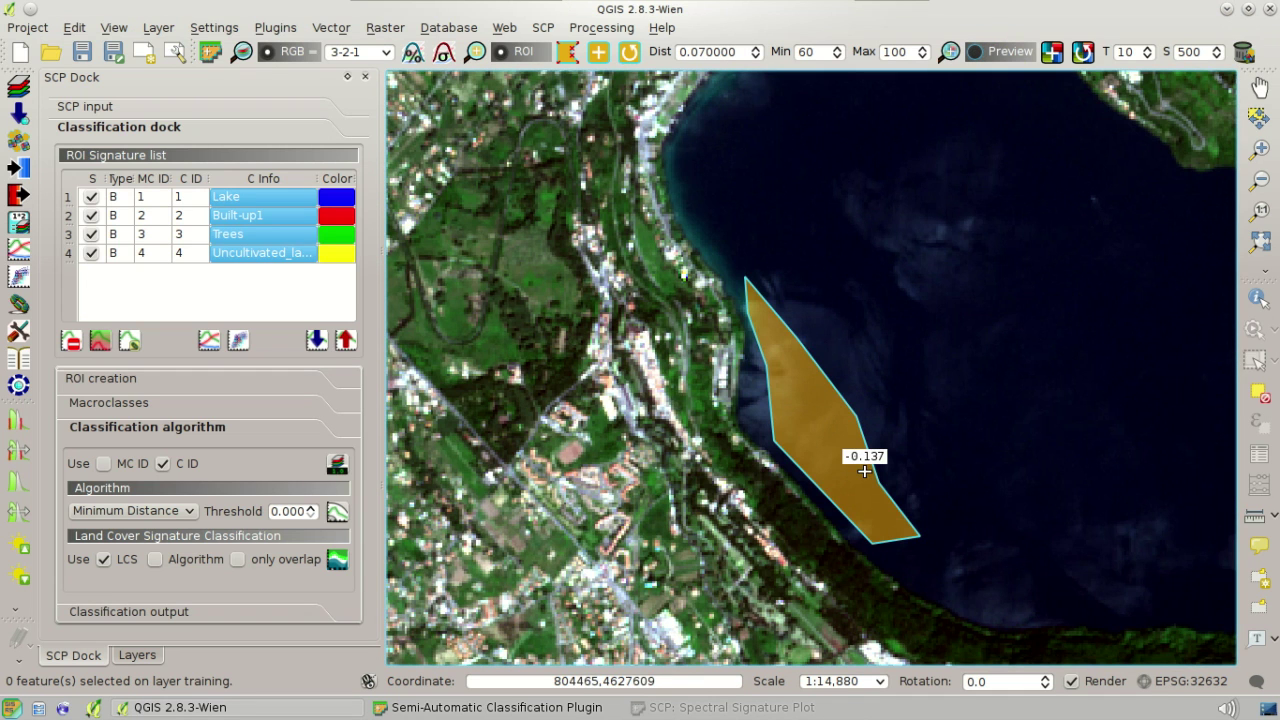
Reduce the Water signature's range to exclude the ROI's values, and recalculate the classification preview.
left_click(785, 708)
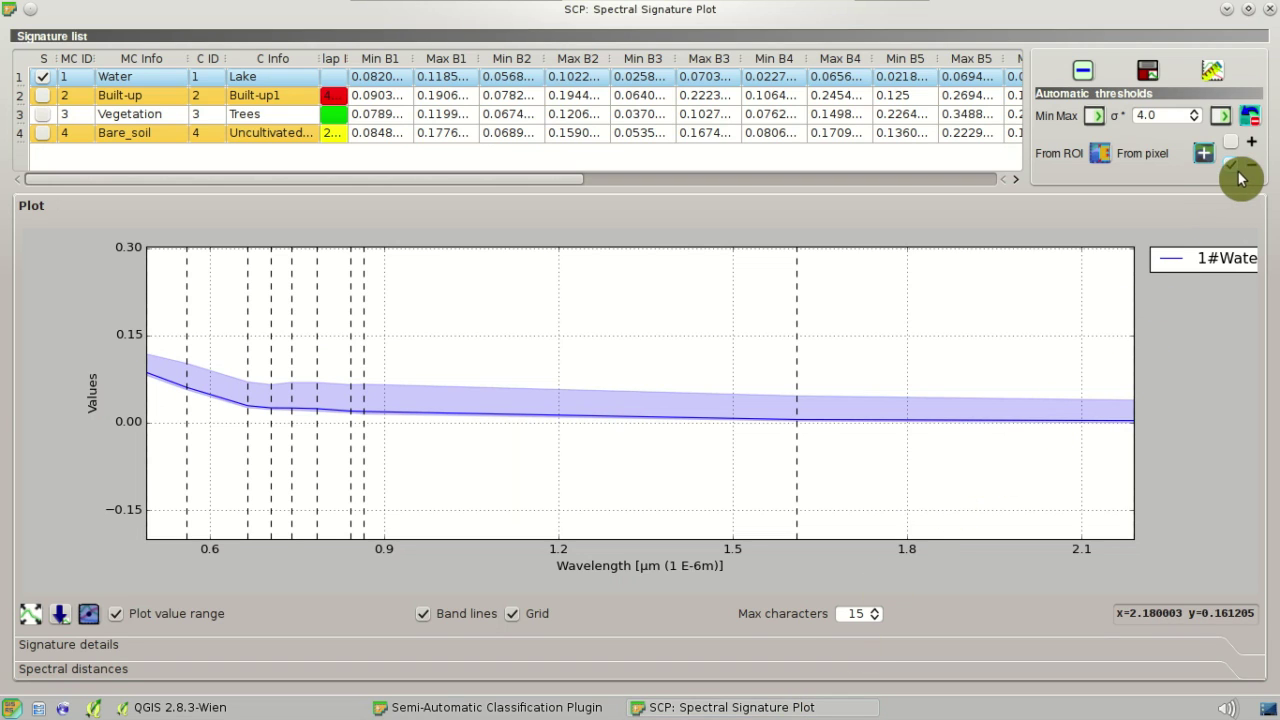
left_click(1100, 162)
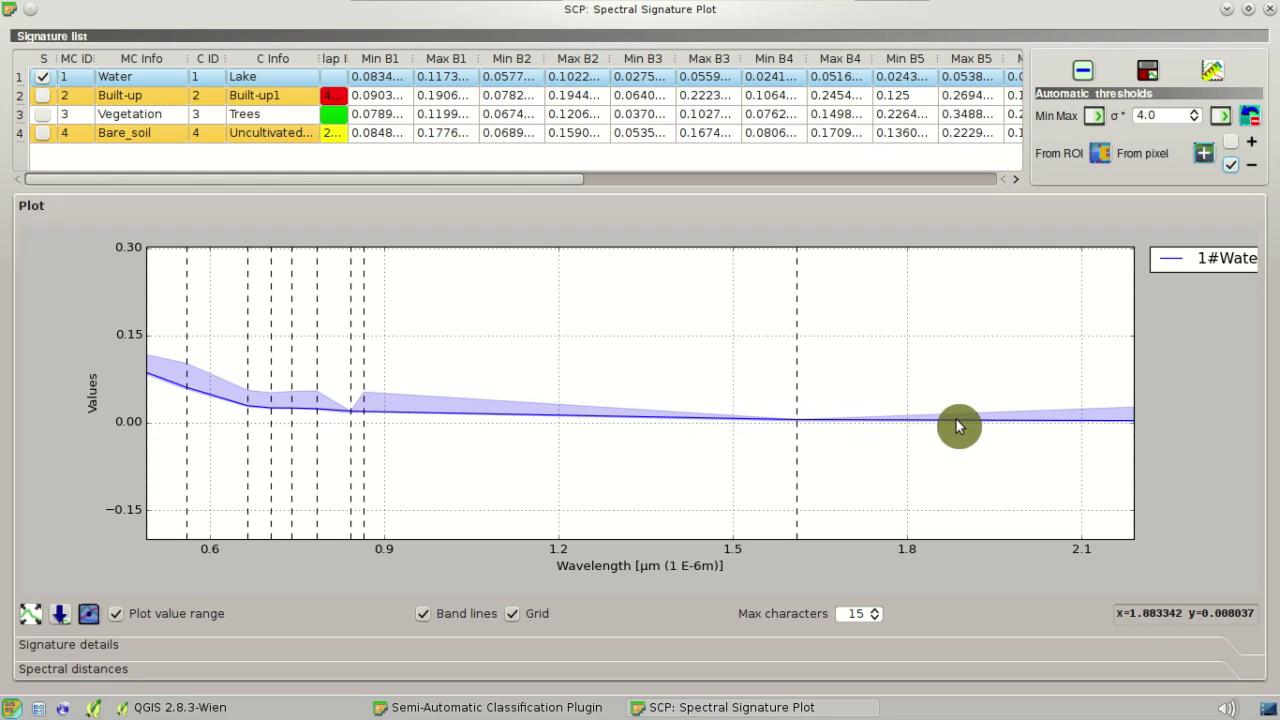
left_click(783, 710)
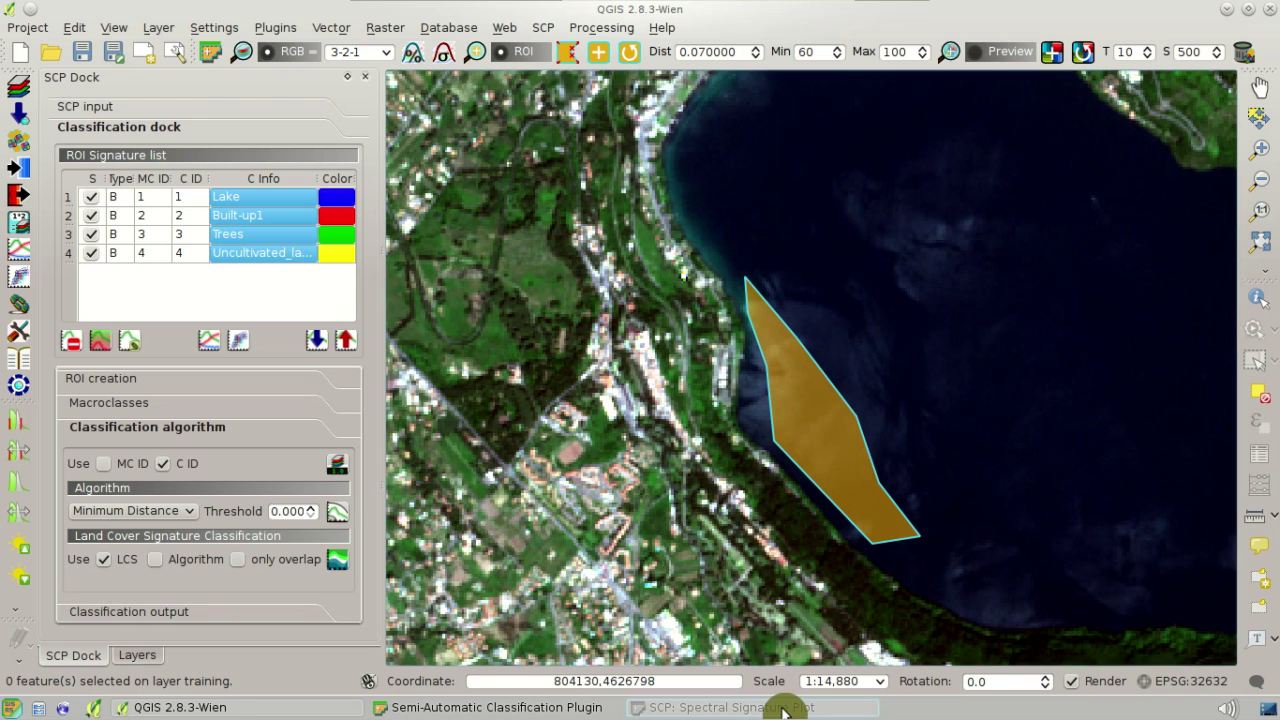
left_click(1085, 53)
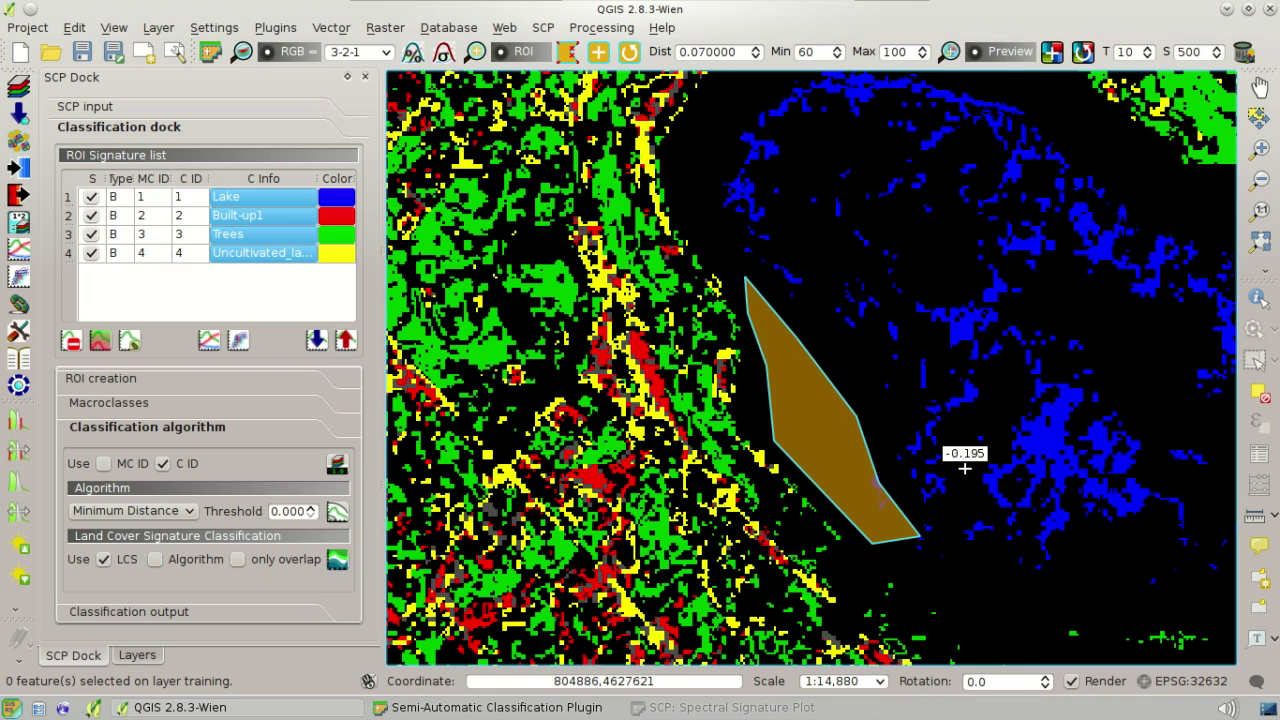
Undo the last threshold reduction of the Water signature in the Spectral Signature Plot.
left_click(757, 707)
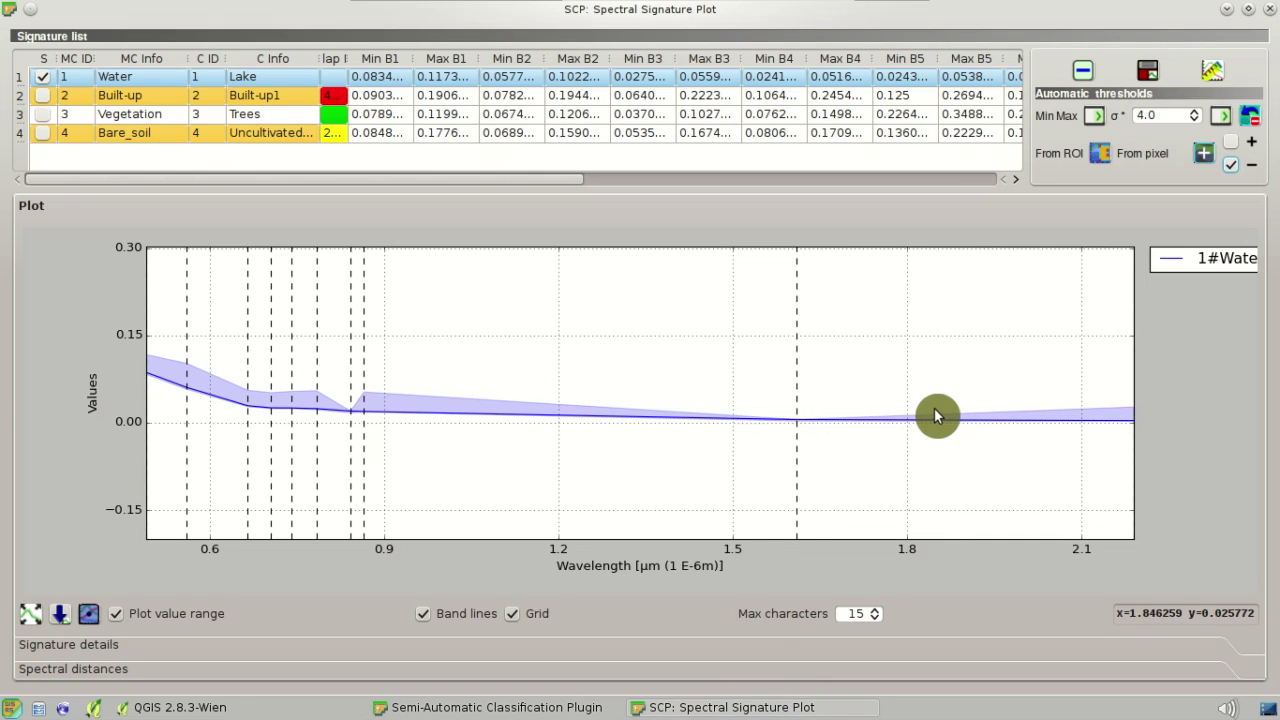
left_click(1249, 121)
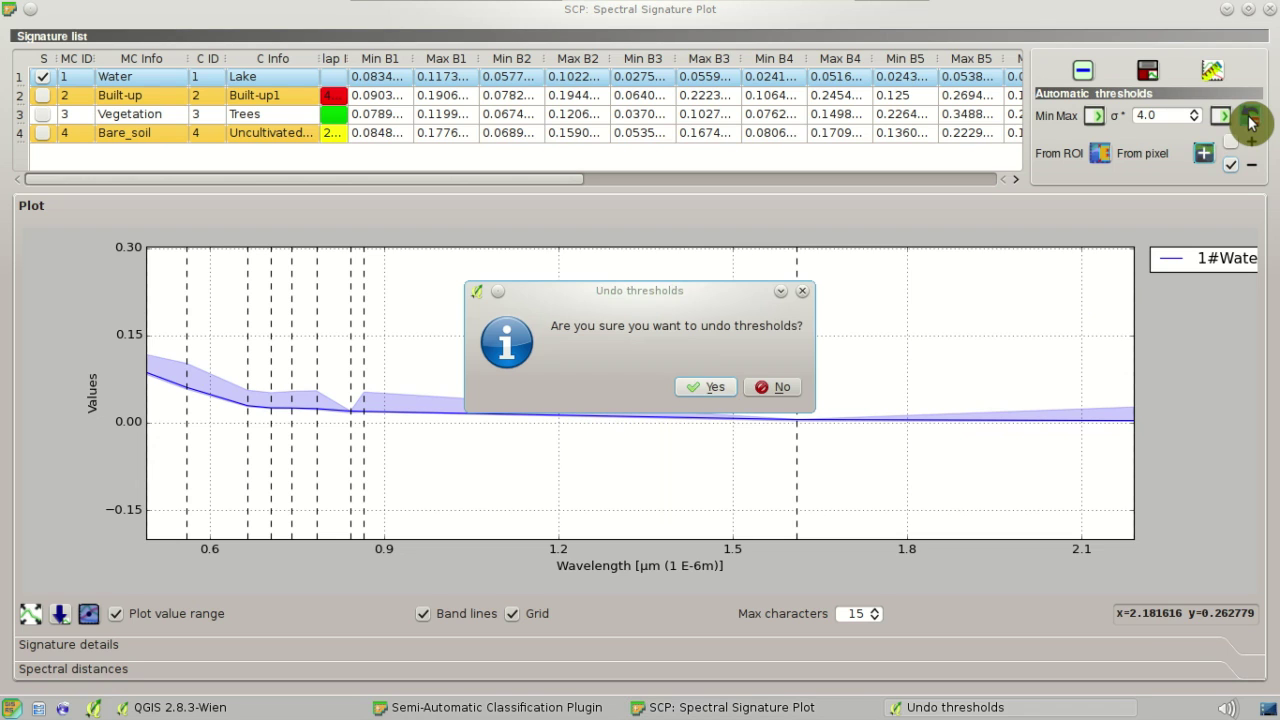
left_click(722, 390)
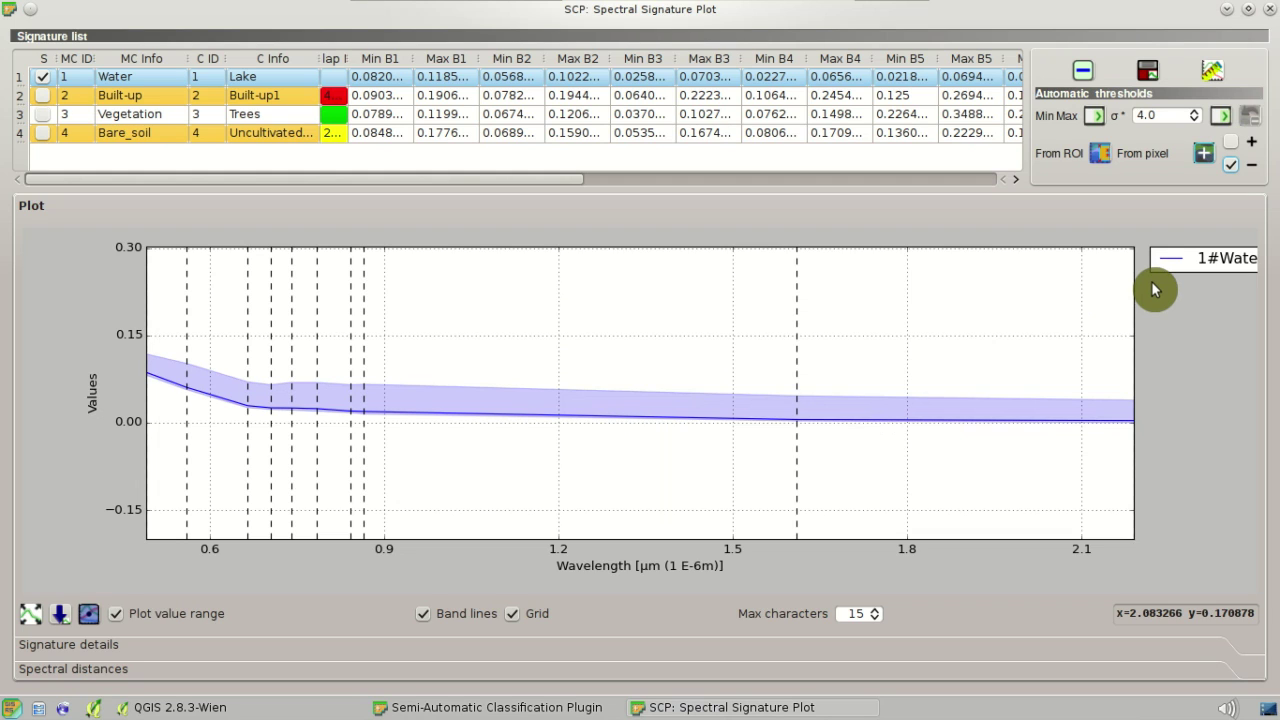
Switch the automatic thresholds to extending the signature range, plot only the Built-up and Bare_soil signatures, and fit the plot to the data.
left_click(1232, 168)
left_click(1232, 146)
left_click(42, 78)
left_click(42, 95)
left_click(42, 132)
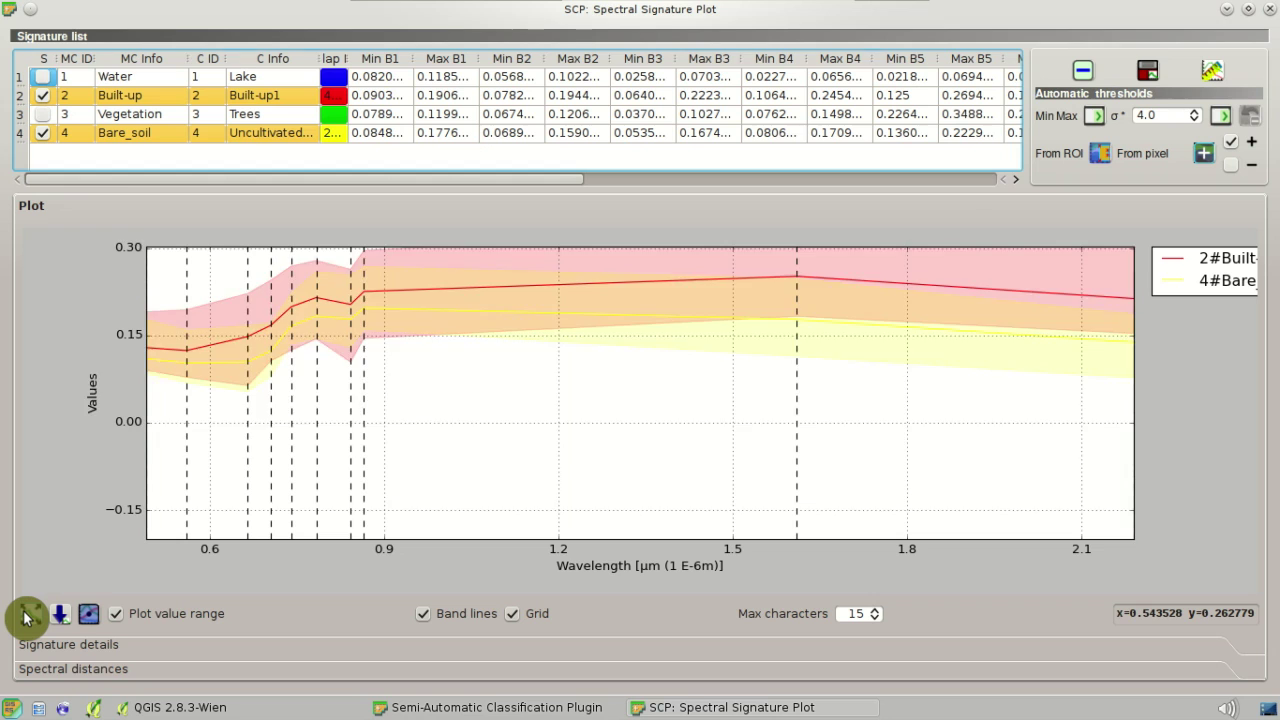
left_click(27, 617)
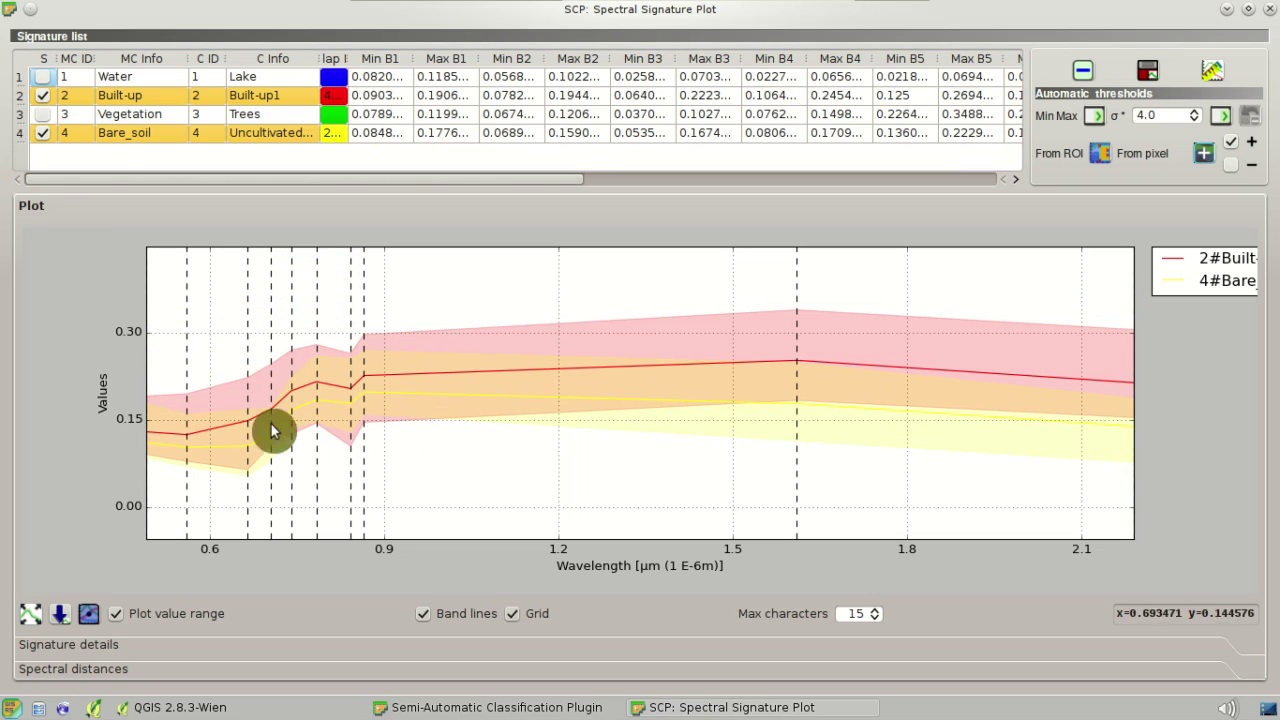
Widen the Color [overlap MC_ID-C_ID] column of the signature list so the overlap entries can be read in full.
left_click(42, 95)
left_click(43, 95)
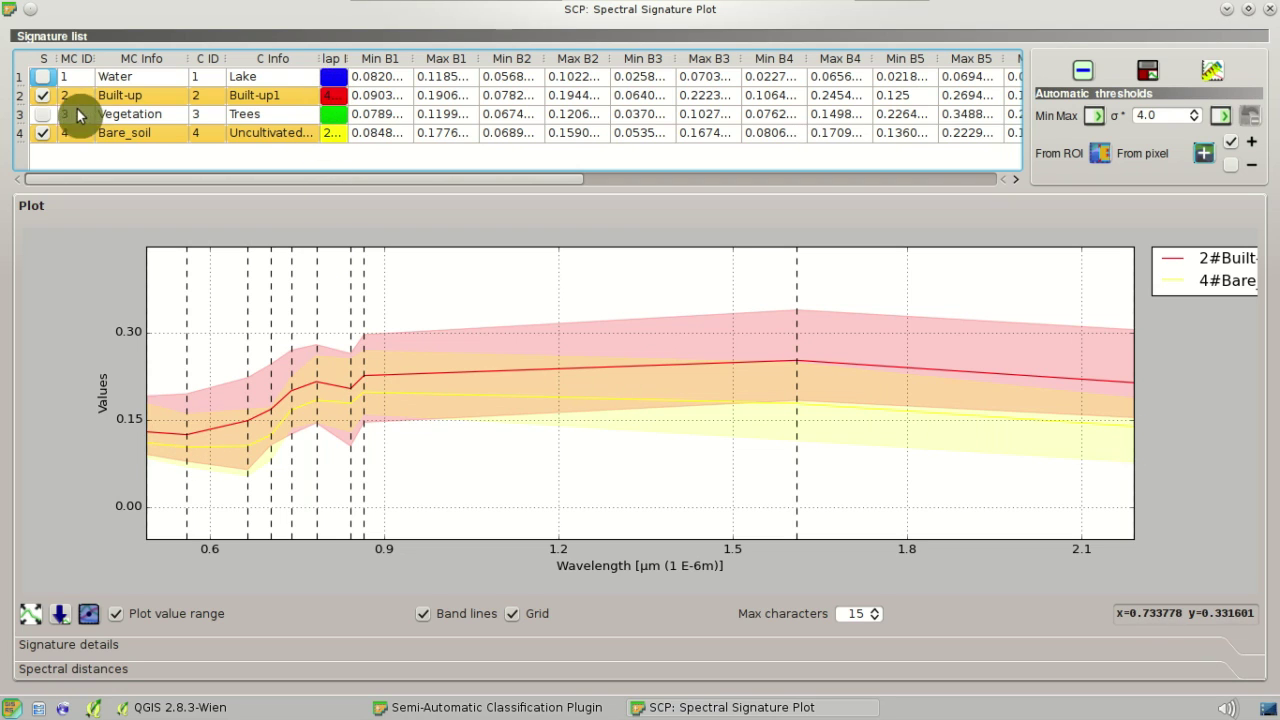
left_click(29, 95)
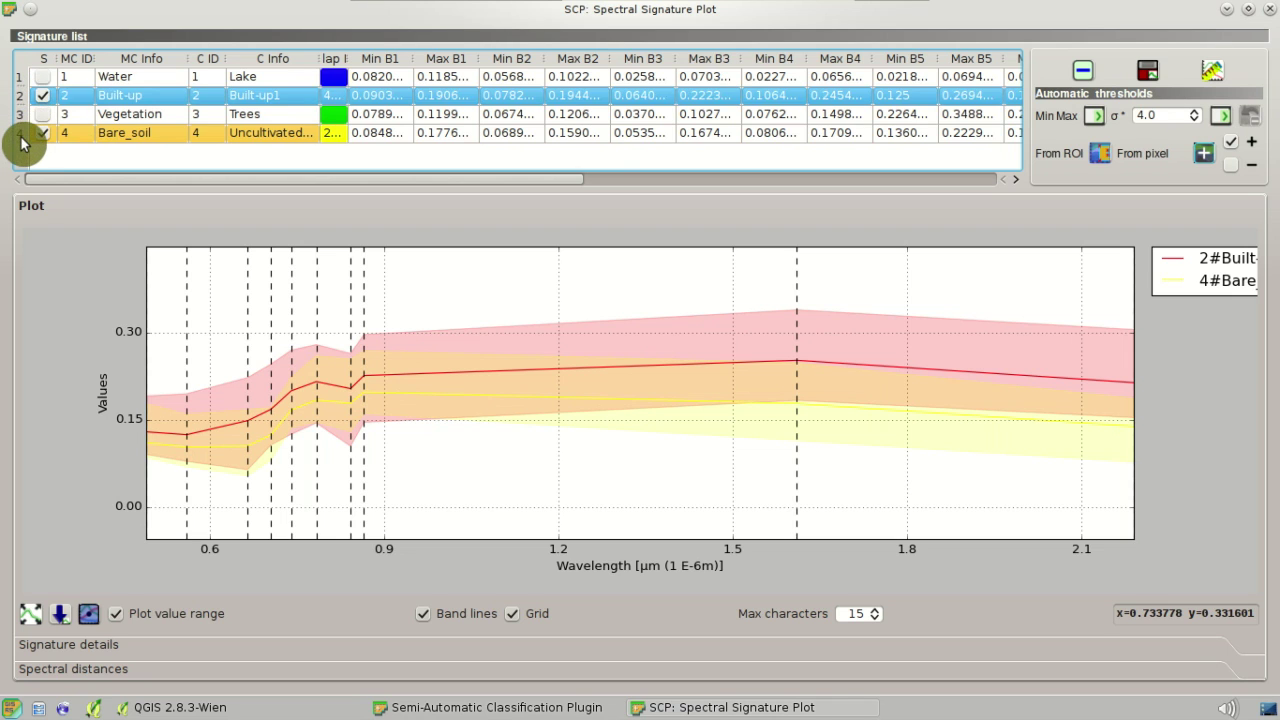
left_click(22, 134)
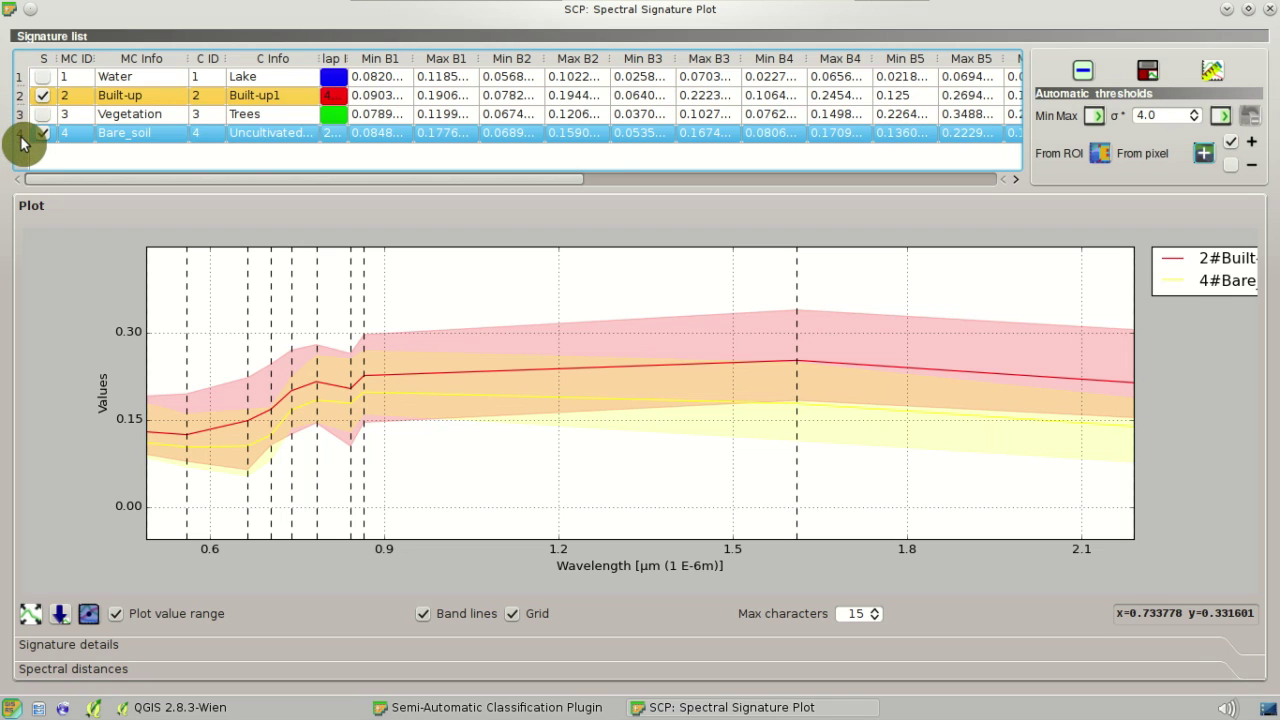
left_click(370, 100)
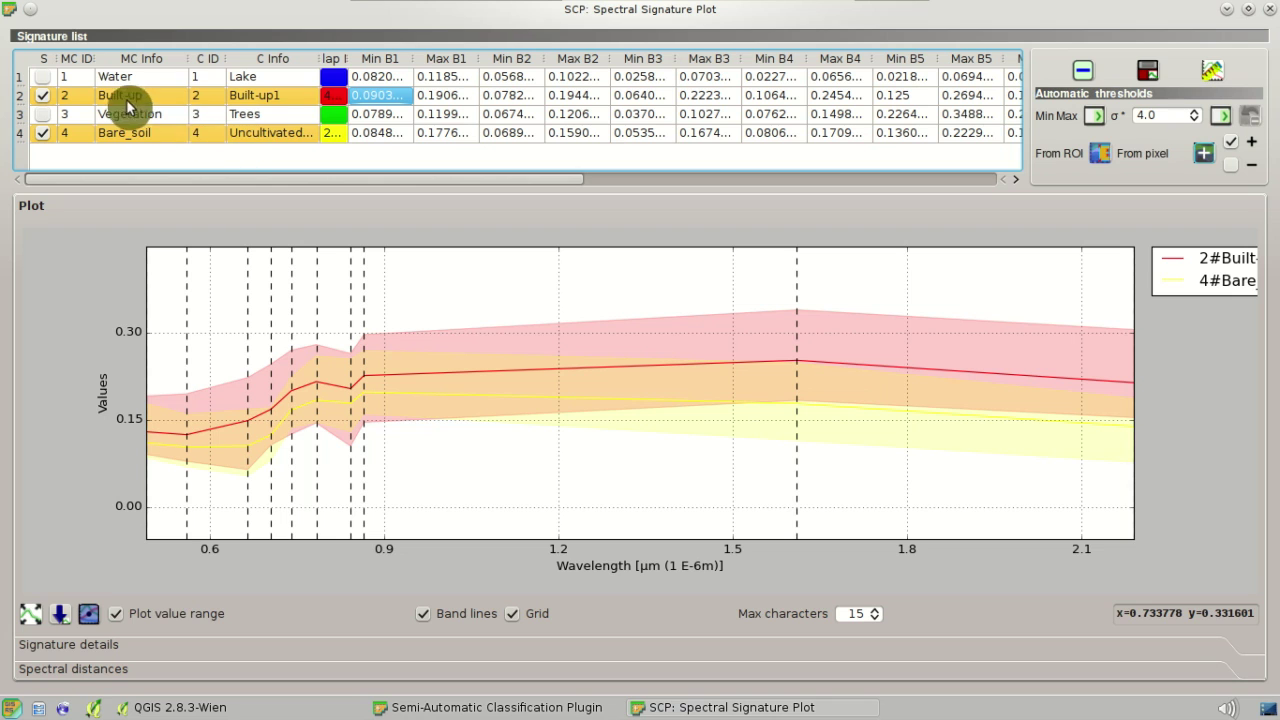
left_click_drag(347, 60, 491, 60)
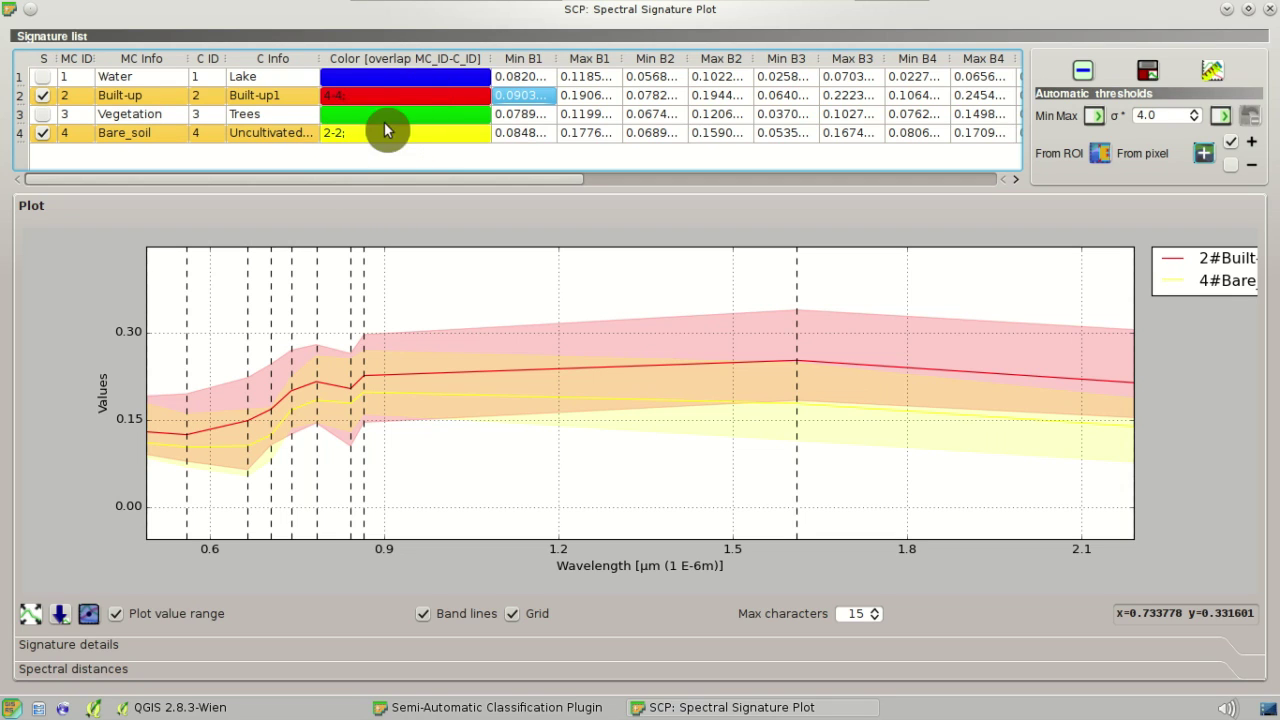
Examine the overlap entries of Built-up and Bare_soil against their MC ID and C ID values.
left_click(356, 98)
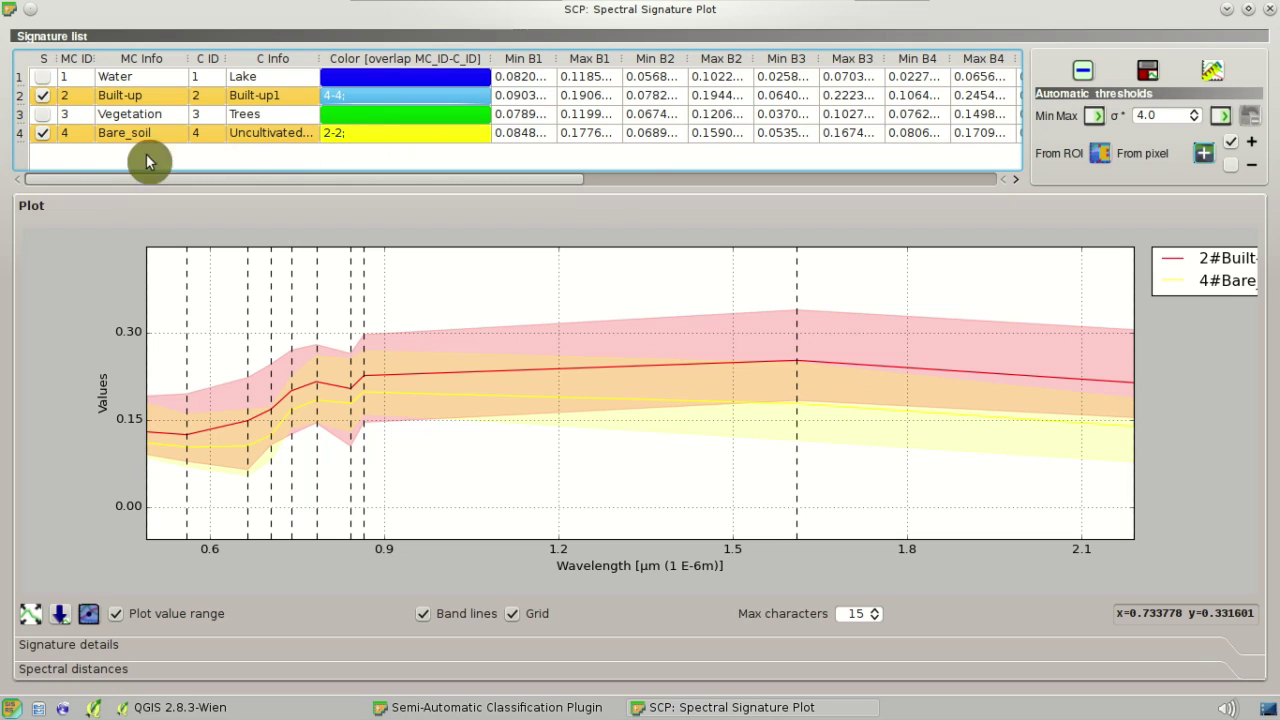
left_click(198, 138)
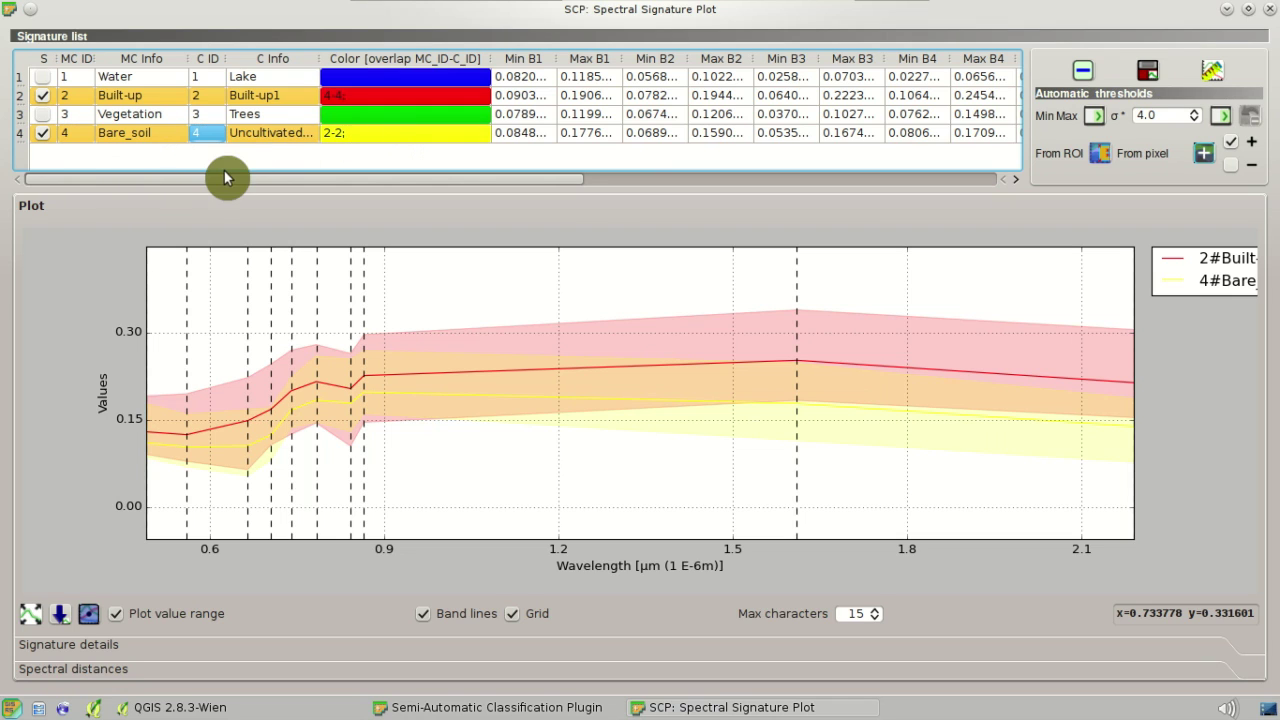
left_click(384, 135)
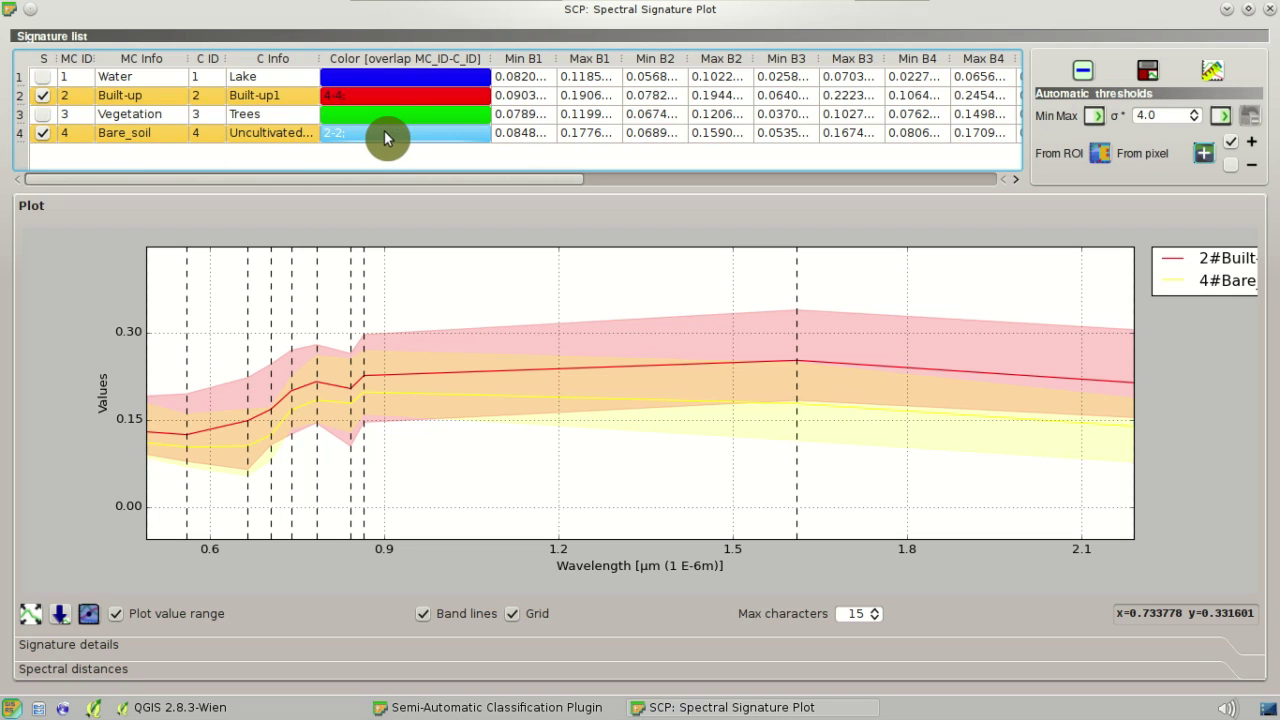
left_click(68, 96)
left_click(212, 100)
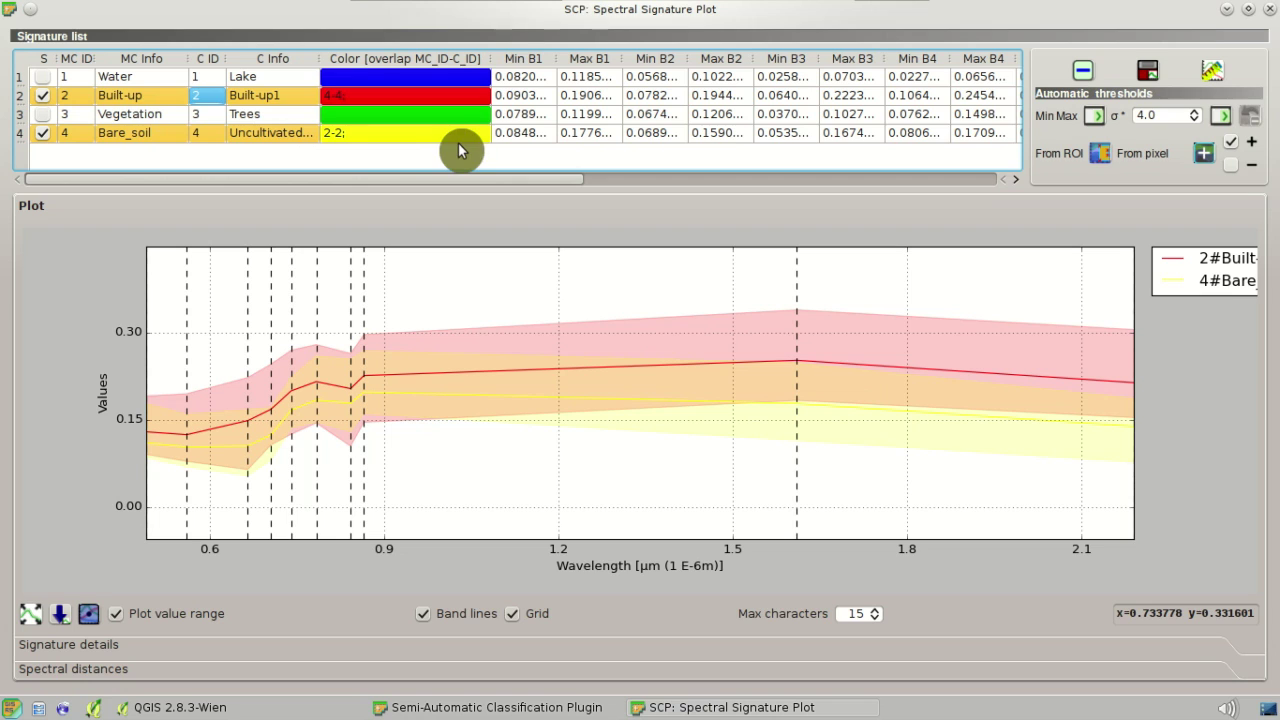
left_click(399, 155)
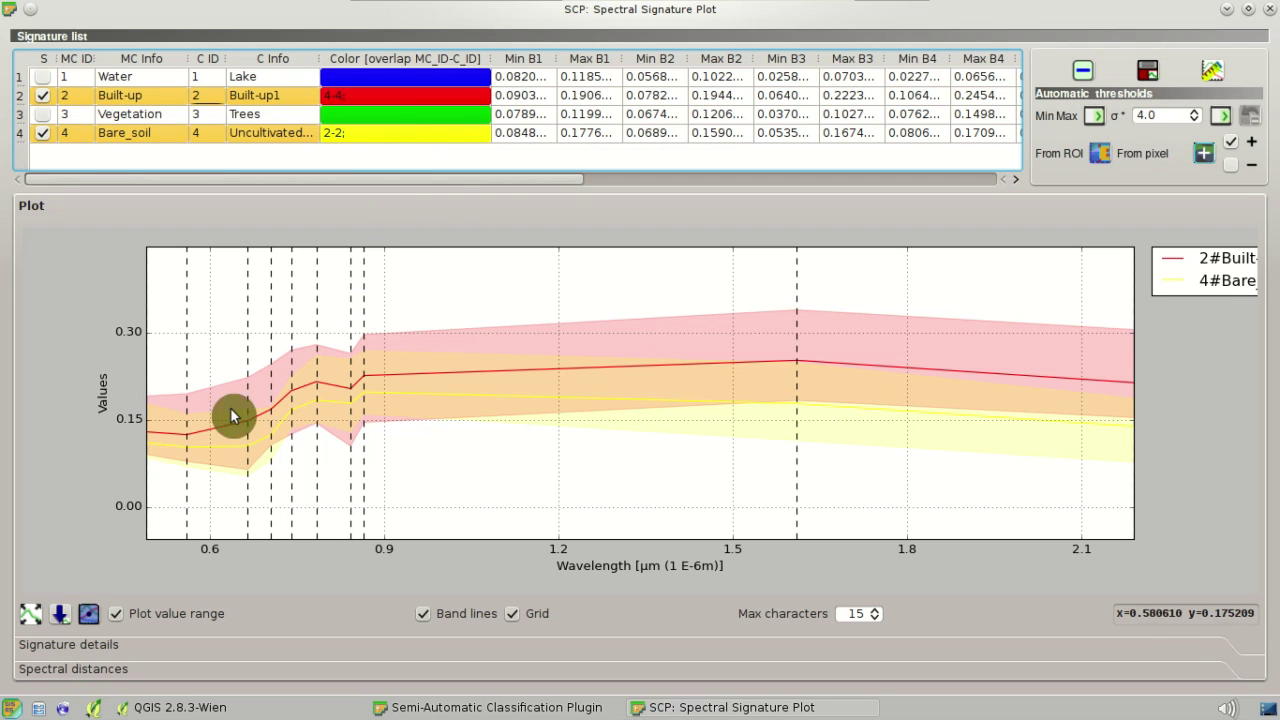
Change the plot color of the Bare_soil signature to blue (#0000FF) in the Spectral Signature Plot.
double_click(368, 136)
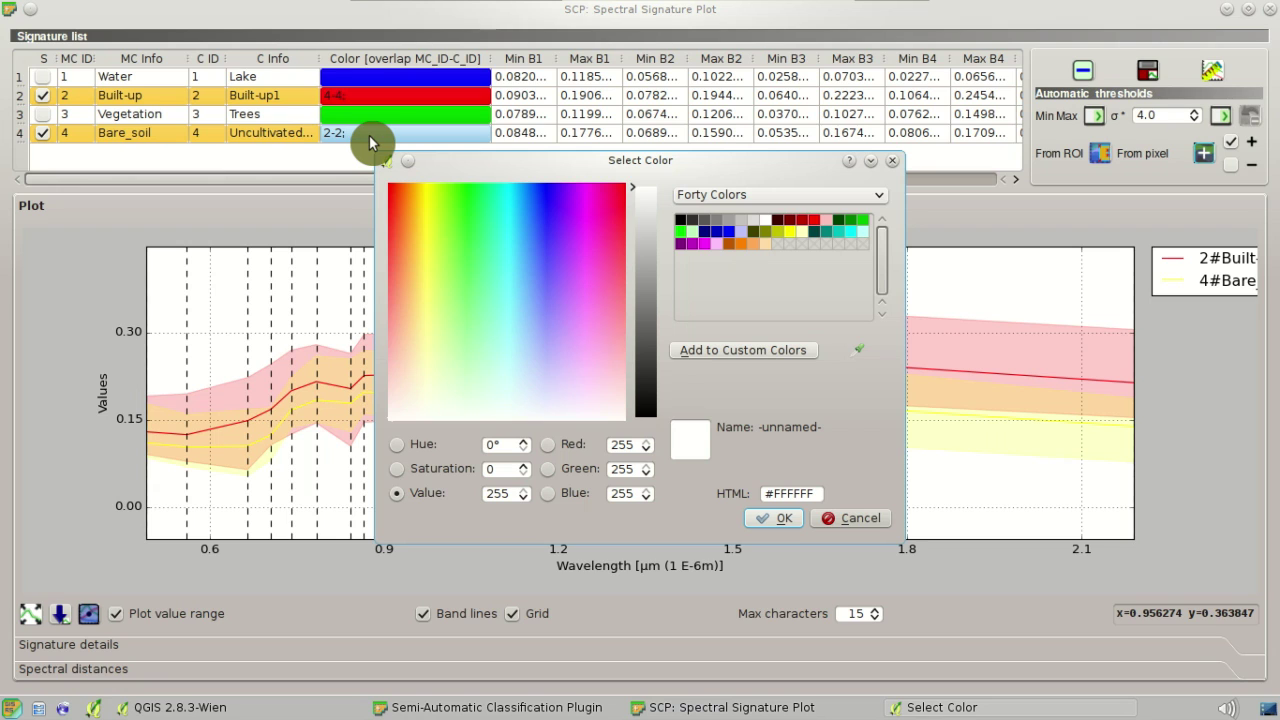
left_click(728, 236)
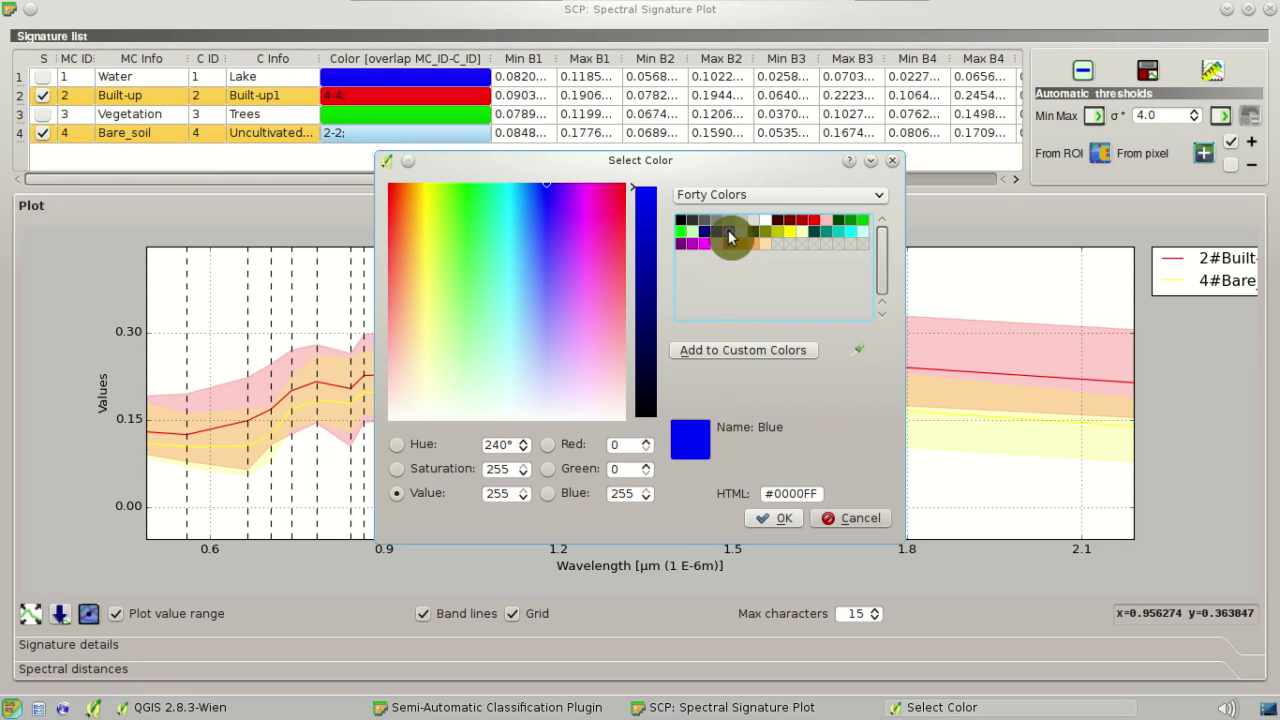
left_click(784, 520)
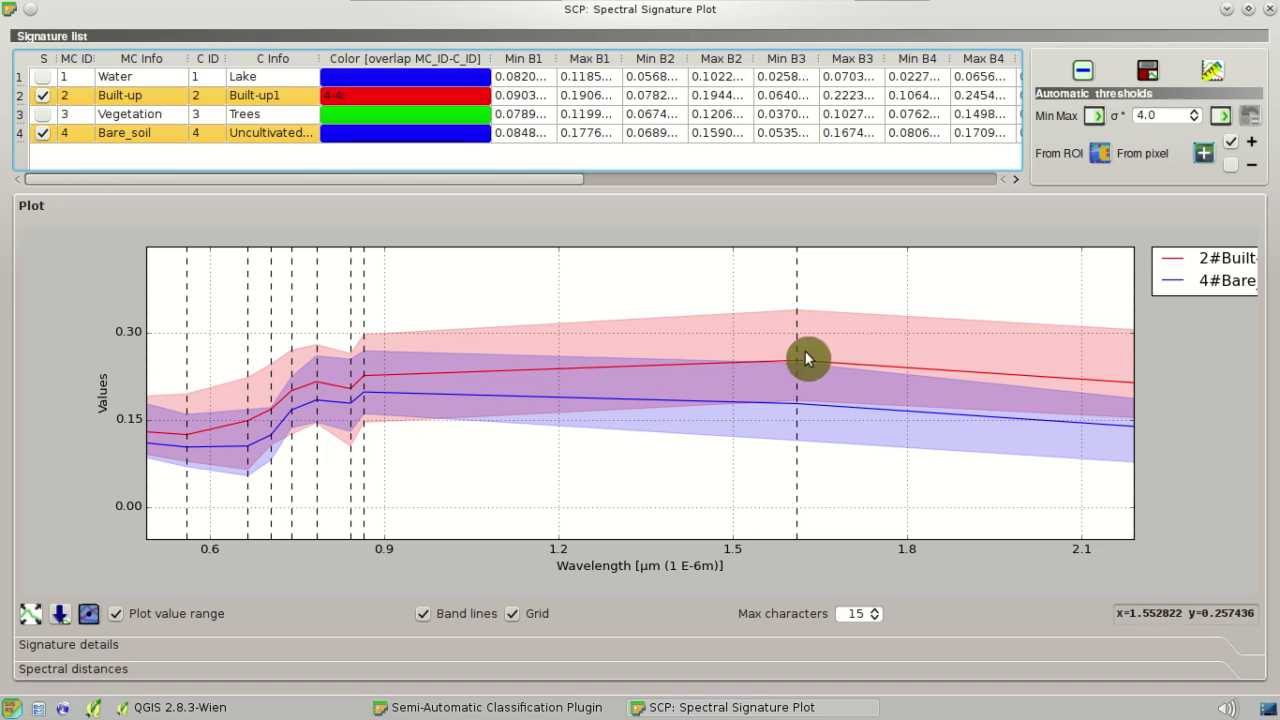
Return to the map and recalculate the classification preview, and enlarge the built-up area west of the lake.
left_click(1227, 9)
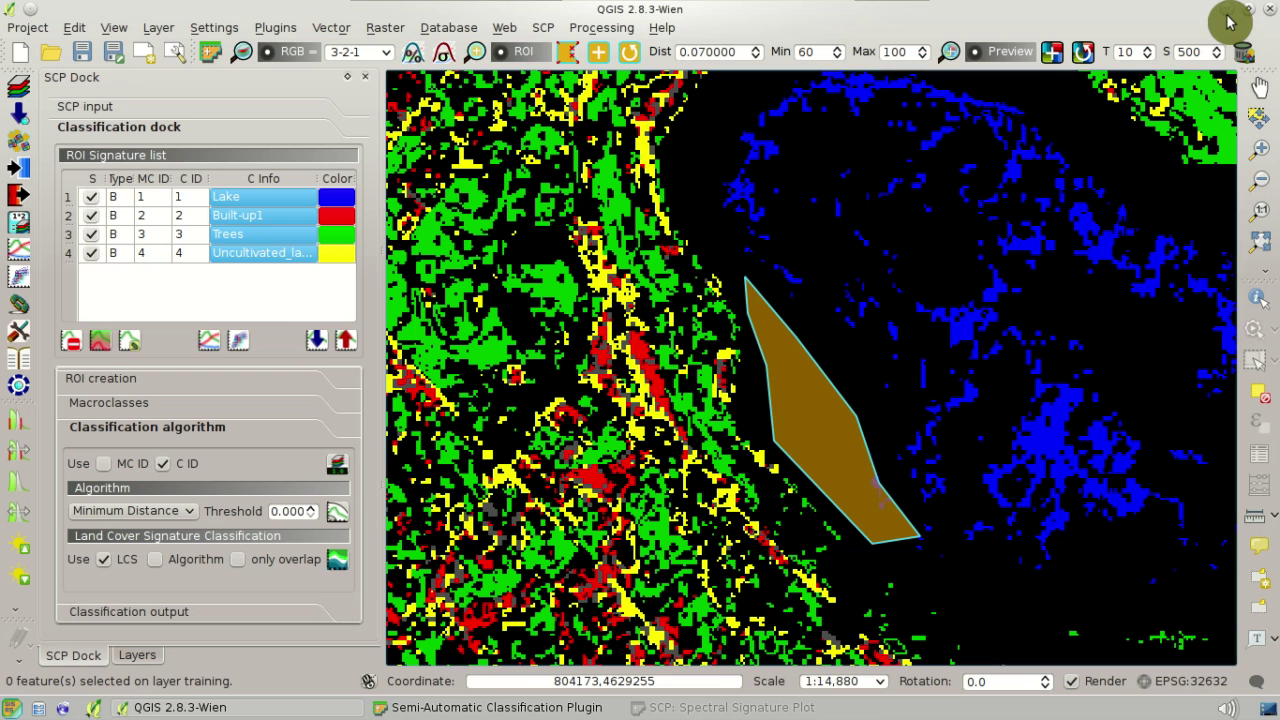
left_click(1085, 51)
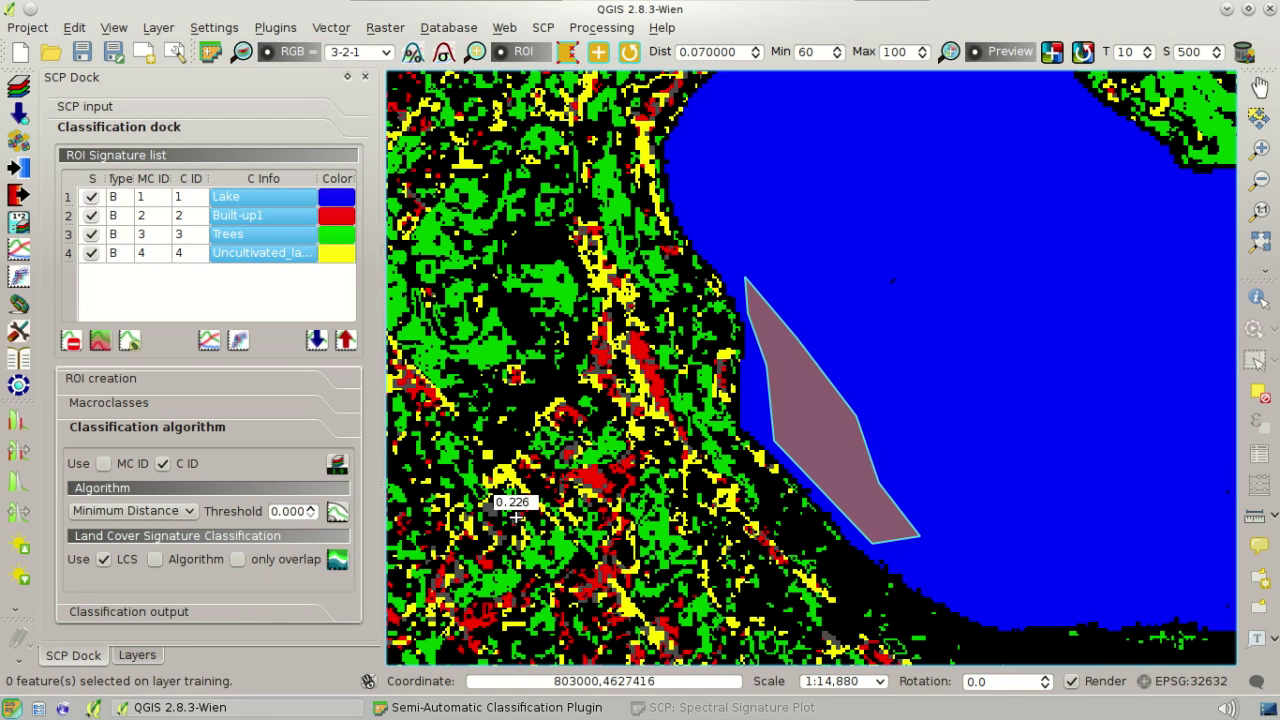
scroll(513, 515, "up", 1)
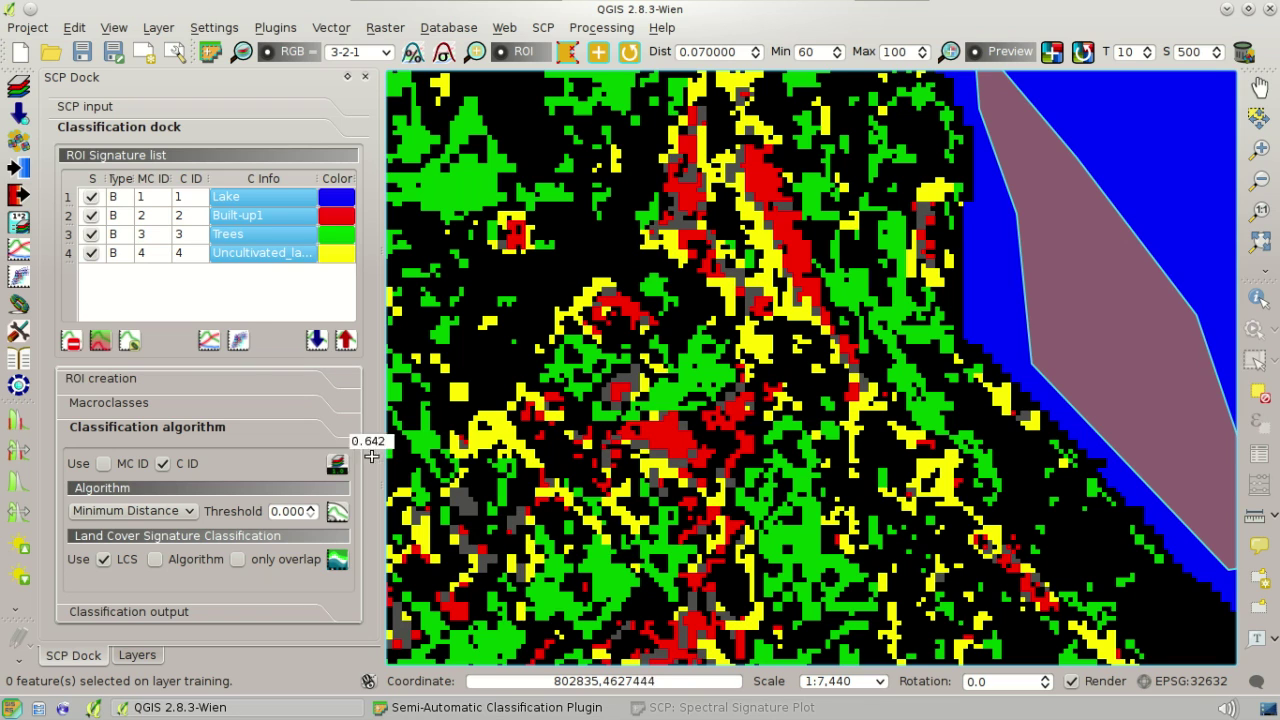
Exclude the uncultivated land signature (MC ID 4) from the classification and recalculate the preview.
left_click(151, 282)
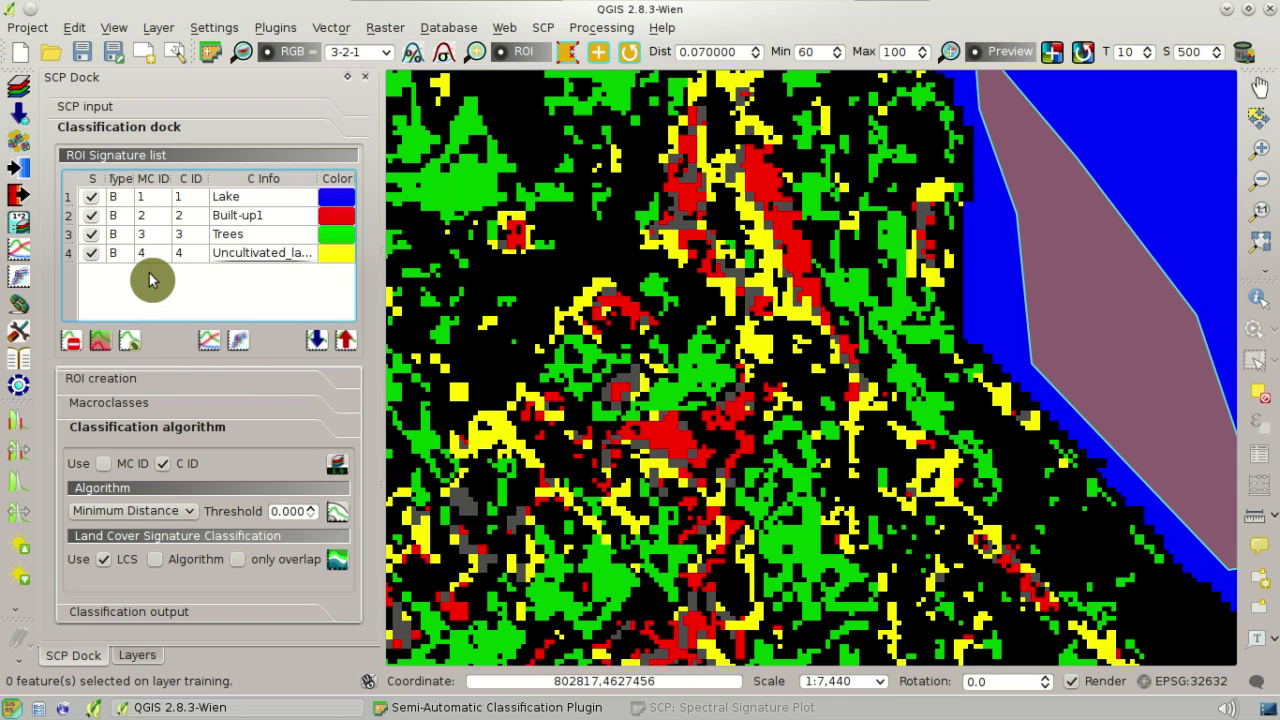
left_click(91, 253)
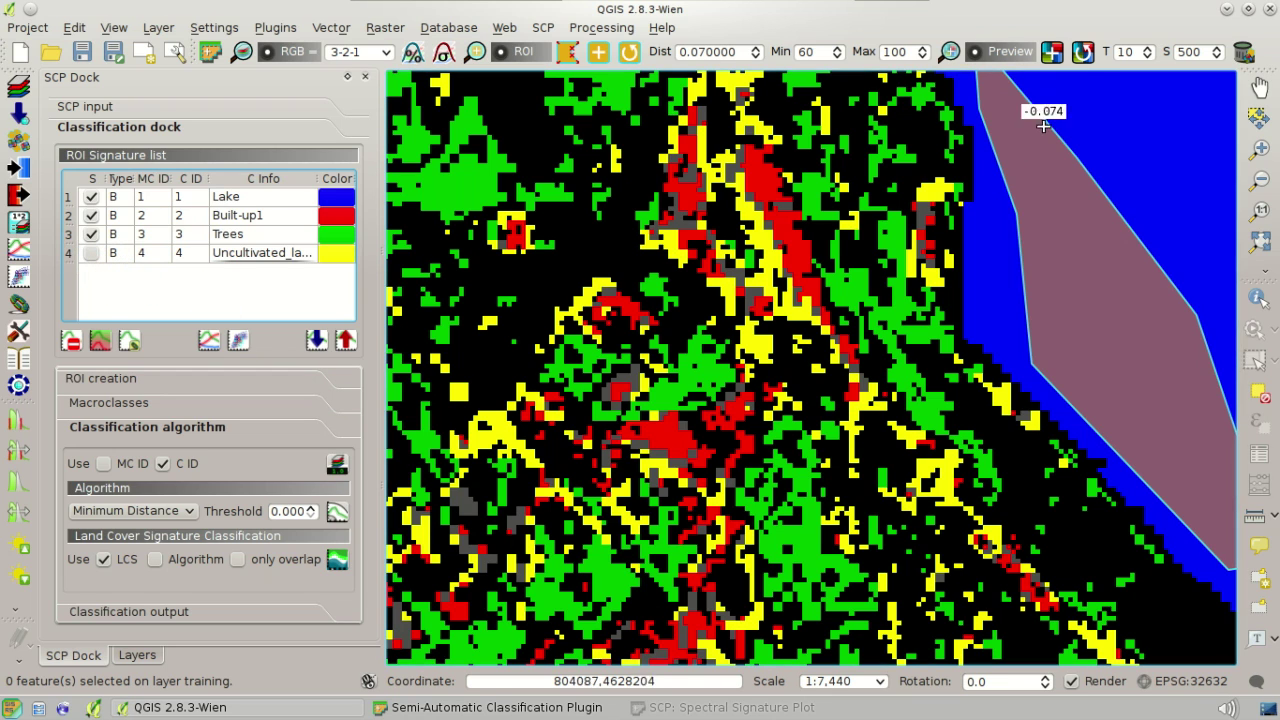
left_click(1085, 53)
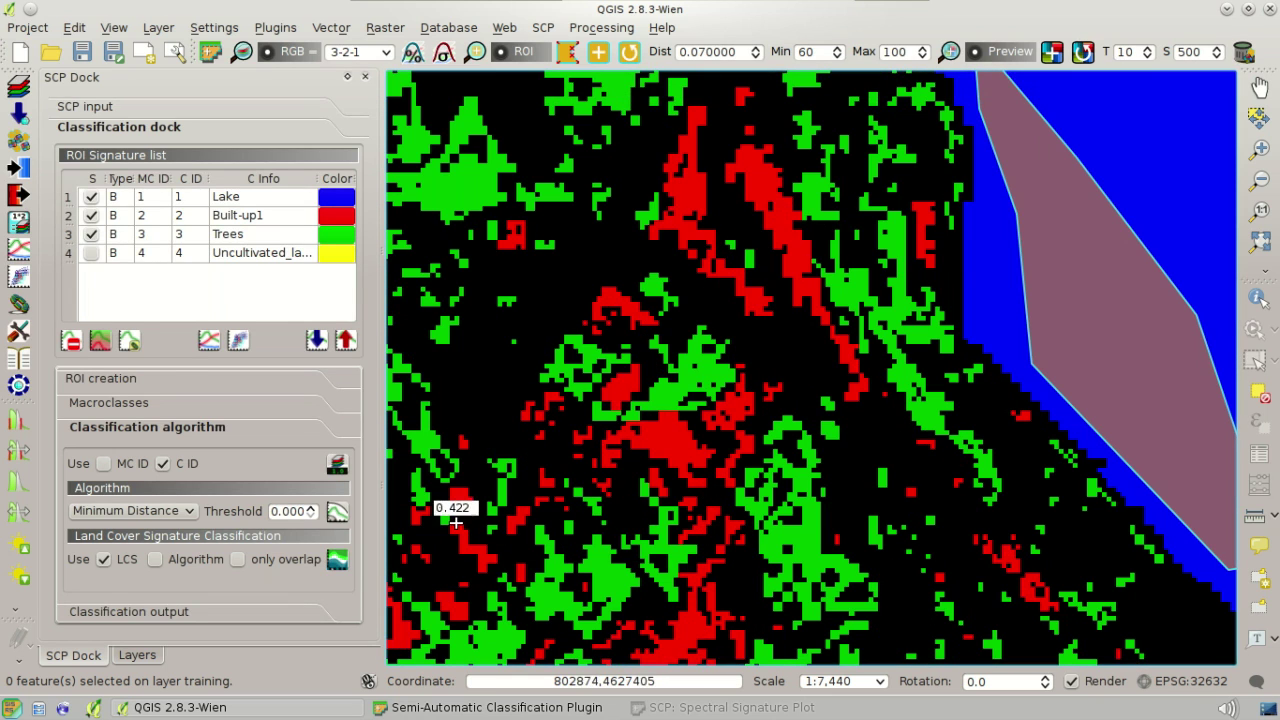
Include the uncultivated land signature again, exclude Built-up1 instead, and recalculate the classification preview.
left_click(100, 284)
left_click(92, 254)
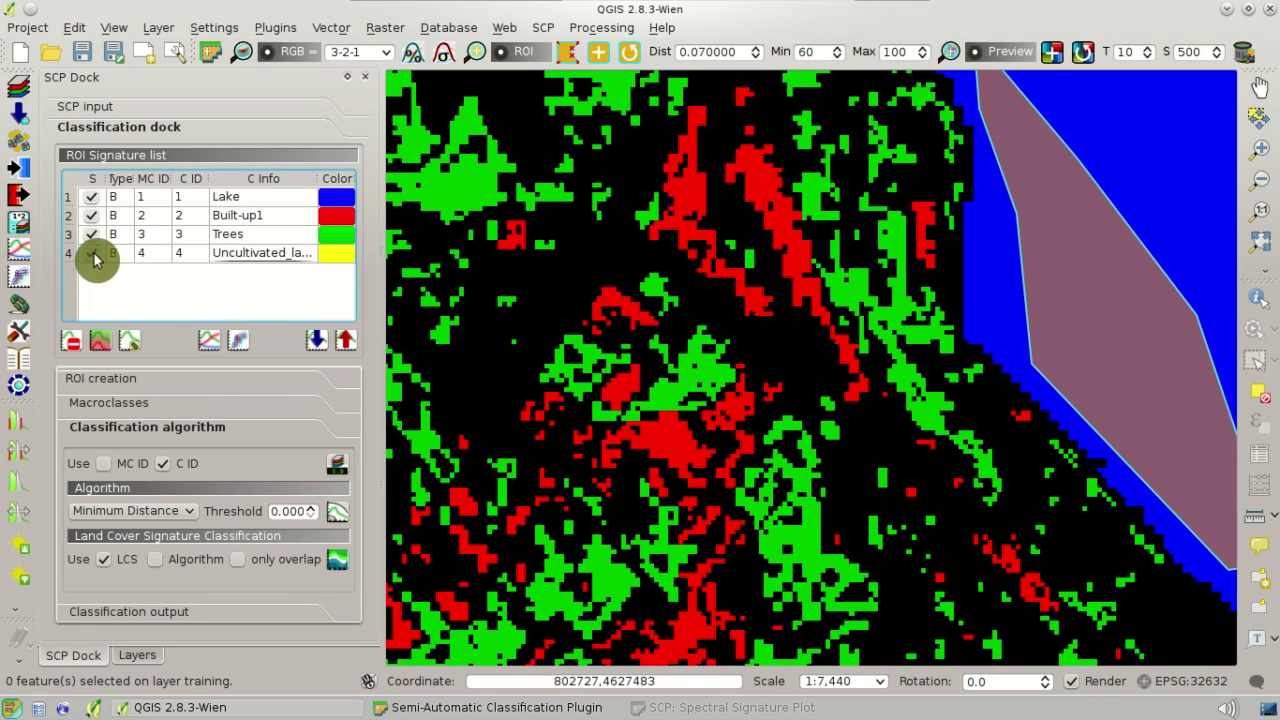
left_click(93, 219)
left_click(1083, 51)
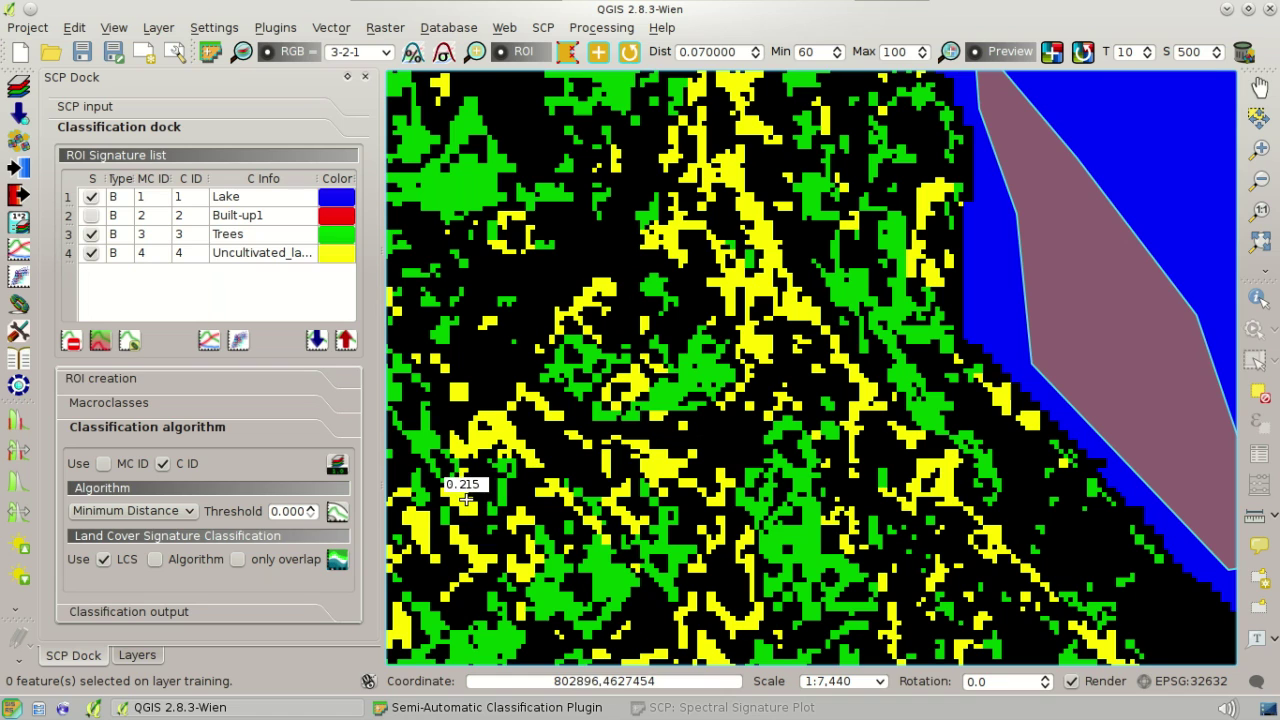
Include the Built-up1 signature again and recalculate the classification preview with all four signatures.
left_click(91, 216)
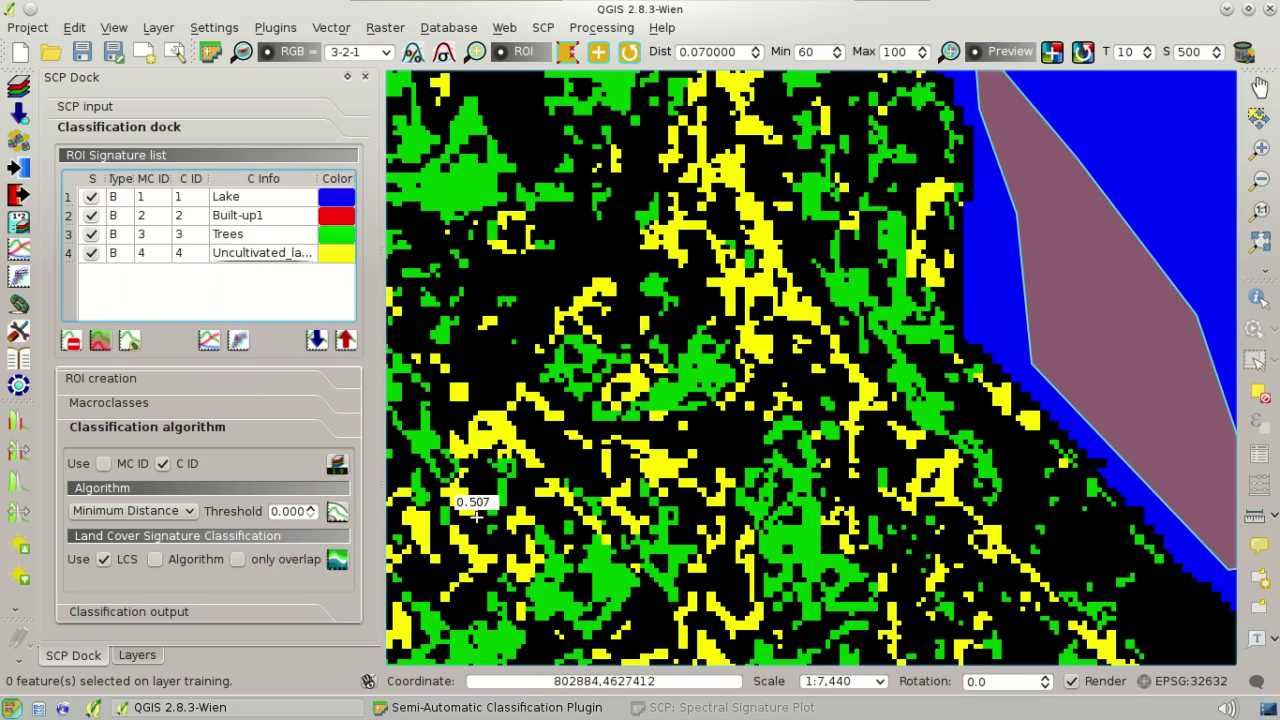
left_click(1082, 52)
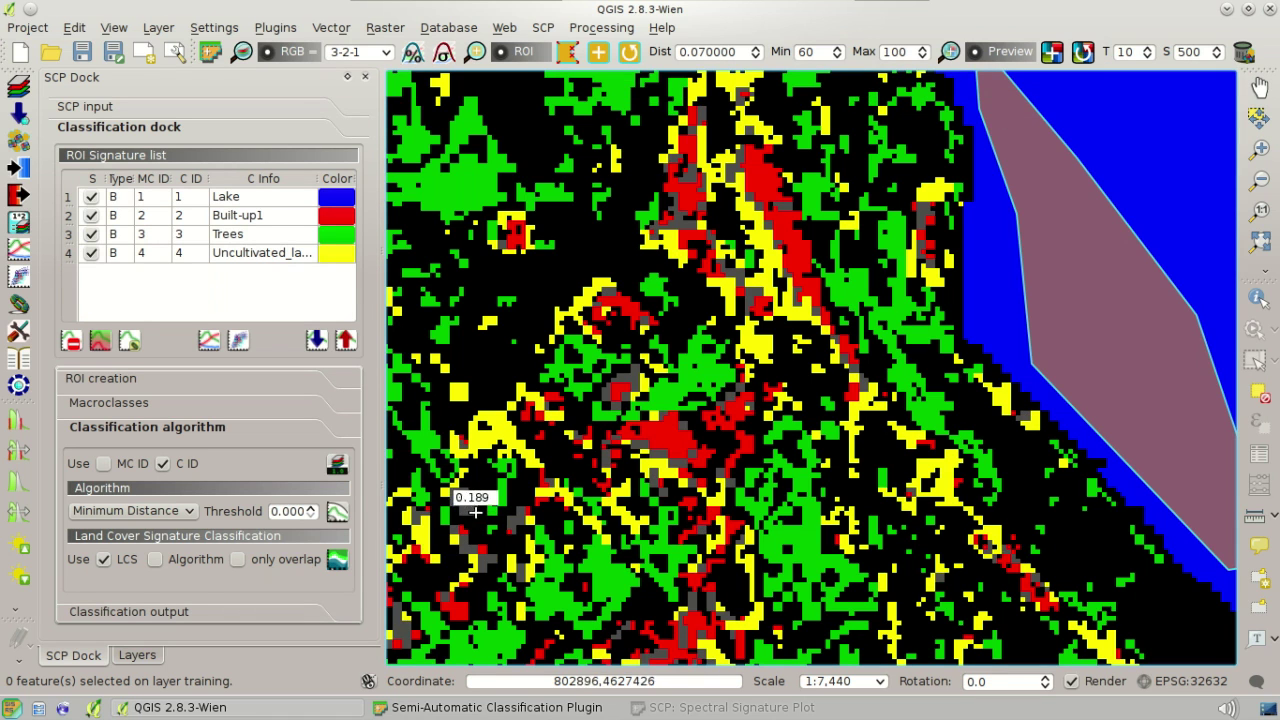
Go back to the Spectral Signature Plot and open the Min B1 values of Built-up and Bare_soil for editing.
left_click(673, 710)
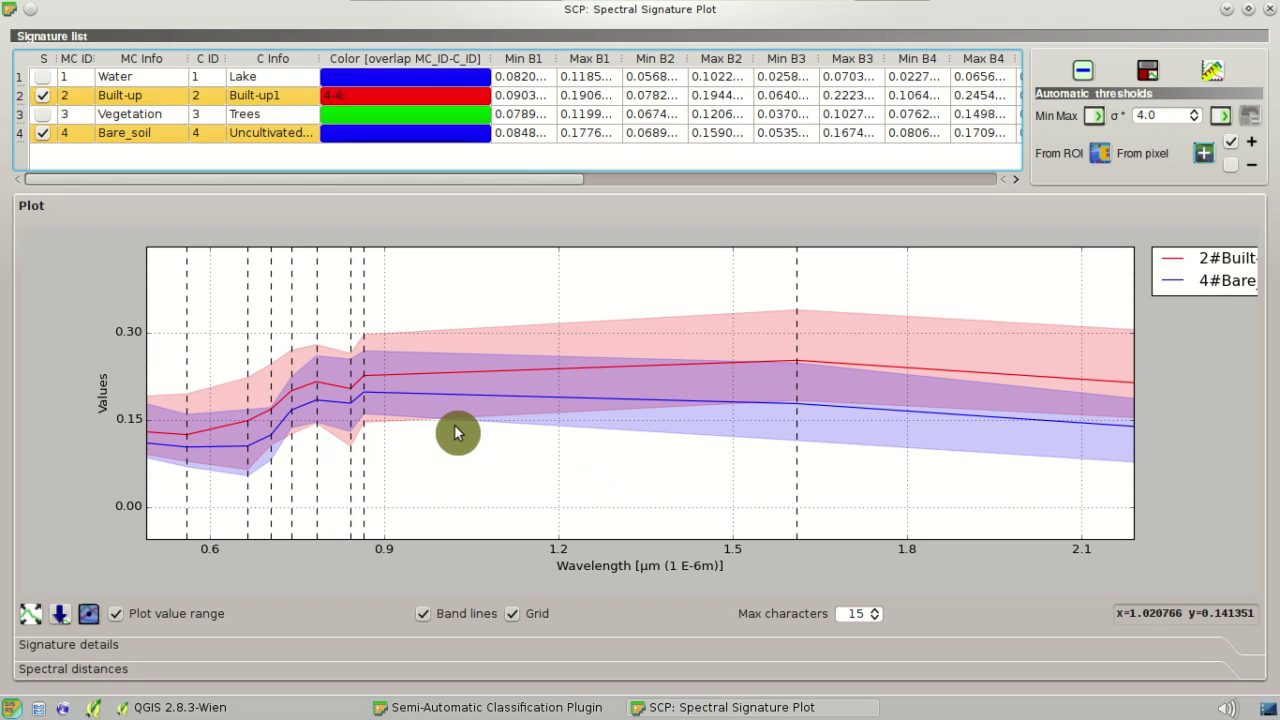
double_click(542, 96)
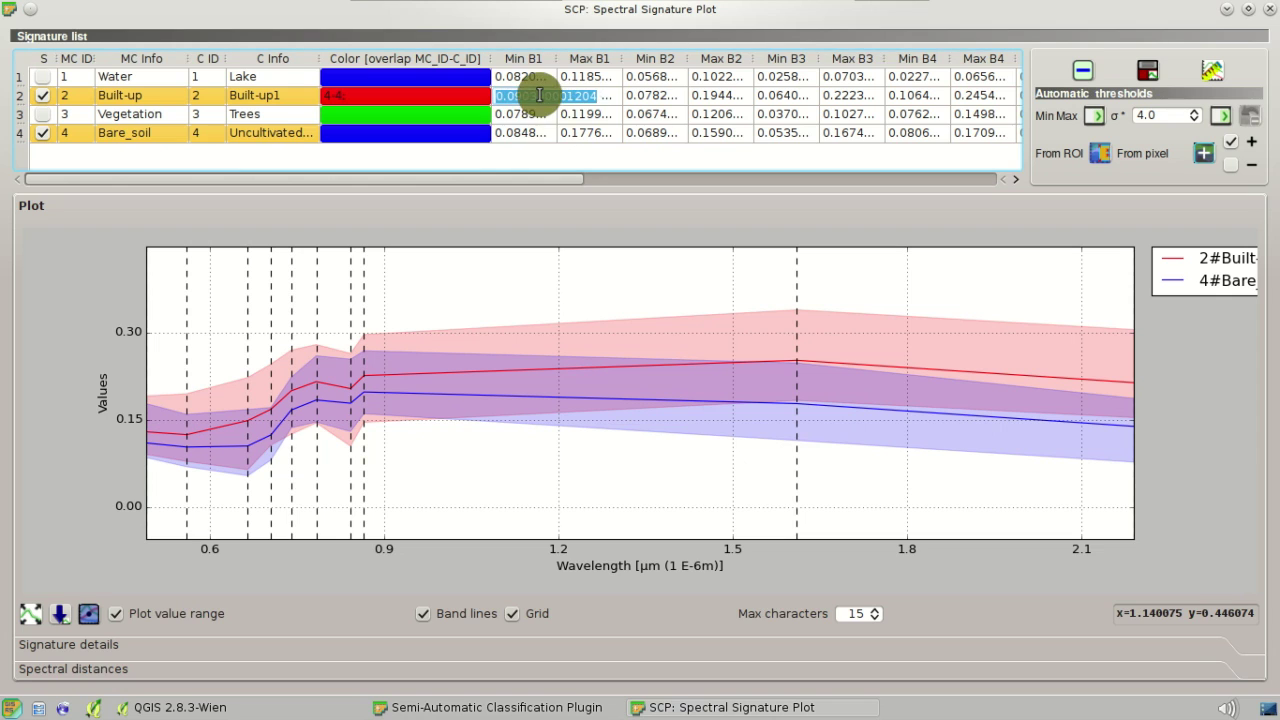
double_click(541, 134)
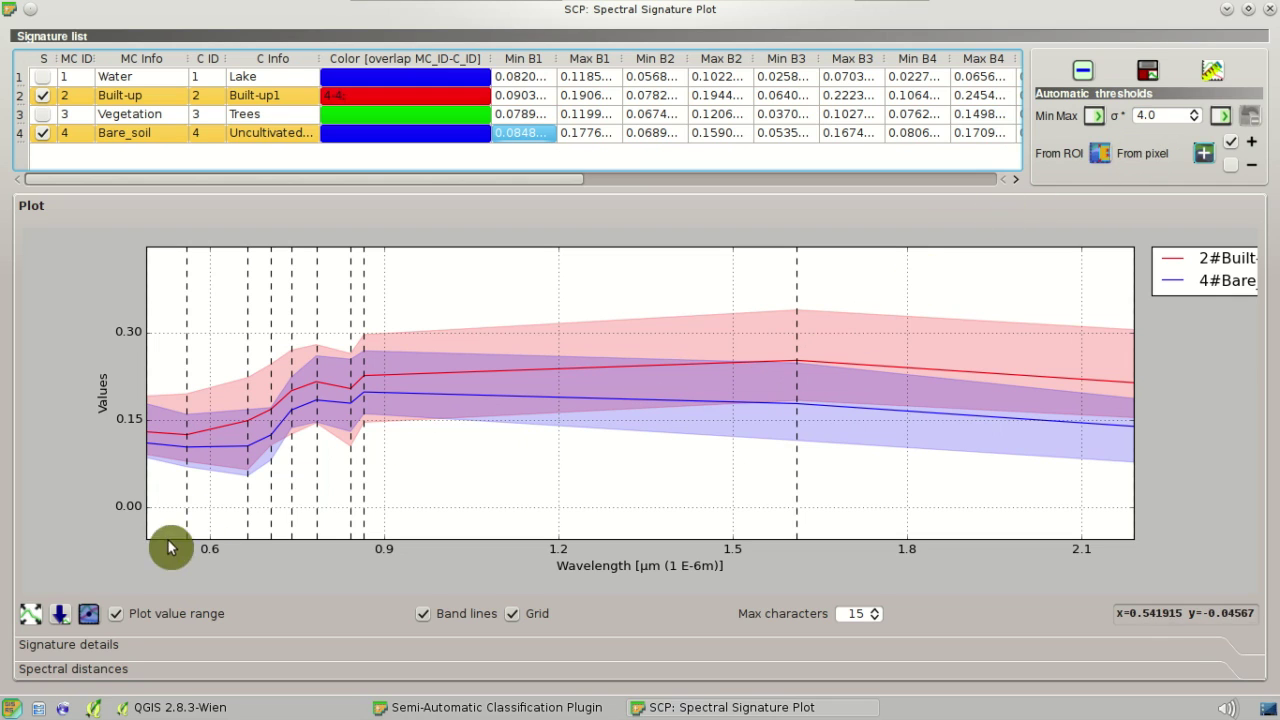
Edit the Bare_soil range directly in the plot, lowering its maximum at the 2.19 µm band to about 0.15, at Built-up's lower limit.
left_click(86, 614)
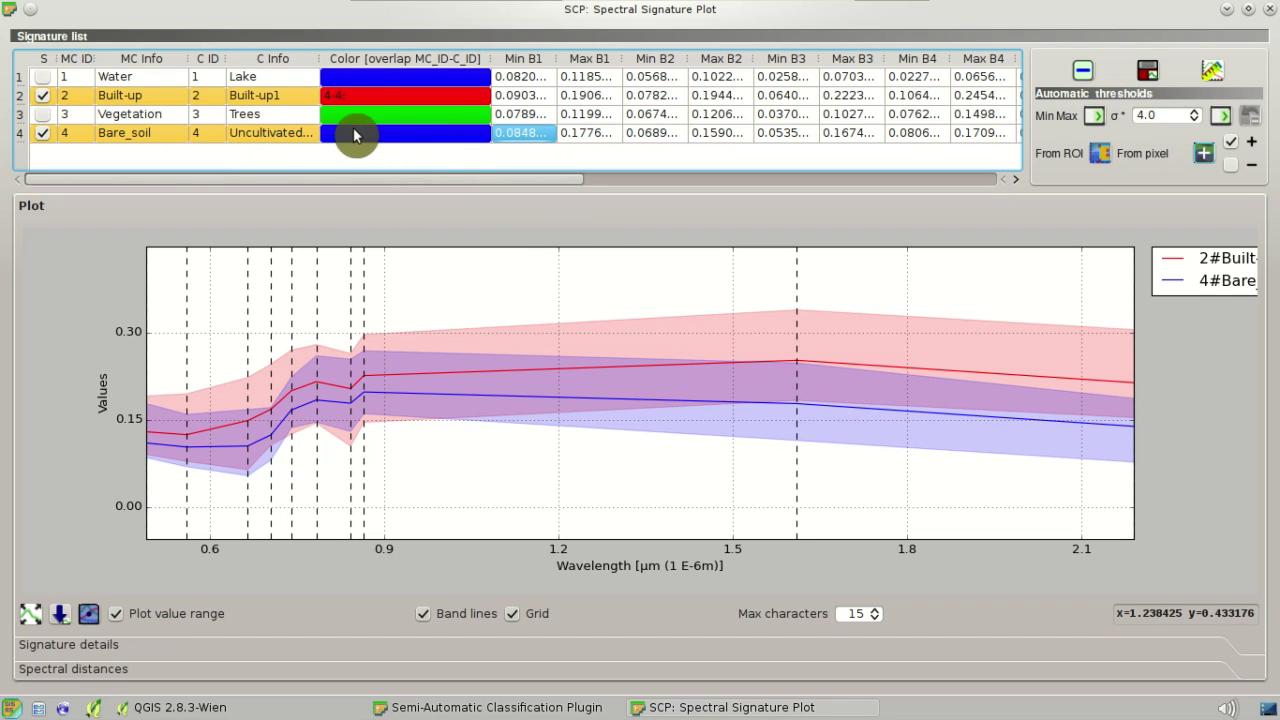
left_click(22, 133)
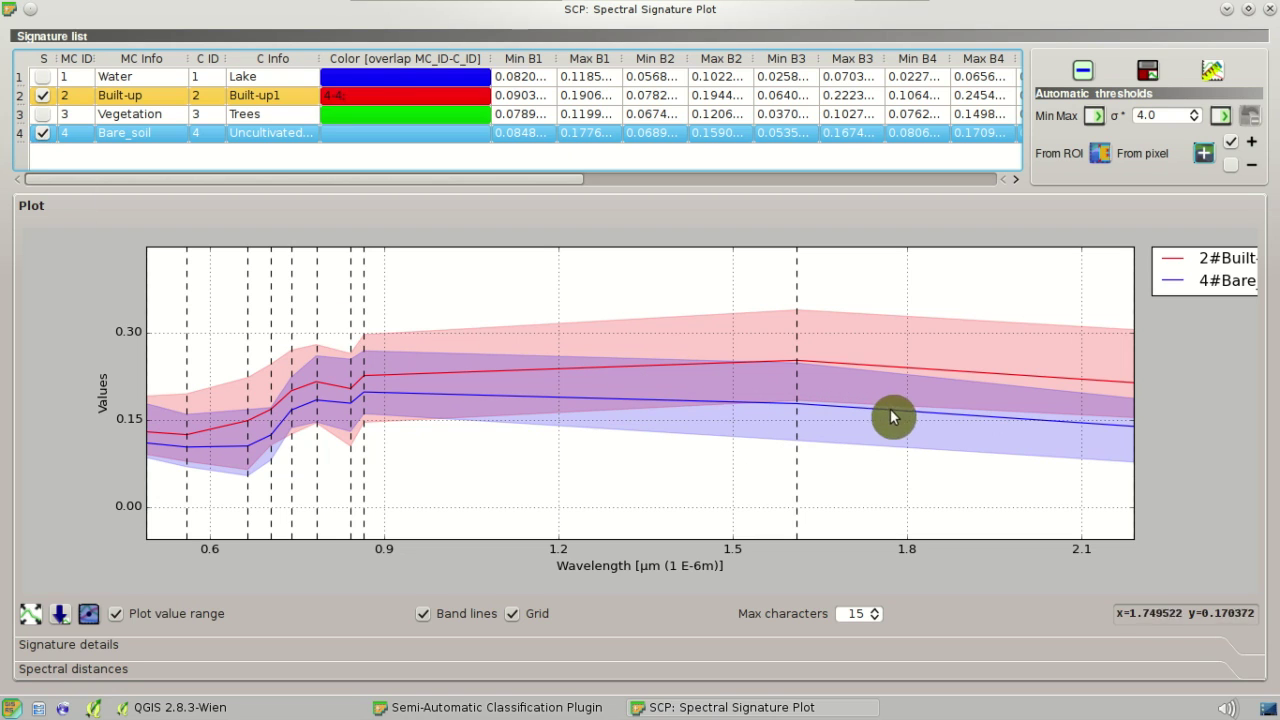
left_click(1050, 423)
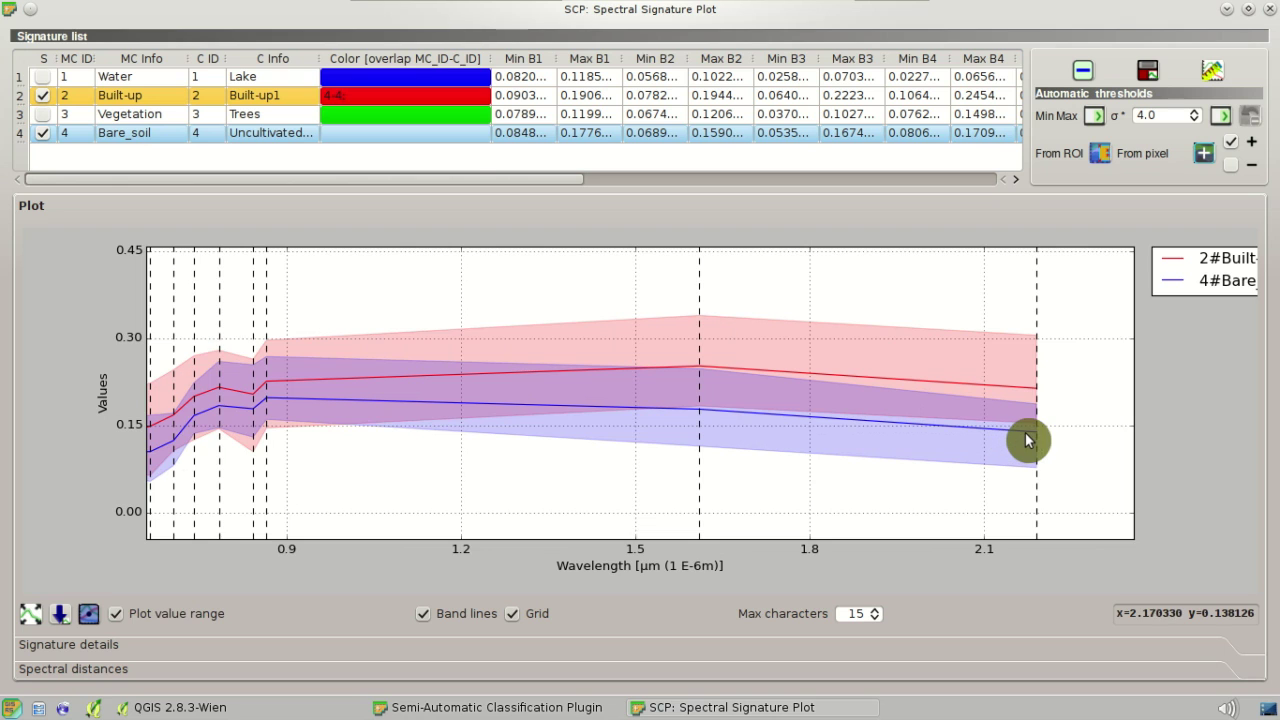
scroll(1028, 440, "up", 2)
left_click_drag(1029, 437, 677, 431)
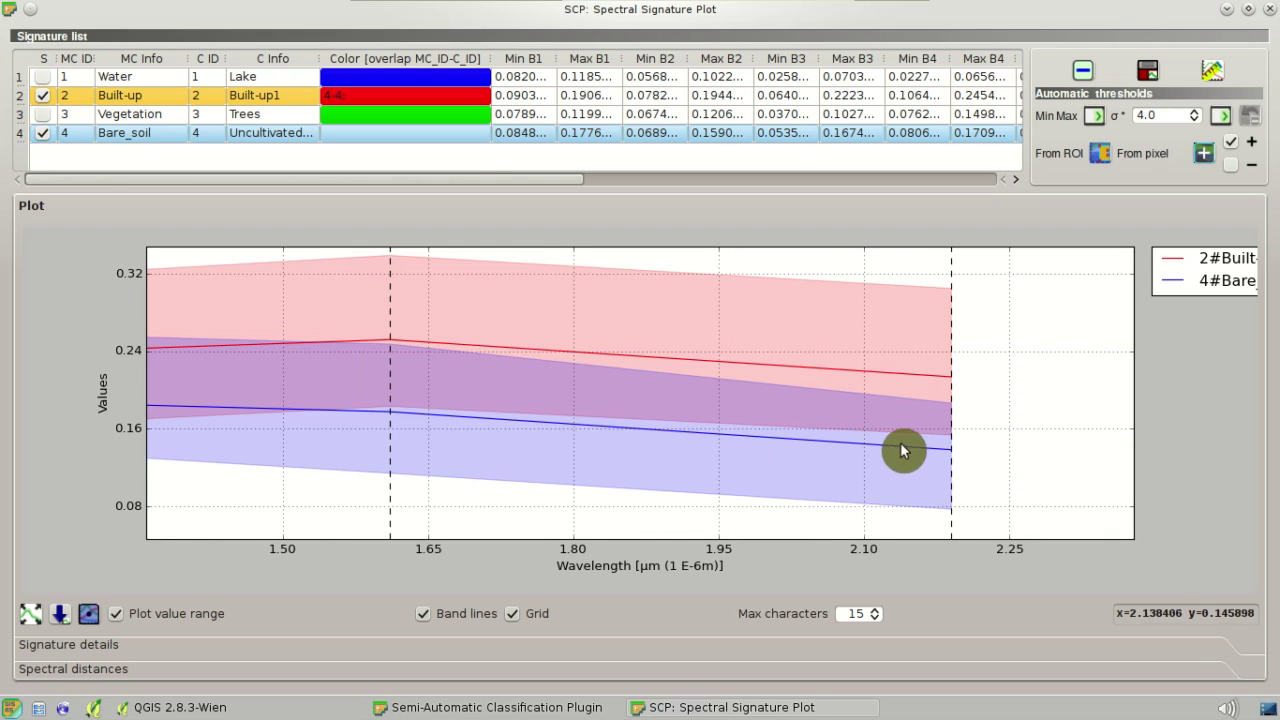
left_click_drag(900, 450, 777, 449)
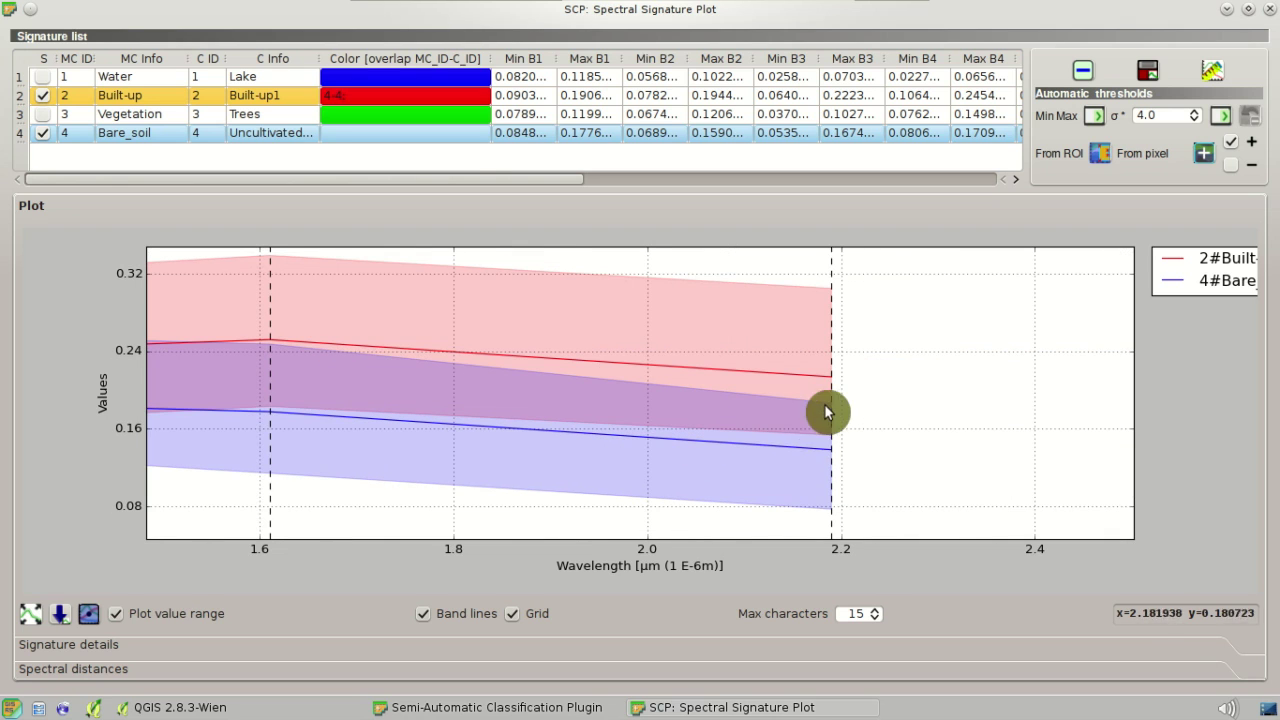
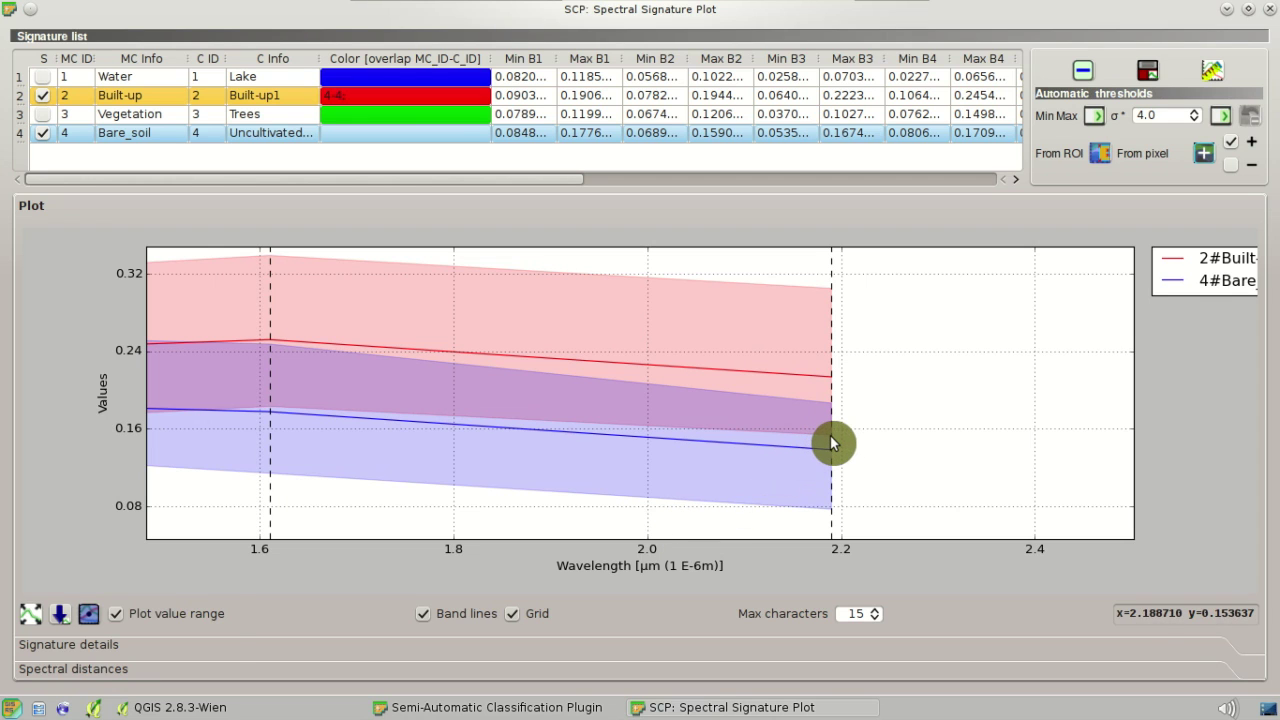
left_click(830, 436)
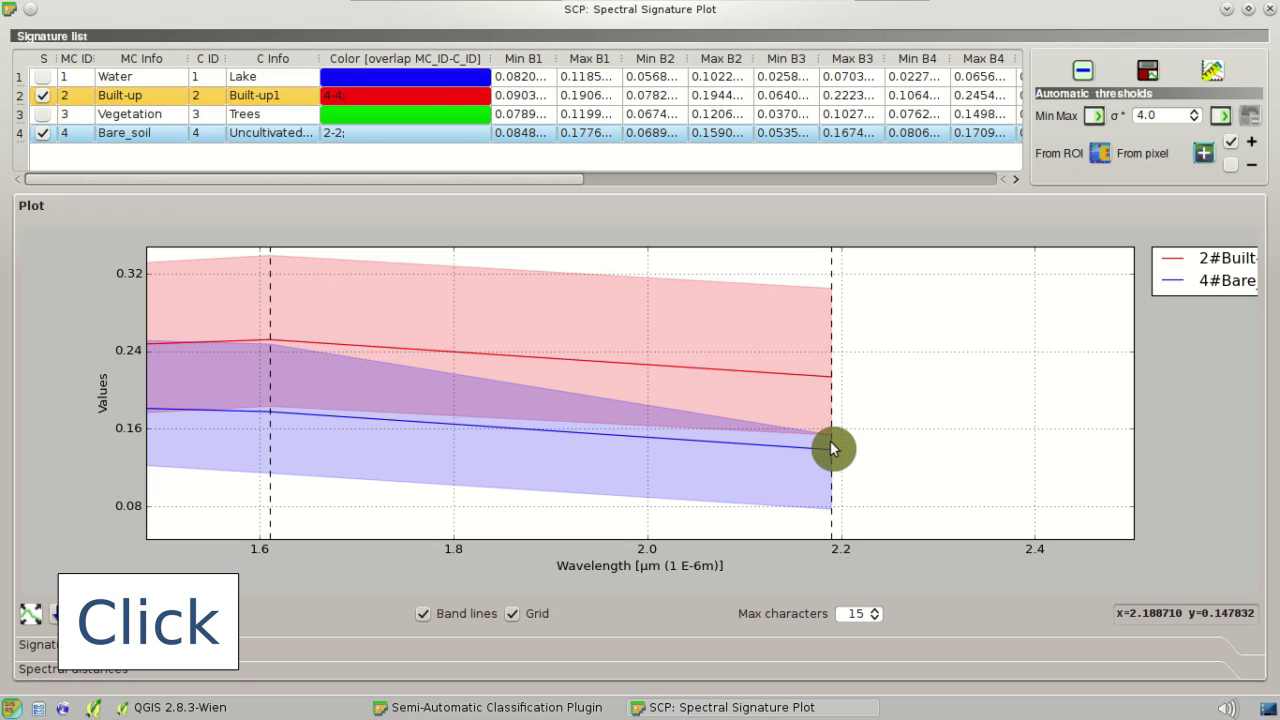
Lower Bare_soil's maximum at the 2.19 µm band to about 0.148 in the plot and inspect its separation from Built-up.
left_click(86, 140)
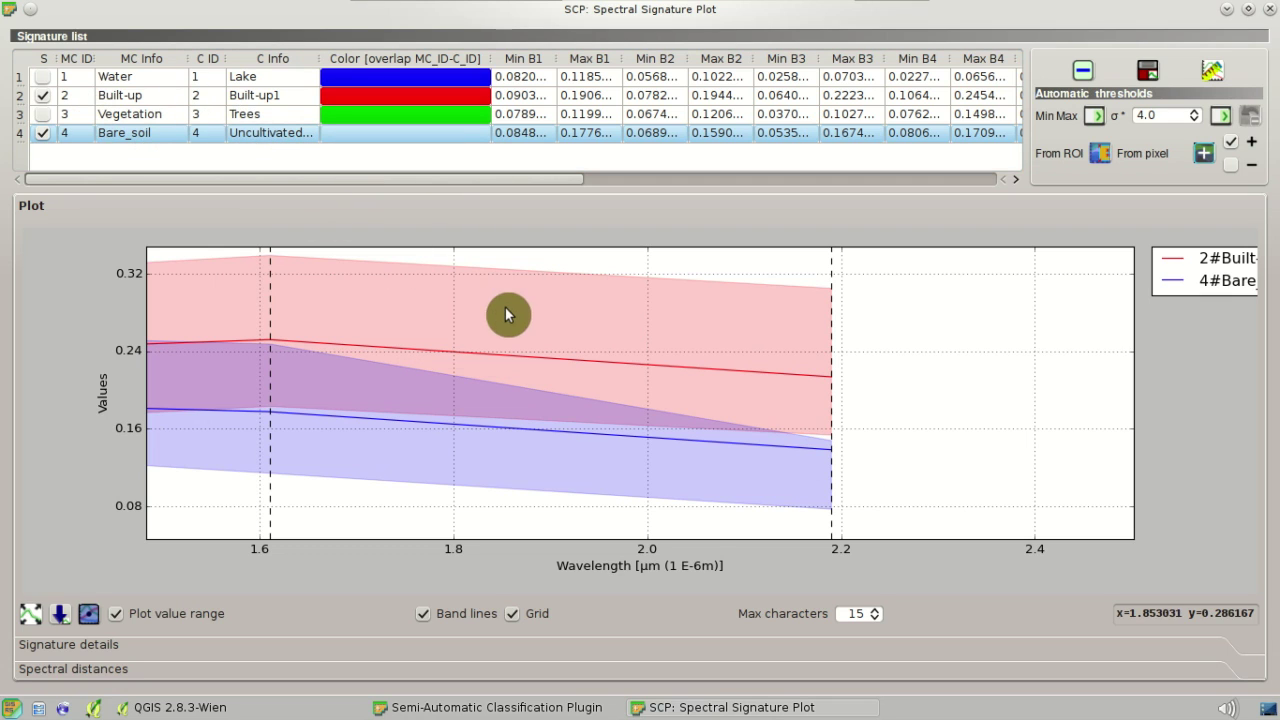
left_click(29, 613)
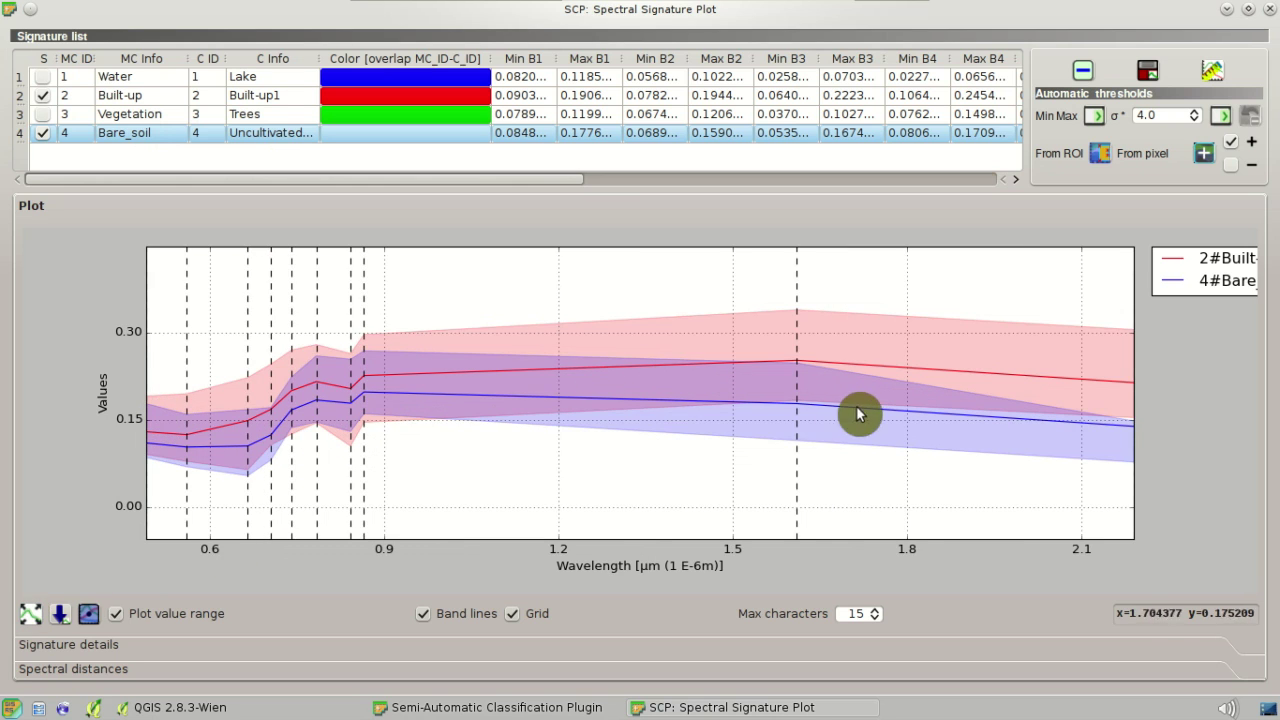
scroll(1083, 420, "up", 2)
left_click_drag(1043, 413, 777, 407)
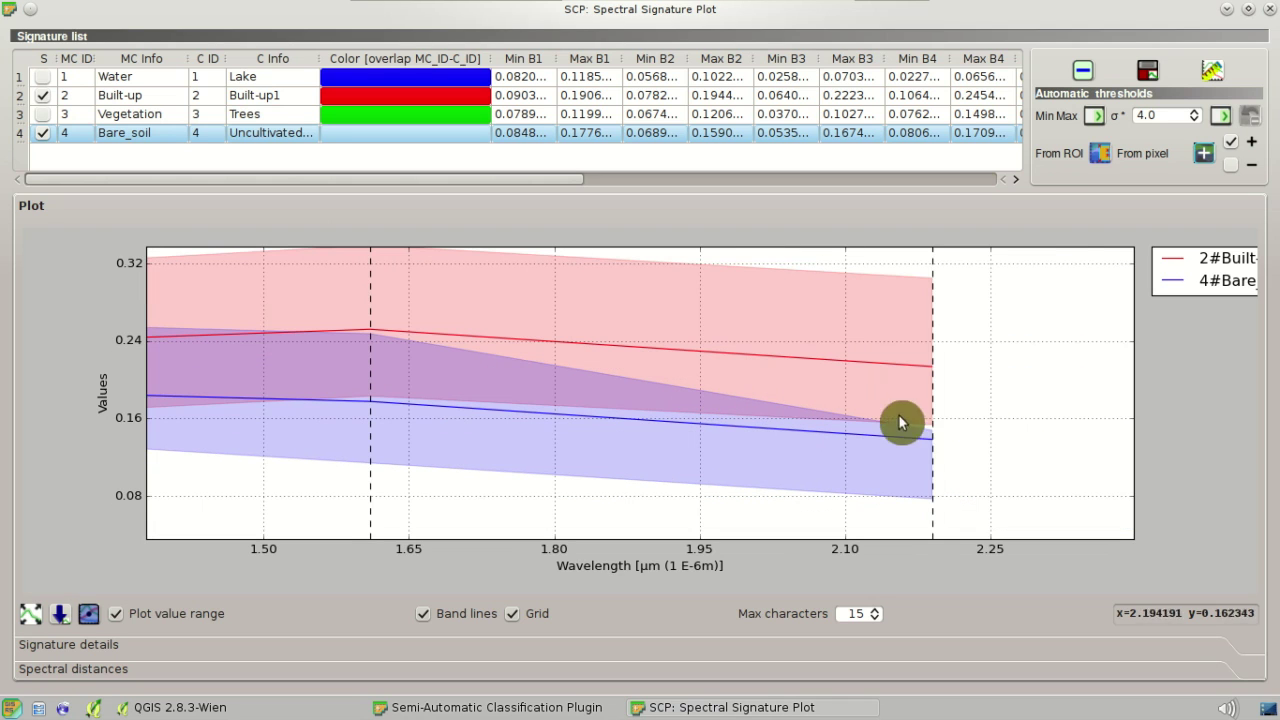
scroll(920, 456, "up", 2)
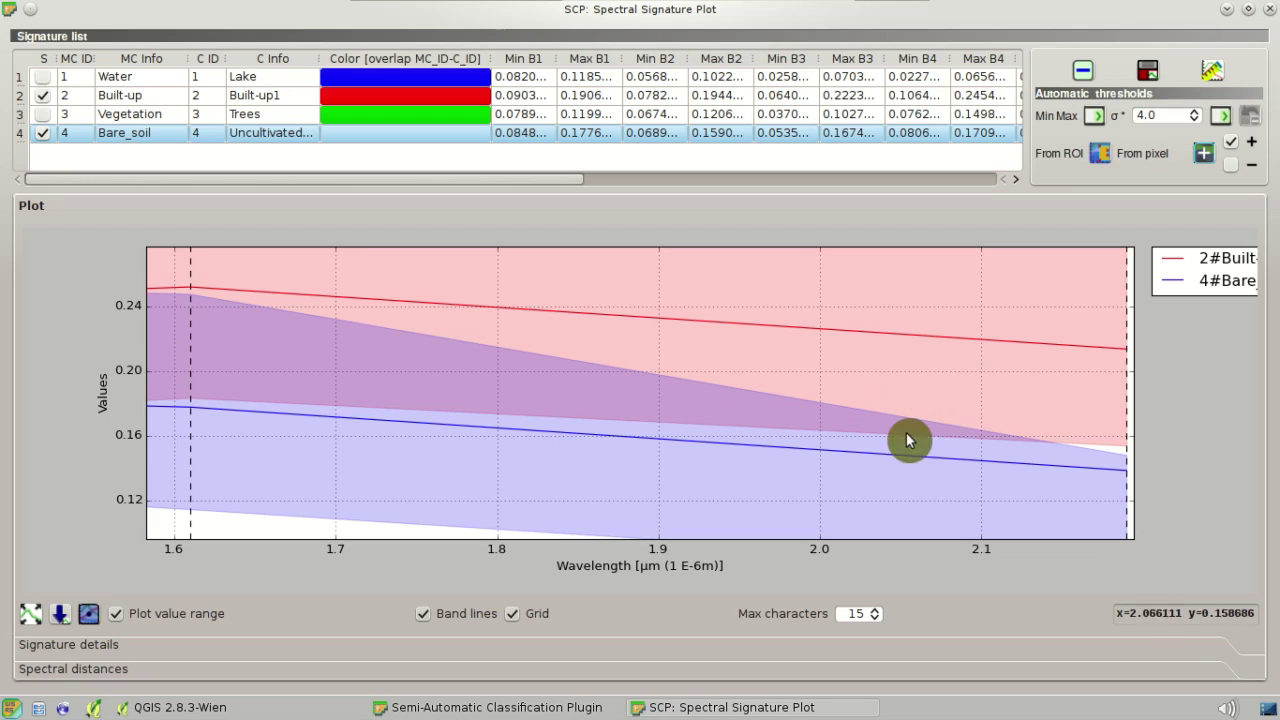
left_click_drag(906, 432, 834, 417)
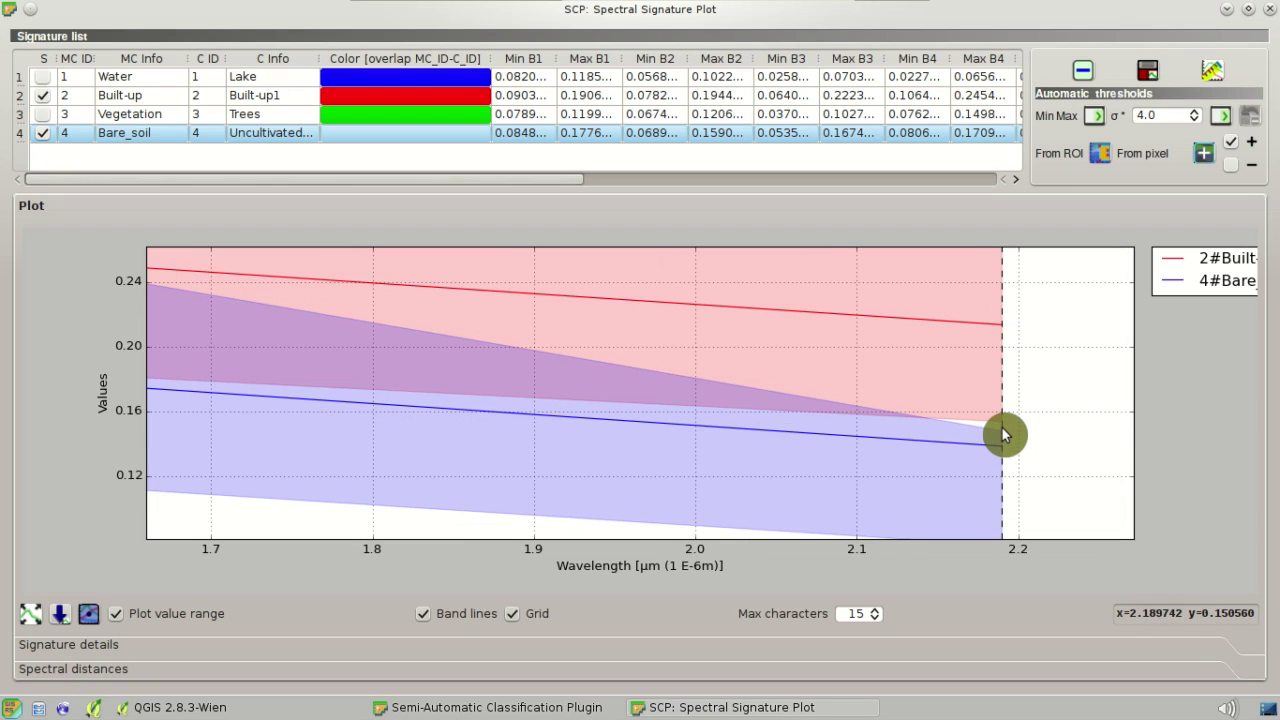
scroll(1001, 426, "down", 2)
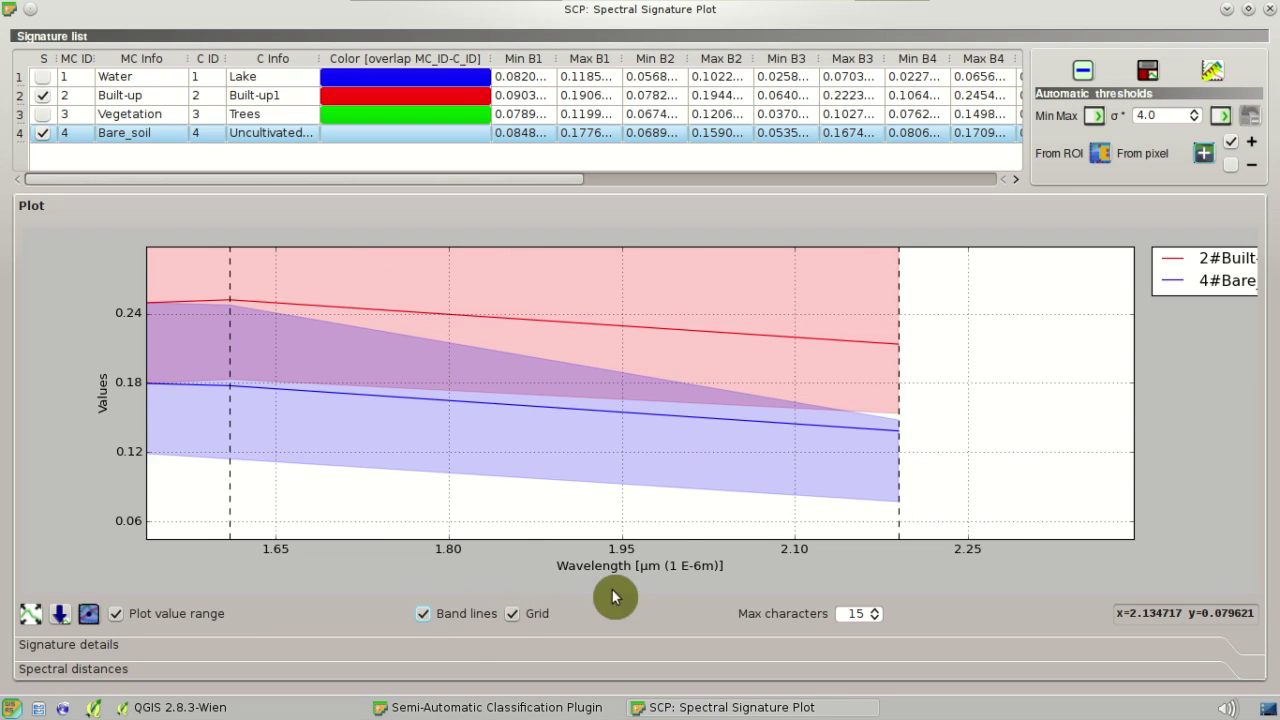
Recalculate the classification preview with the edited Bare_soil range and review both signature ranges across all bands.
left_click(1227, 12)
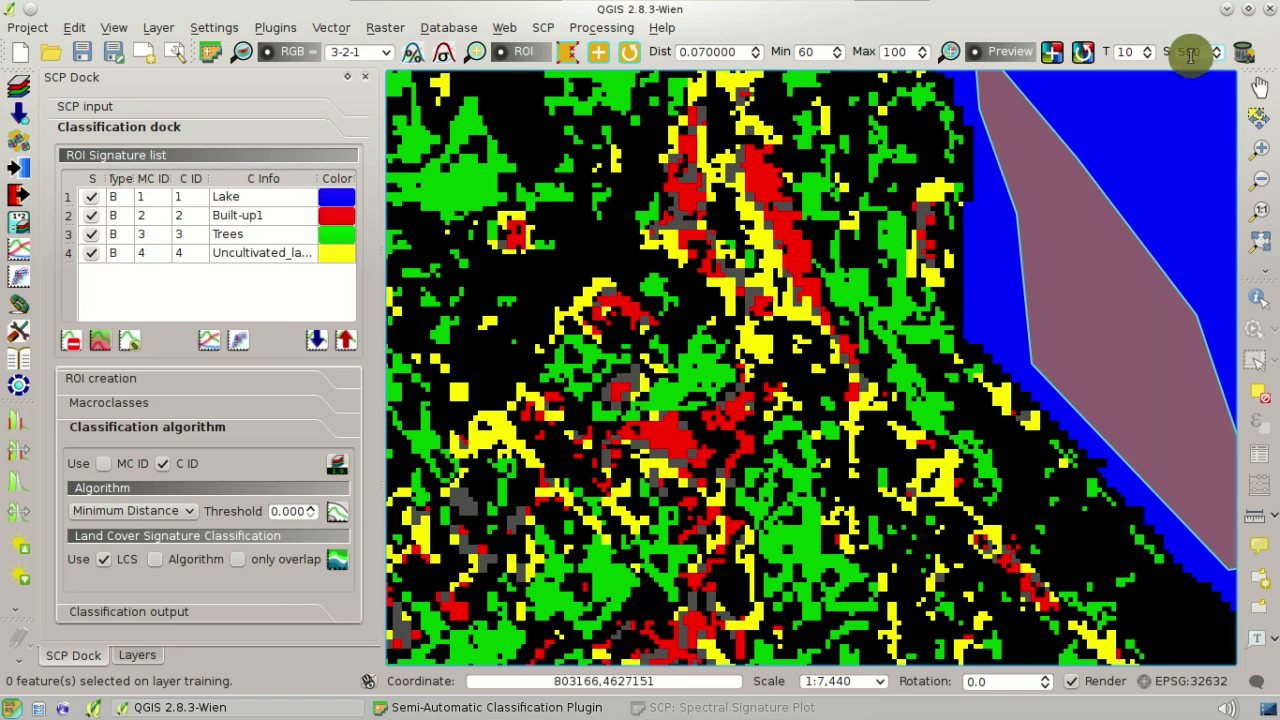
left_click(1085, 59)
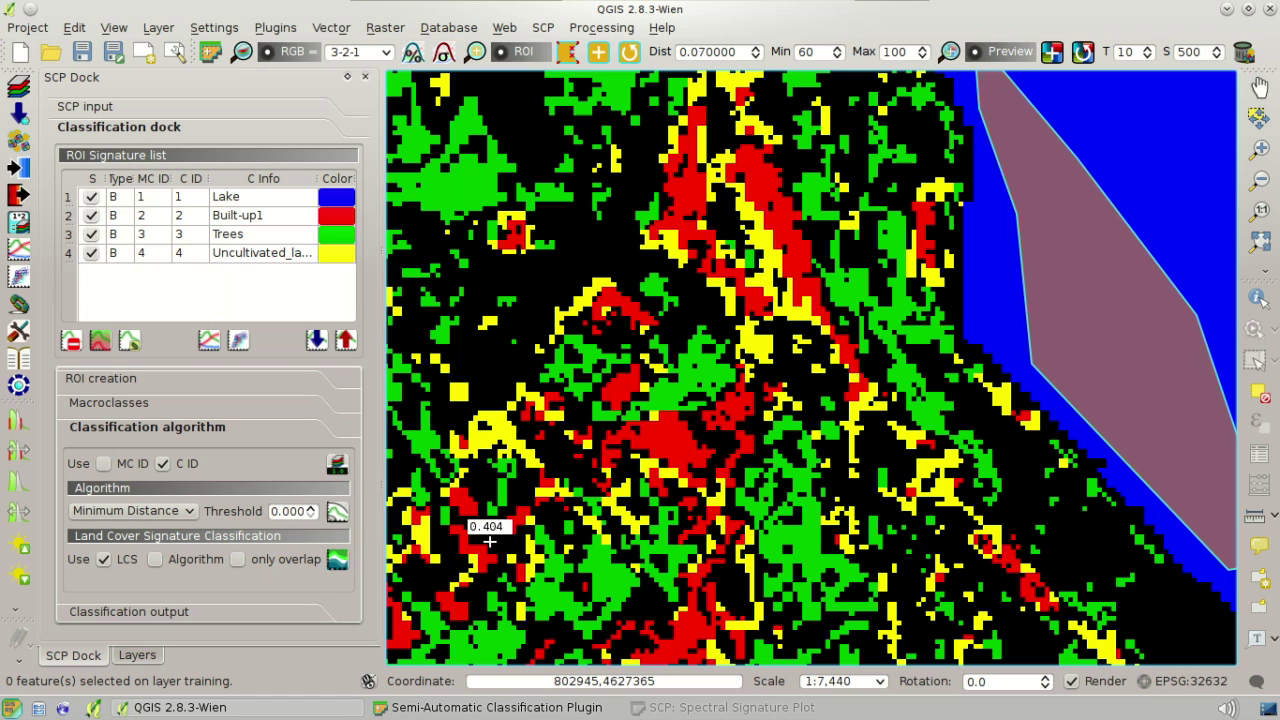
left_click(823, 713)
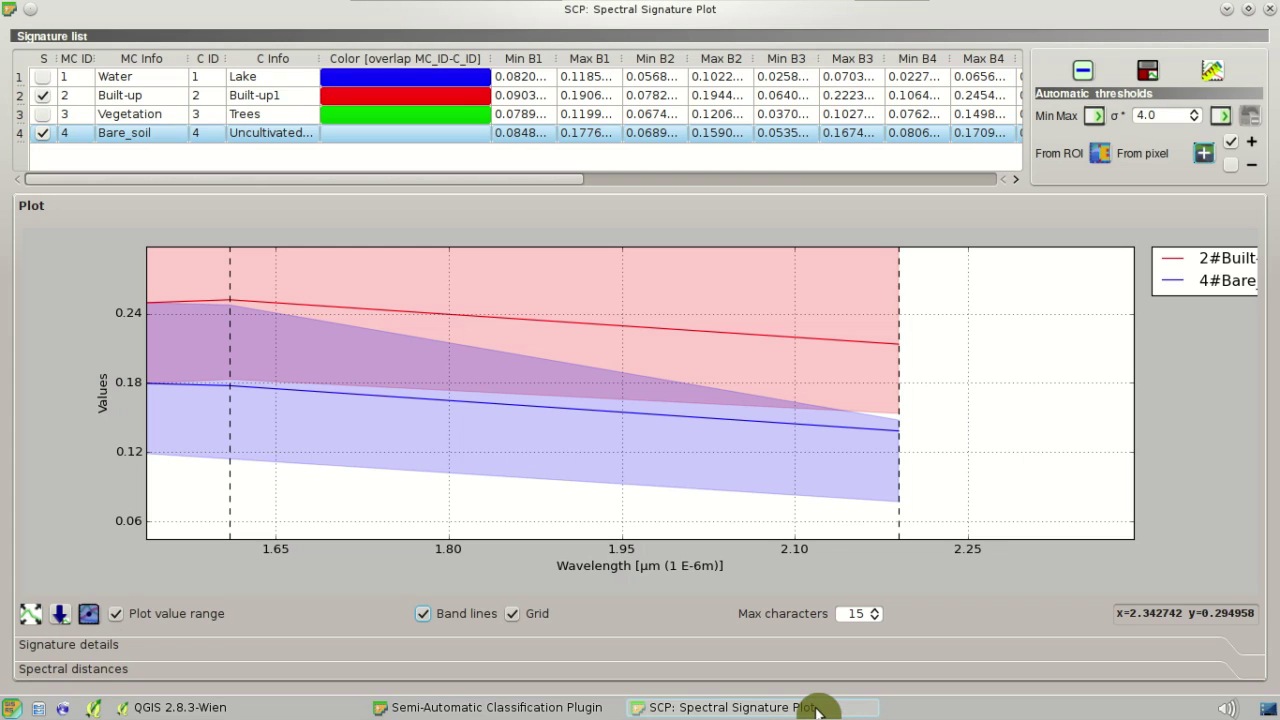
left_click(30, 613)
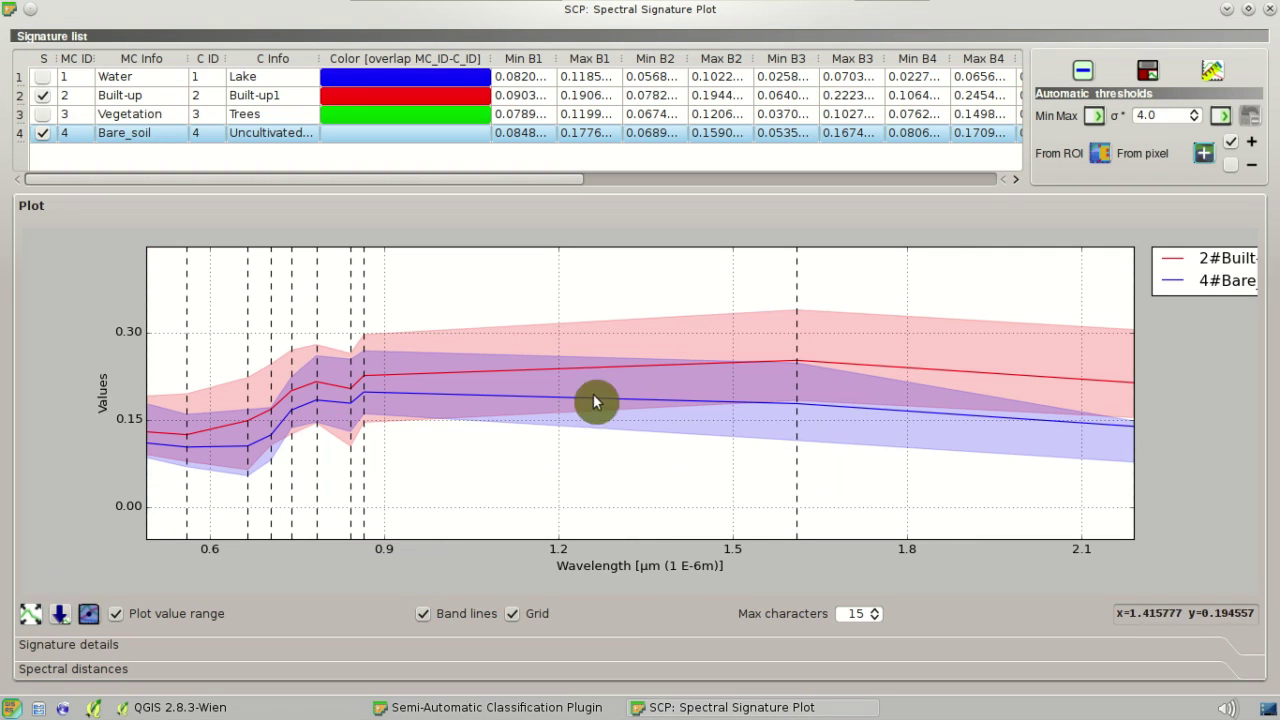
left_click(815, 712)
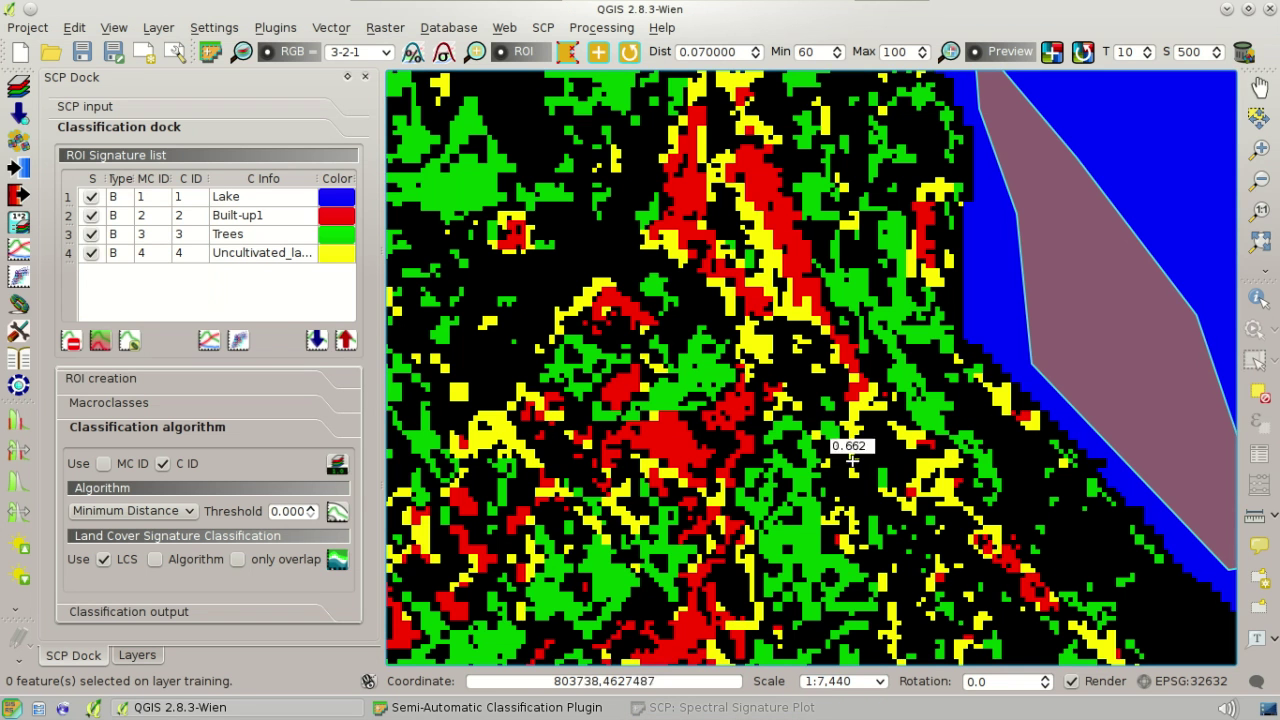
Activate the ROI pointer and add the spectral signature of a bright pixel beside the airport runway to the Spectral Signature Plot.
left_click(243, 54)
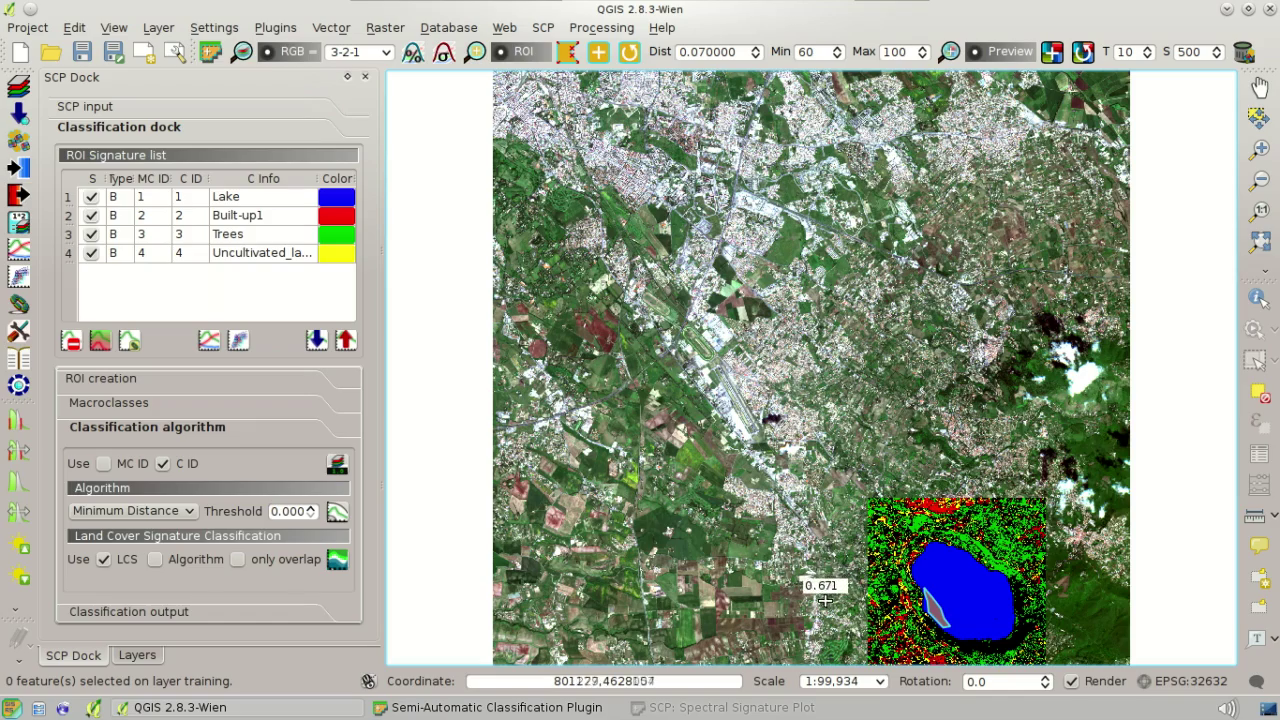
scroll(742, 410, "up", 2)
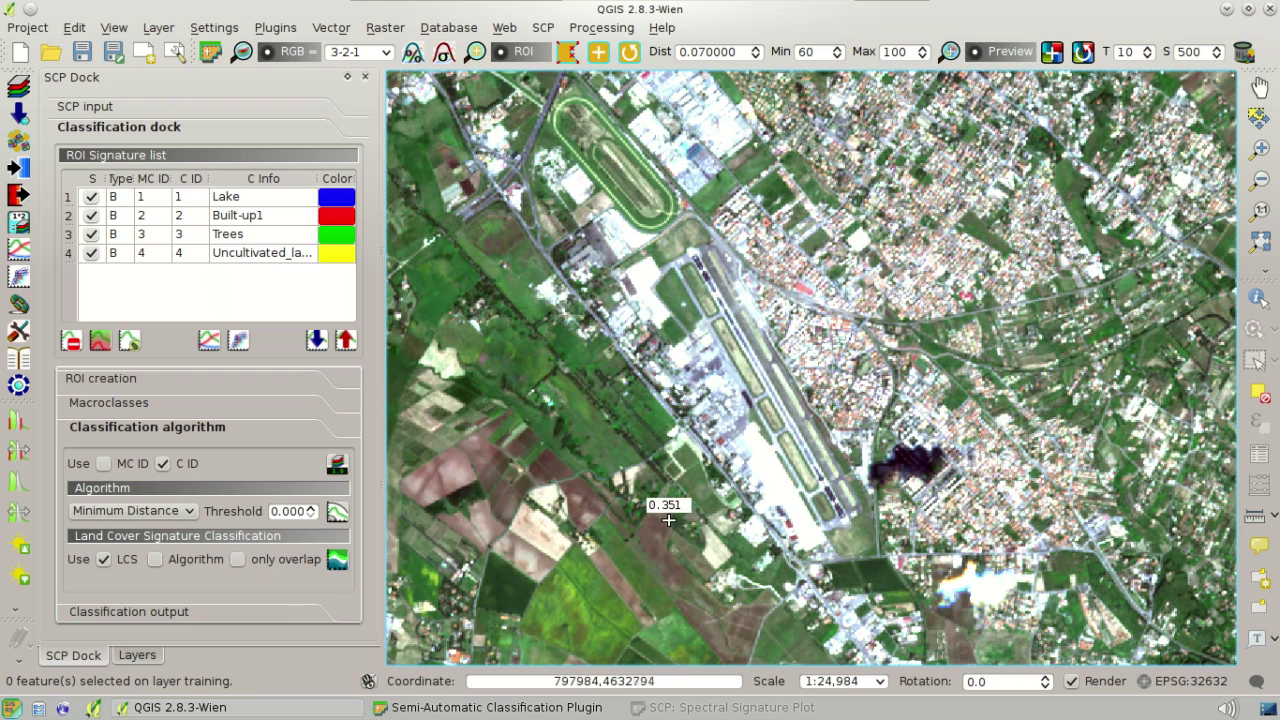
left_click(597, 55)
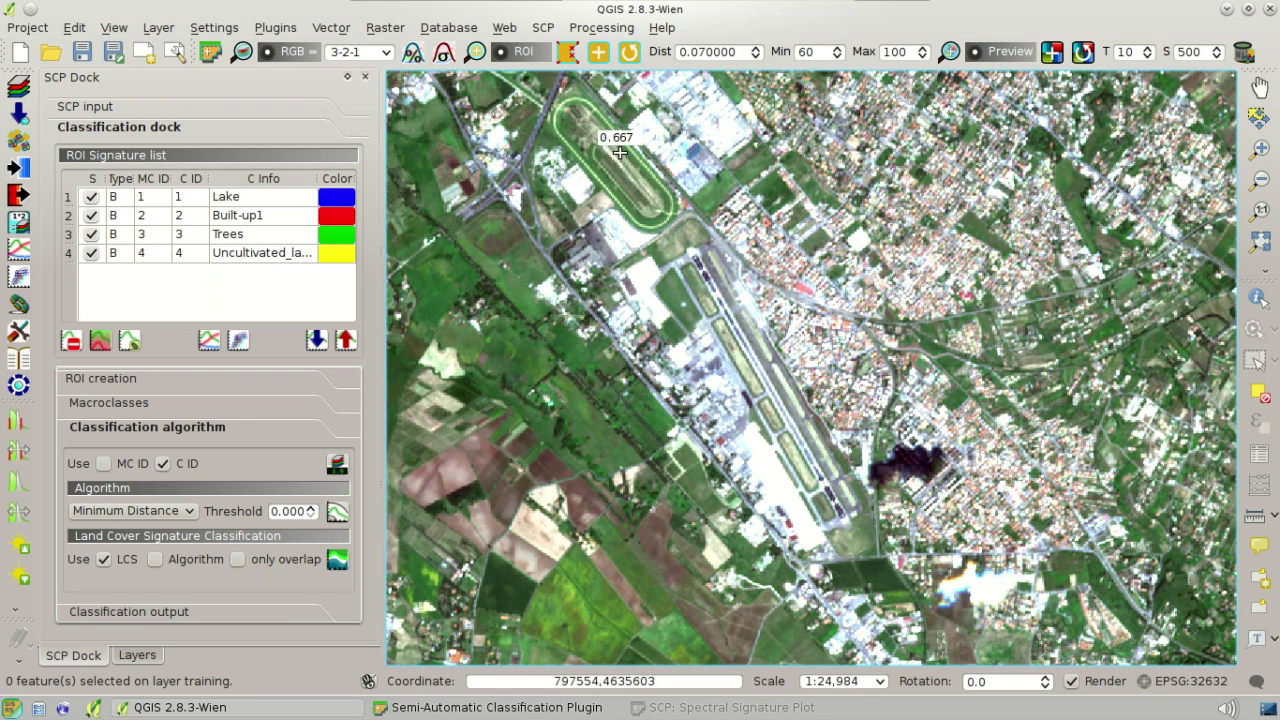
right_click(769, 464)
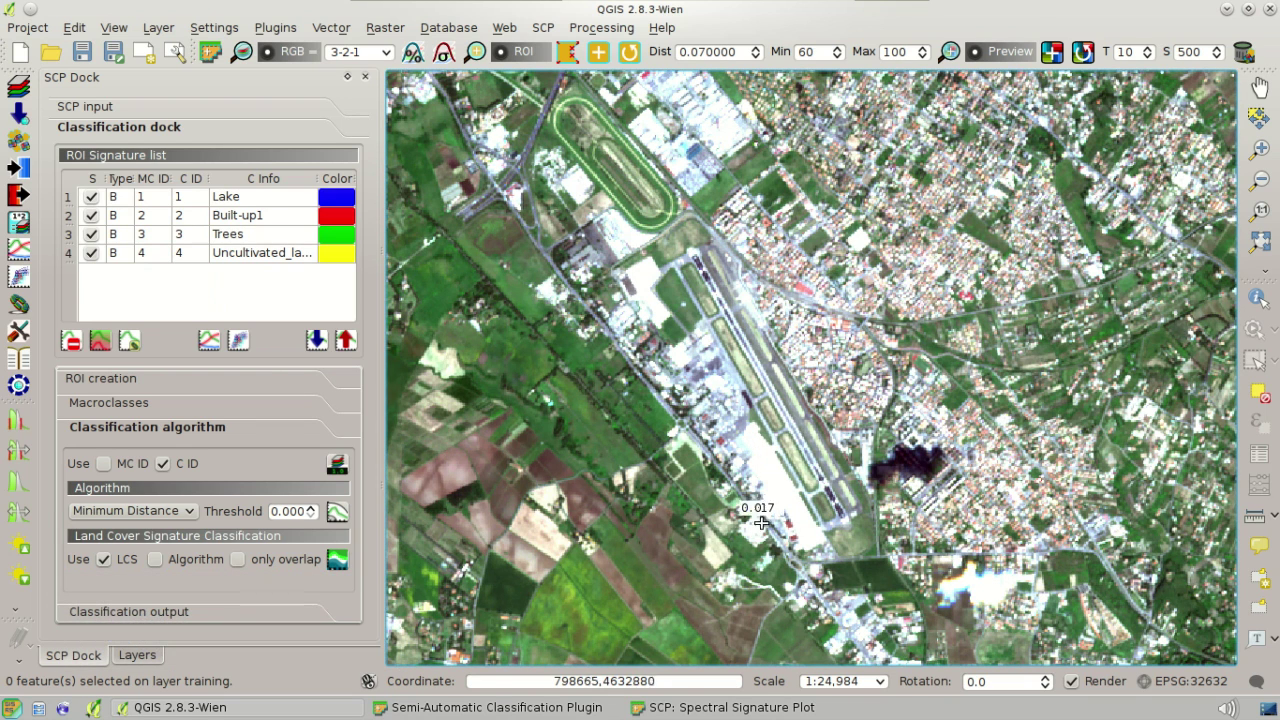
left_click(750, 709)
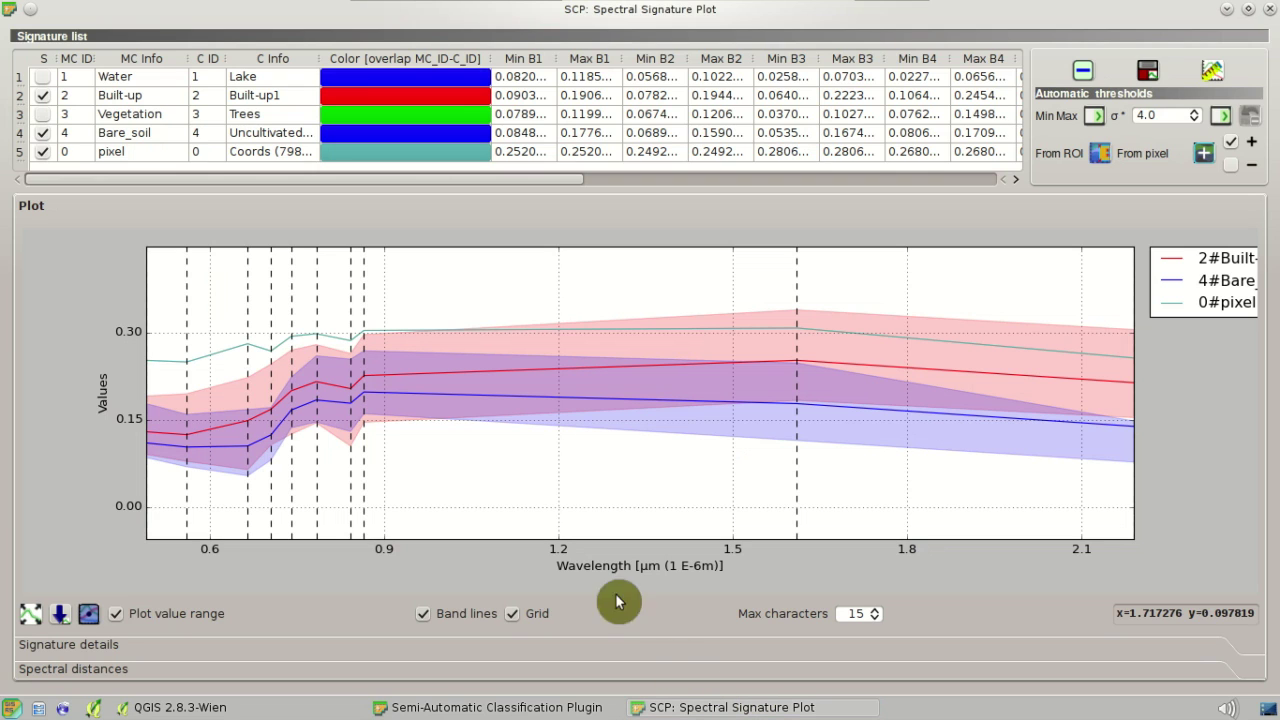
Hide Bare_soil from the plot and widen the C Info column to show the full pixel coordinates.
left_click(43, 134)
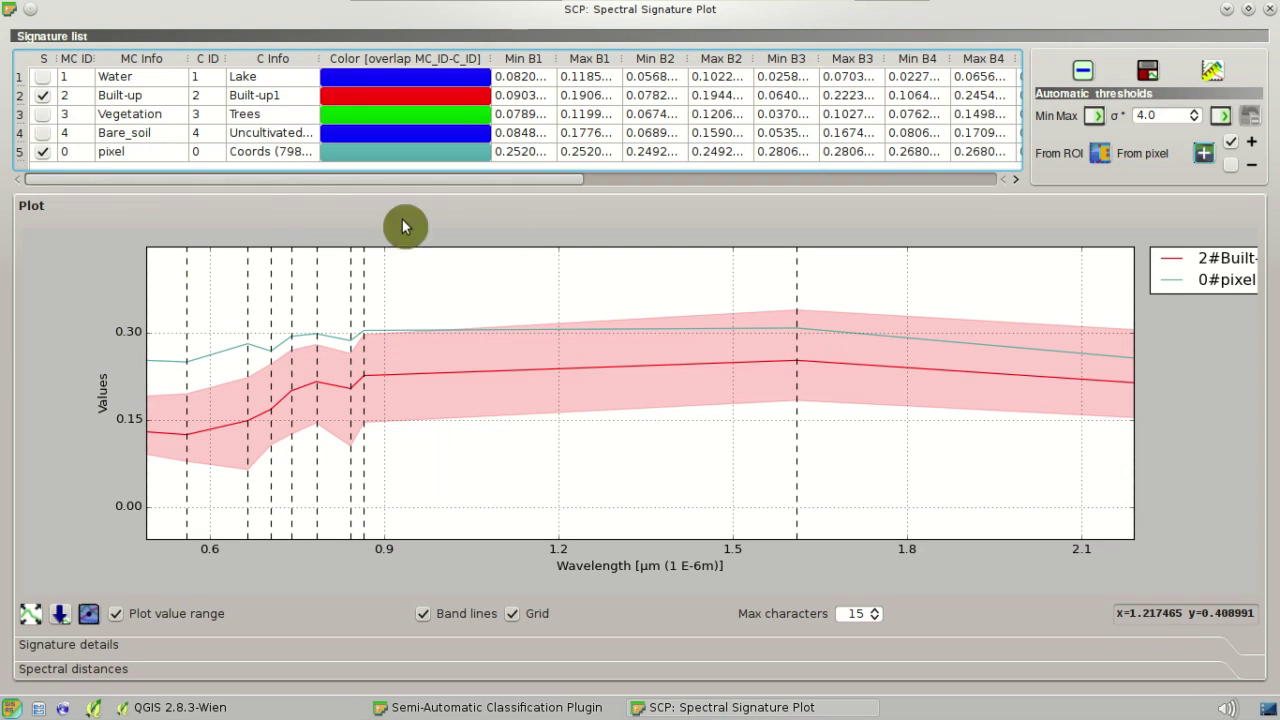
double_click(110, 152)
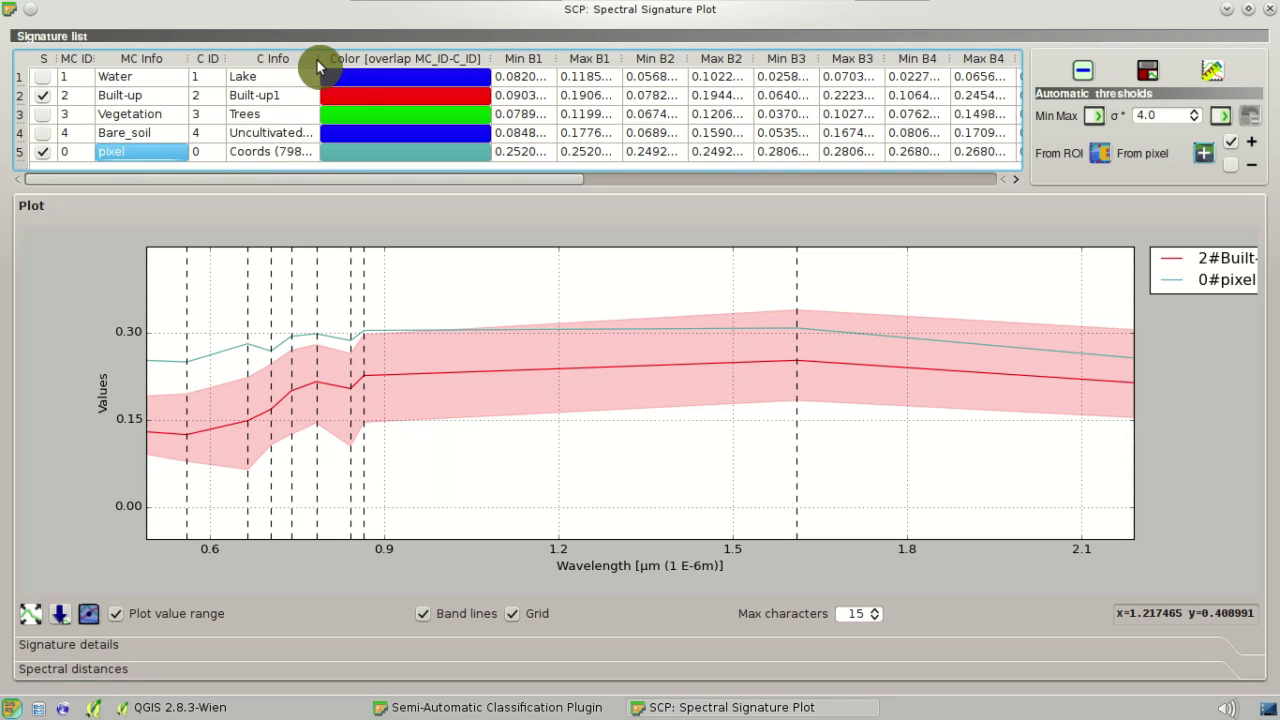
left_click_drag(320, 57, 419, 58)
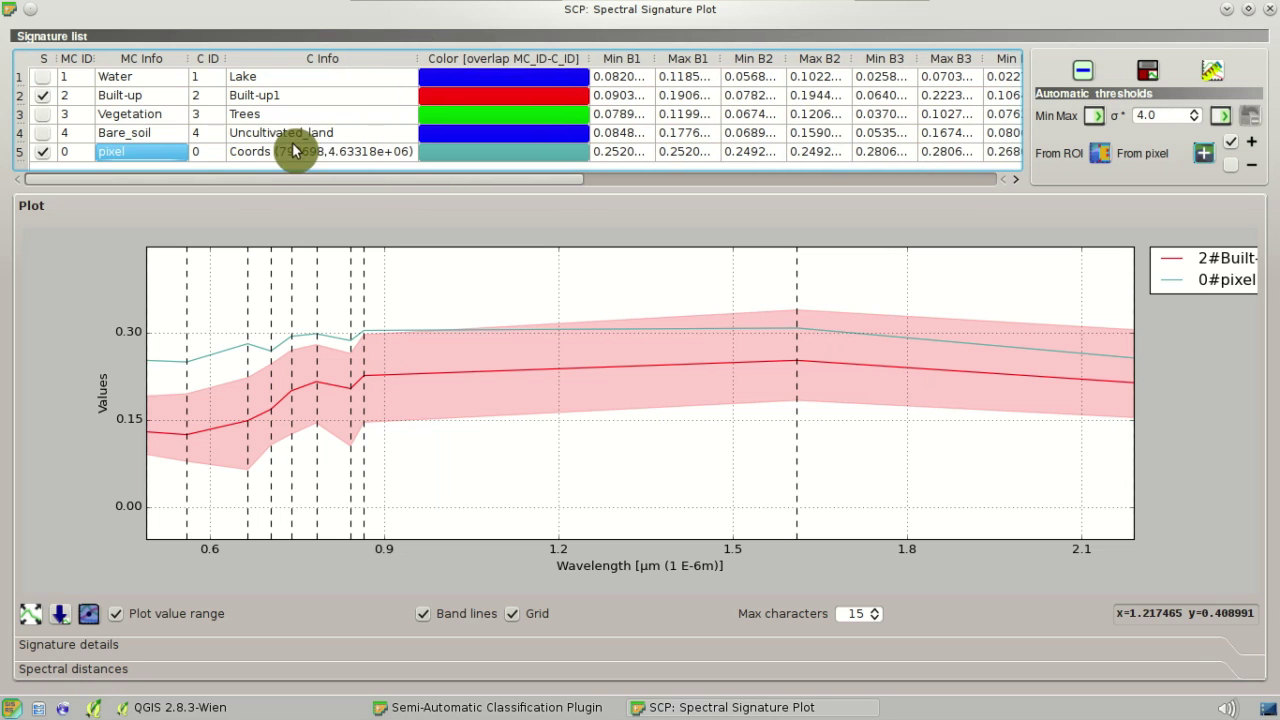
Add the signature of a second pixel slightly farther north beside the runway and compare it with Built-up in the plot.
left_click(646, 704)
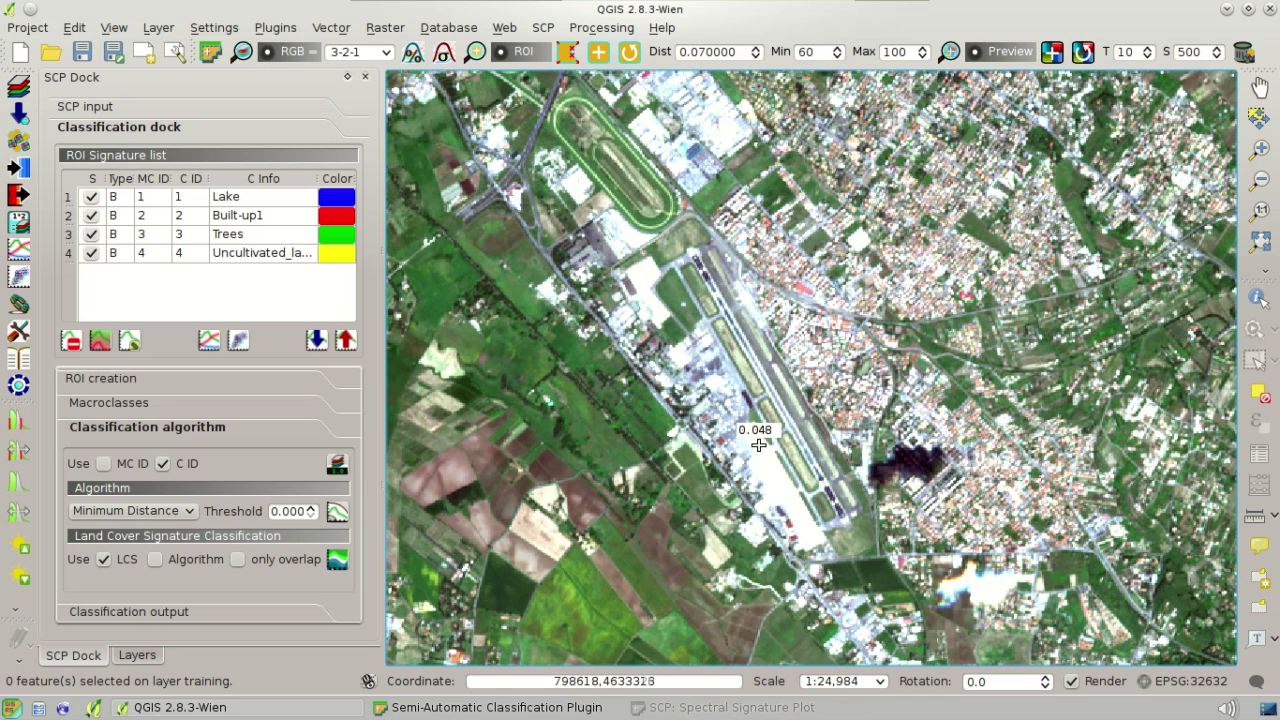
left_click(745, 707)
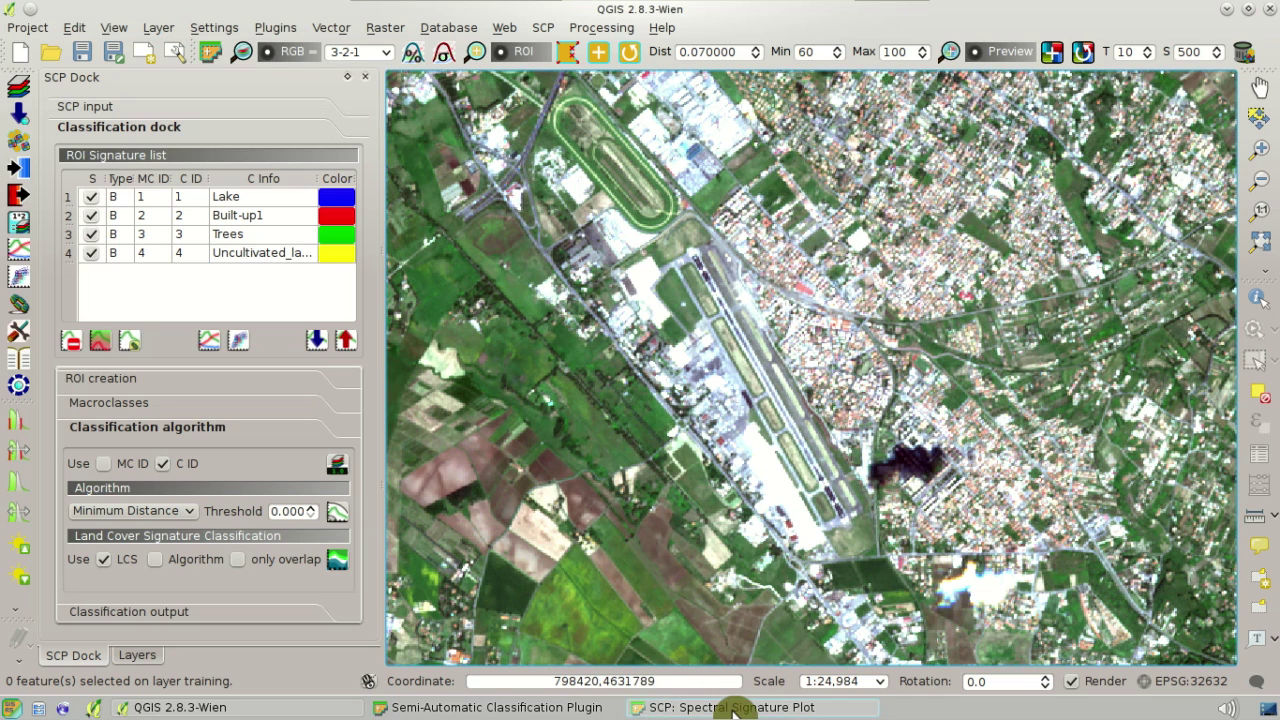
scroll(325, 140, "down", 1)
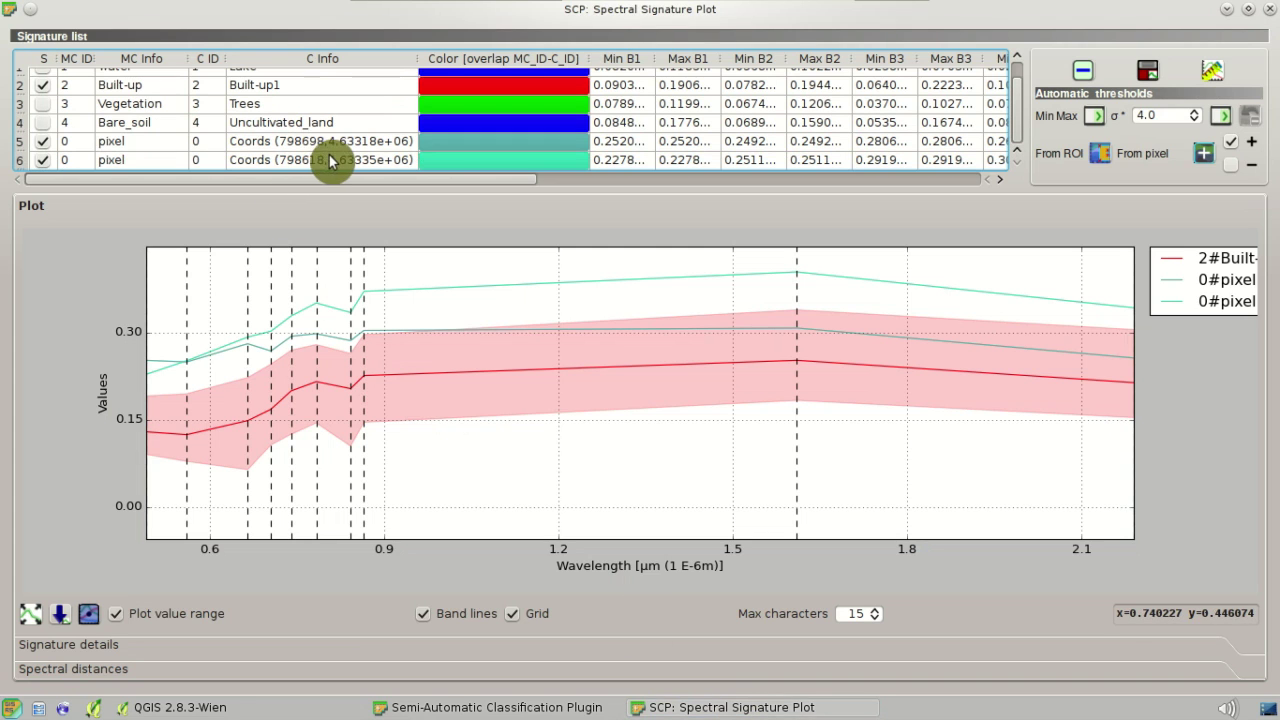
left_click(42, 160)
left_click(42, 160)
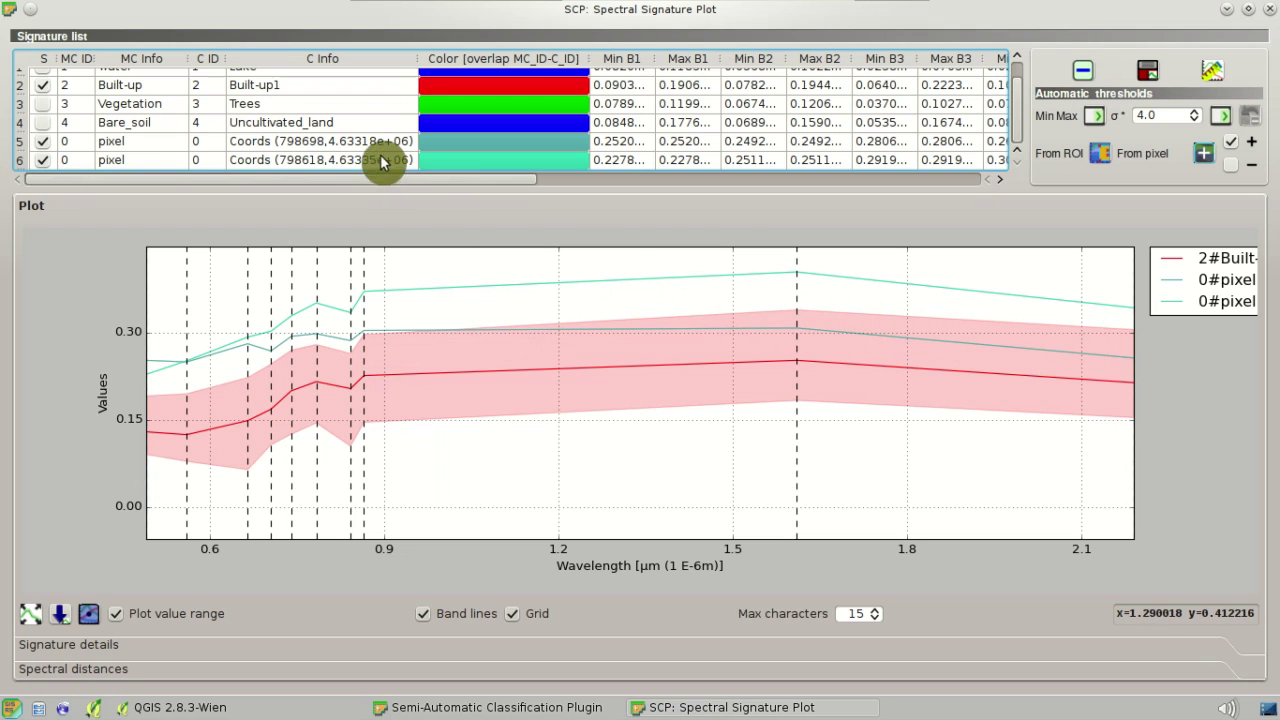
Delete both pixel signatures from the signature list of the plot.
left_click_drag(375, 147, 380, 160)
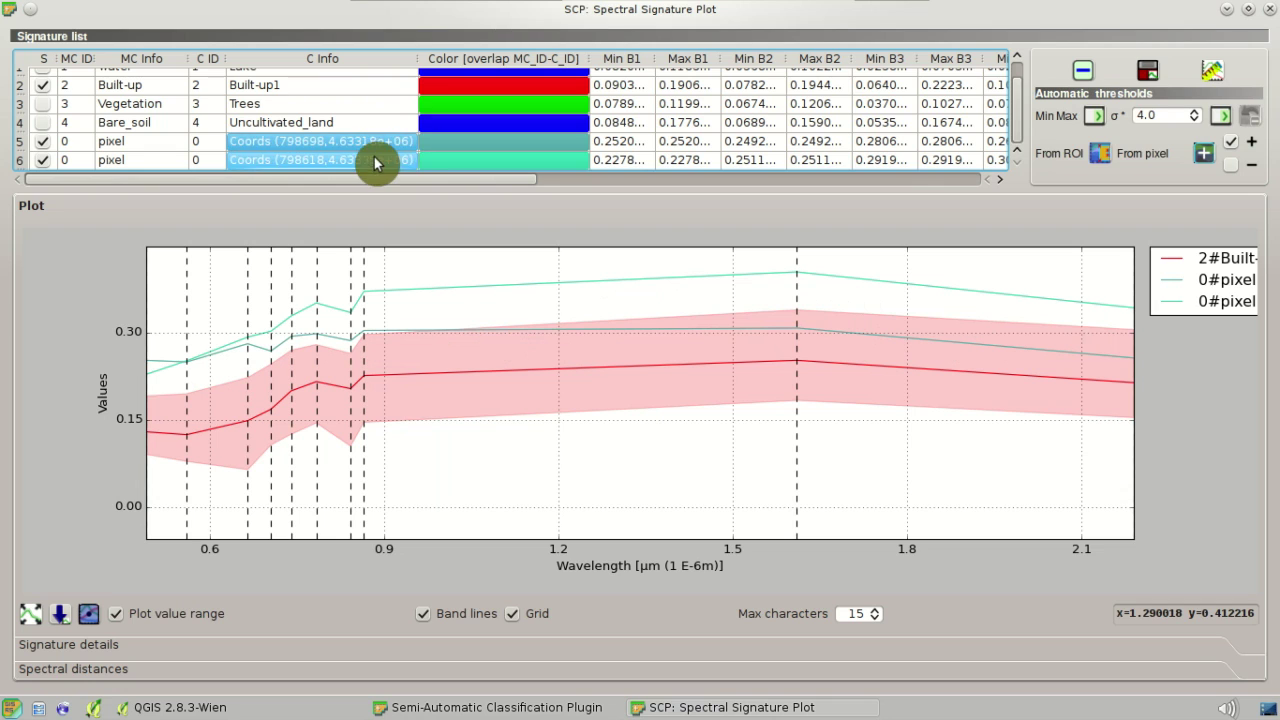
left_click(1084, 75)
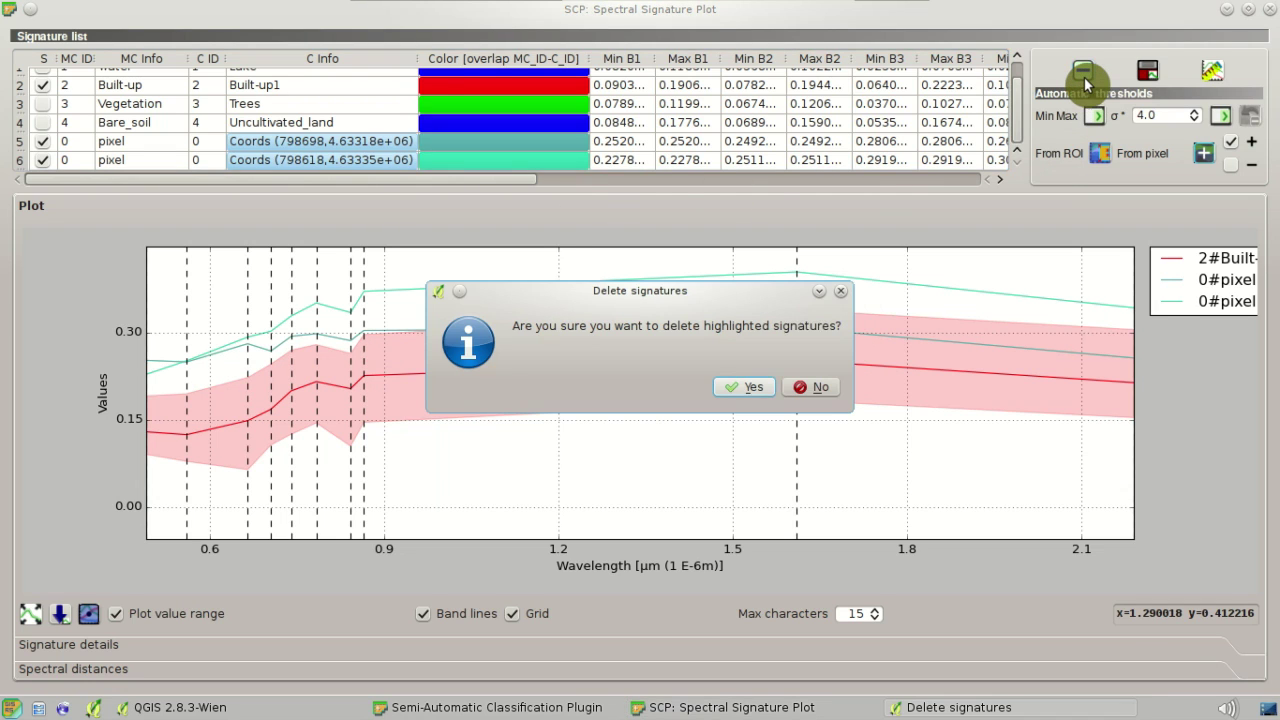
left_click(748, 389)
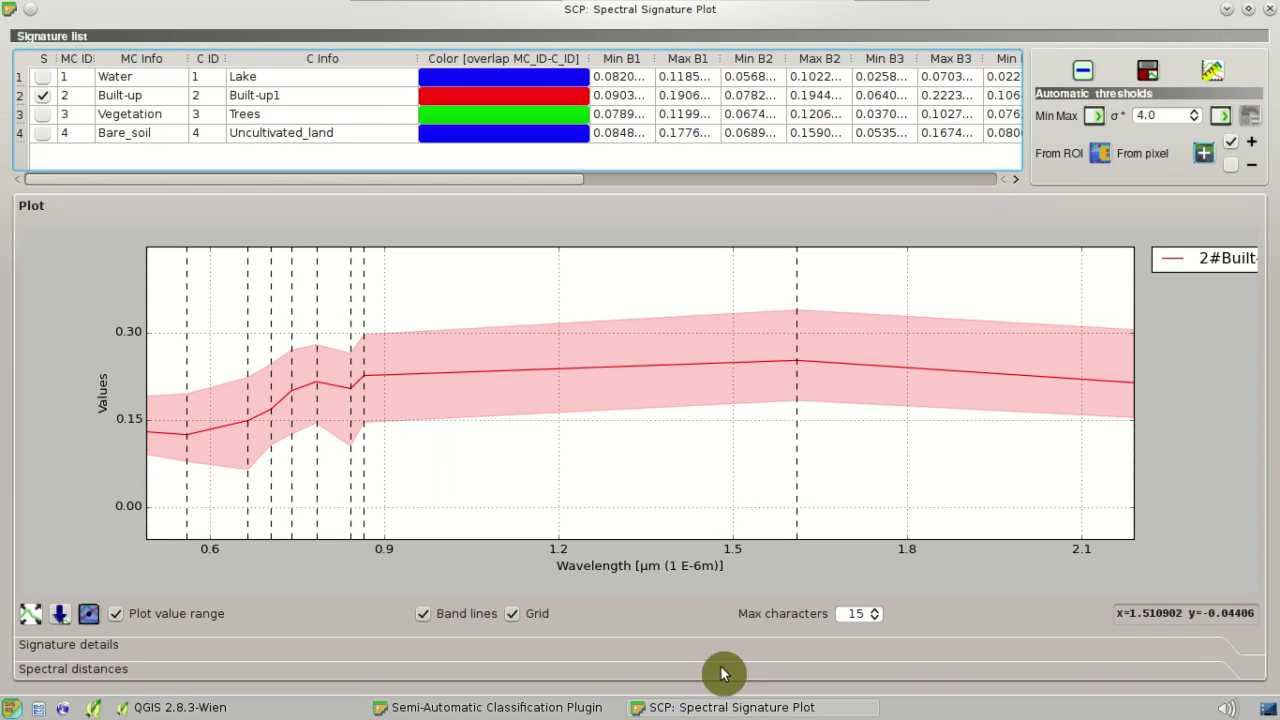
Enable Automatic plot for ROI creation and grow a temporary ROI over the bright area beside the airport runway.
left_click(722, 710)
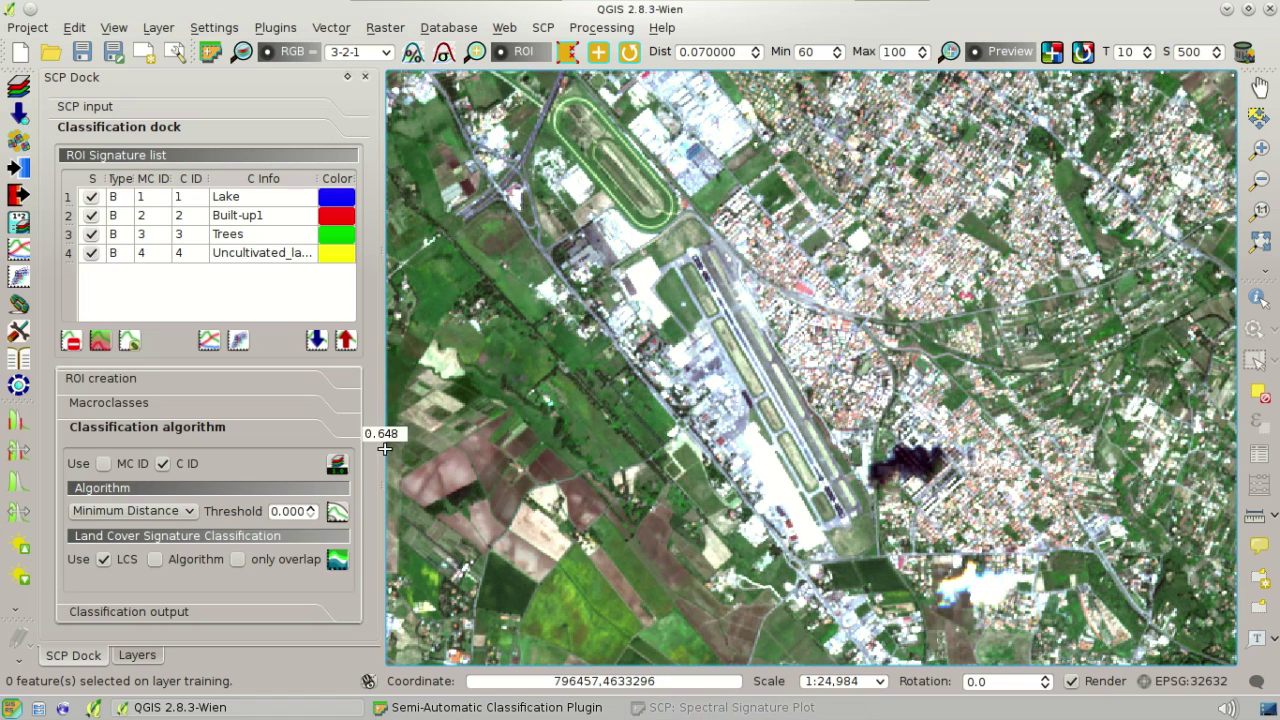
left_click(206, 384)
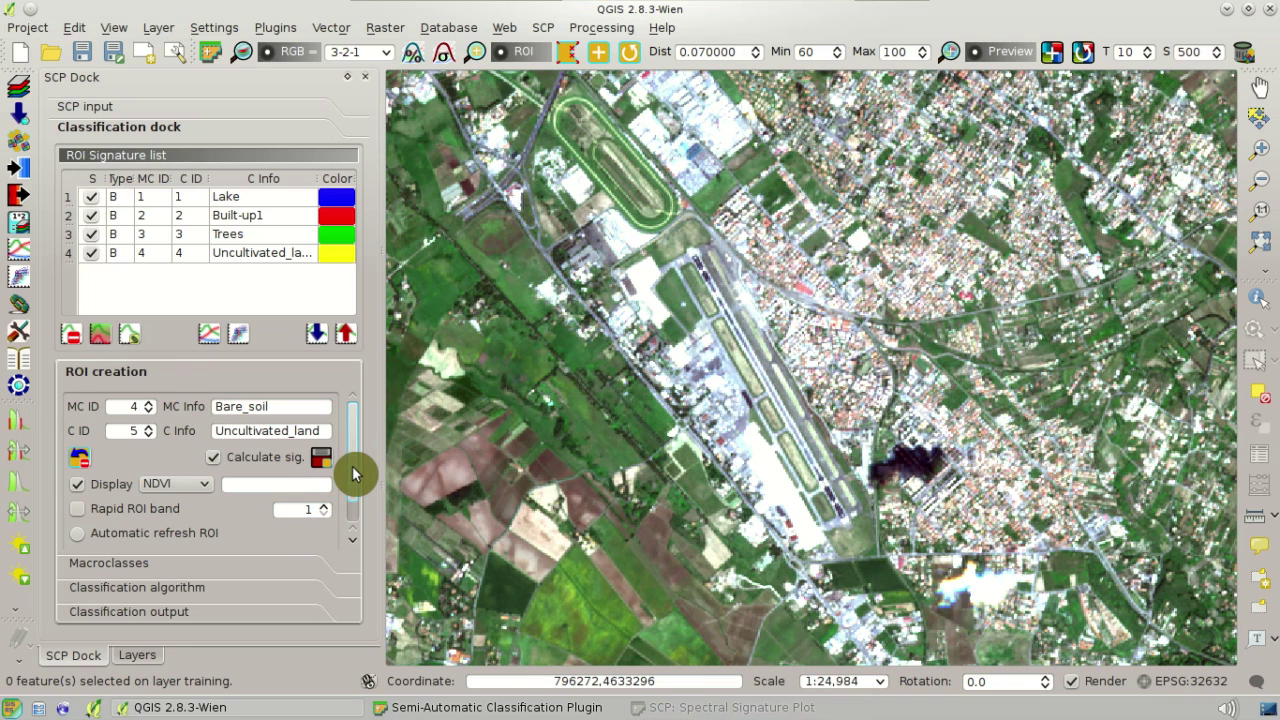
scroll(357, 478, "down", 1)
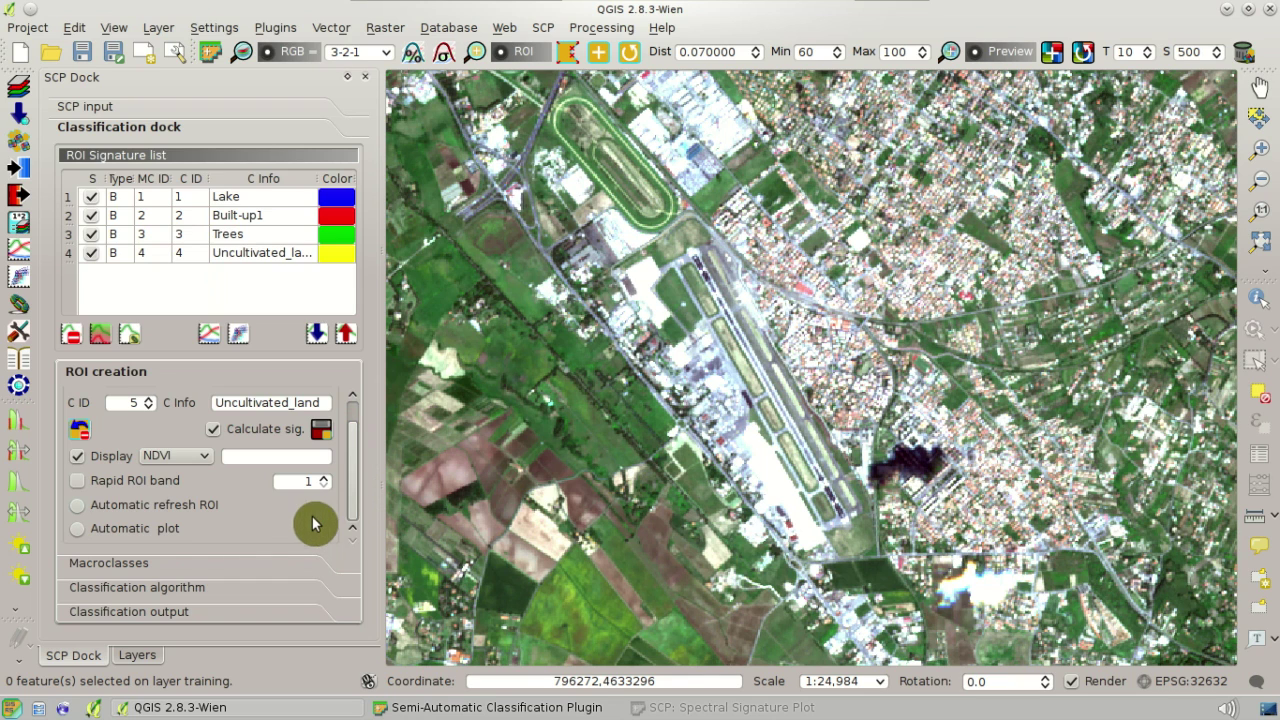
left_click(93, 536)
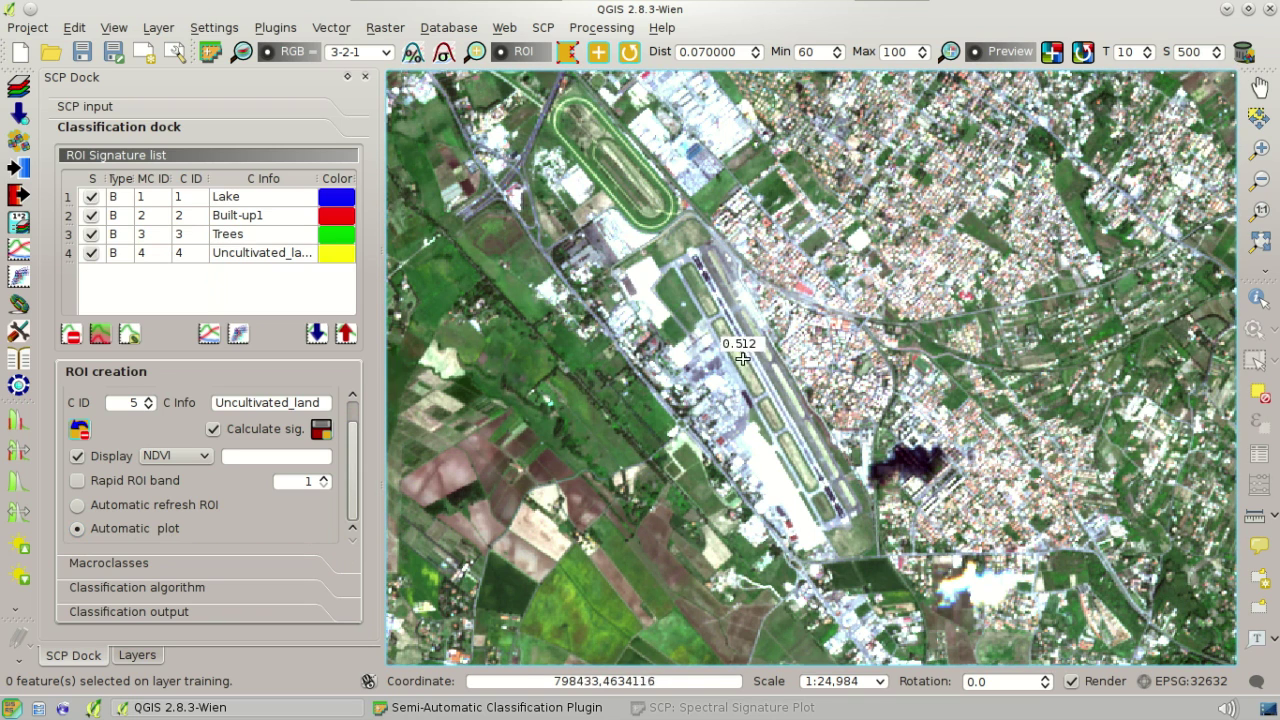
left_click(773, 480)
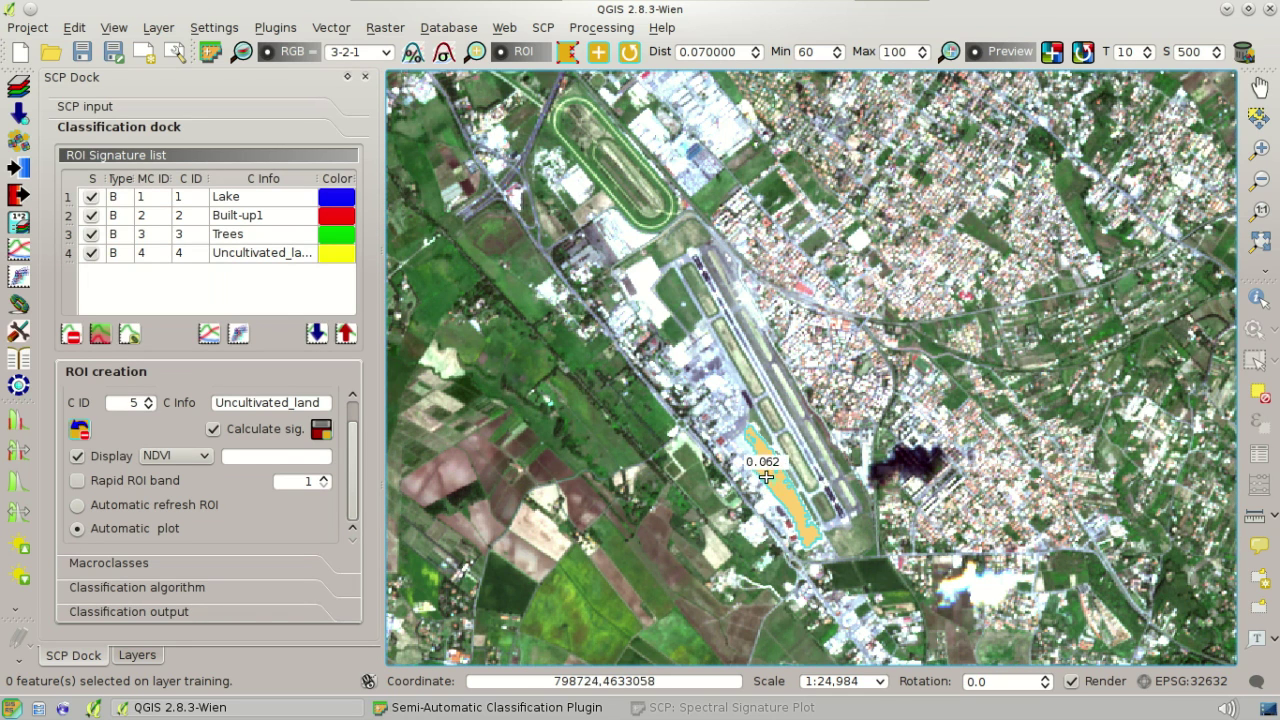
Compare the temporary ROI's signature with Built-up in the spectral plot by hiding and showing the temporary ROI.
left_click(745, 707)
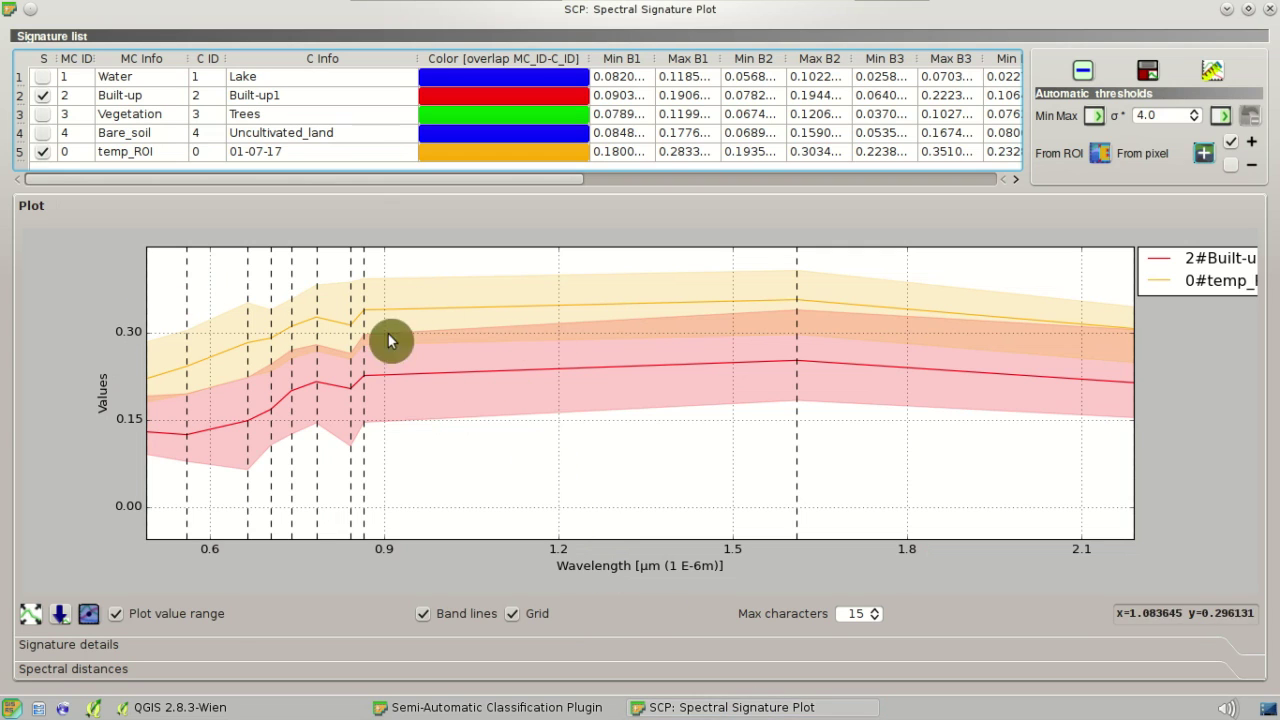
left_click(42, 152)
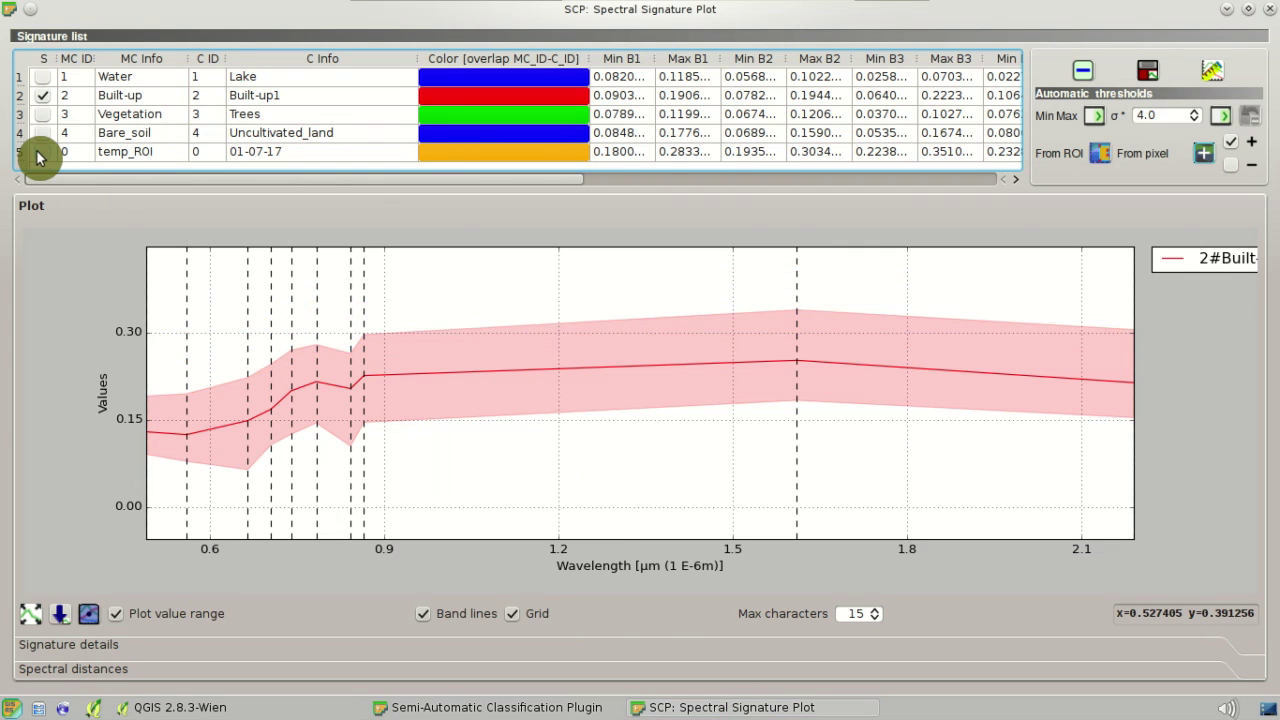
left_click(40, 154)
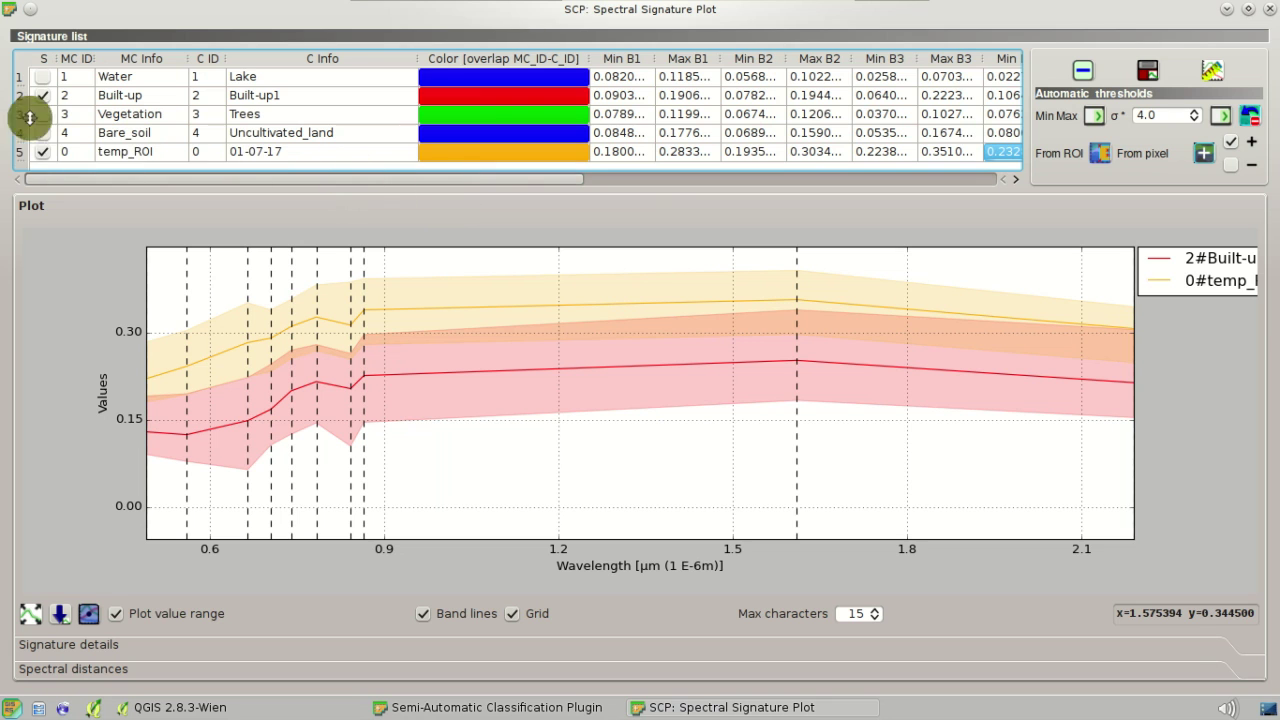
Extend the Built-up thresholds to include the temporary ROI's values, and preview the classification around the airport.
left_click(24, 99)
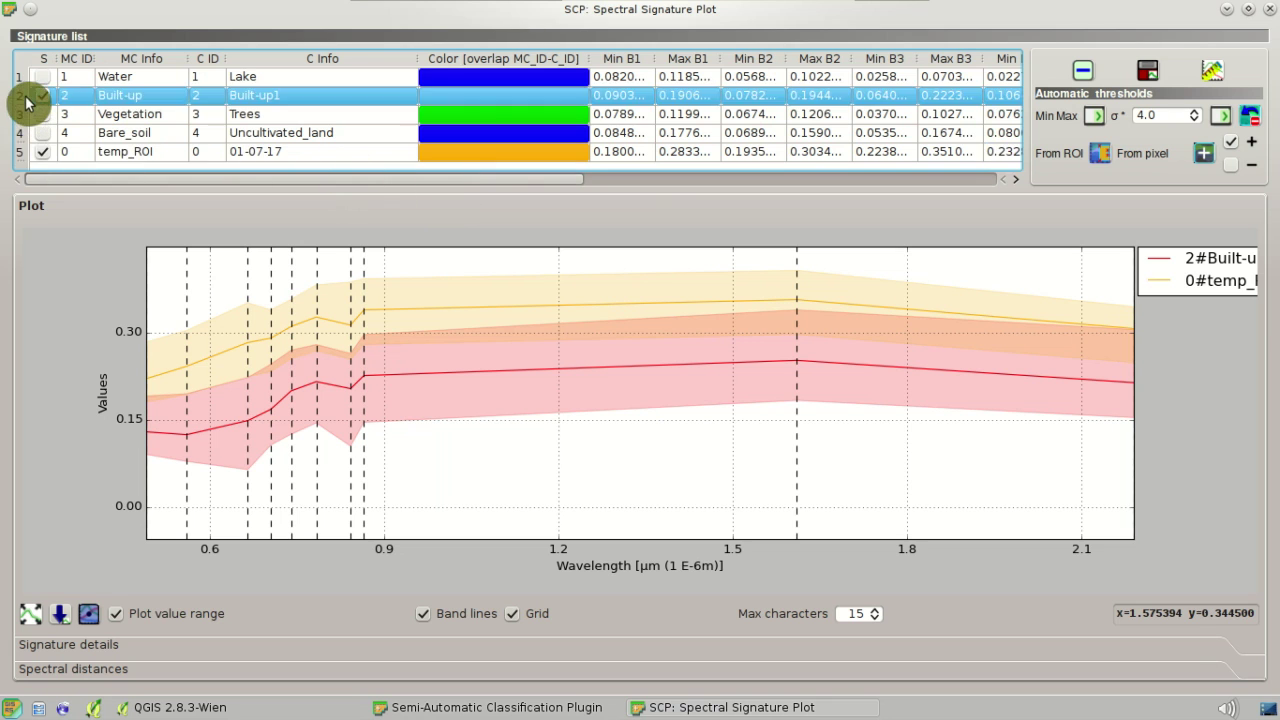
left_click(1103, 154)
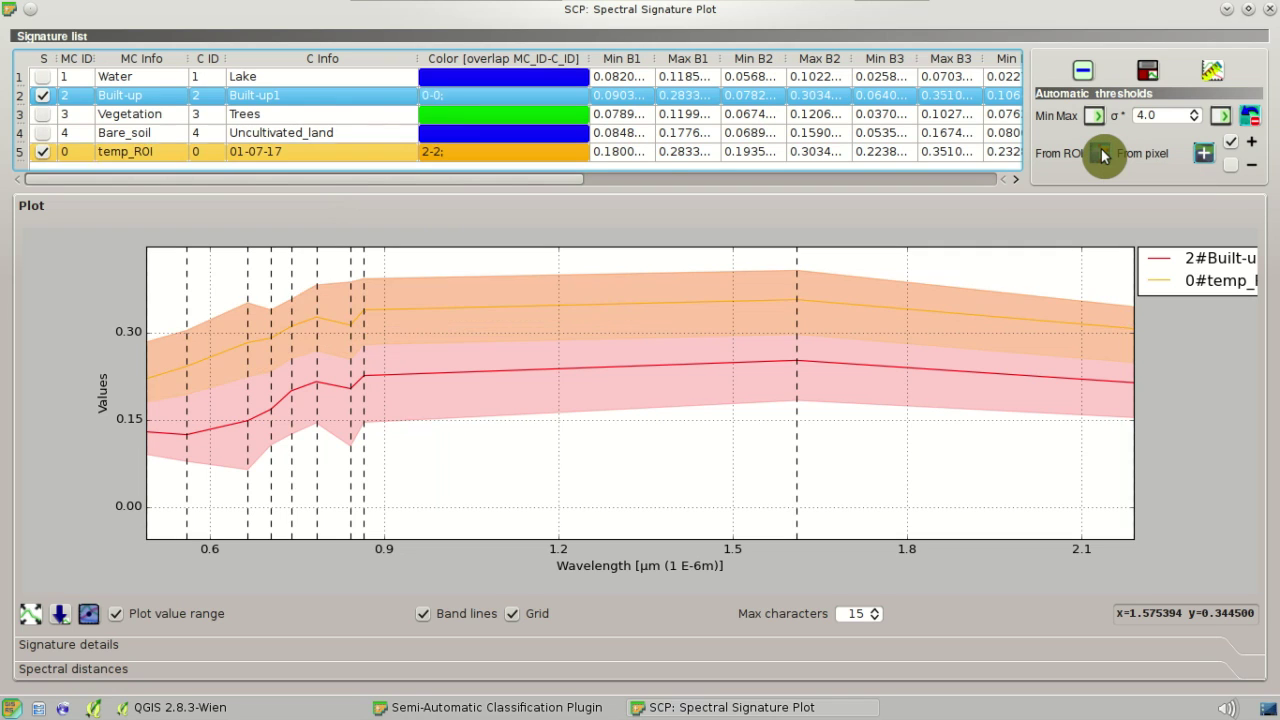
left_click(42, 154)
left_click(42, 154)
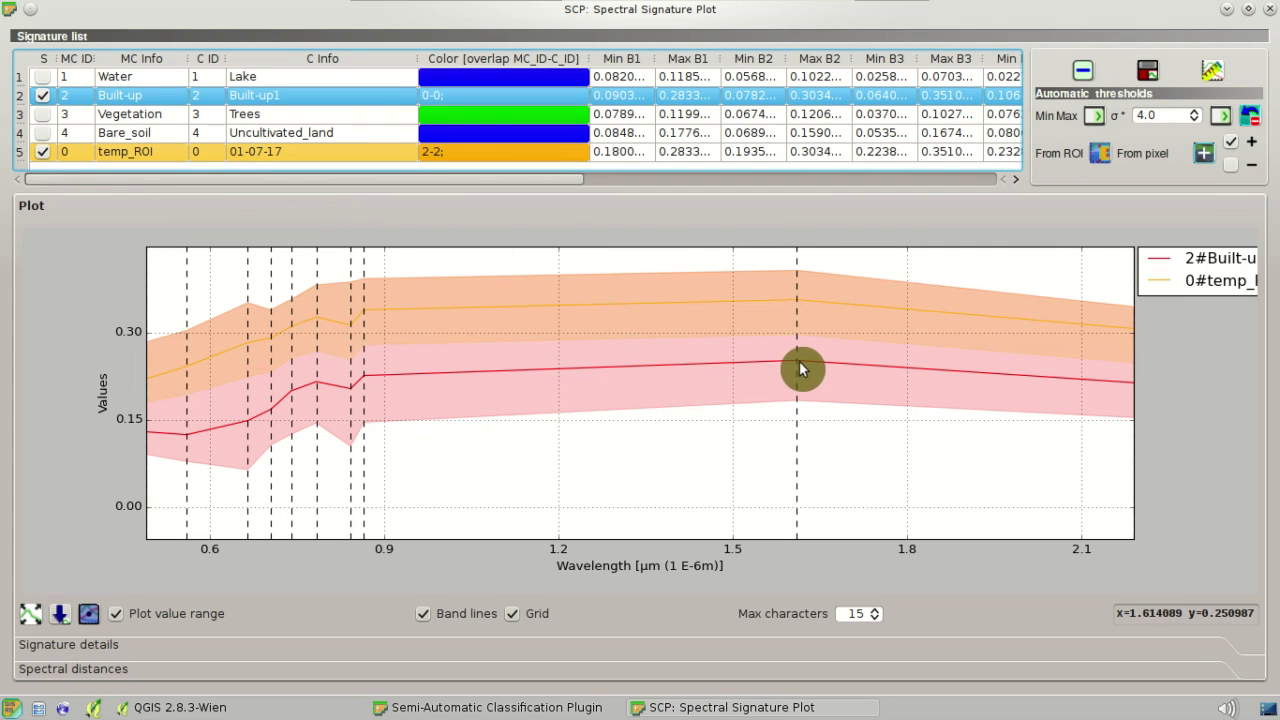
left_click(752, 707)
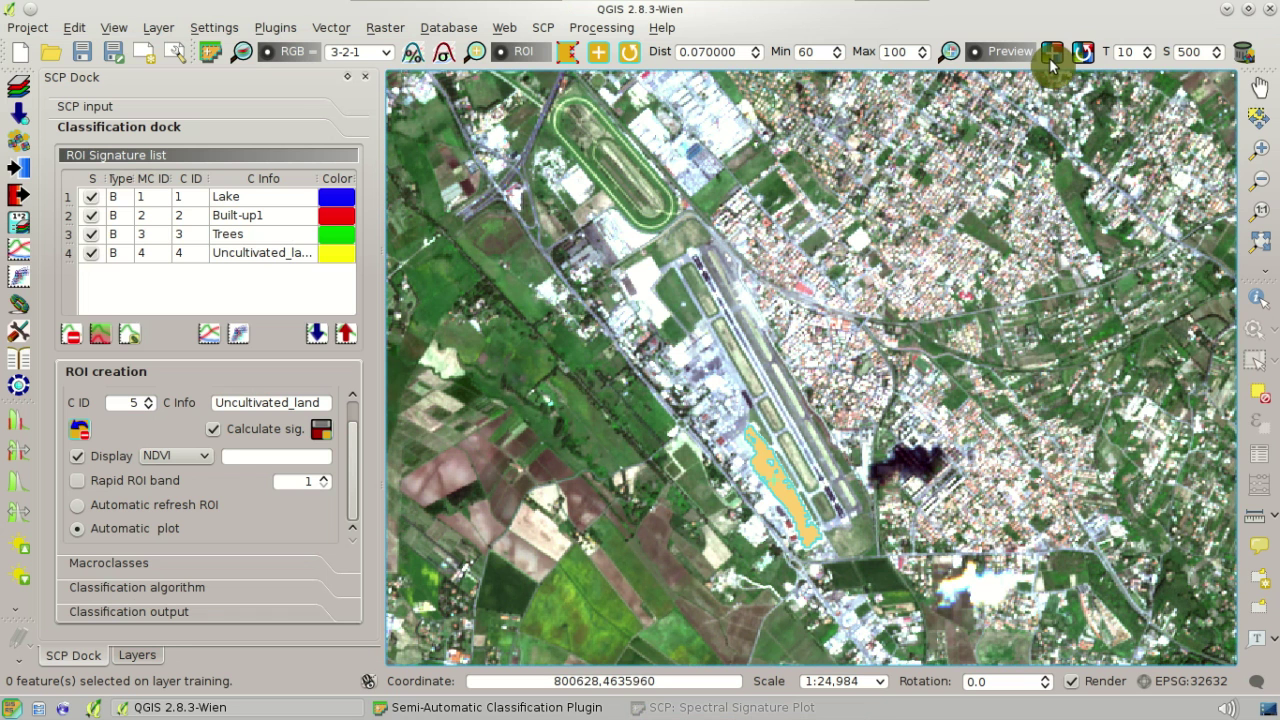
left_click(797, 407)
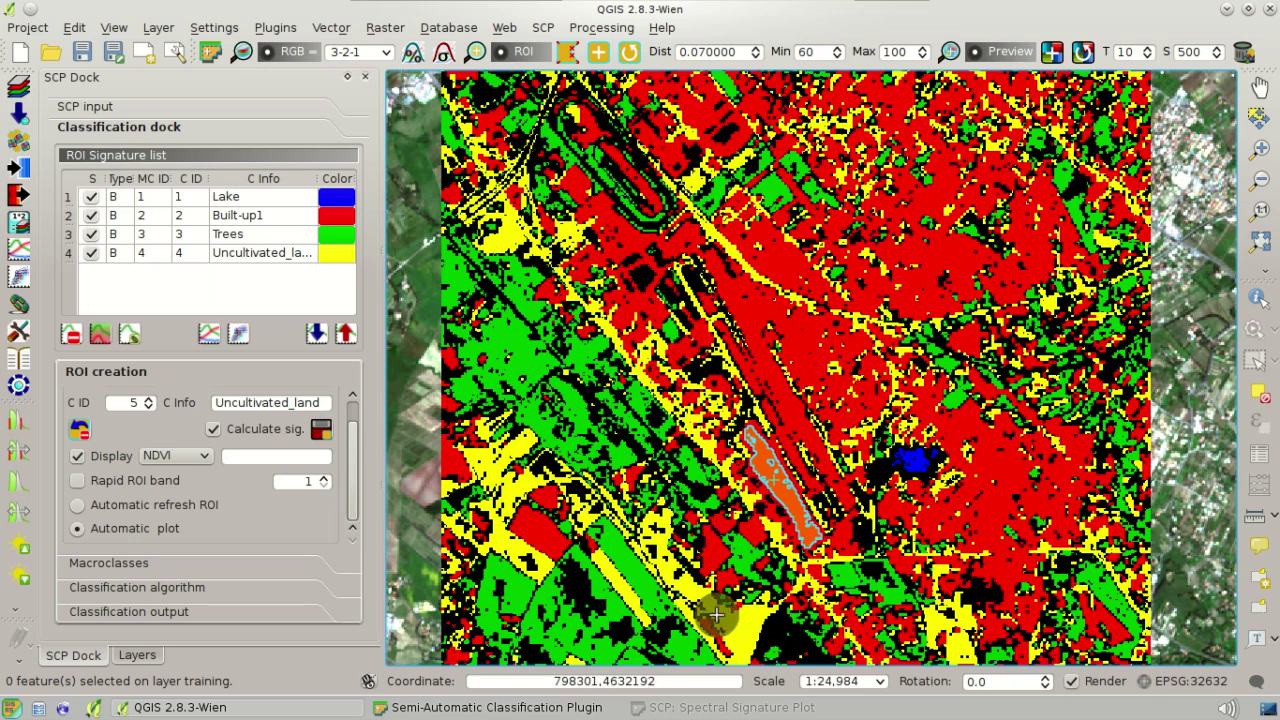
Undo the last threshold extension of the Built-up signature.
left_click(762, 712)
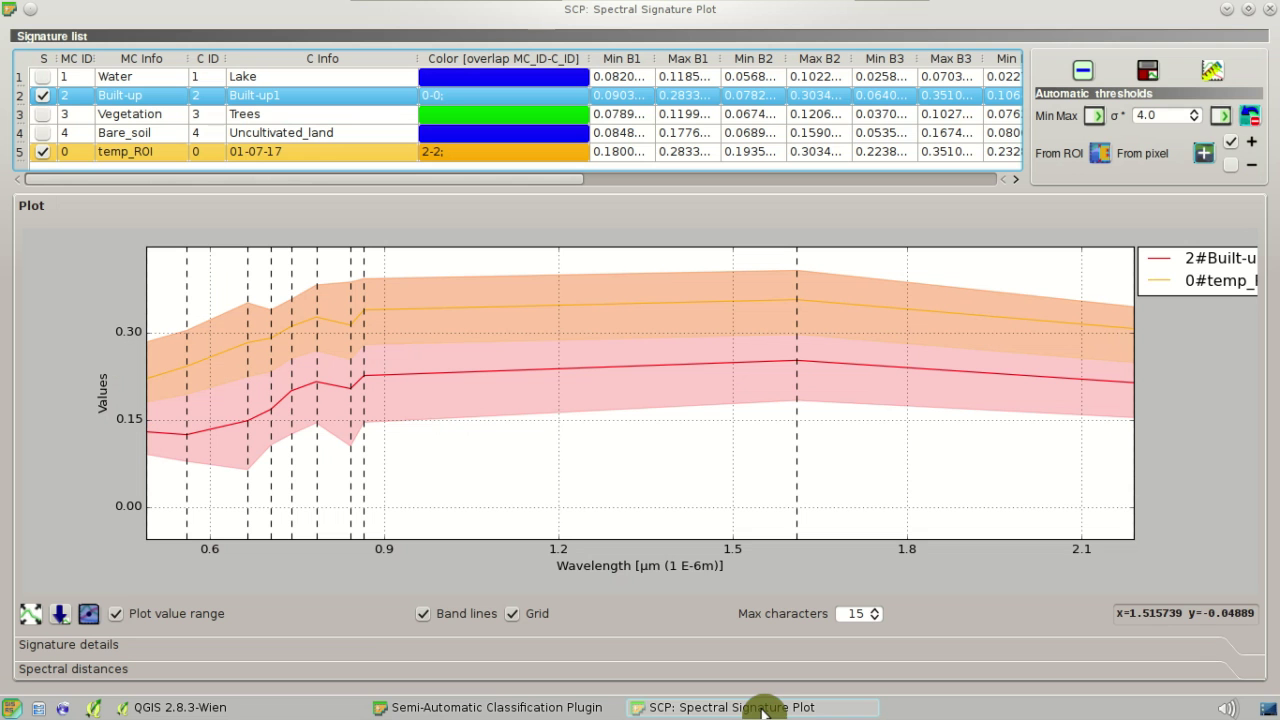
left_click(1248, 122)
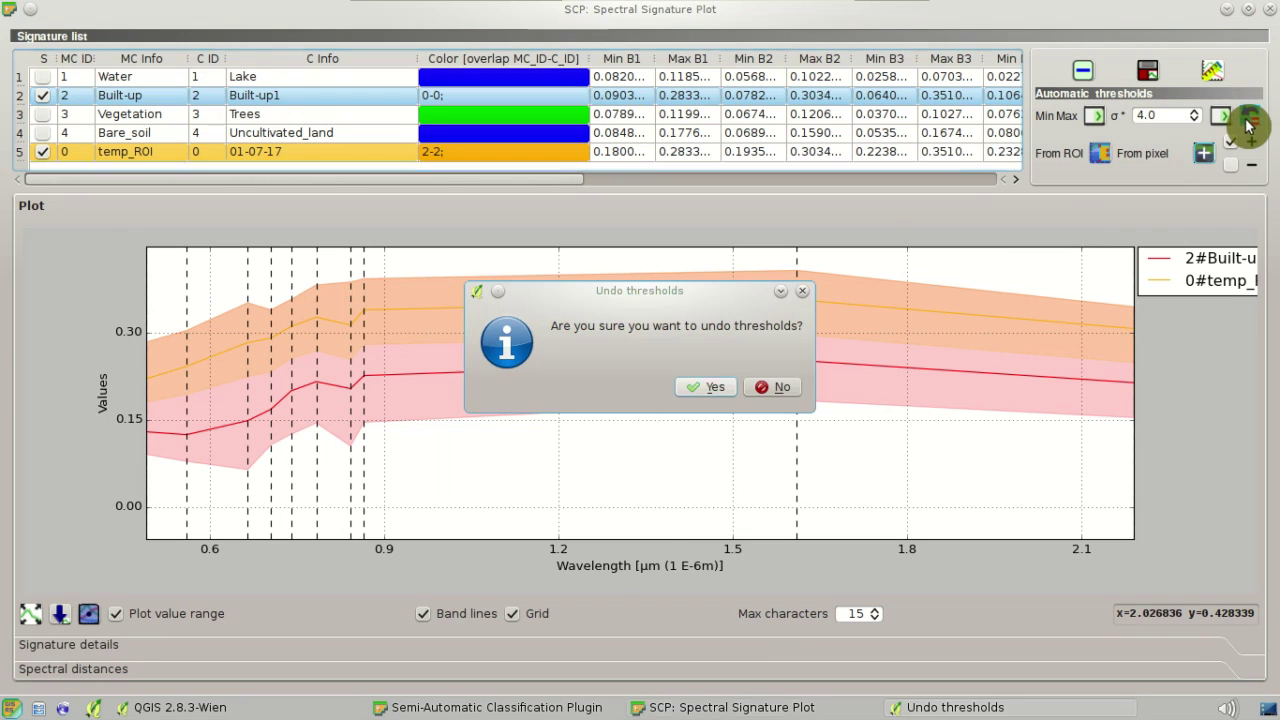
left_click(695, 389)
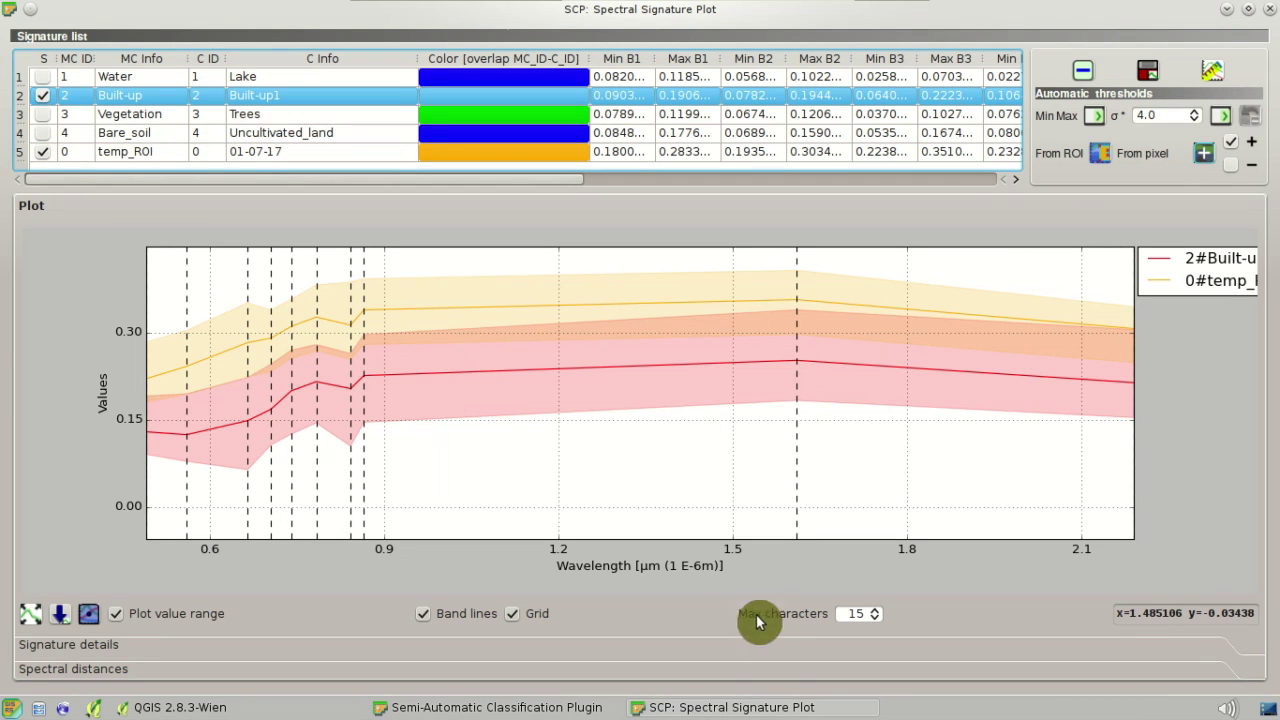
Save the temporary ROI with its signature as Built-up2, with C ID 5 in macroclass 2 Built-up.
left_click(781, 709)
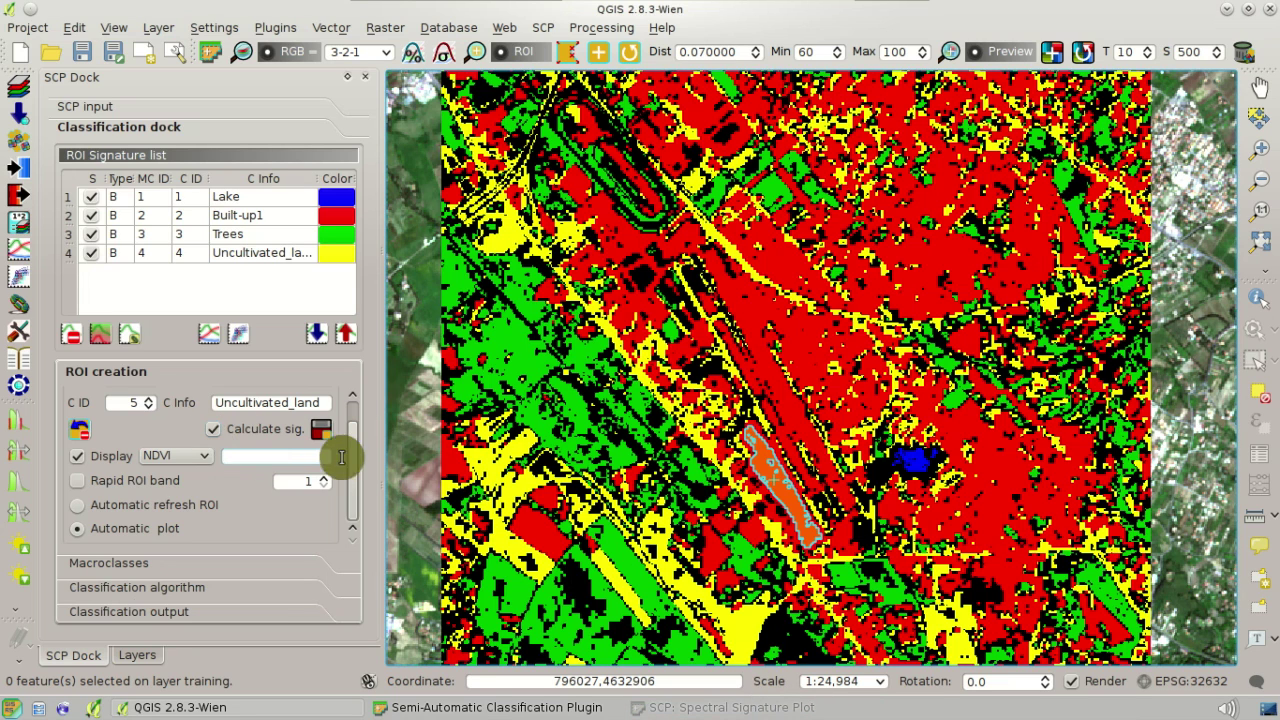
left_click_drag(351, 466, 357, 428)
left_click(150, 416)
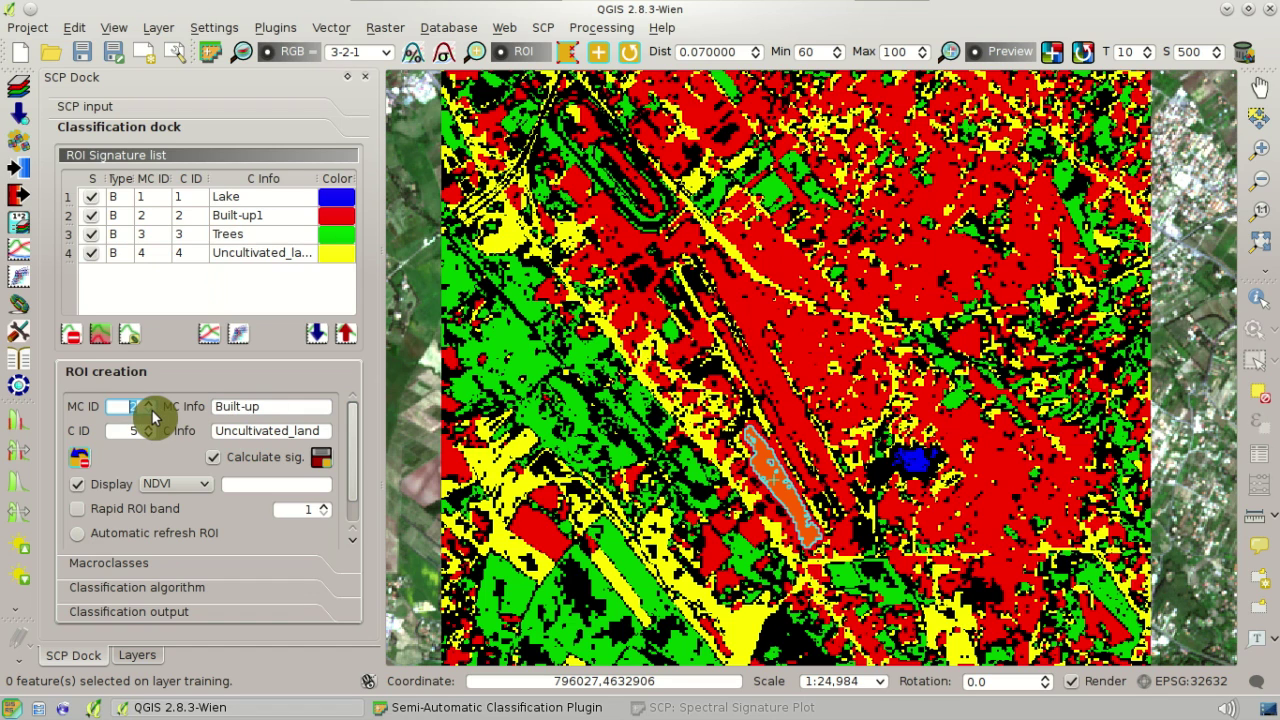
double_click(305, 430)
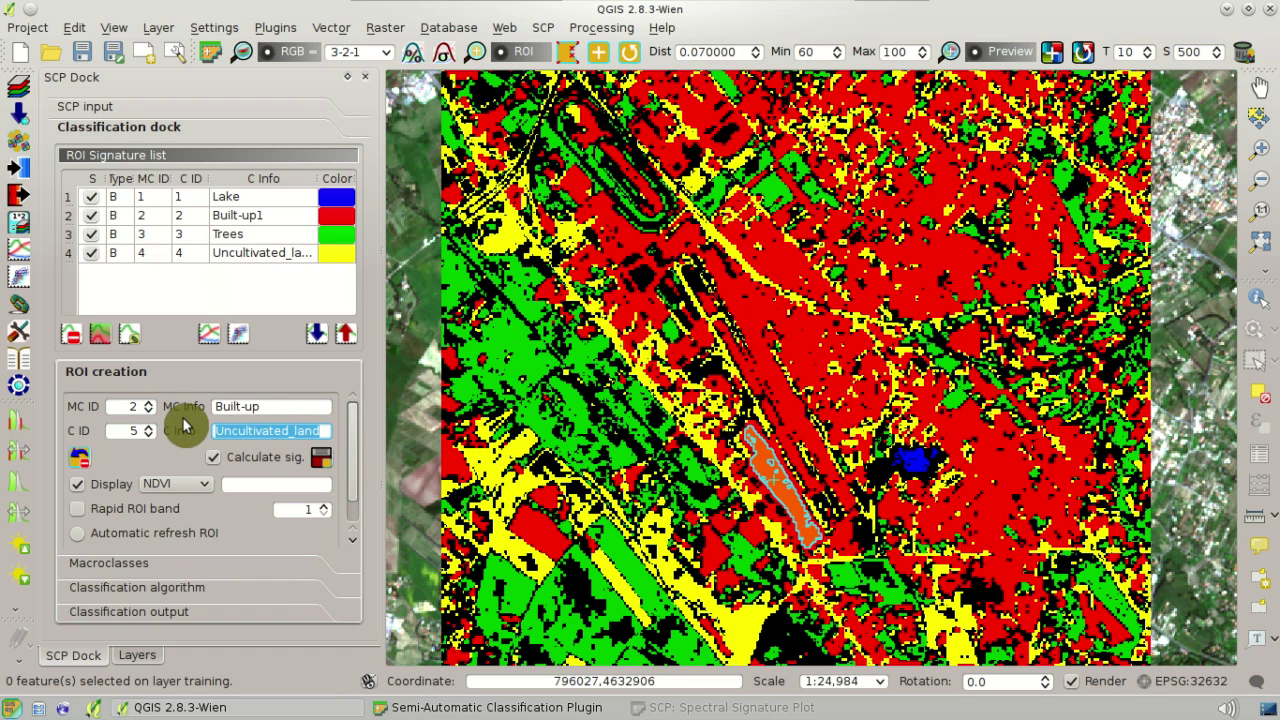
type("Built-up1")
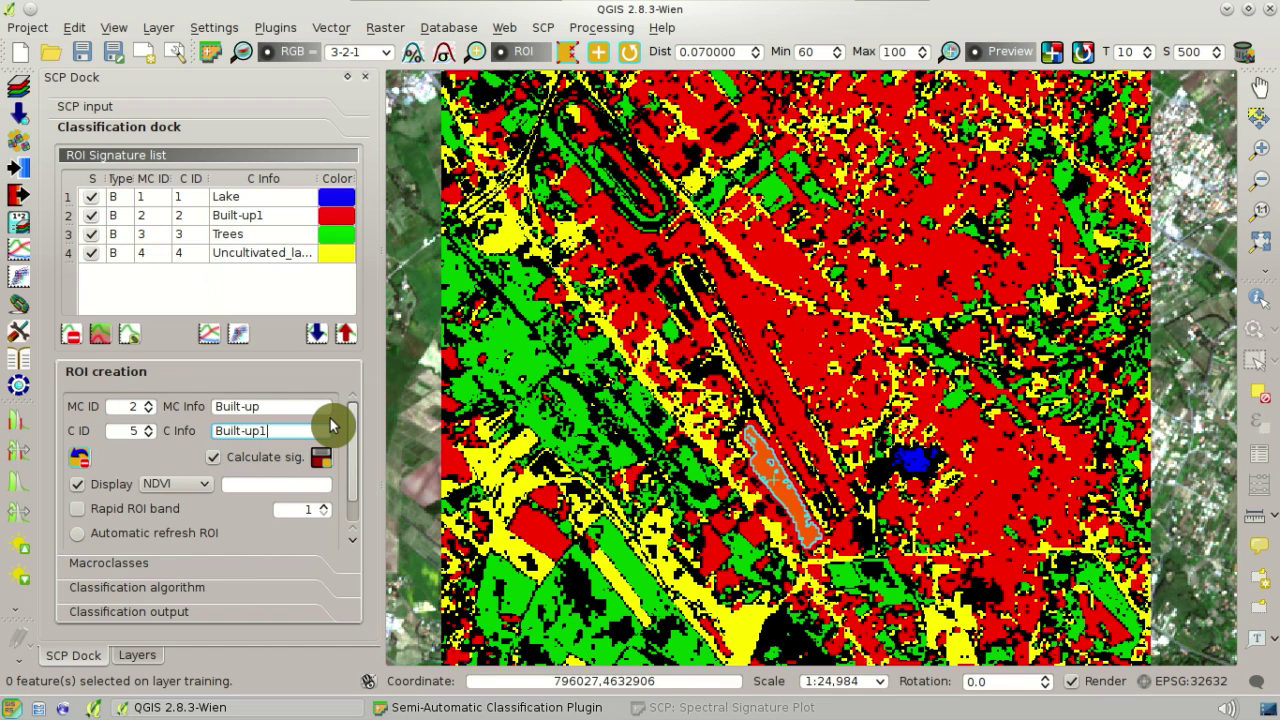
key("BackSpace")
type("2")
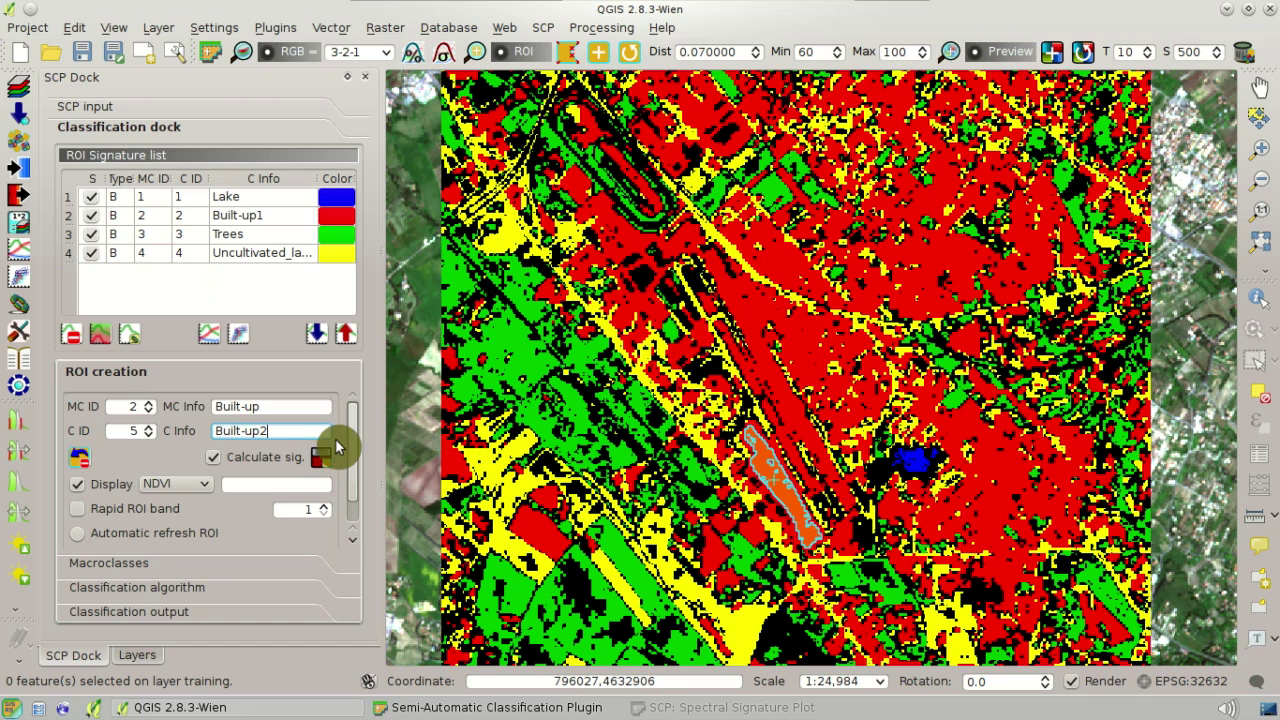
left_click(327, 460)
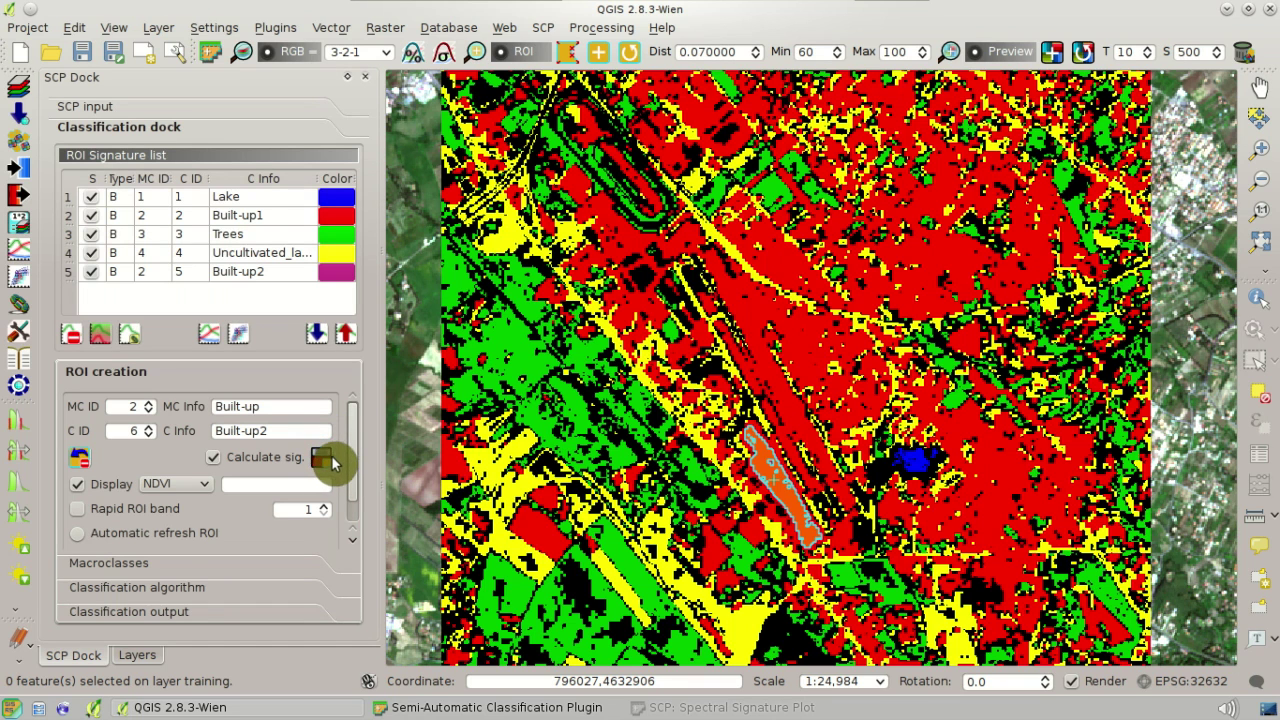
Refresh the classification preview around the airport and hide the temporary ROI on the map.
left_click(1085, 55)
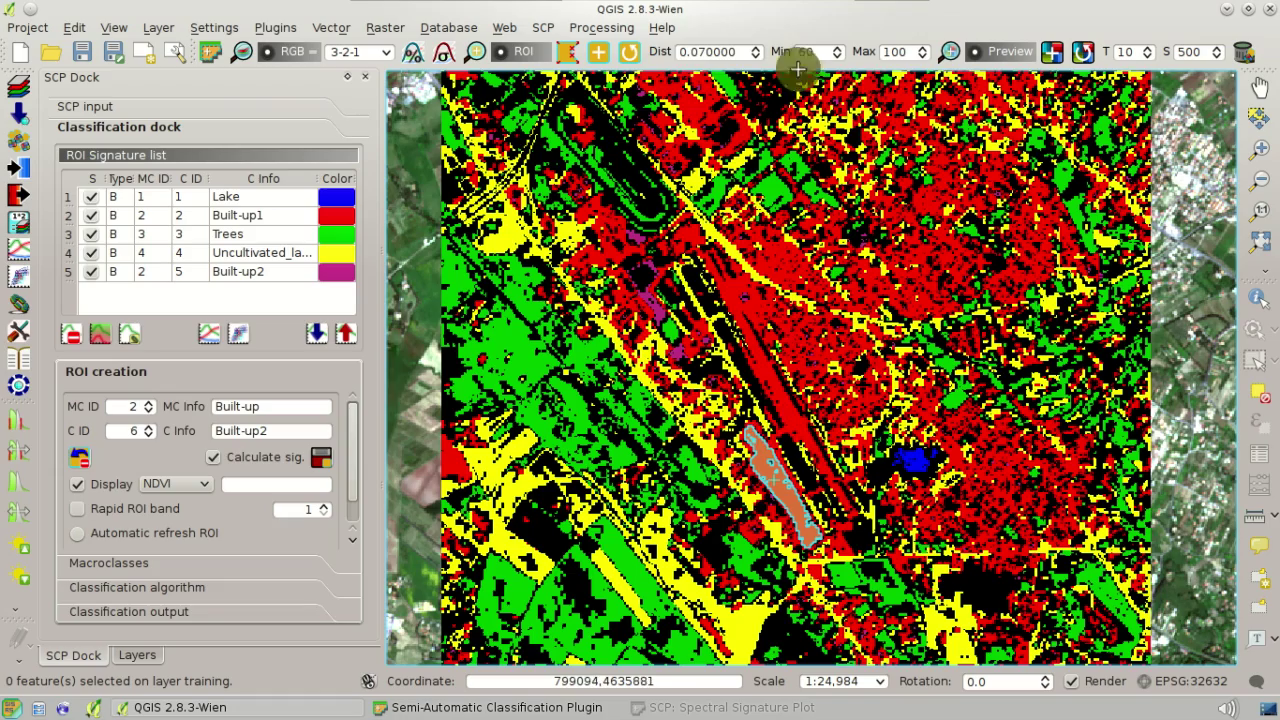
left_click(514, 58)
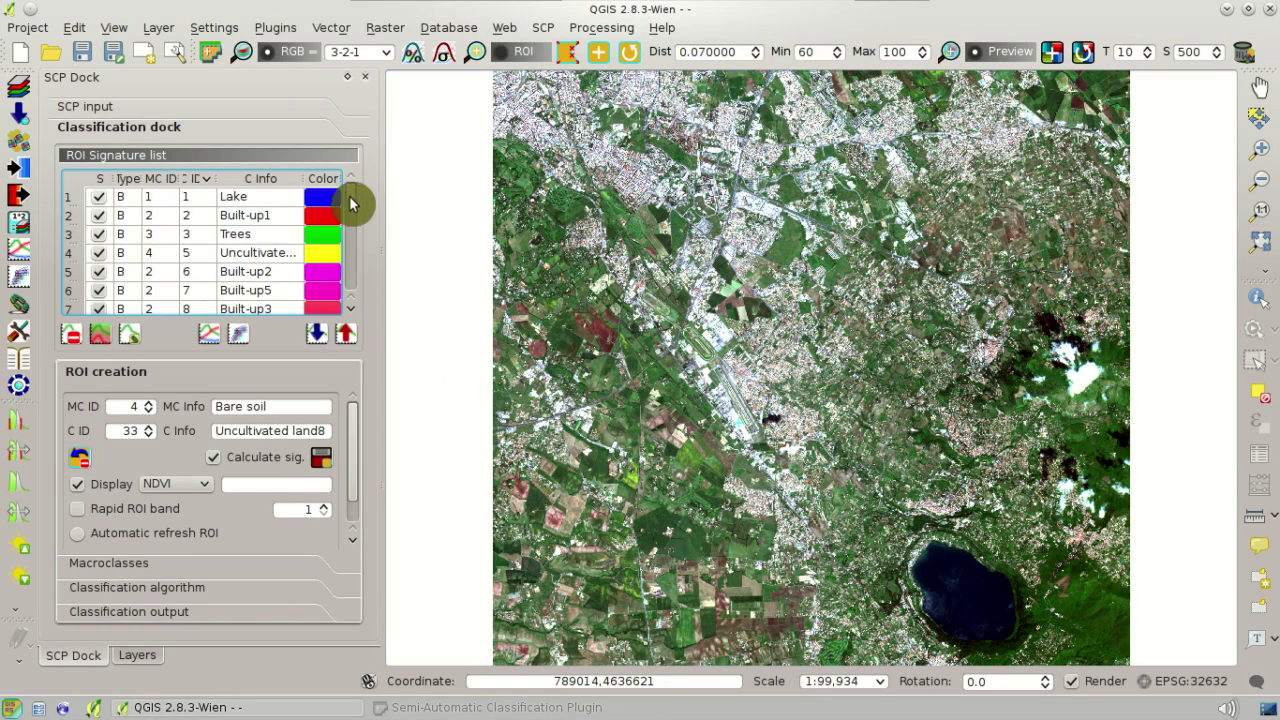
Show the classification algorithm settings and create a classification preview for the area north-west of the lake.
mouse_move(351, 198)
left_mouse_down()
mouse_move(349, 290)
mouse_move(354, 183)
left_mouse_up()
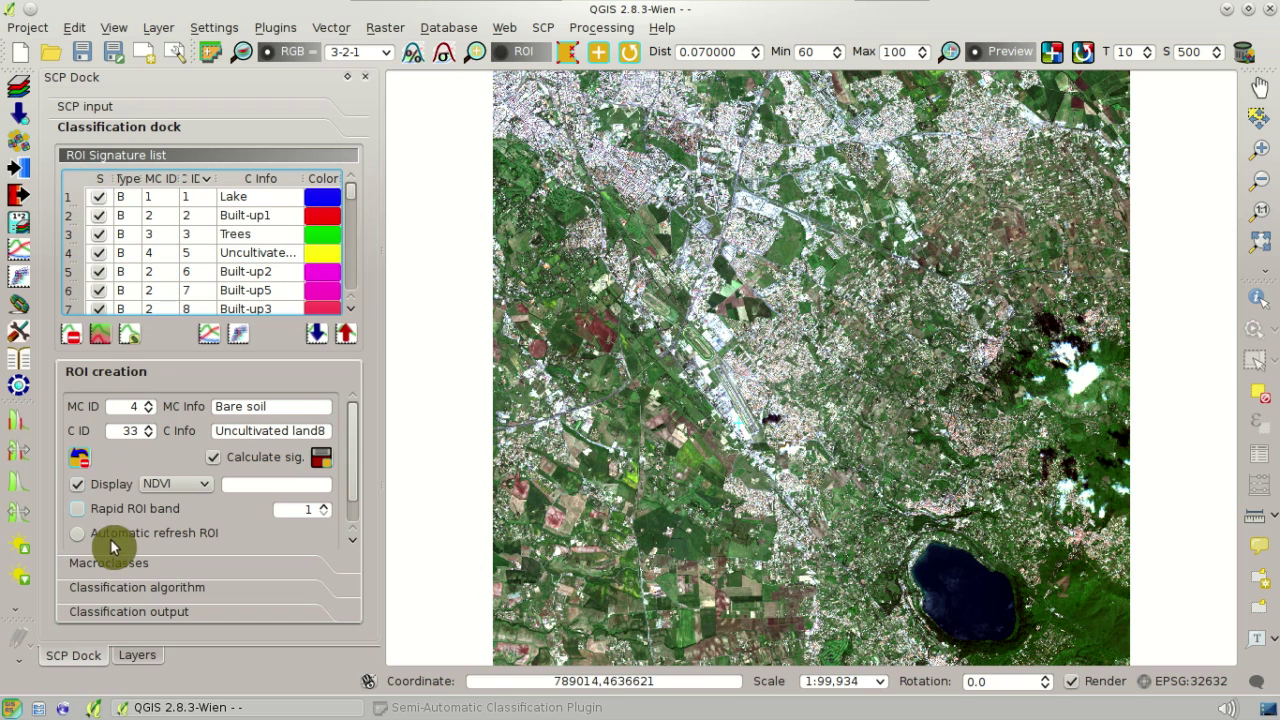
left_click(135, 590)
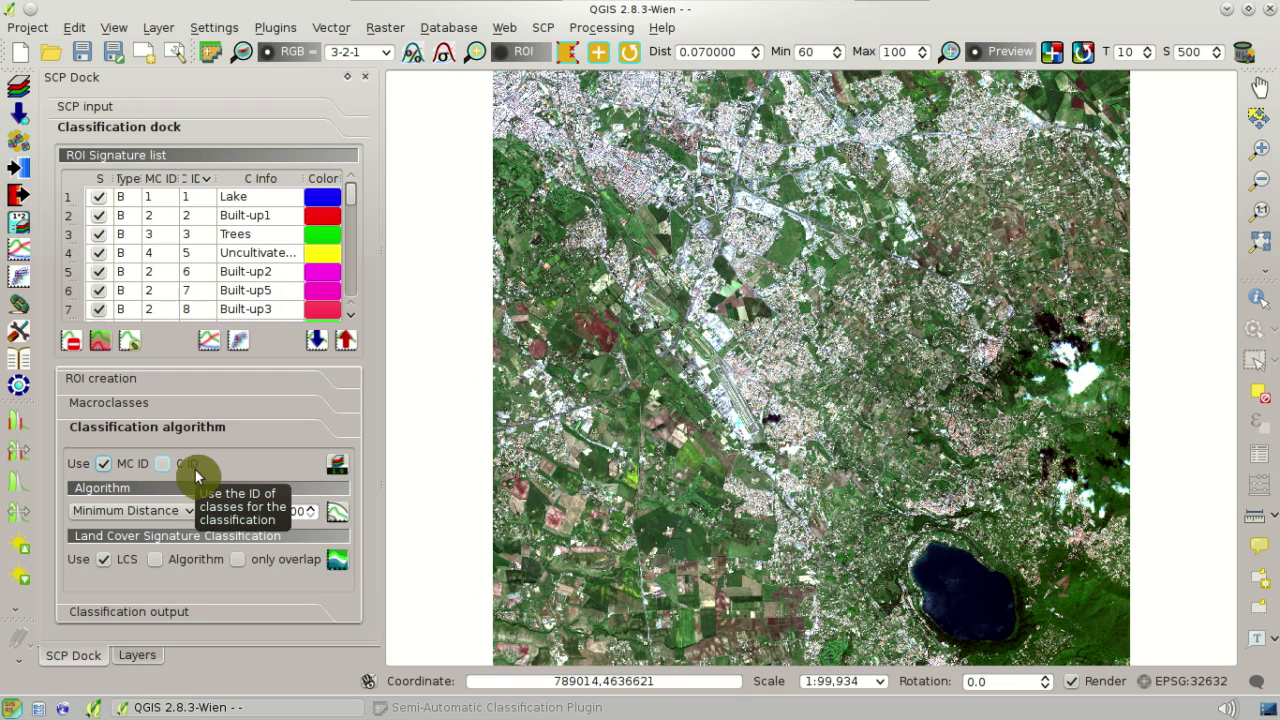
left_click(1053, 55)
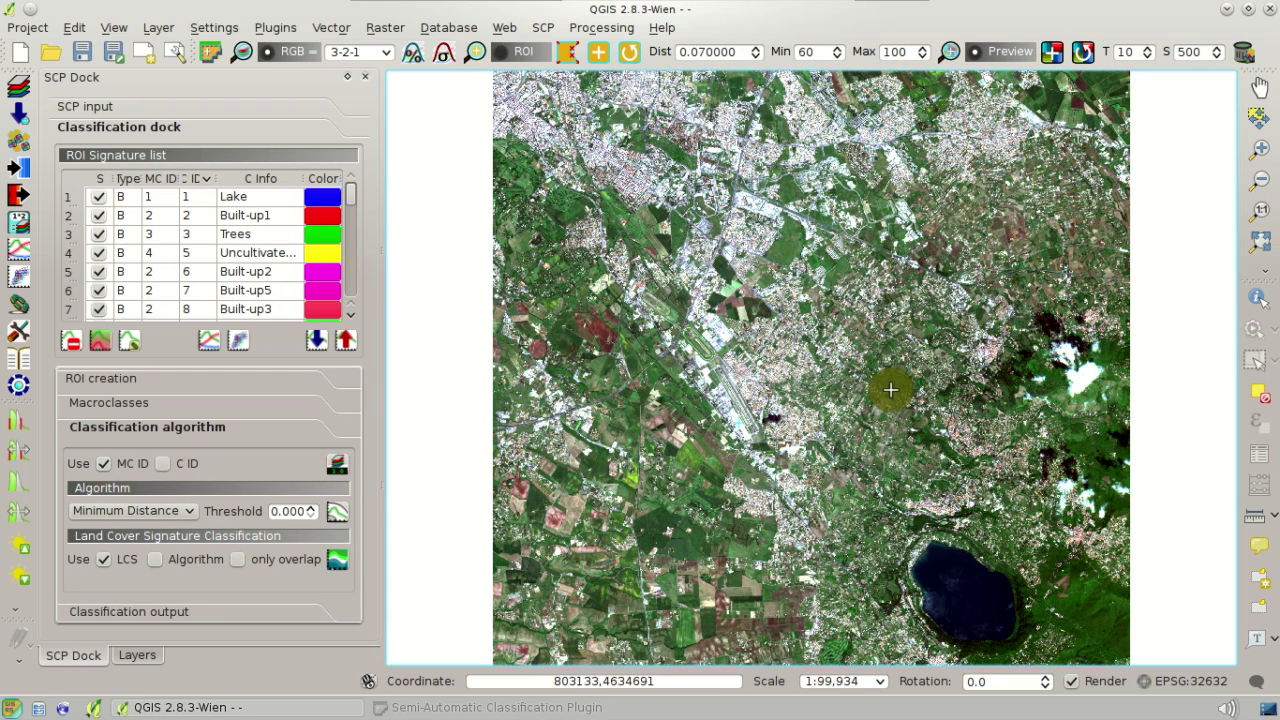
left_click(880, 482)
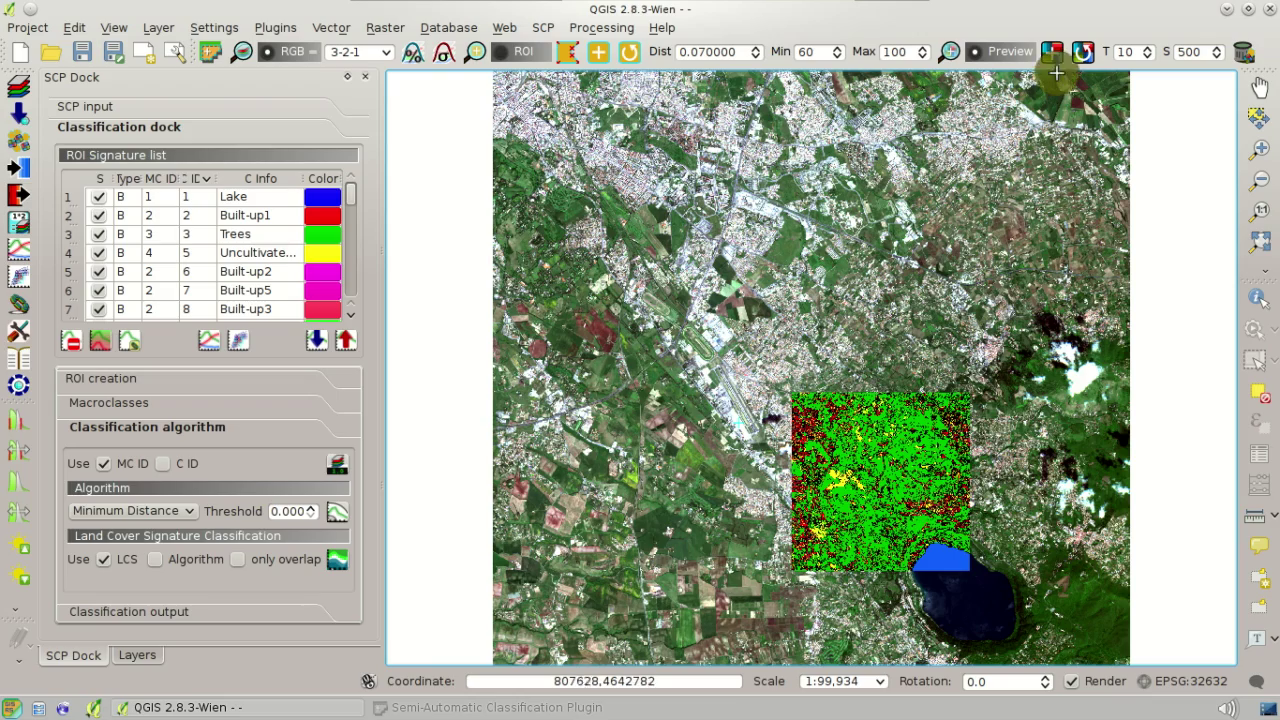
left_click(949, 52)
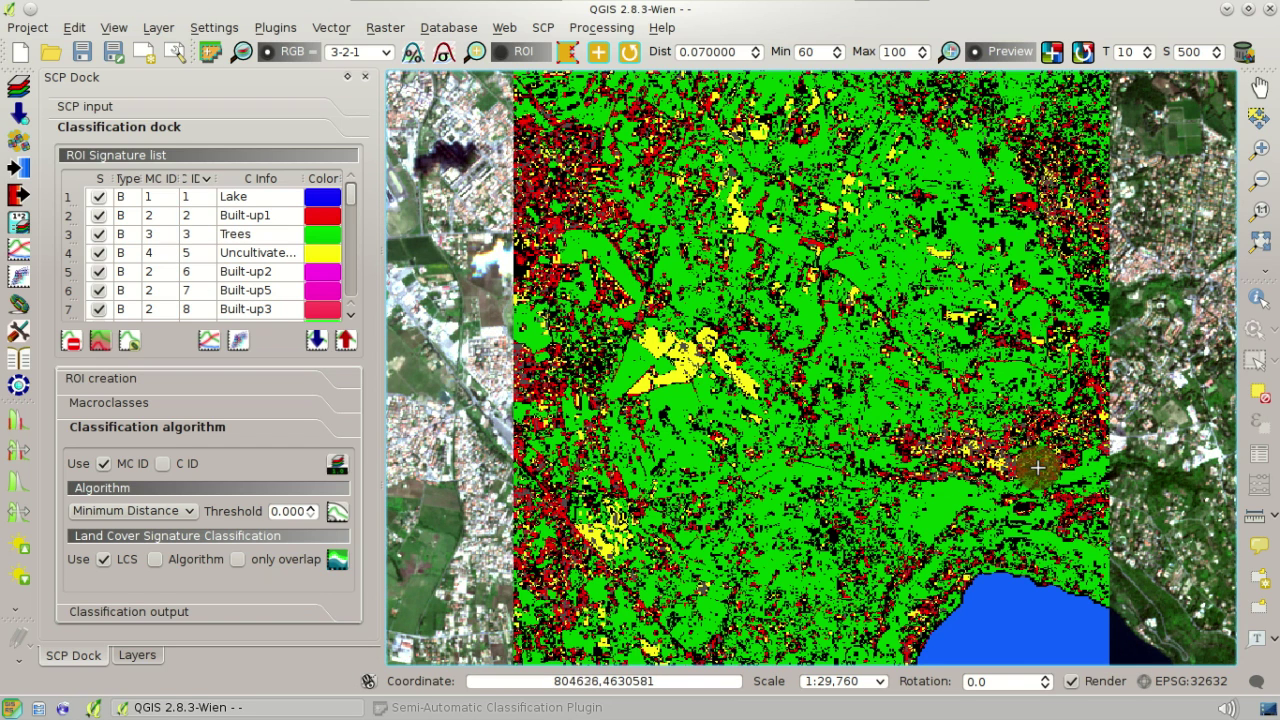
scroll(1038, 467, "up", 1)
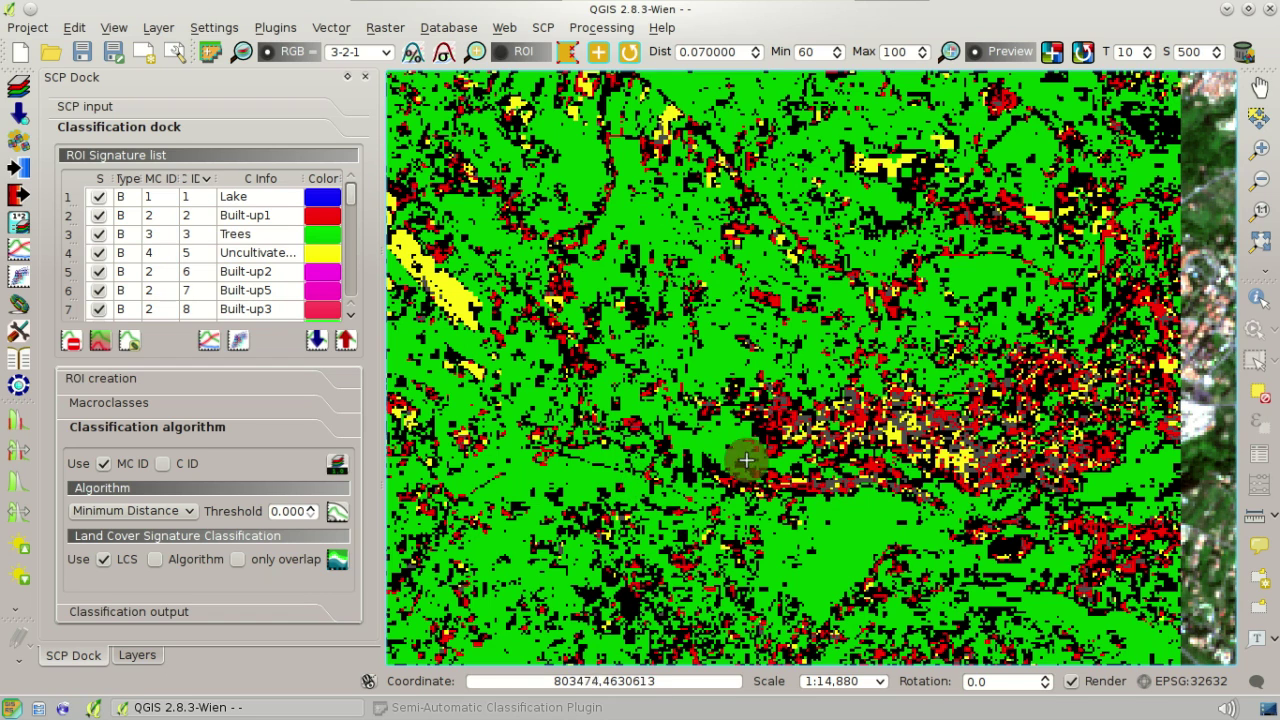
scroll(806, 460, "up", 1)
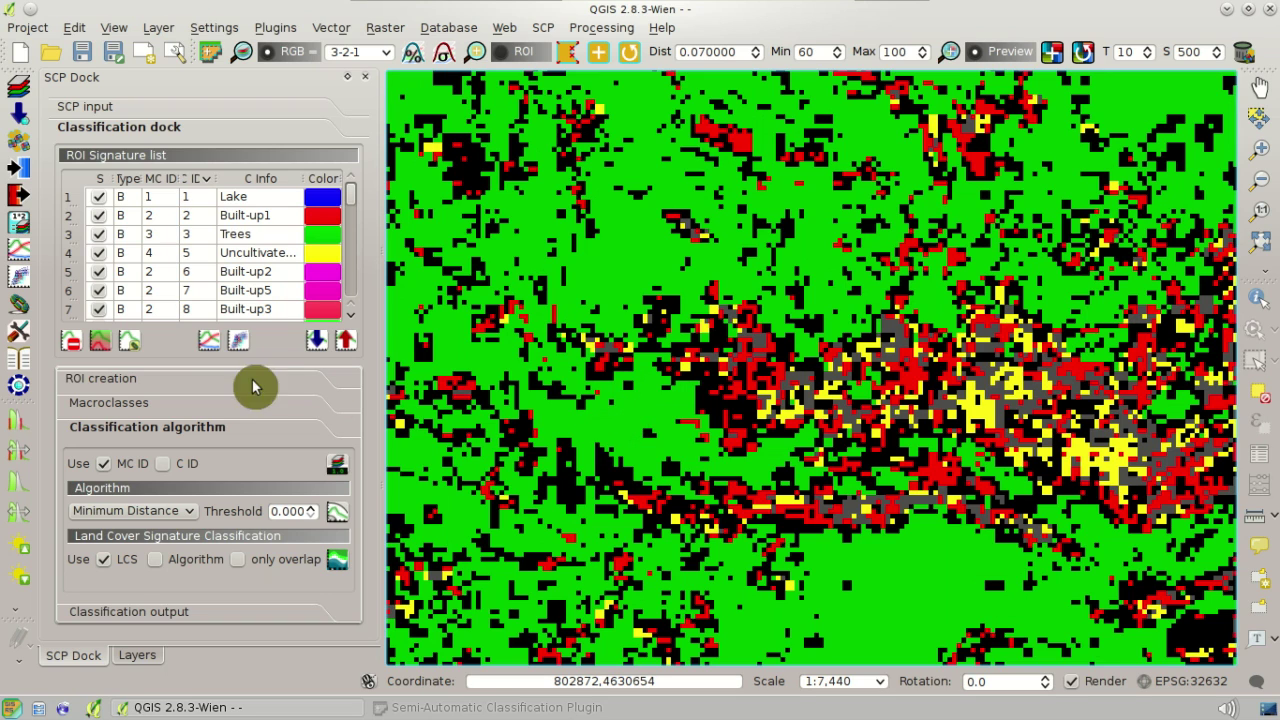
Plot all signatures of the ROI list, fit the plot to the data and check the signature list for overlapping classes.
left_click(72, 183)
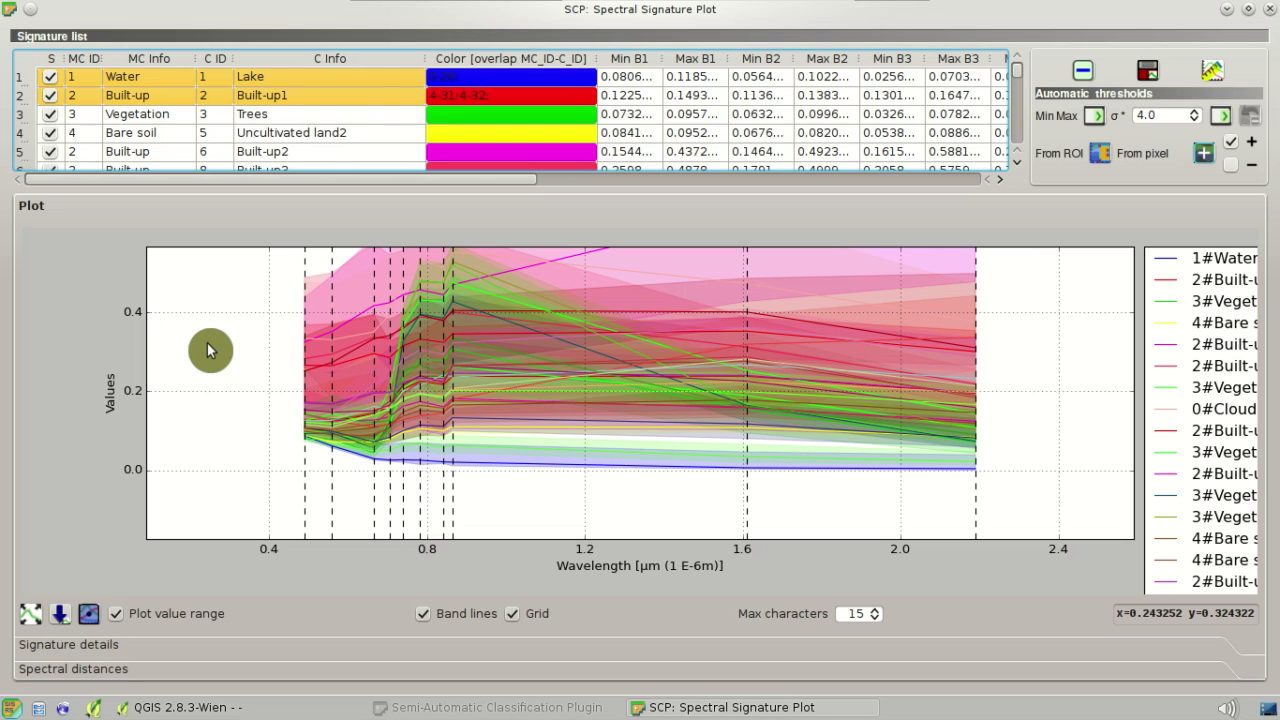
left_click(32, 613)
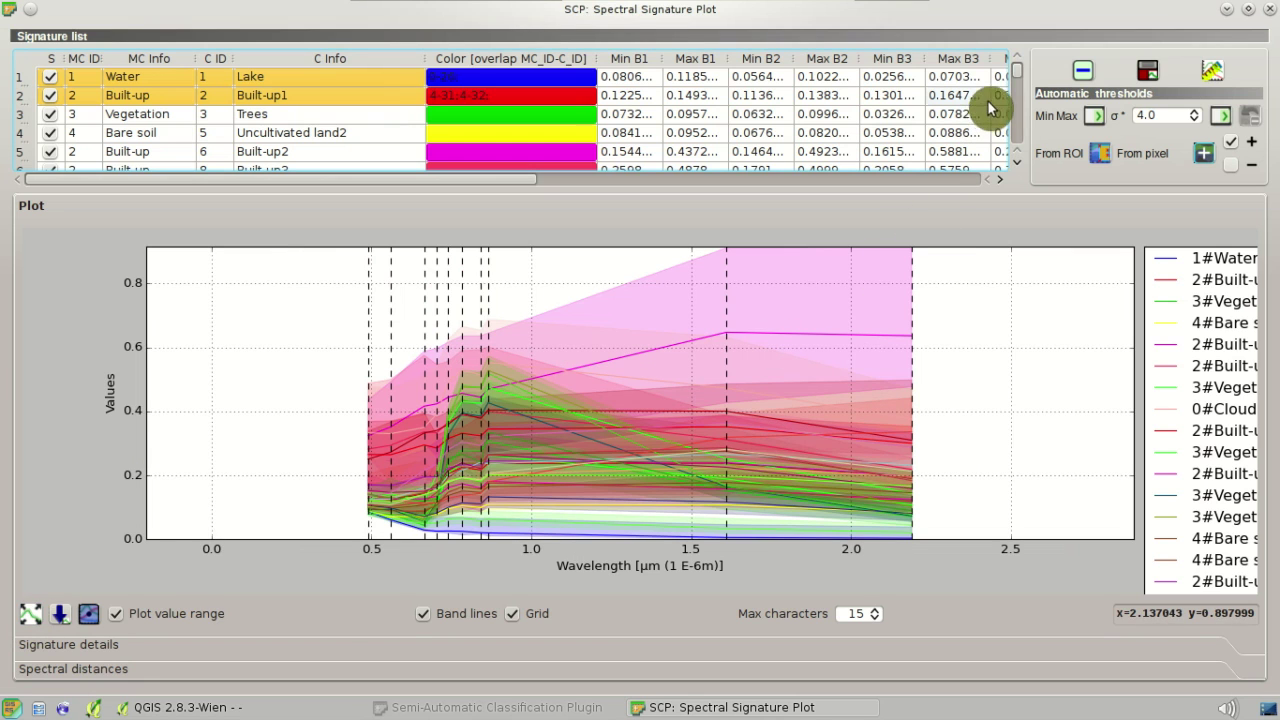
mouse_move(1012, 80)
left_mouse_down()
mouse_move(1009, 154)
mouse_move(1011, 71)
left_mouse_up()
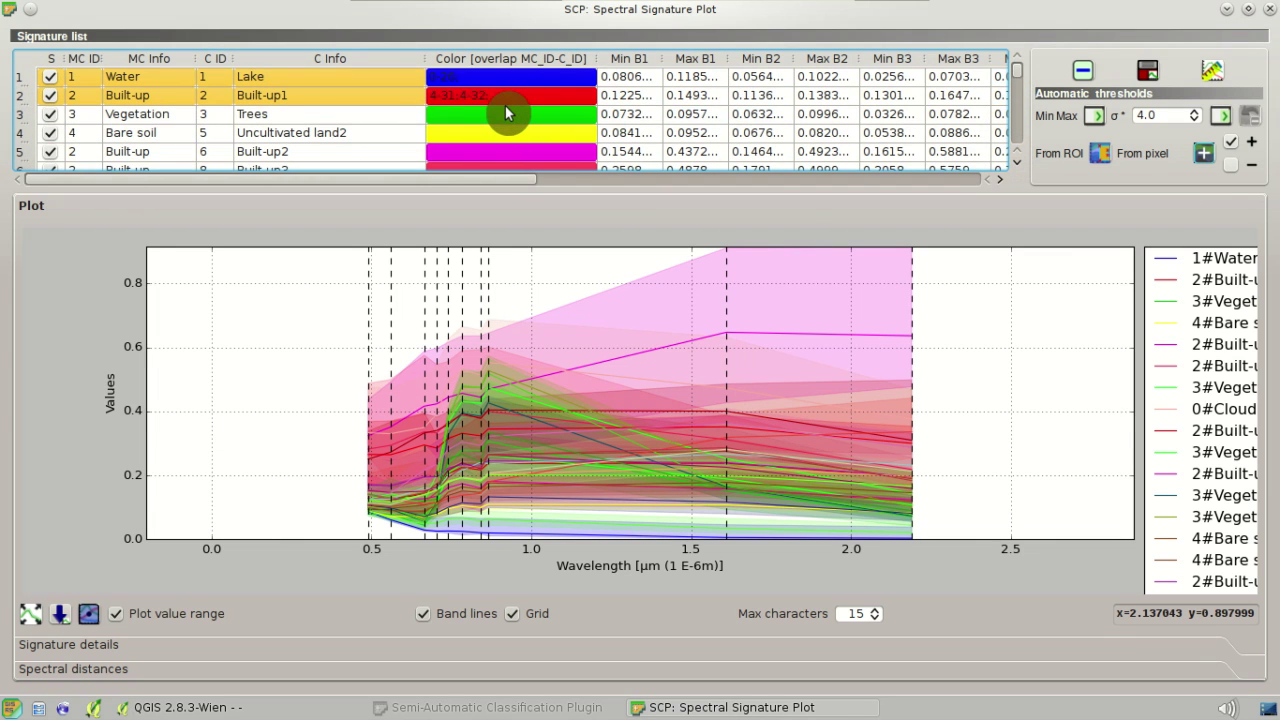
scroll(509, 115, "down", 1)
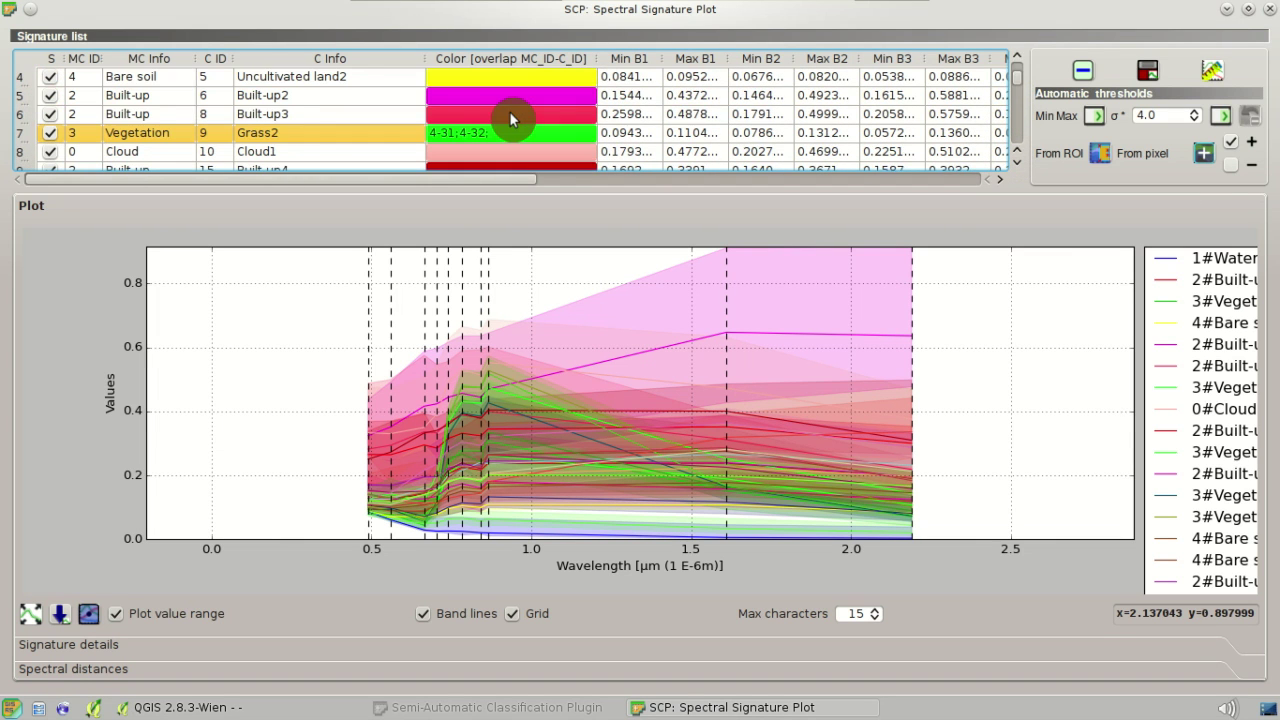
scroll(511, 117, "down", 1)
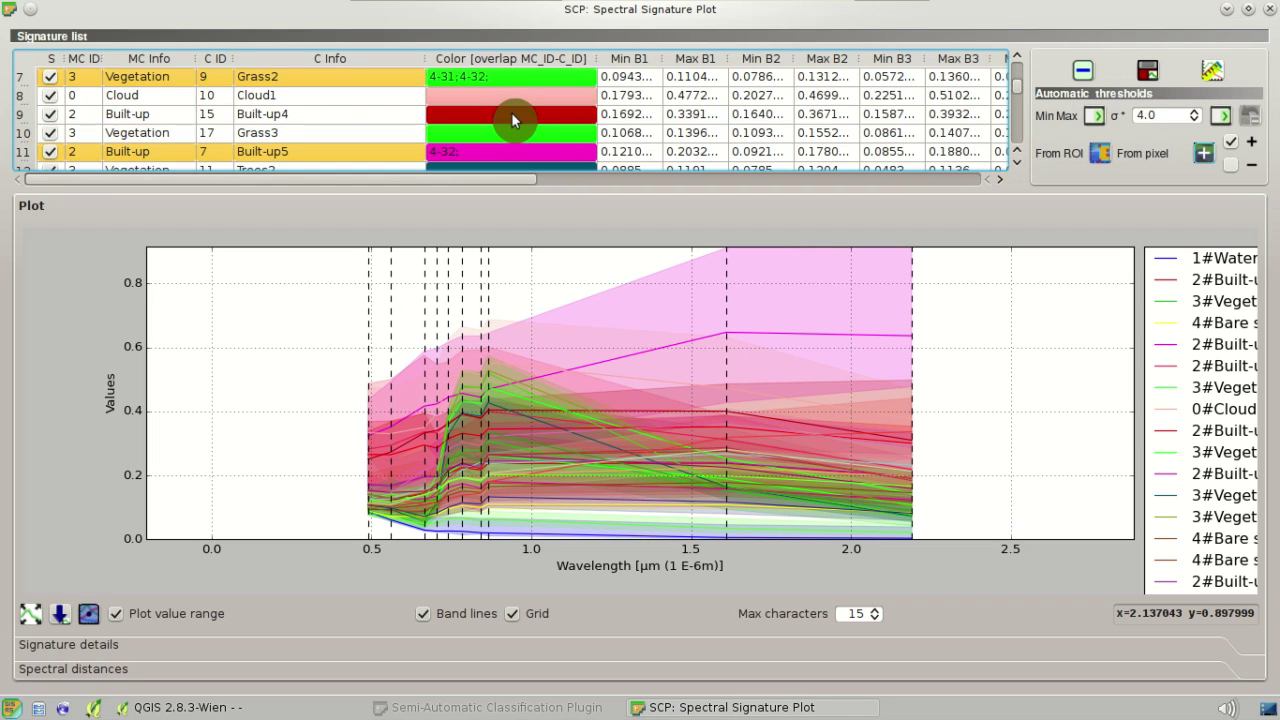
scroll(511, 117, "down", 3)
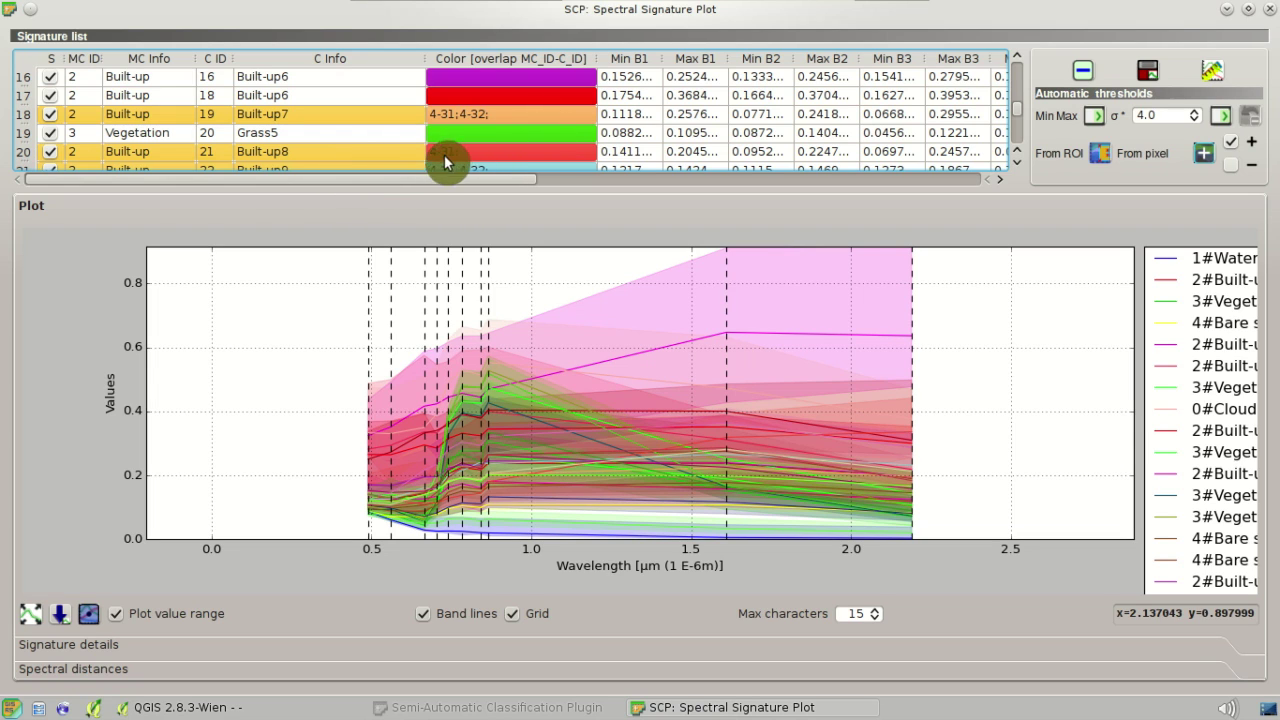
Minimize the spectral plot, open the LCS signature thresholds and move their window clear of the dock.
left_click(1226, 11)
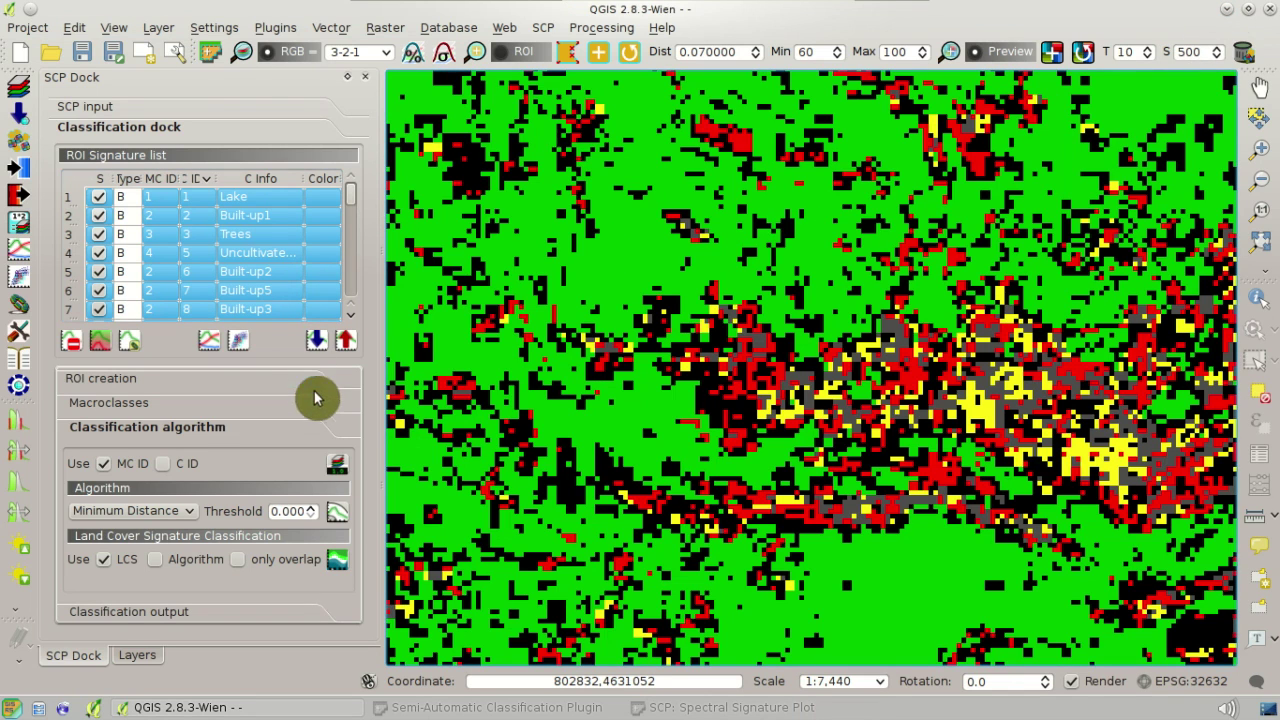
left_click(338, 563)
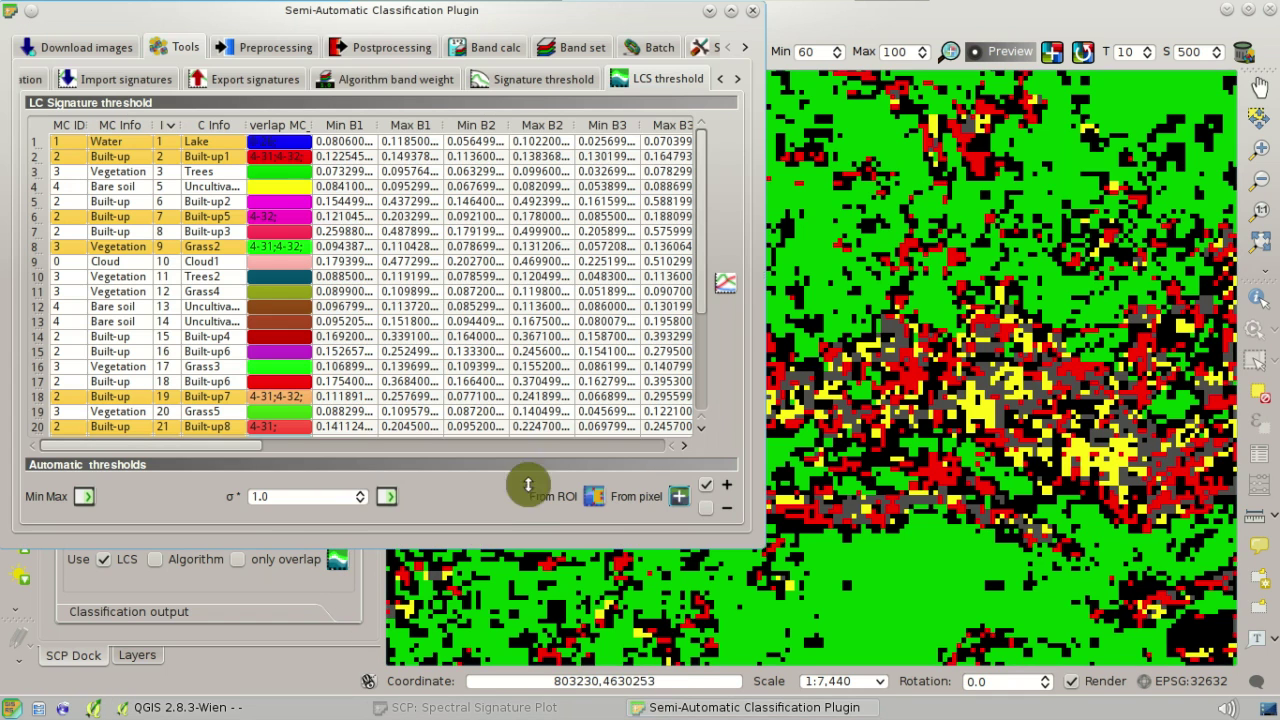
mouse_move(343, 14)
left_mouse_down()
mouse_move(423, 51)
mouse_move(730, 77)
left_mouse_up()
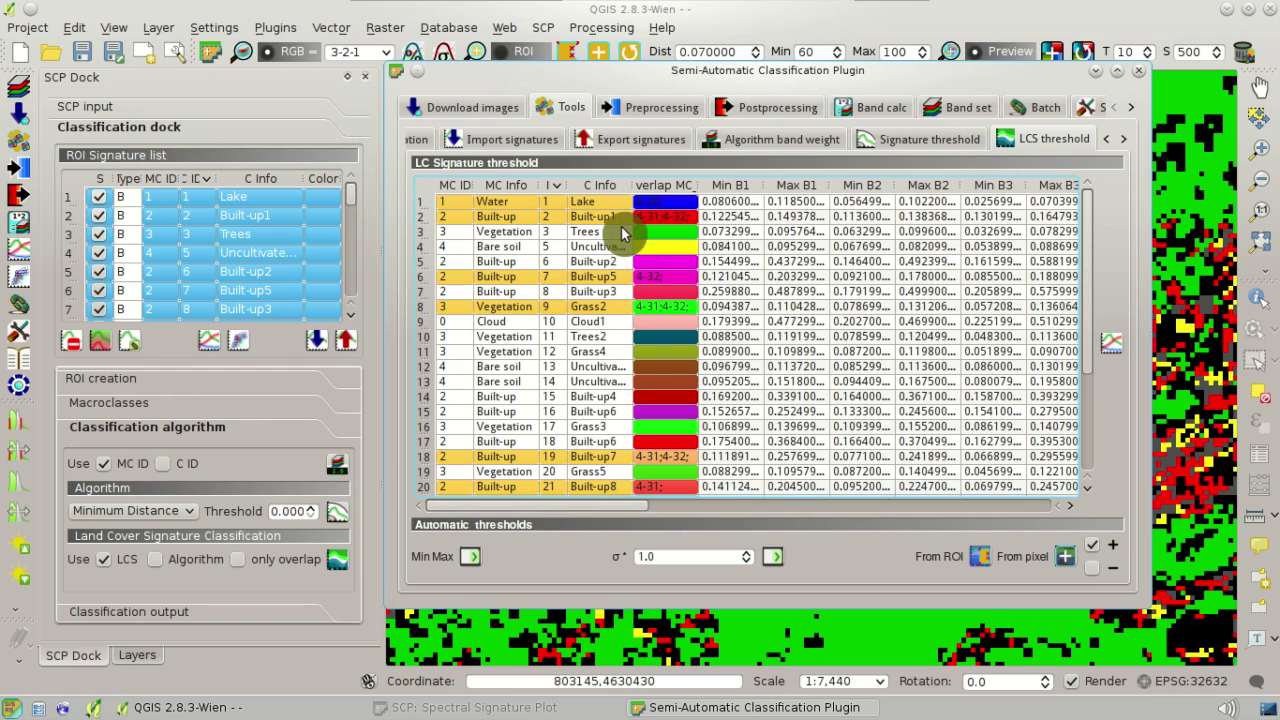
Set the Grass2 signature's thresholds automatically from its minimum and maximum values, and replace them with thresholds at σ 1.0.
mouse_move(1094, 225)
left_mouse_down()
mouse_move(1086, 360)
mouse_move(1089, 240)
mouse_move(1070, 212)
left_mouse_up()
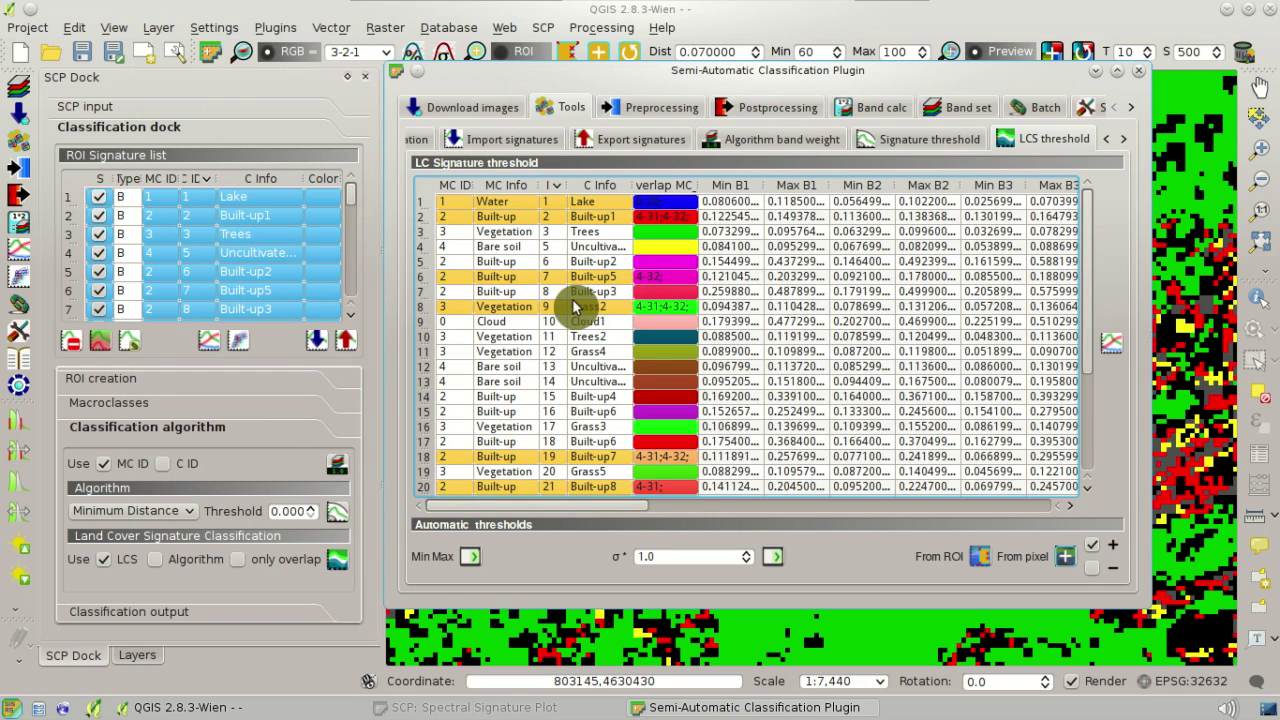
left_click_drag(533, 503, 491, 507)
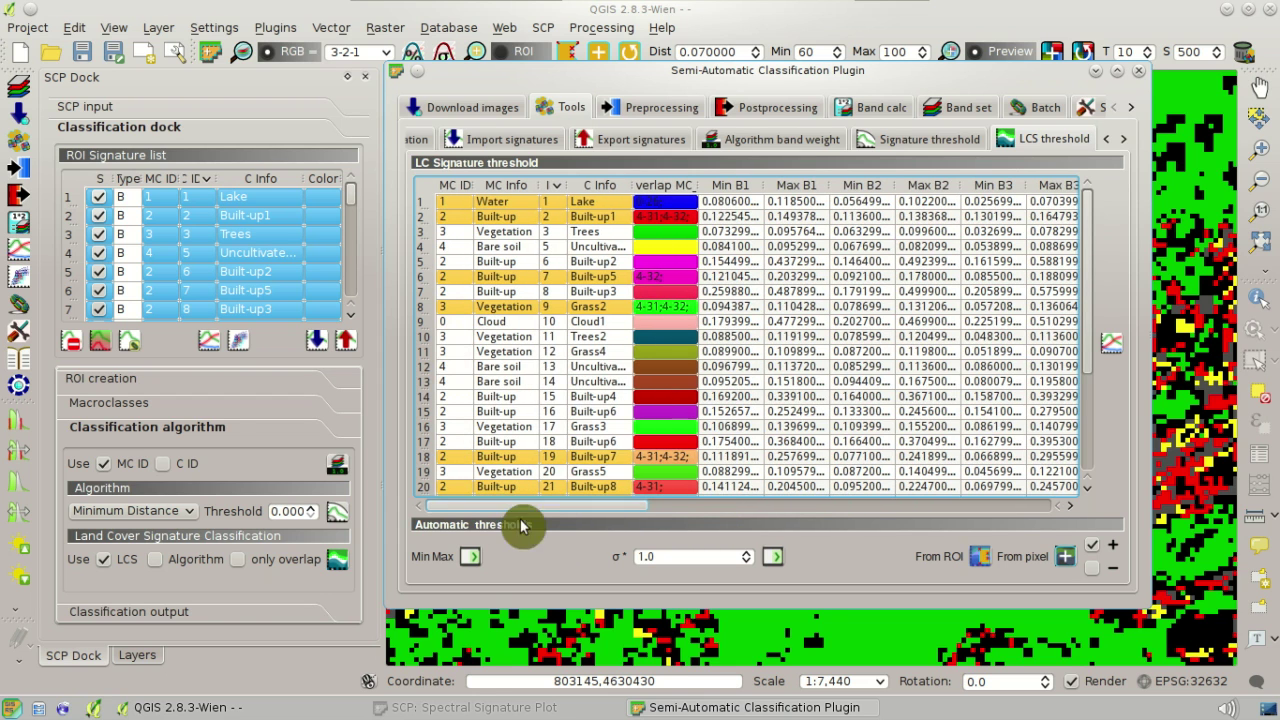
left_click(429, 306)
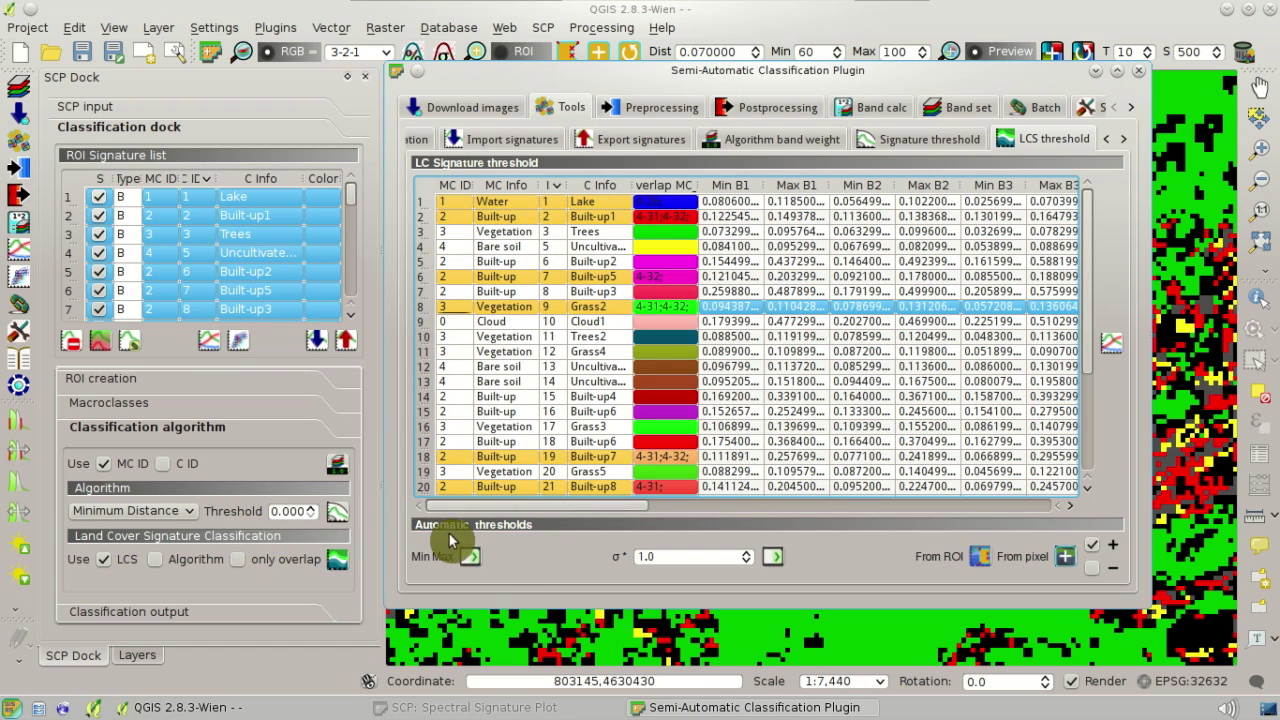
left_click(470, 558)
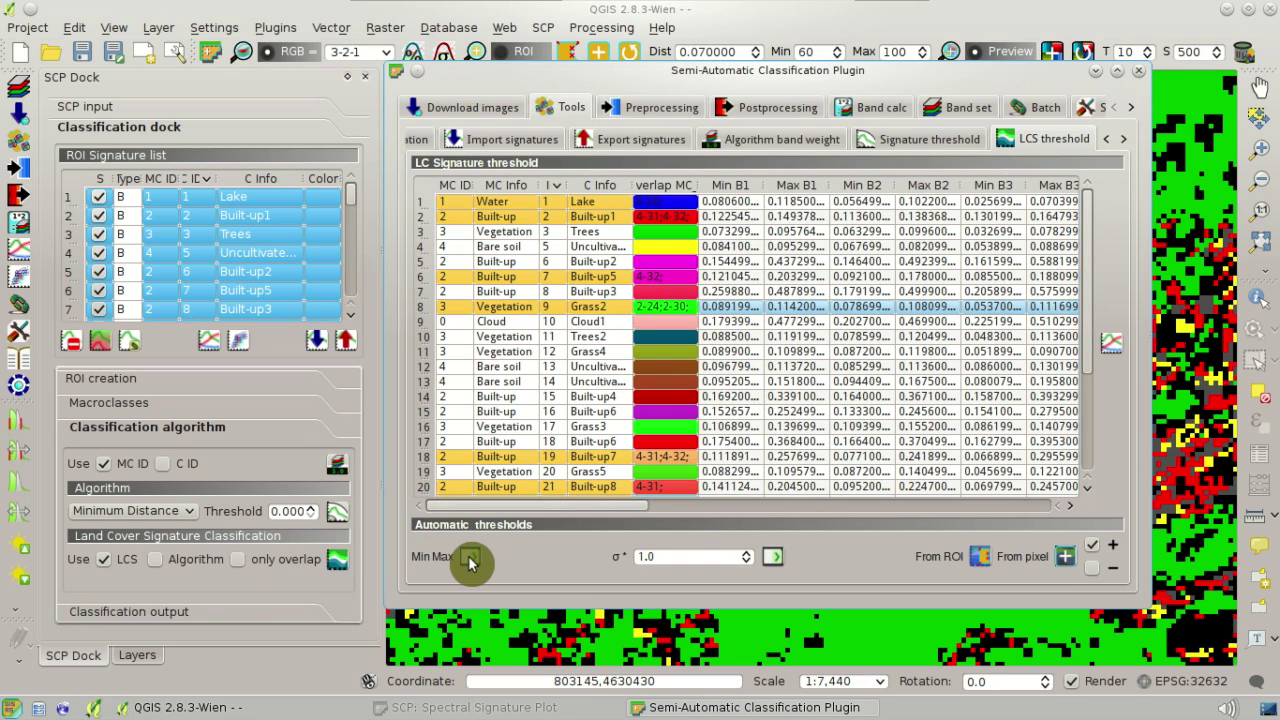
left_click(773, 558)
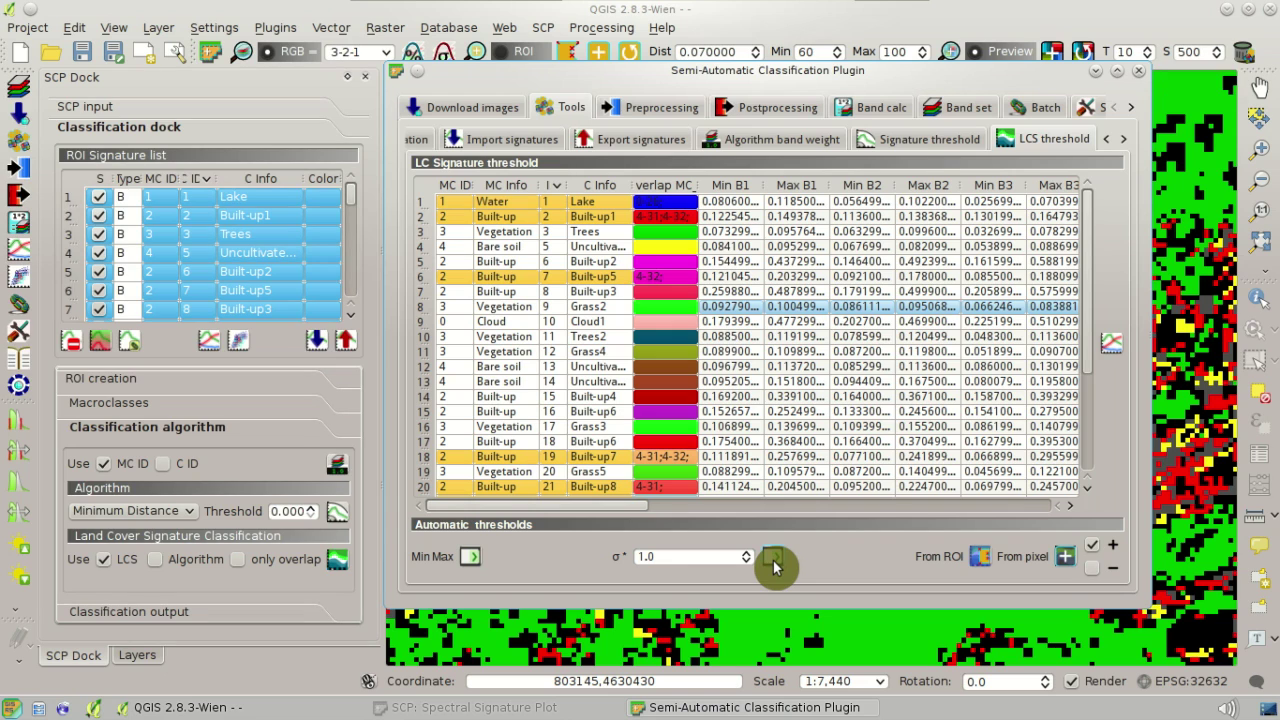
left_click(428, 312)
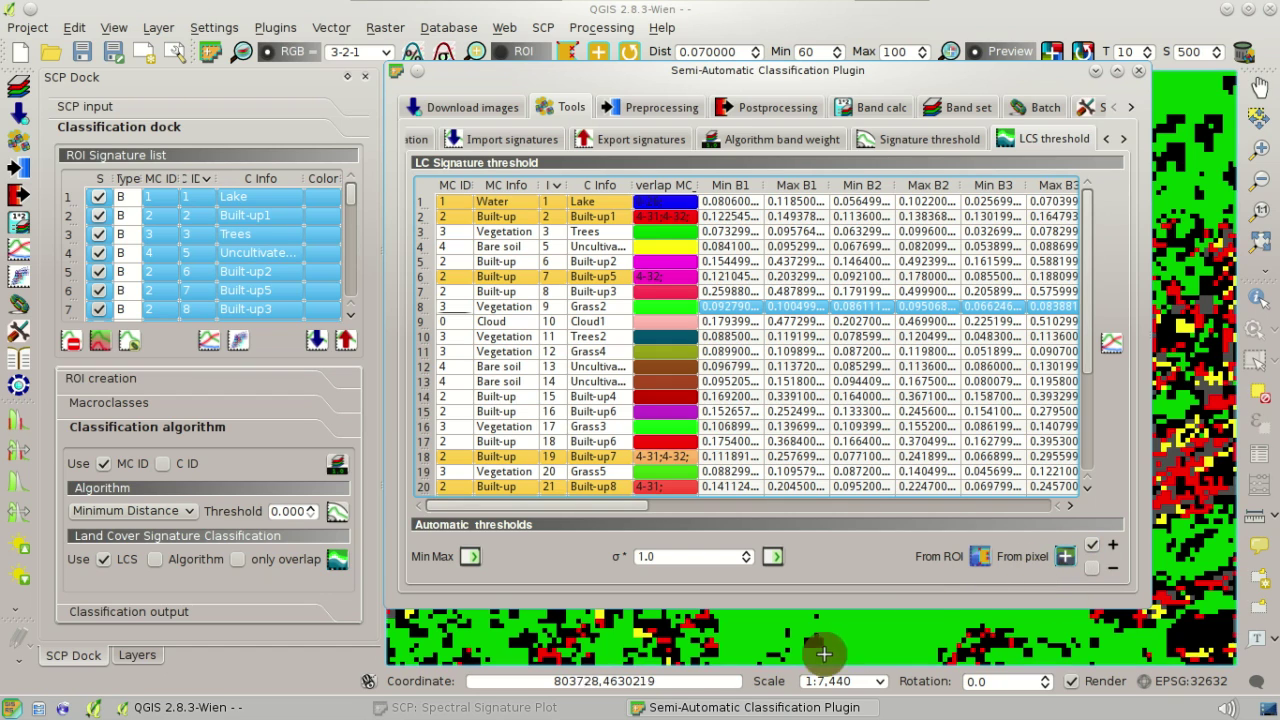
Reopen the spectral signature plot, restore it to a smaller window and move it aside over the threshold table.
left_click(600, 707)
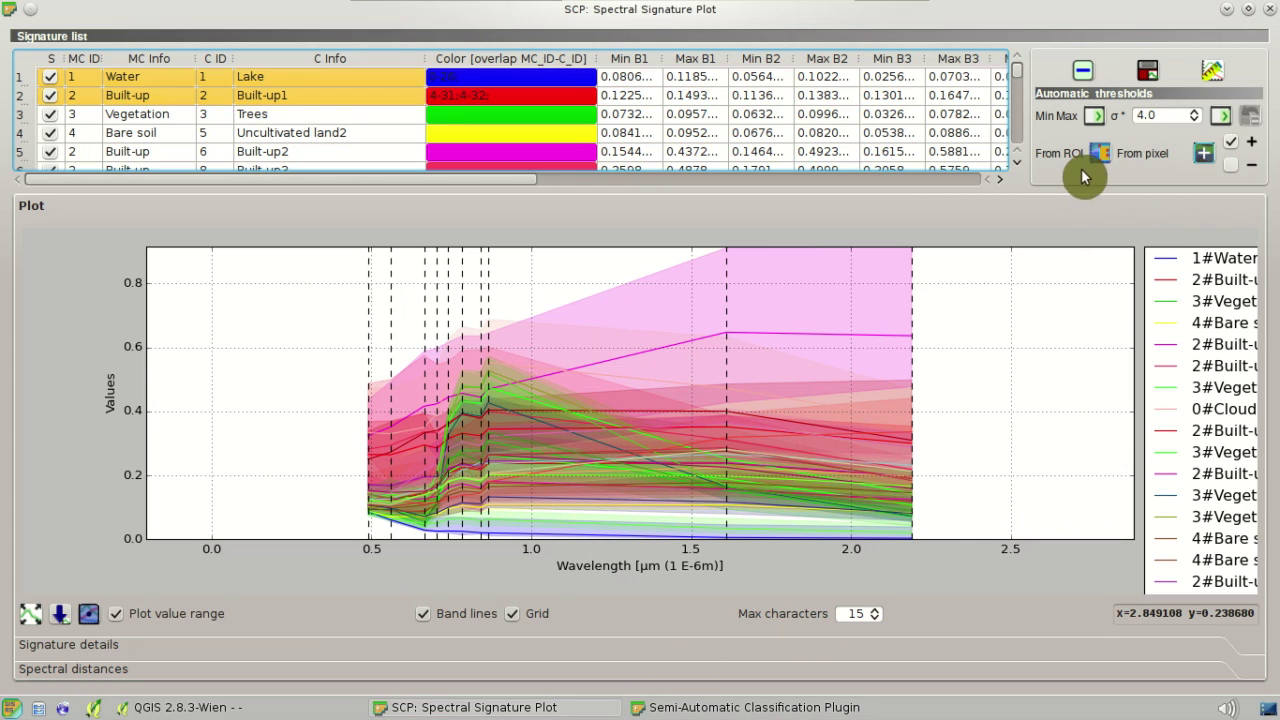
key("alt+F5")
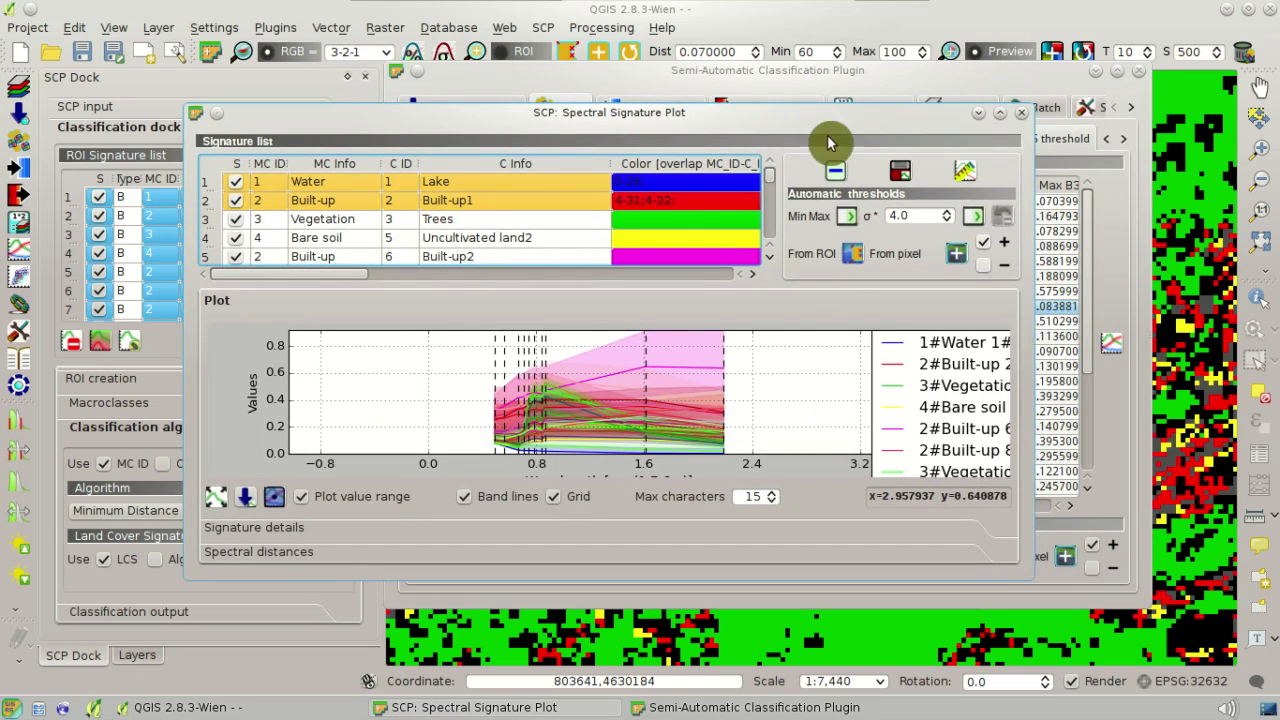
mouse_move(803, 125)
left_mouse_down()
mouse_move(666, 171)
mouse_move(620, 167)
left_mouse_up()
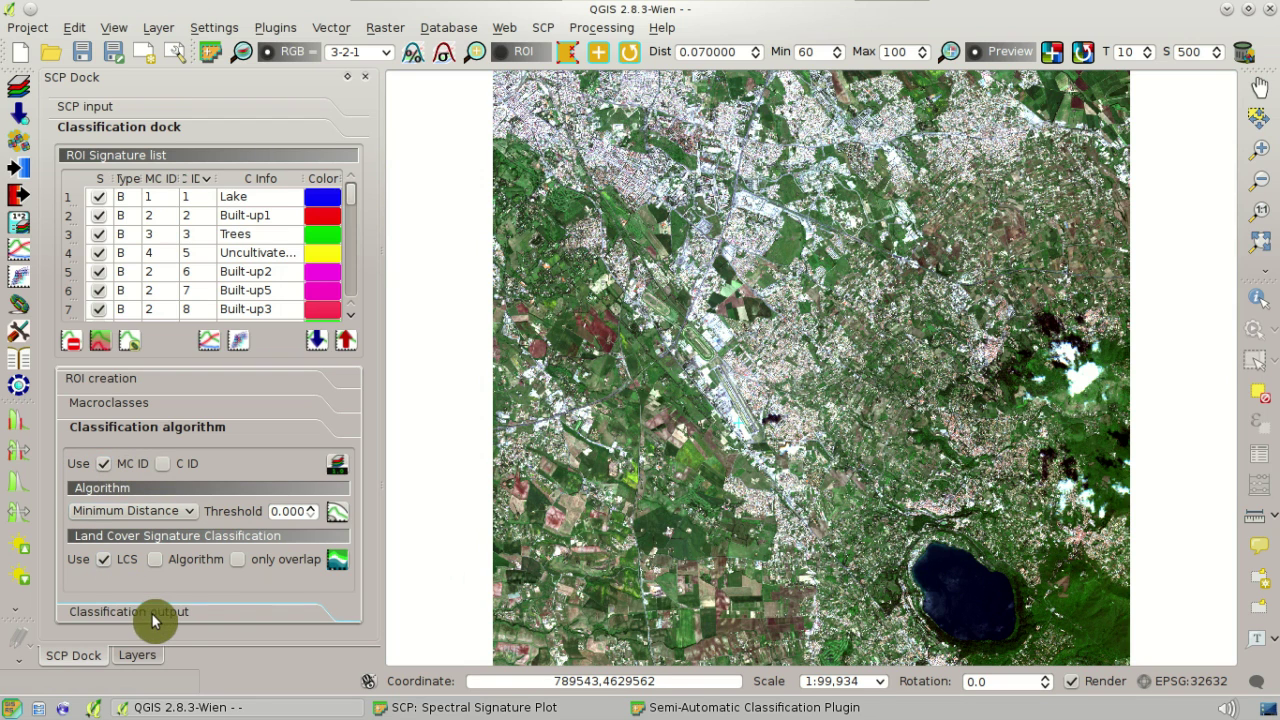
Run the full classification, save its output as classification in the sentinel2_sample folder, and inspect the result around the airport.
left_click(238, 612)
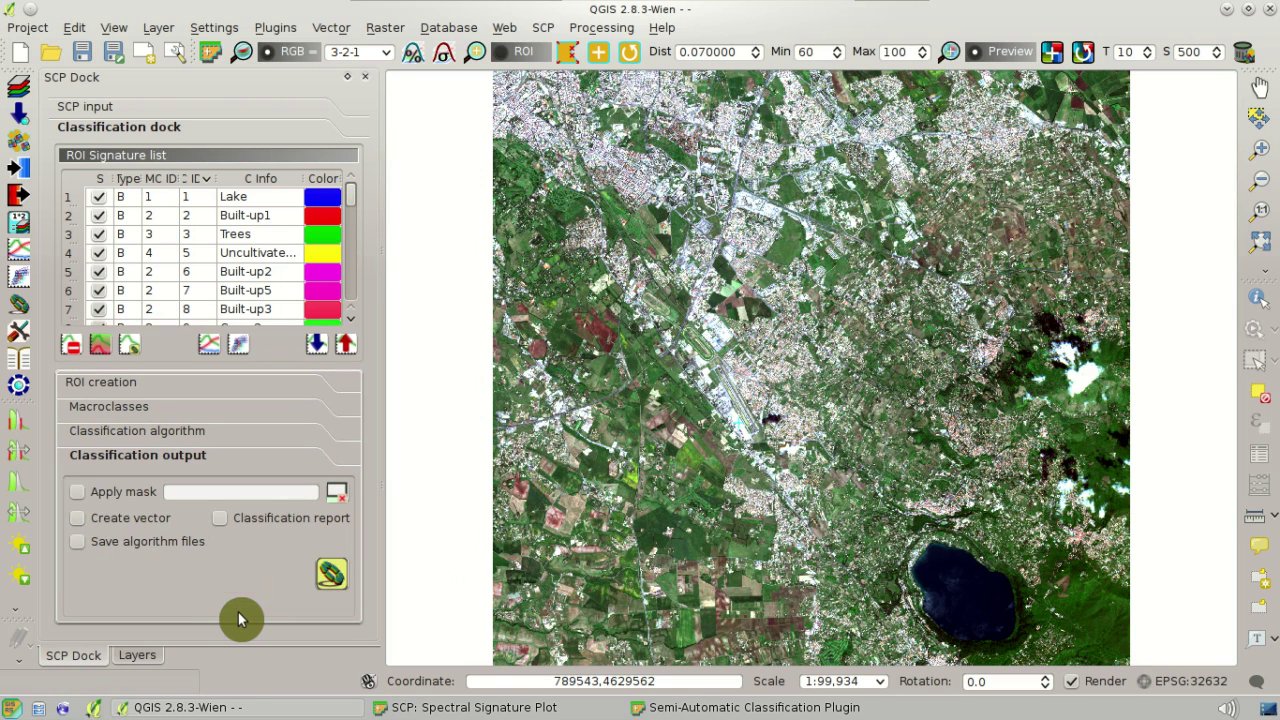
left_click(333, 588)
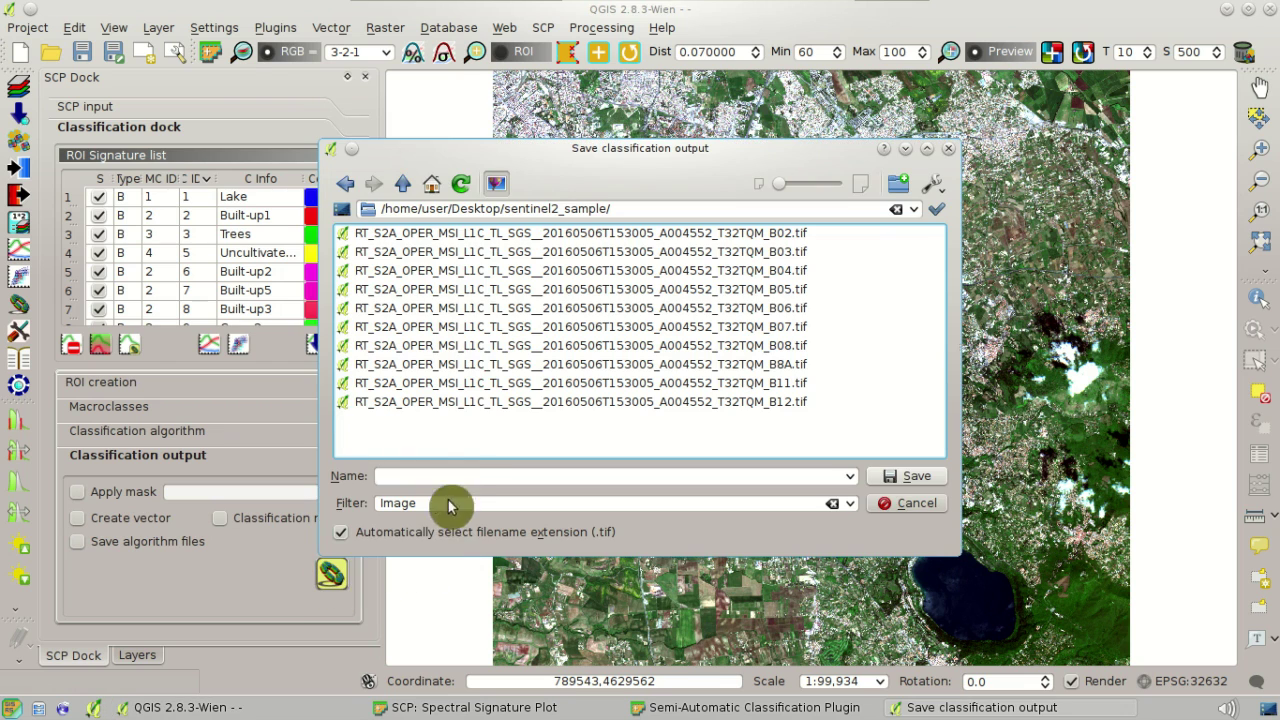
type("classification")
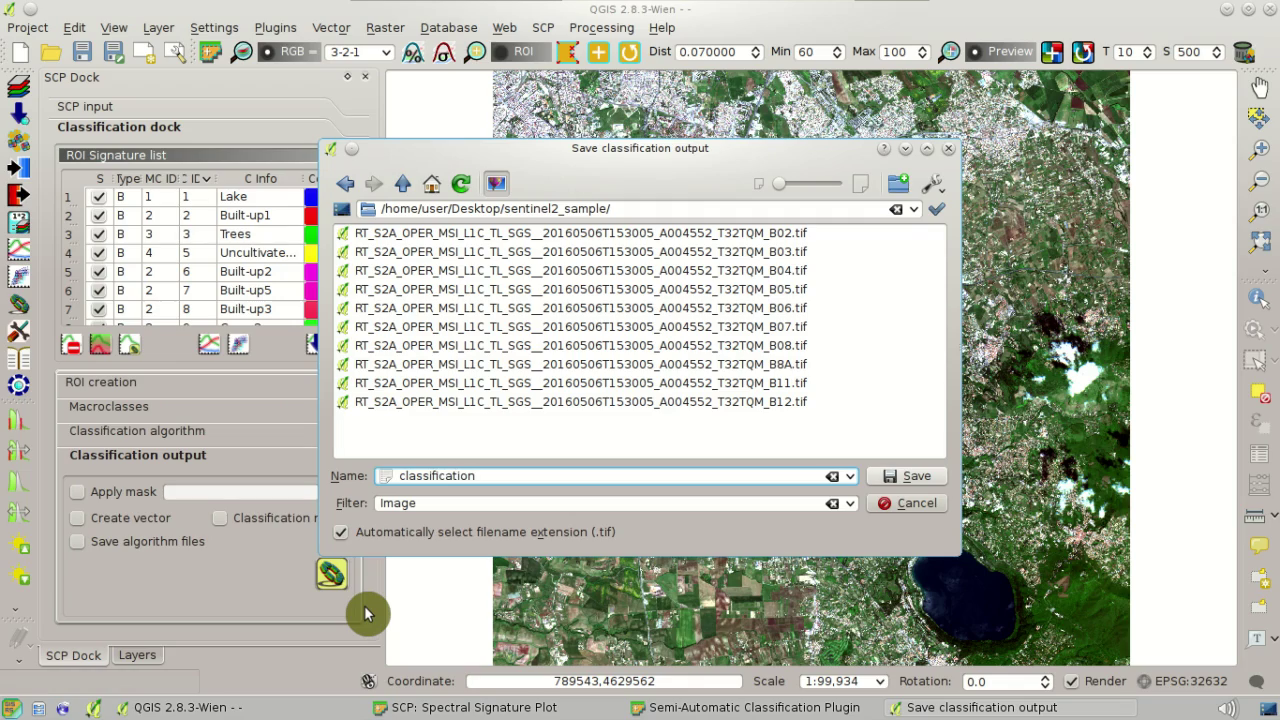
key("Return")
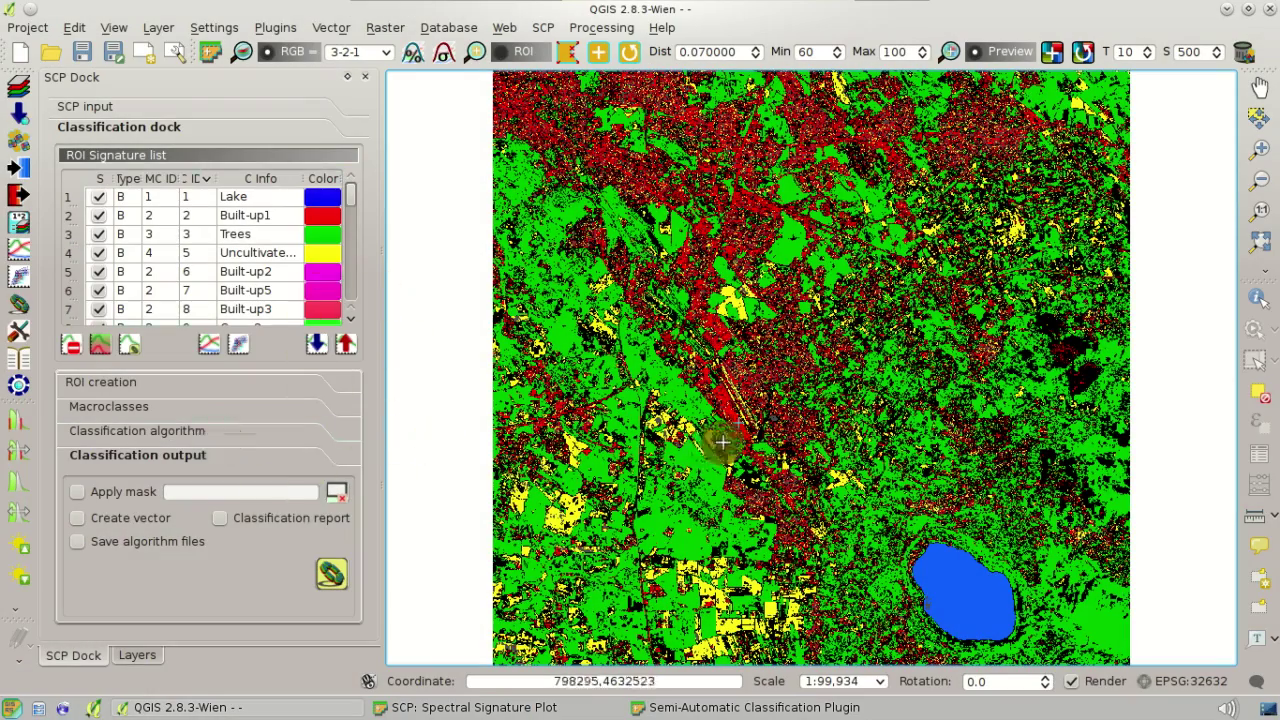
scroll(722, 441, "up", 1)
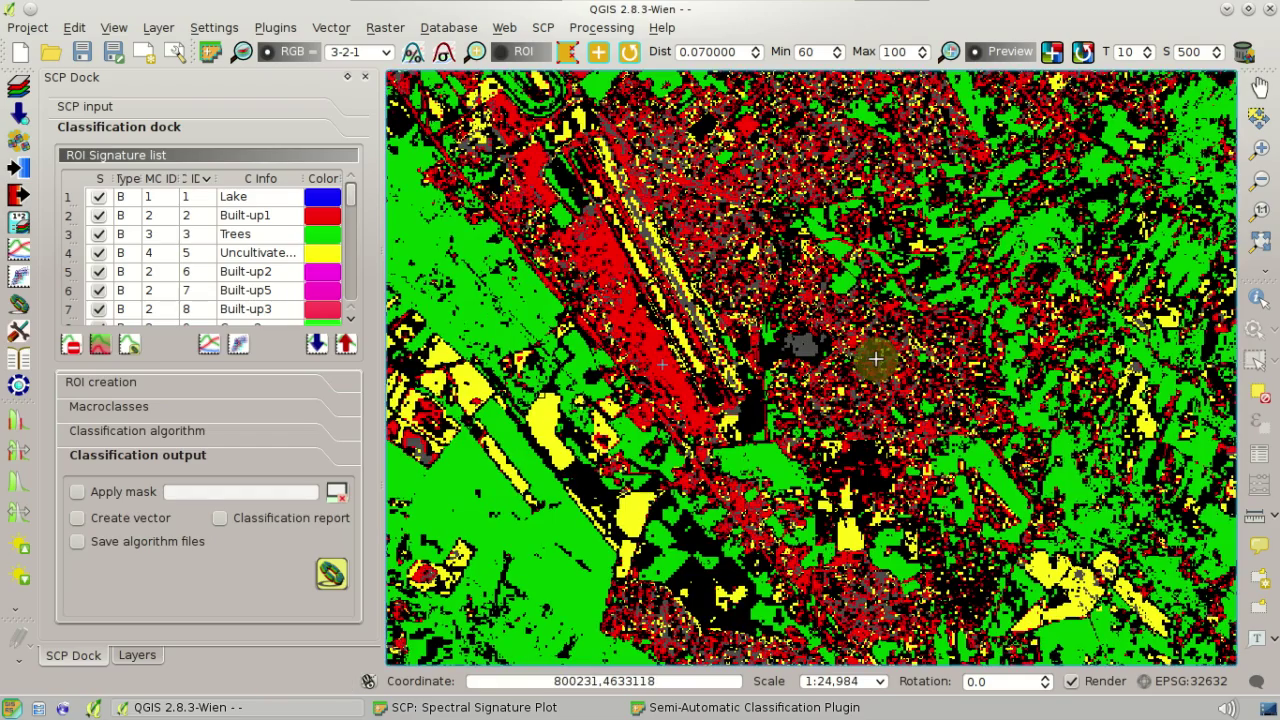
scroll(875, 358, "up", 1)
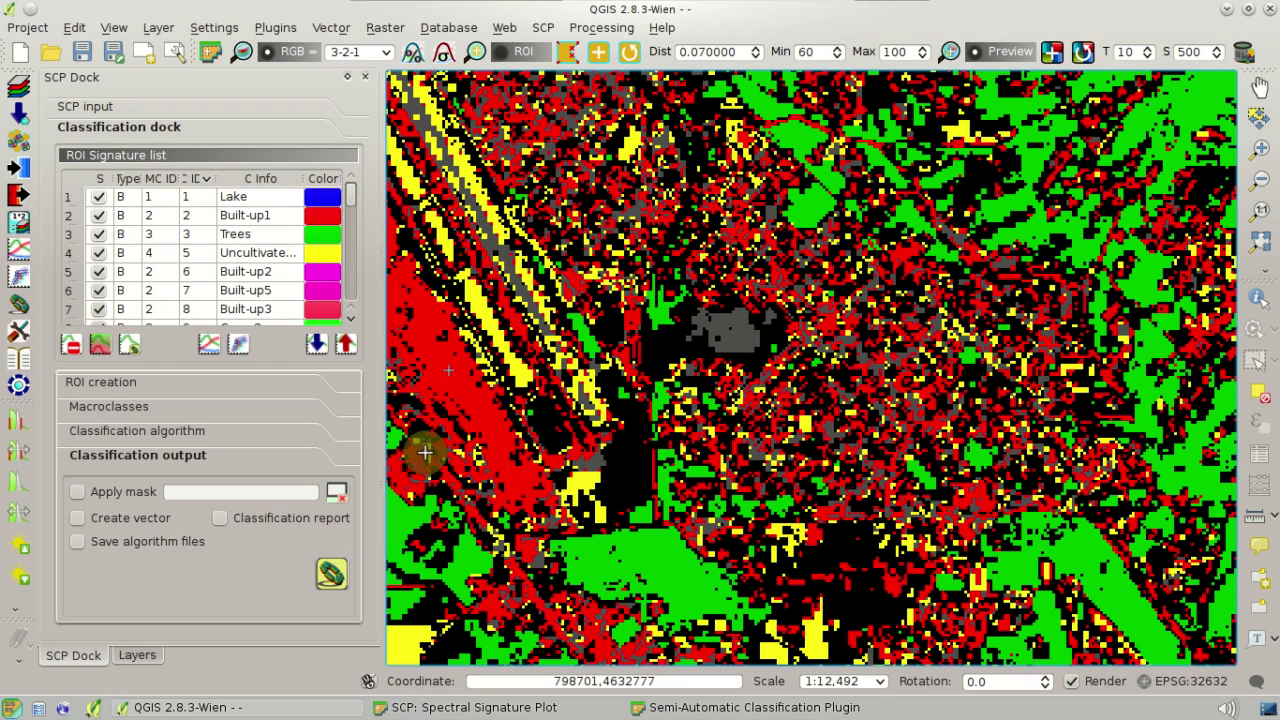
In the classification algorithm settings, enable the use of the selected Algorithm together with the land cover signature classification.
left_click(293, 441)
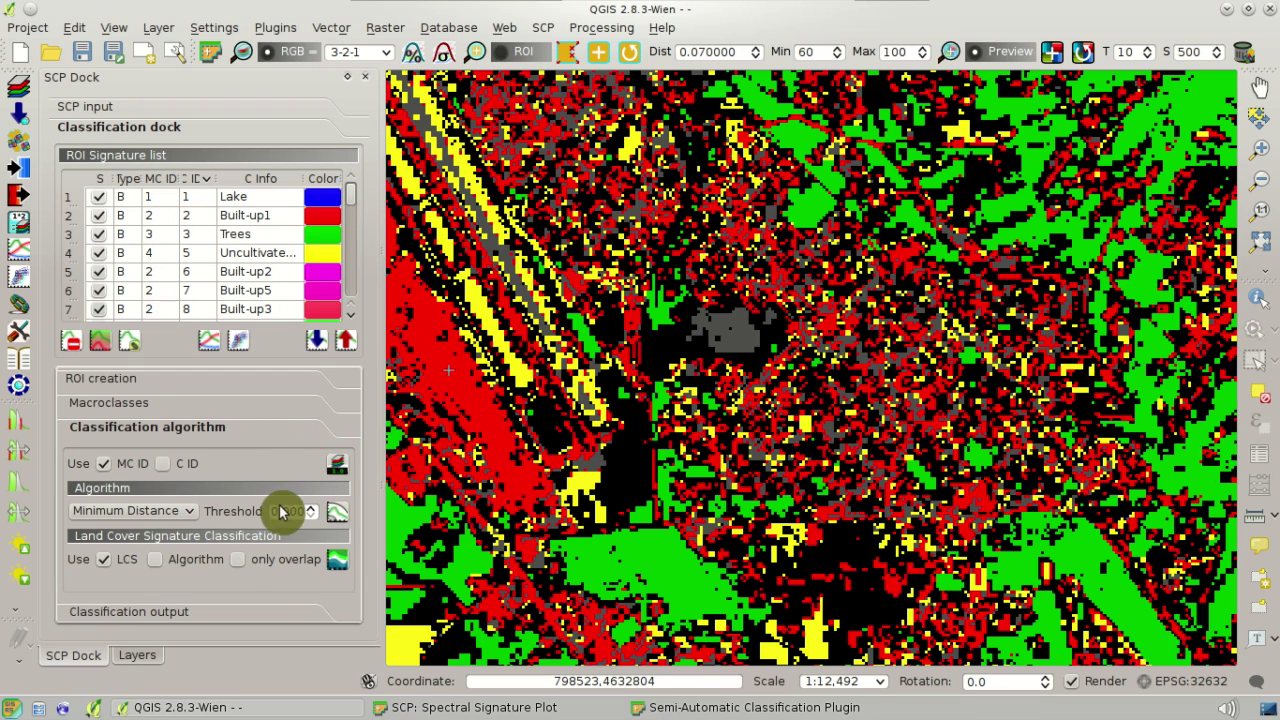
left_click(156, 560)
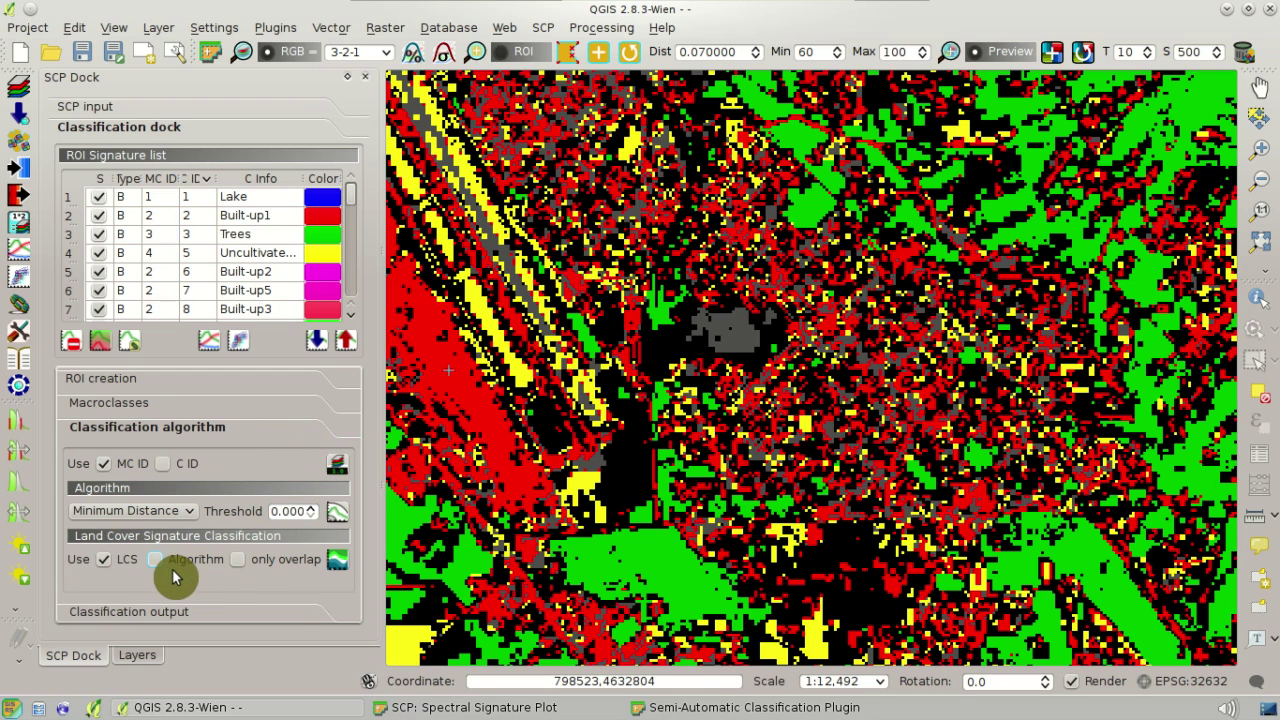
left_click(172, 570)
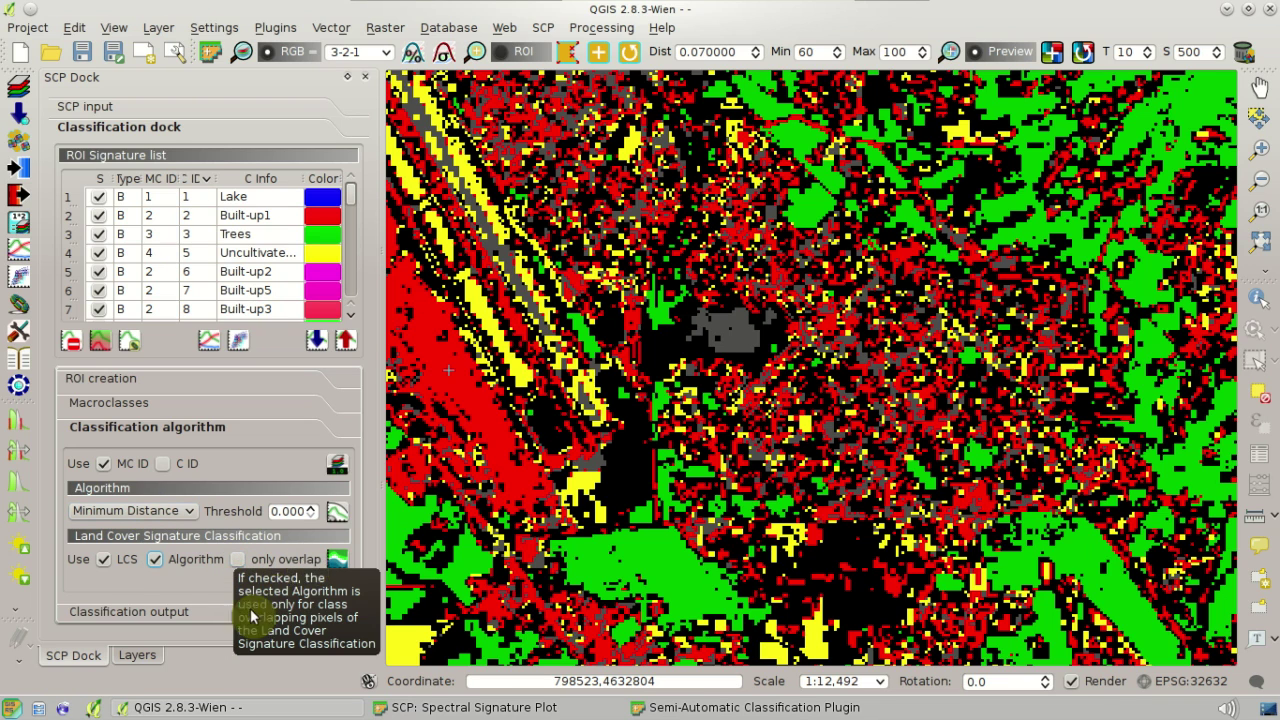
Run the classification with the new settings and save its output as classification2.tif in the sentinel2_sample folder.
left_click(211, 619)
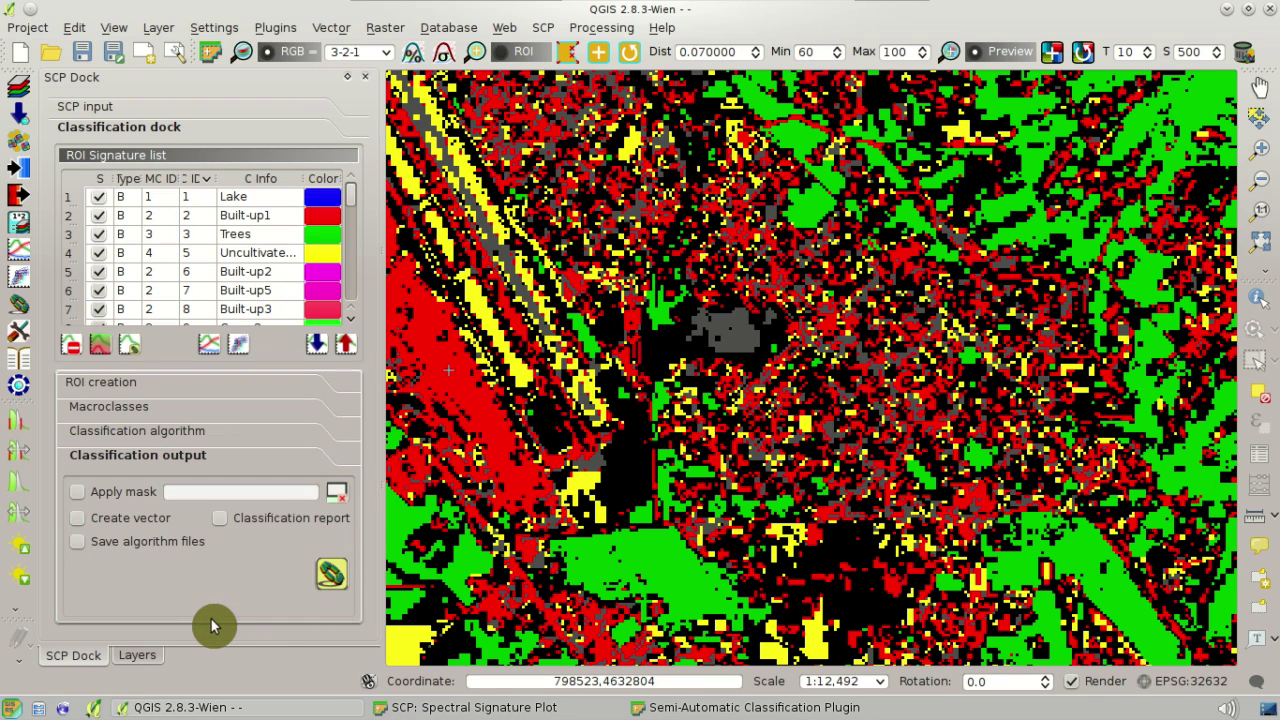
left_click(331, 588)
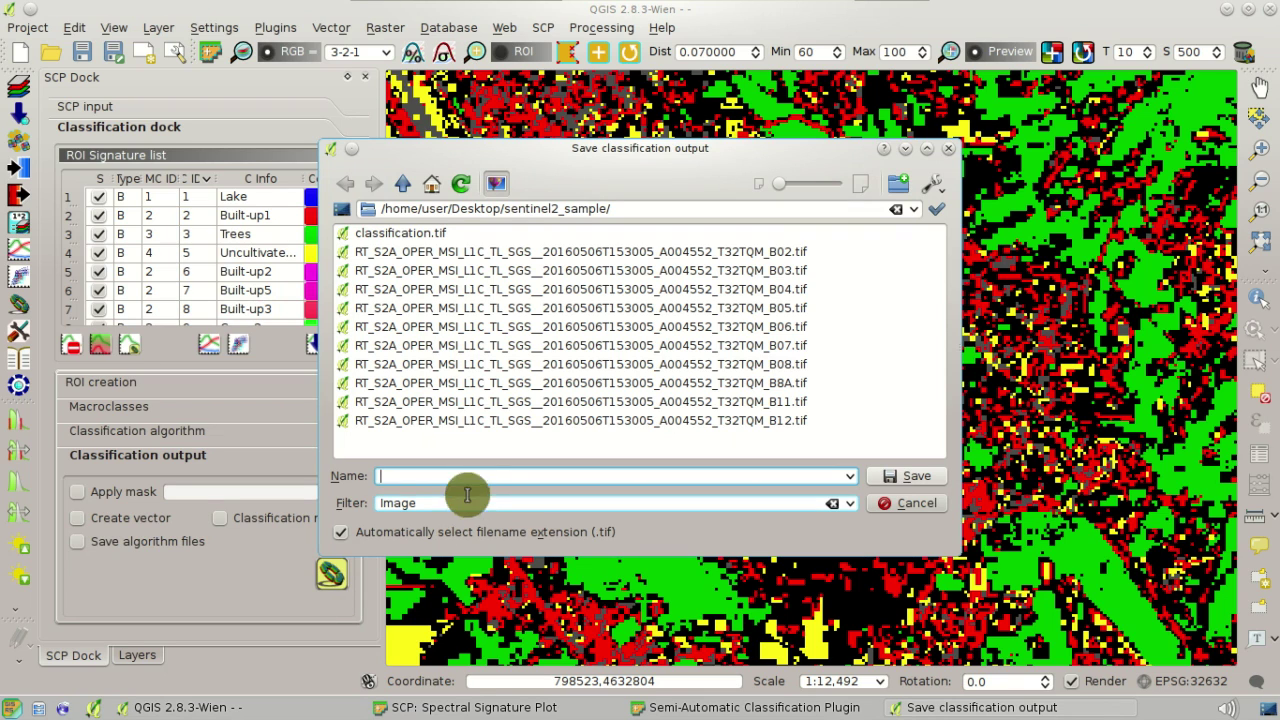
left_click(420, 236)
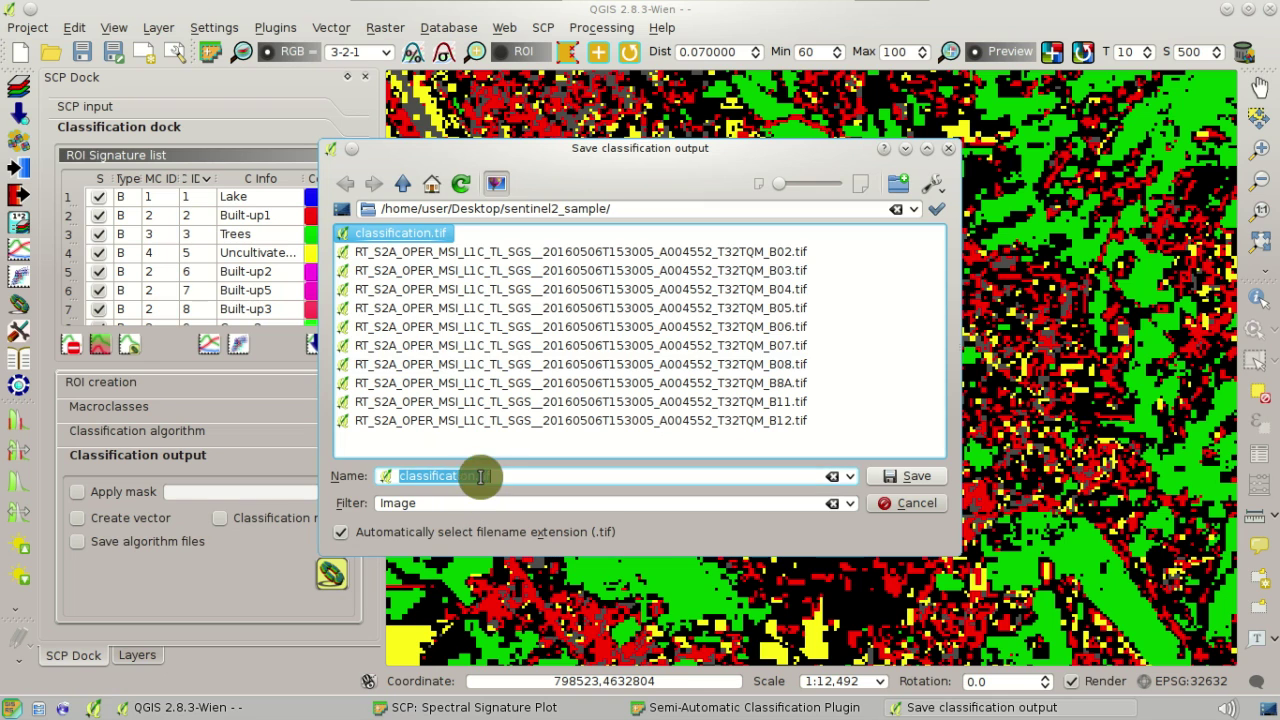
left_click(476, 476)
type("2")
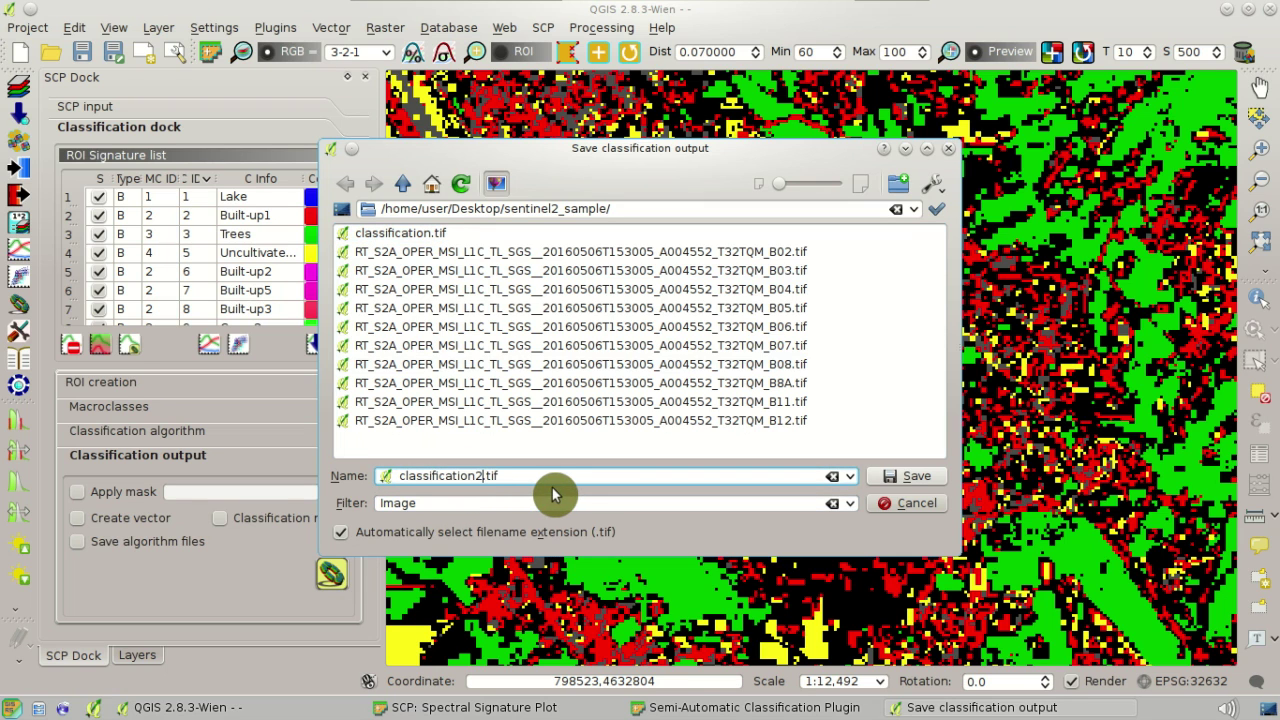
left_click(908, 477)
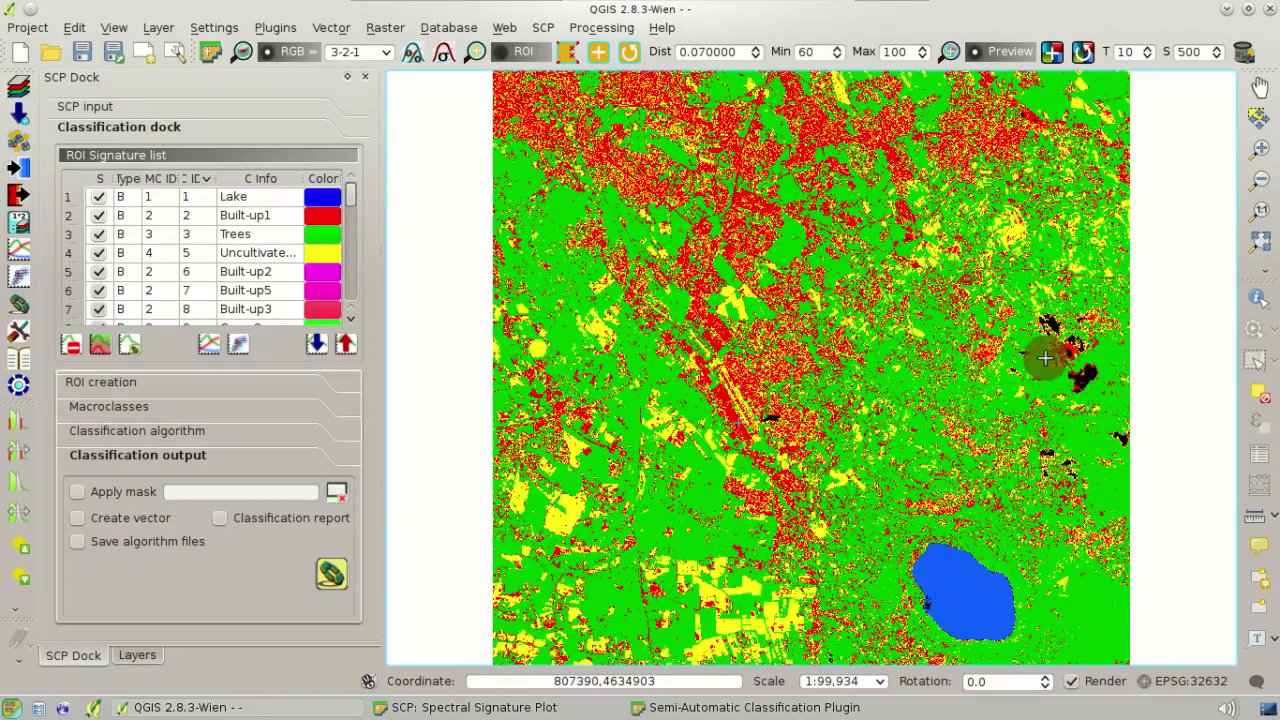
Compare classification2.tif with classification.tif in the clouded area by hiding the upper layer and showing it again.
scroll(1100, 360, "up", 2)
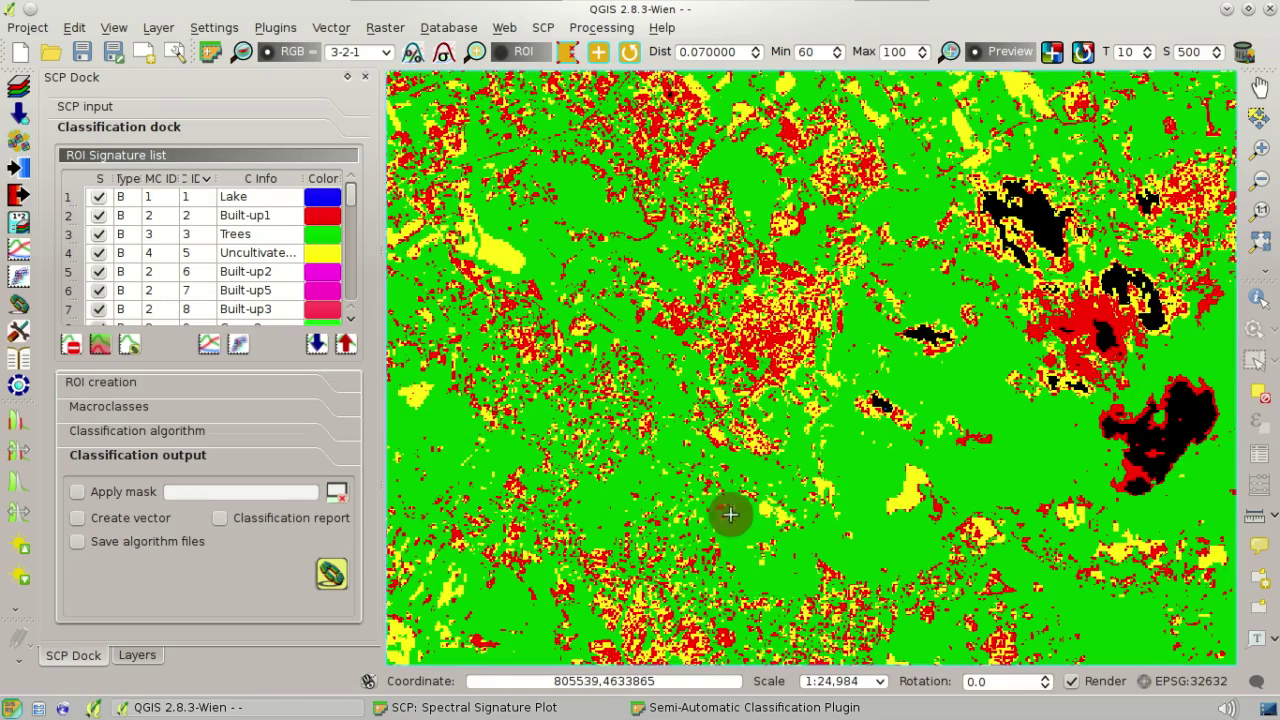
left_click(136, 657)
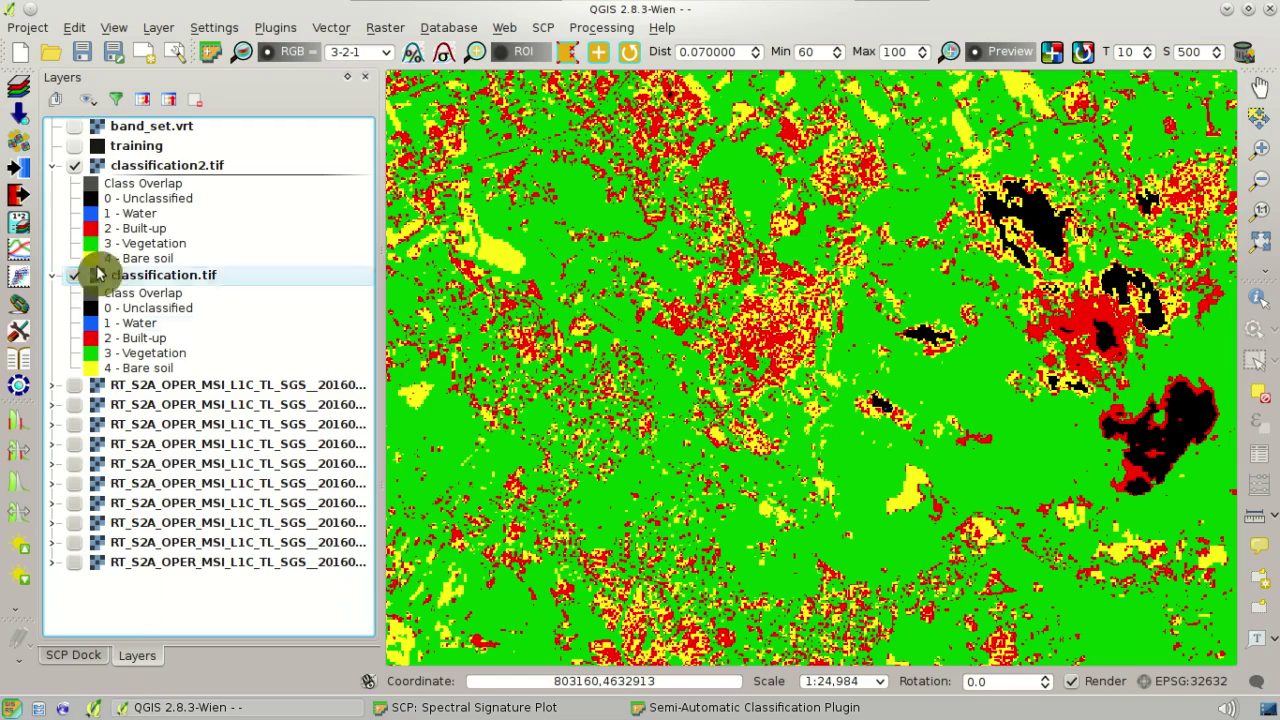
left_click(72, 168)
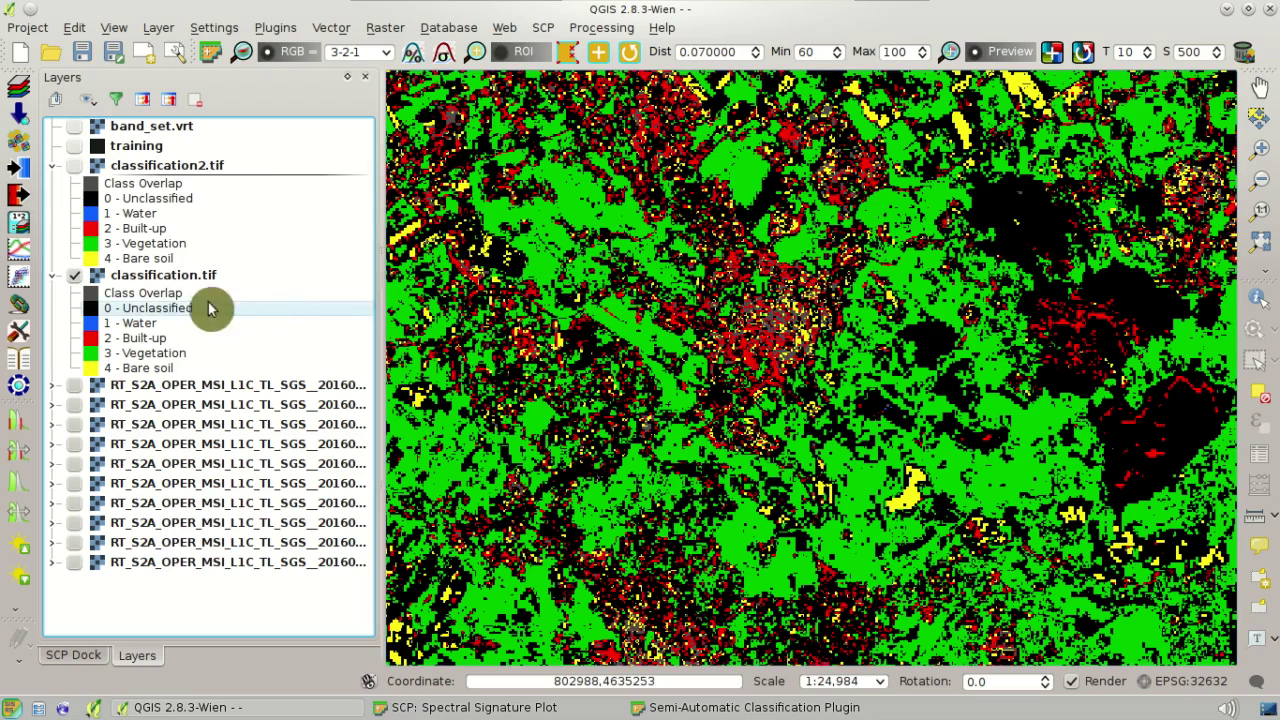
left_click(72, 168)
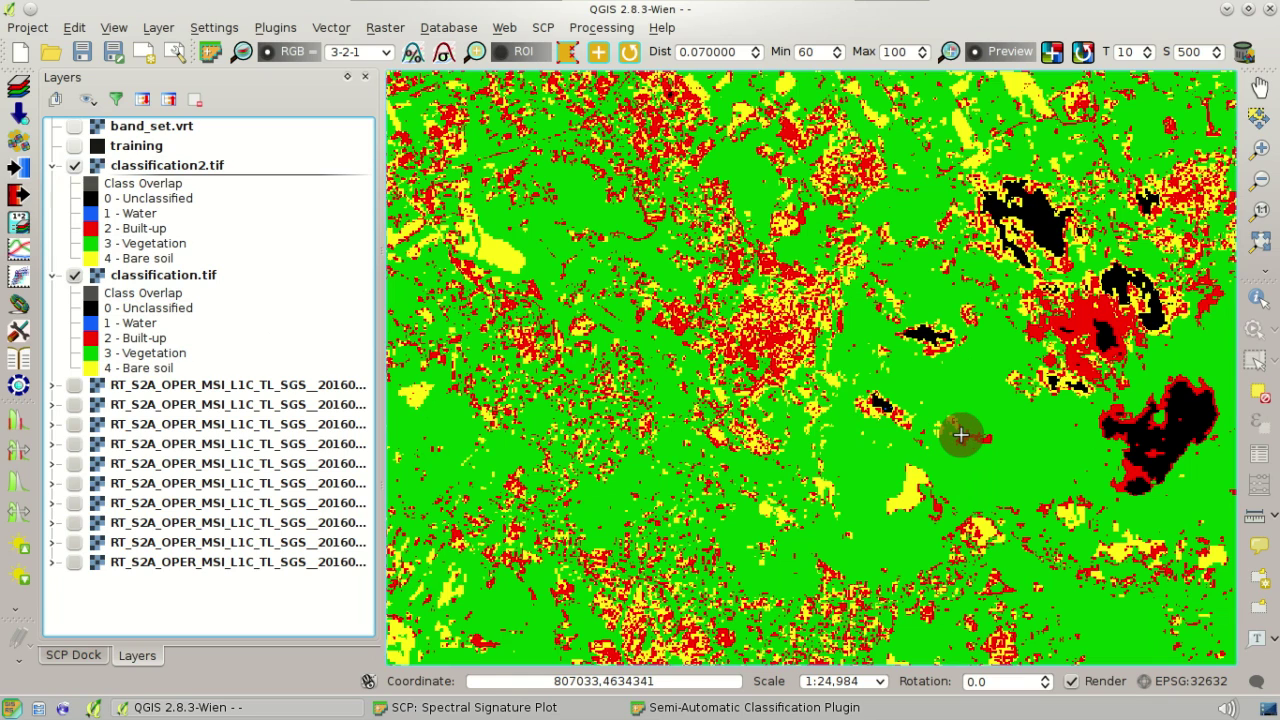
scroll(1212, 388, "up", 1)
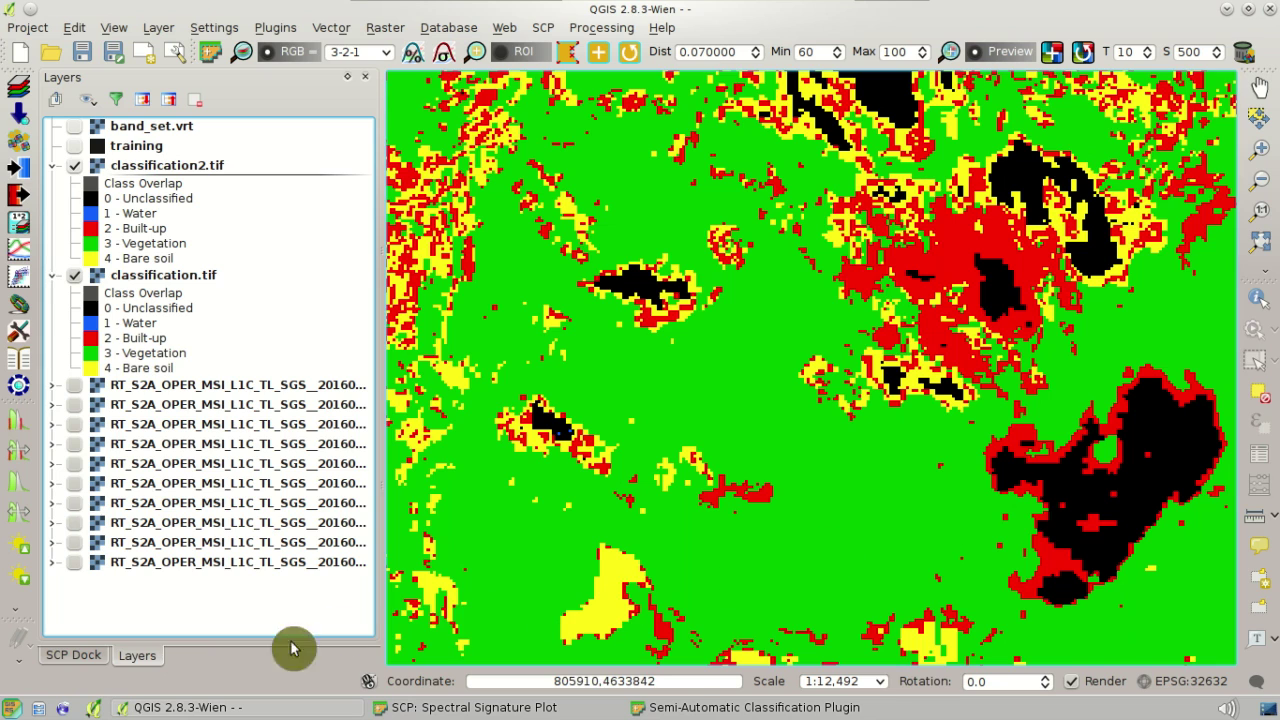
Select the Cloud_shadow signature in the ROI signature list and widen the SCP dock so the full class names fit.
left_click(84, 658)
left_click_drag(347, 208, 354, 297)
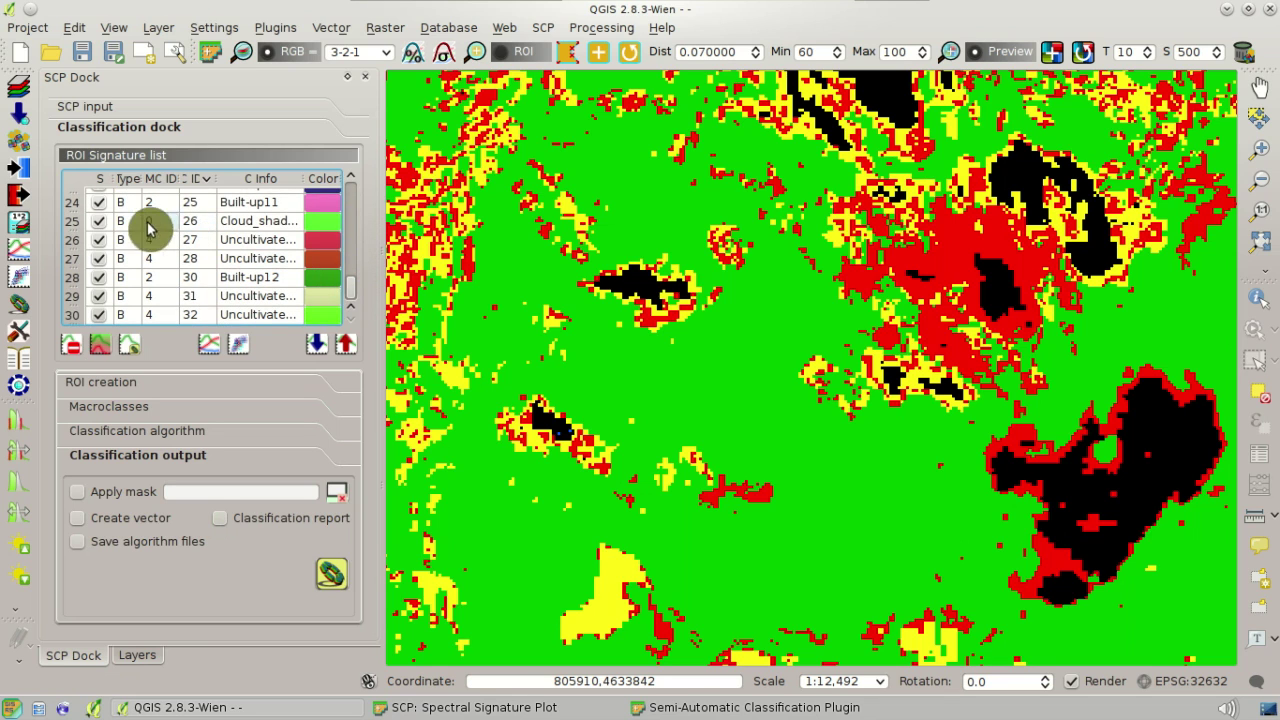
left_click(86, 221)
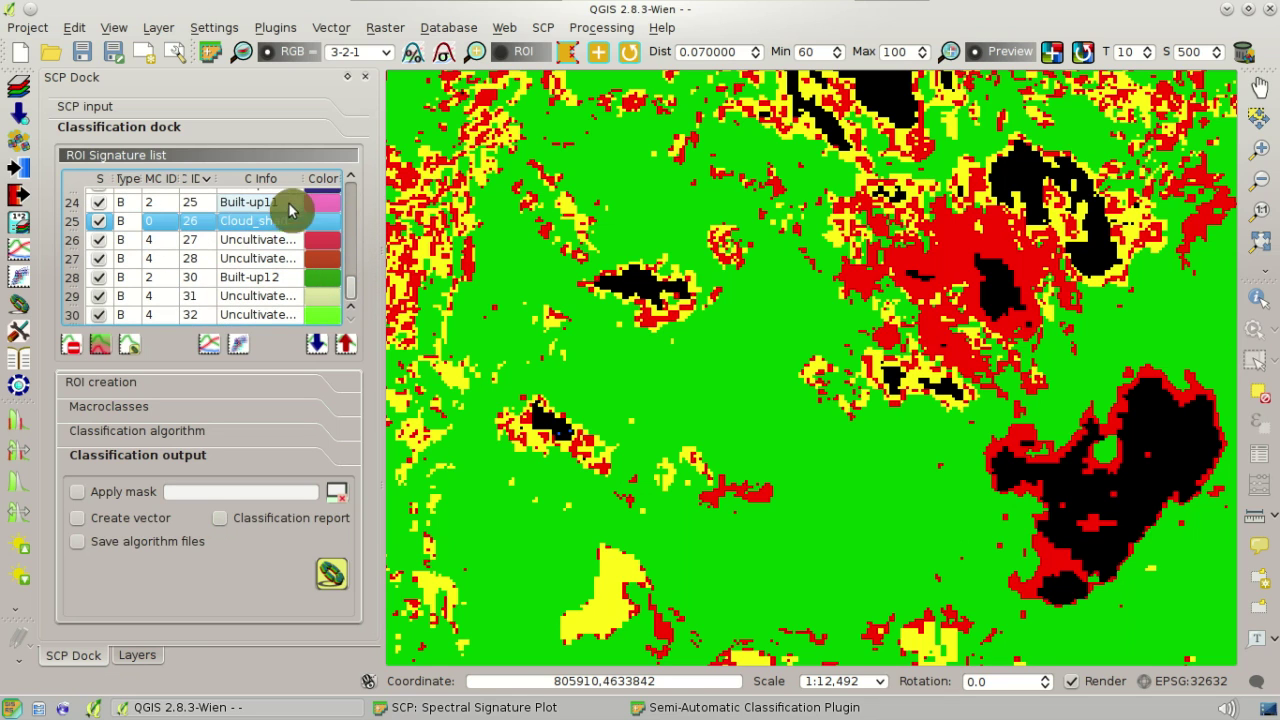
left_click_drag(380, 205, 458, 206)
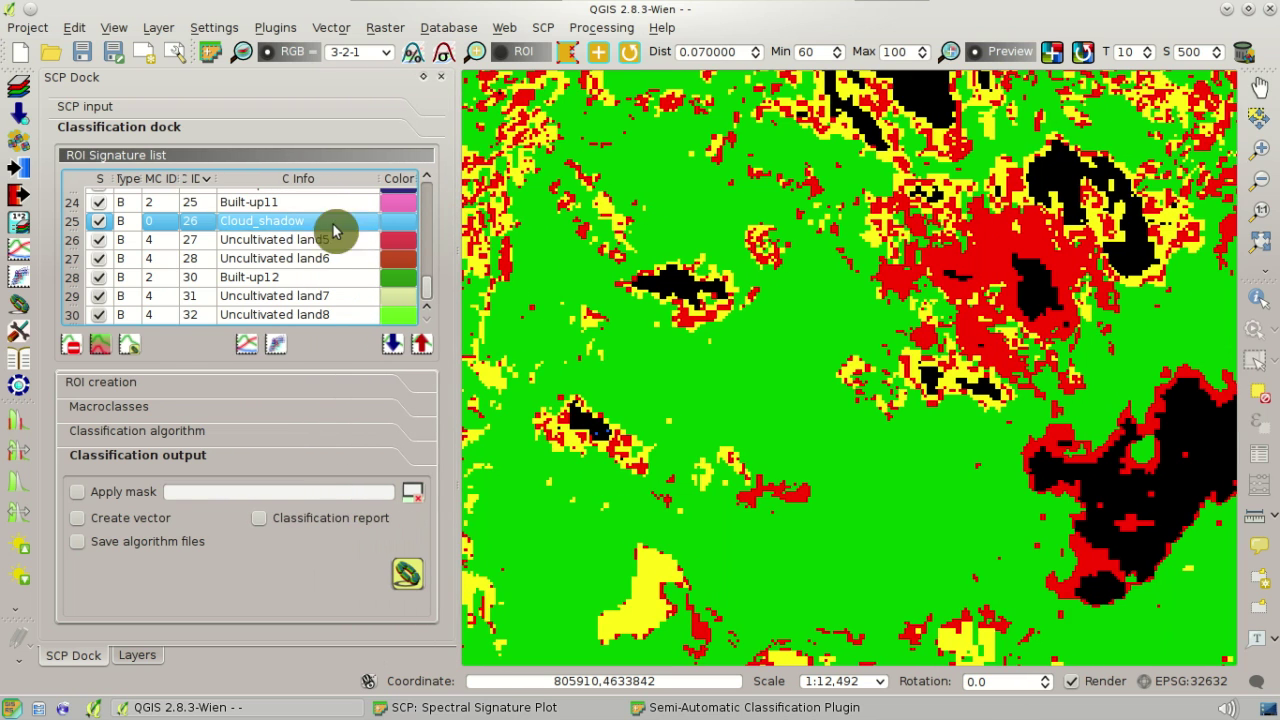
Sort the ROI signature list by MC ID, show the cloud entries with MC ID 0 and display the RGB composite of the clouded area.
double_click(232, 226)
left_click(190, 224)
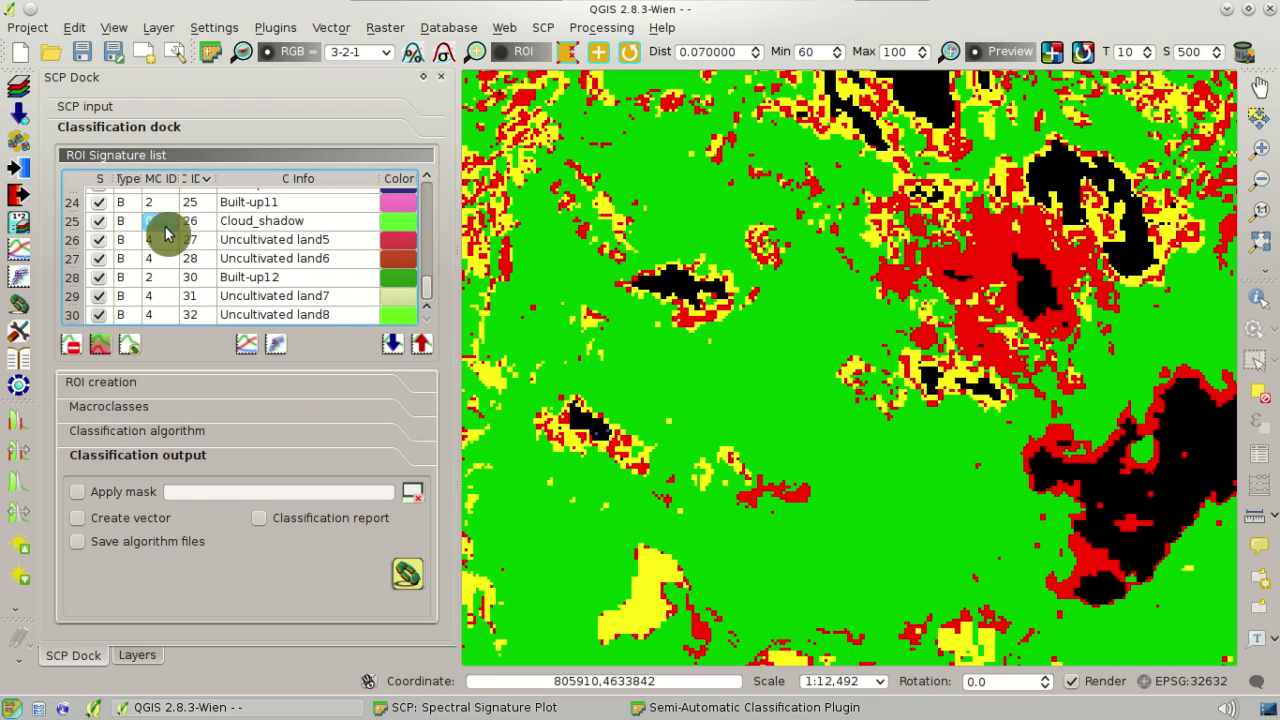
left_click(157, 179)
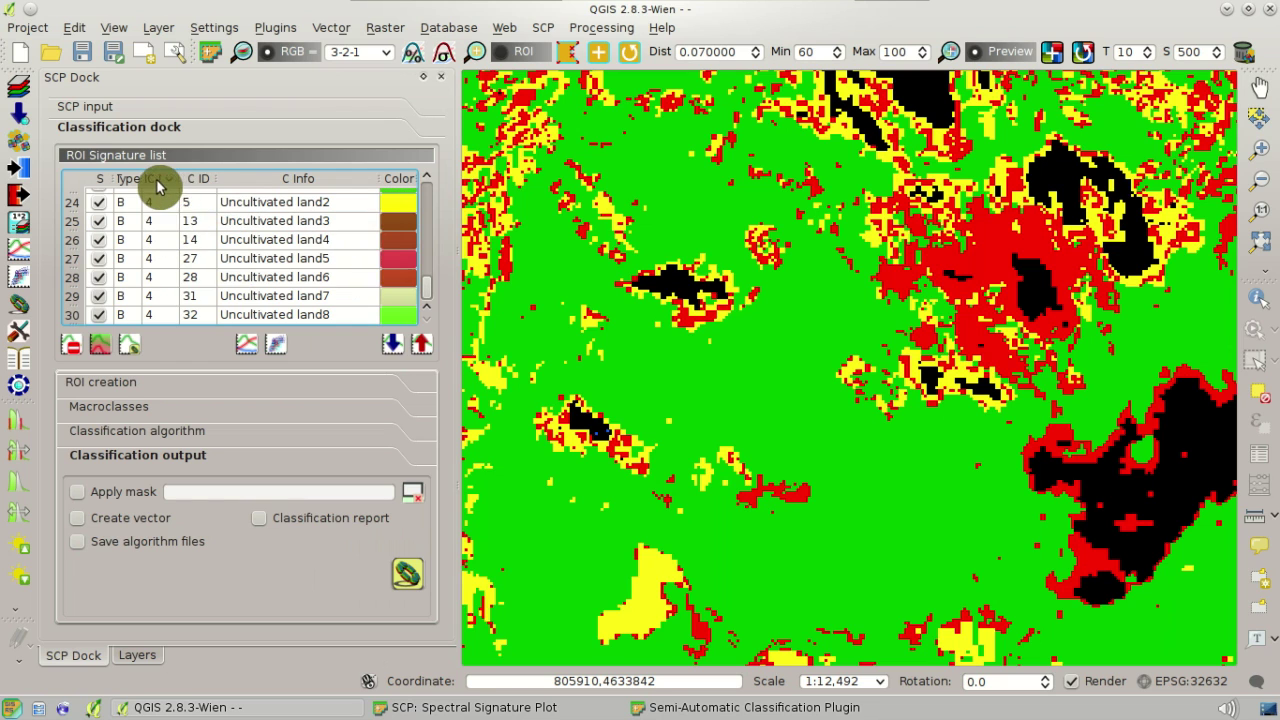
left_click_drag(423, 297, 423, 163)
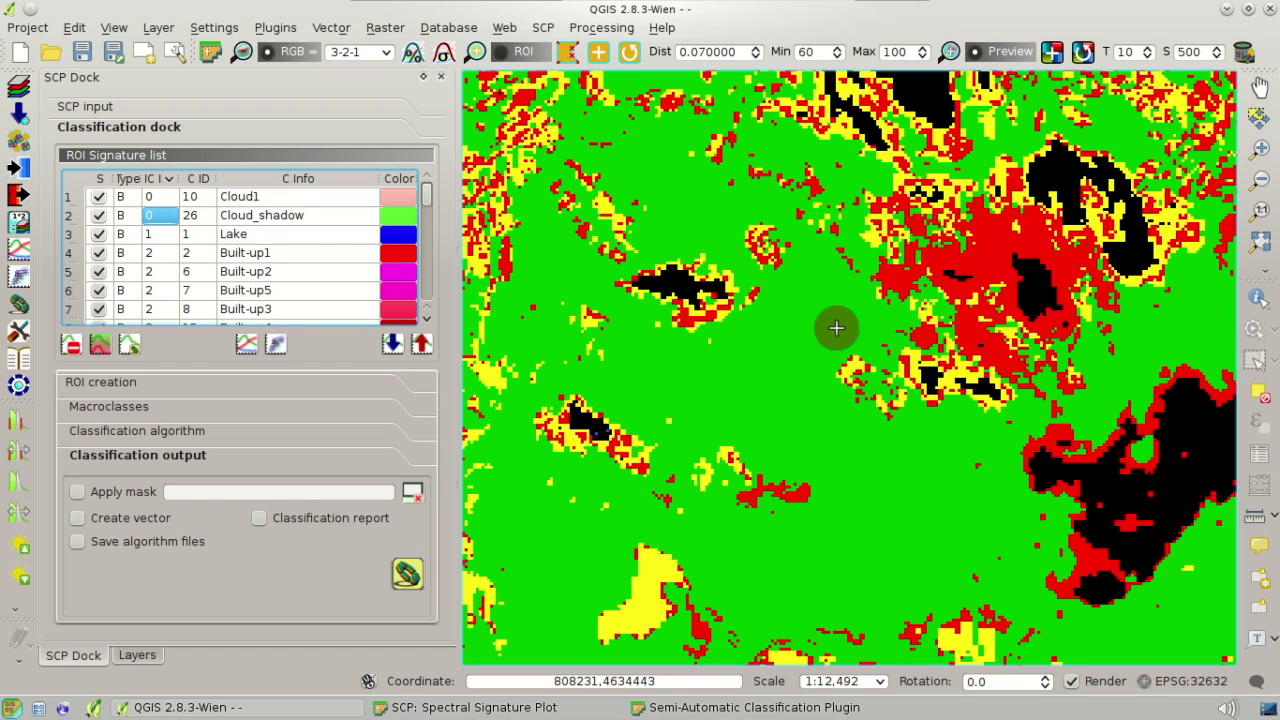
left_click(287, 58)
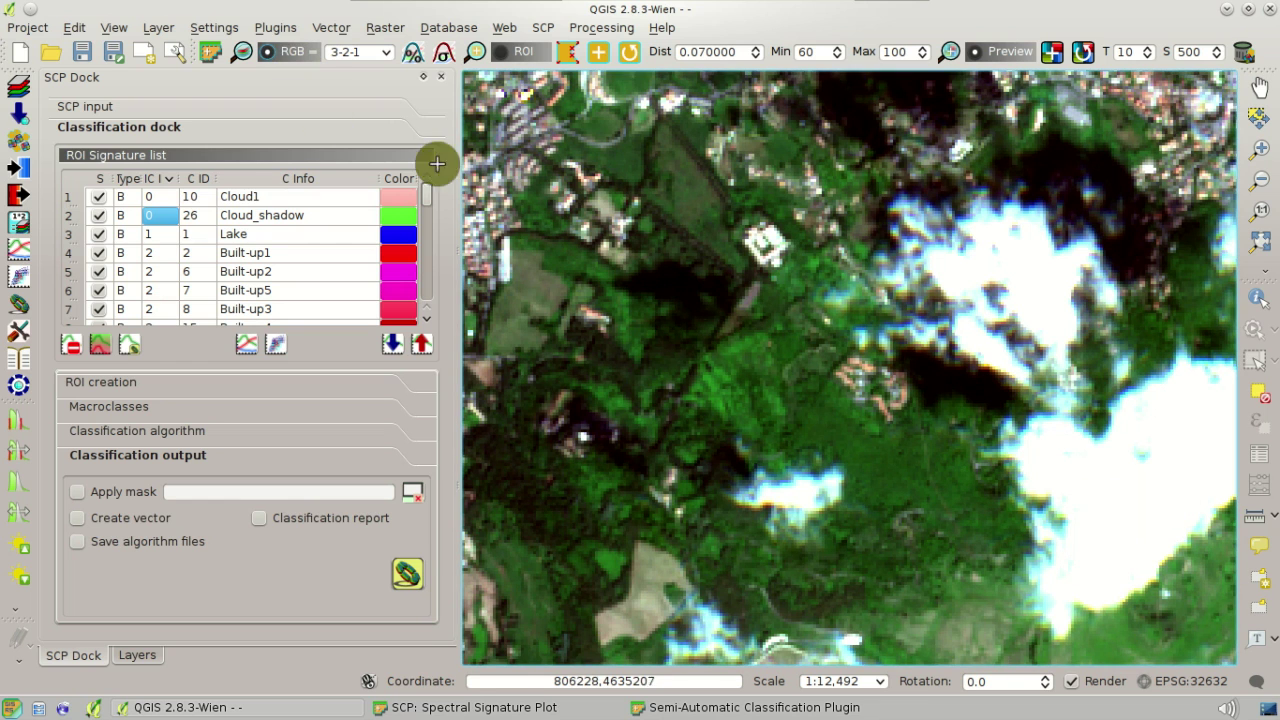
Hide the RGB composite to show classification2.tif and restrict the additional Minimum Distance algorithm to class overlap areas with the only overlap option.
left_click(300, 58)
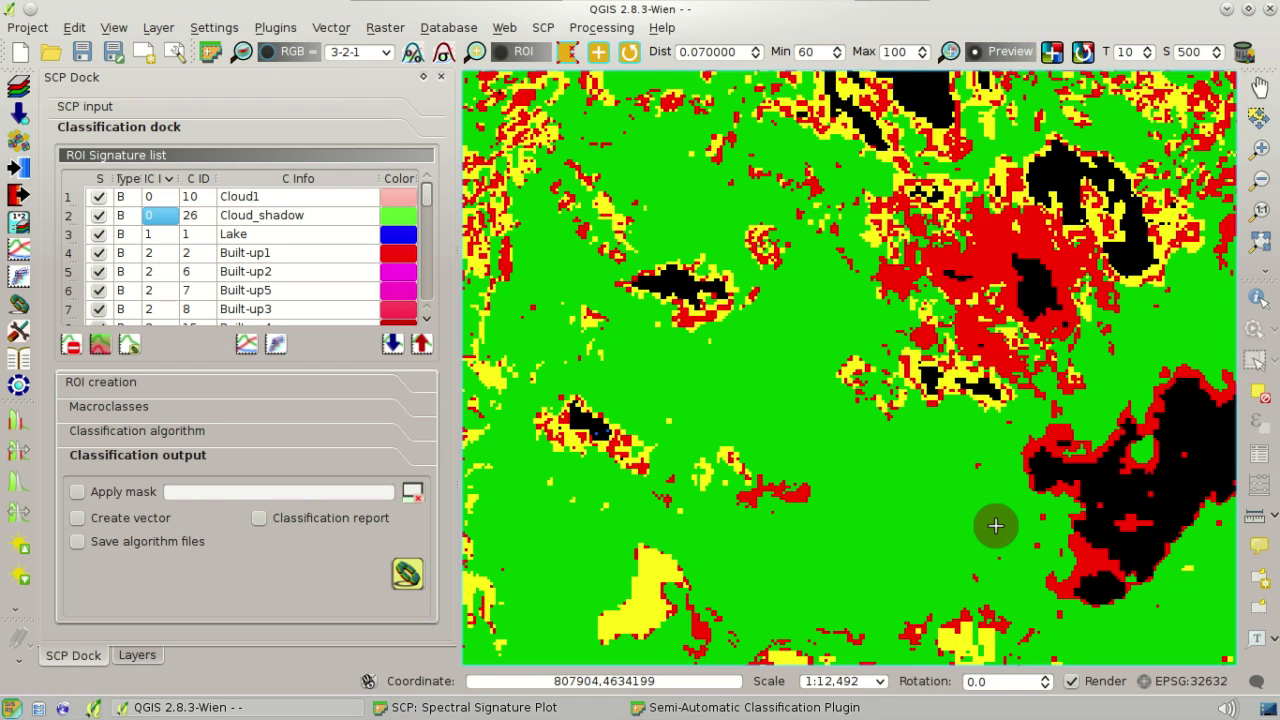
scroll(876, 378, "down", 1)
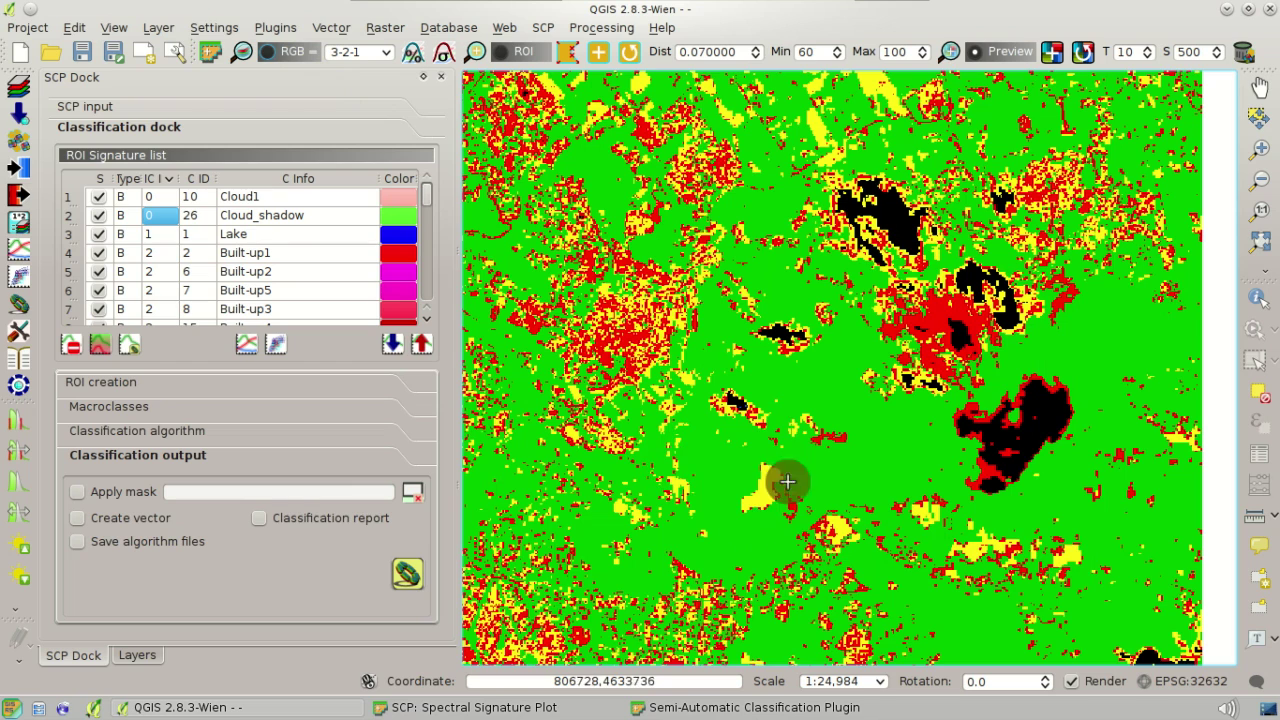
left_click(251, 440)
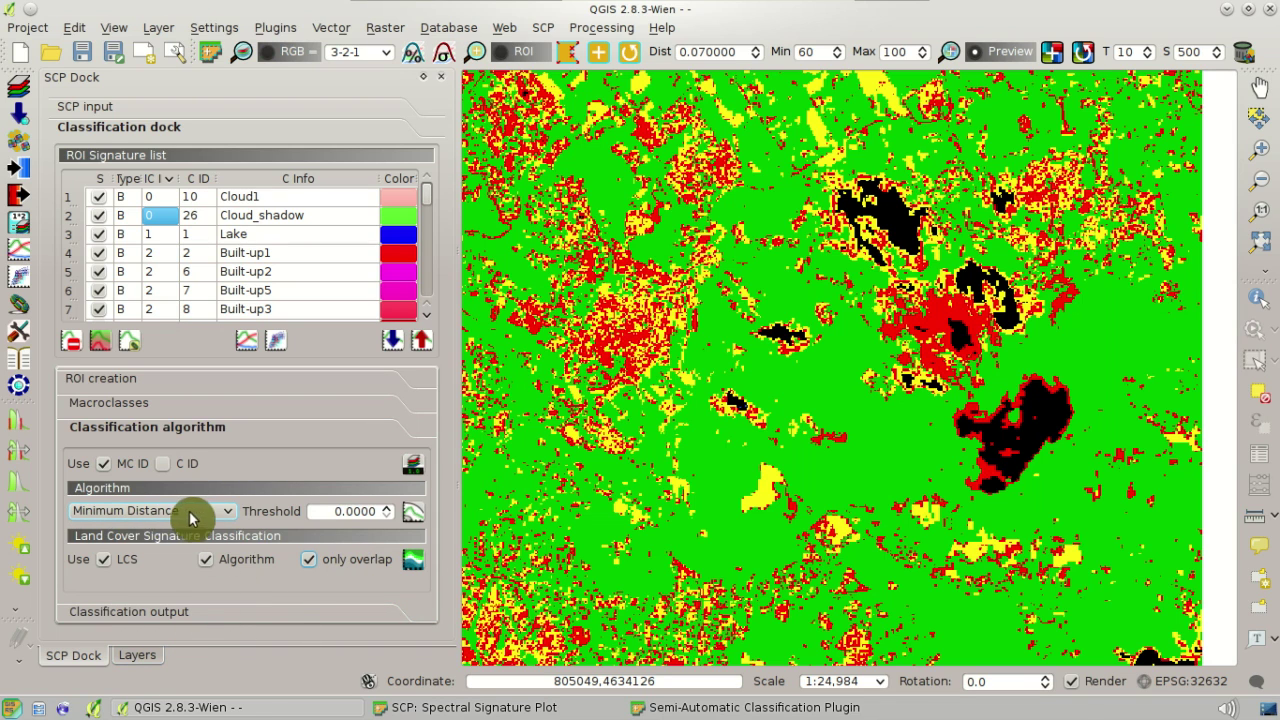
Hide classification2.tif and examine the class overlap pixels of classification.tif in the built-up area.
left_click(140, 654)
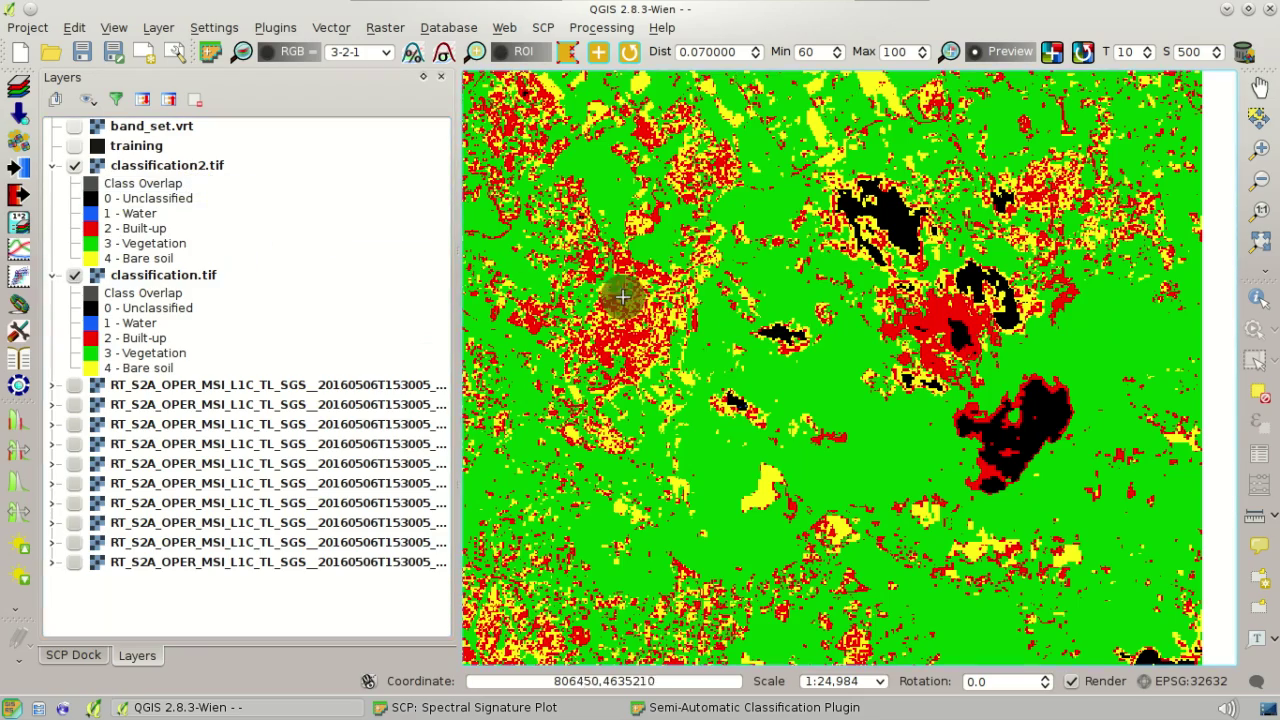
left_click(74, 165)
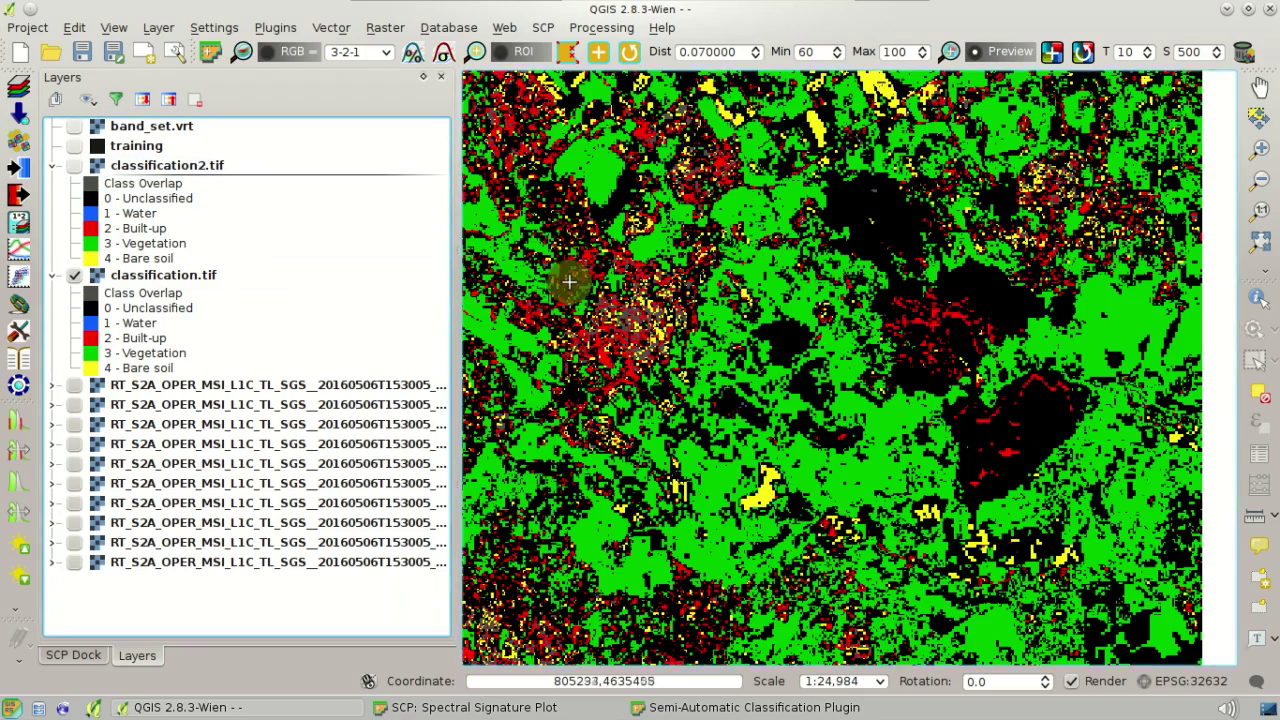
scroll(716, 354, "up", 1)
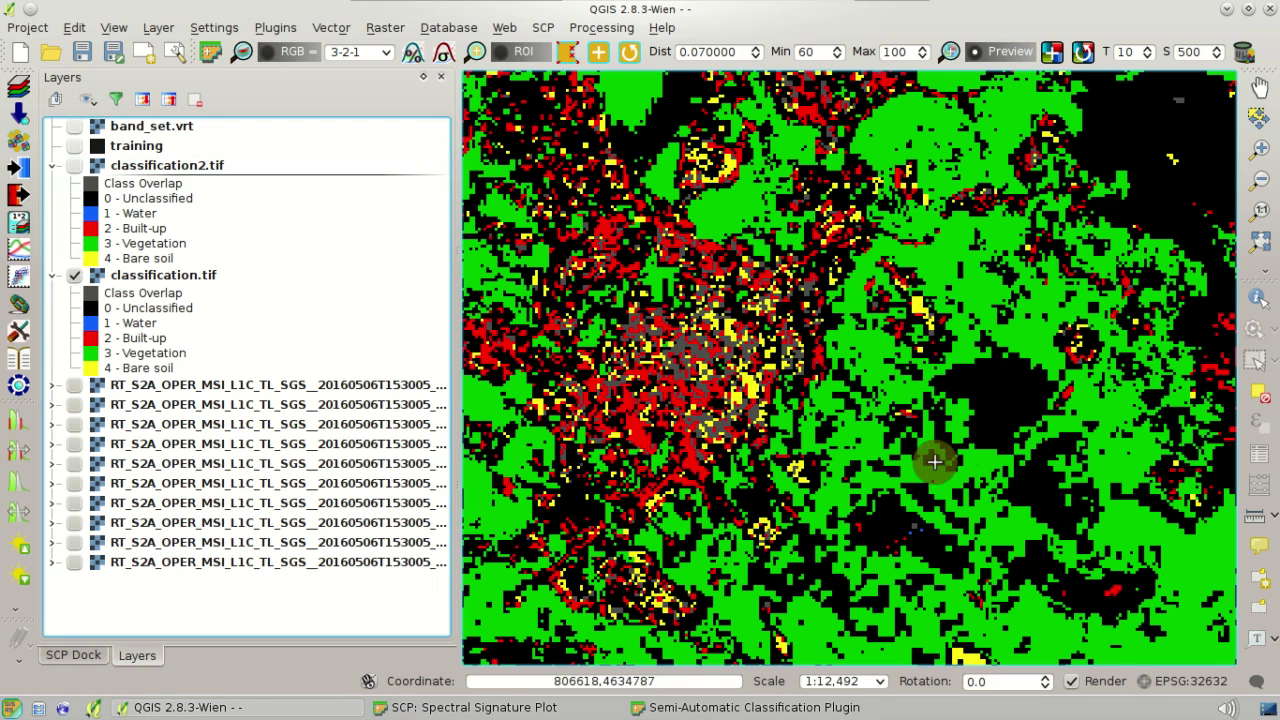
Run the classification with the only overlap setting and save its output as classification3.tif in the sentinel2_sample folder.
left_click(80, 656)
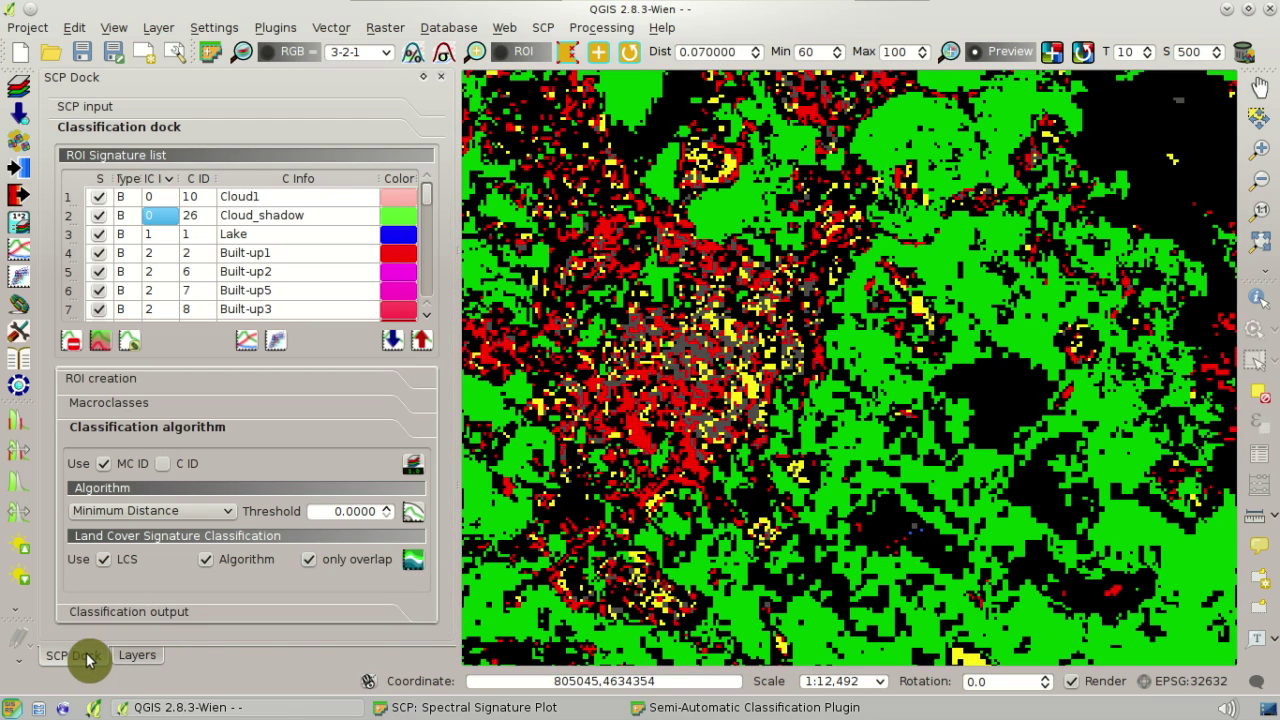
left_click(173, 615)
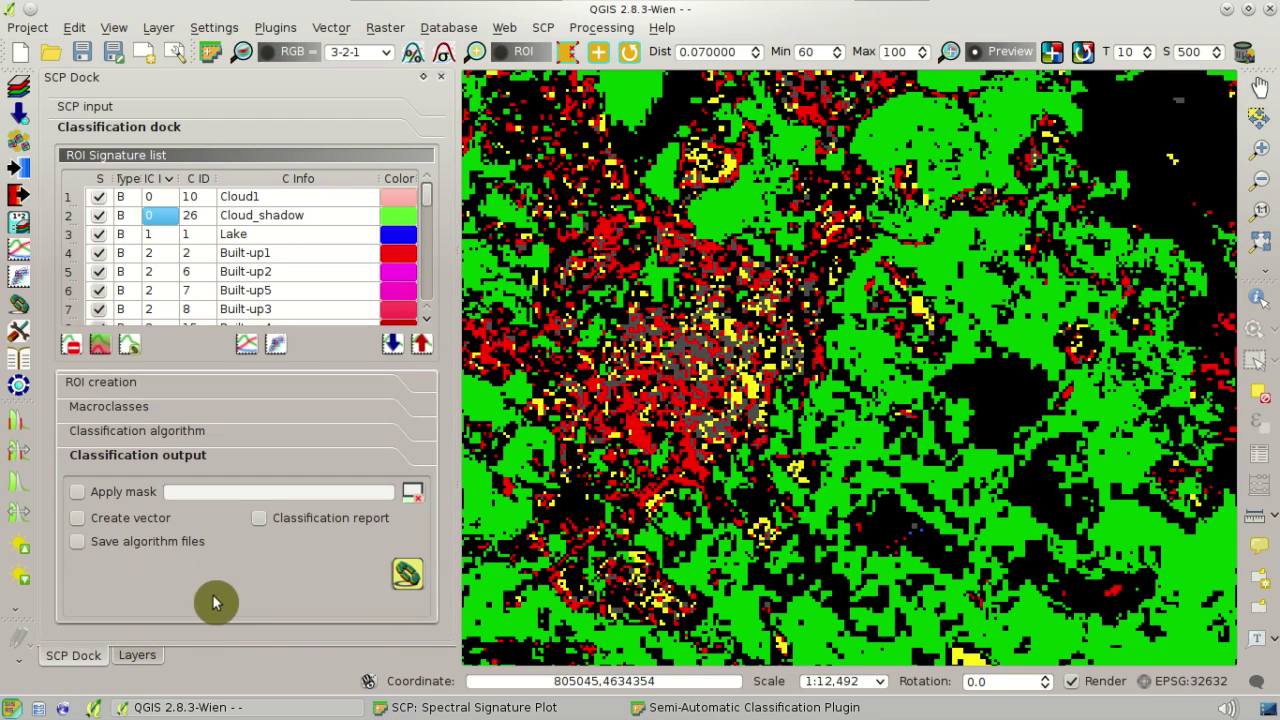
left_click(407, 576)
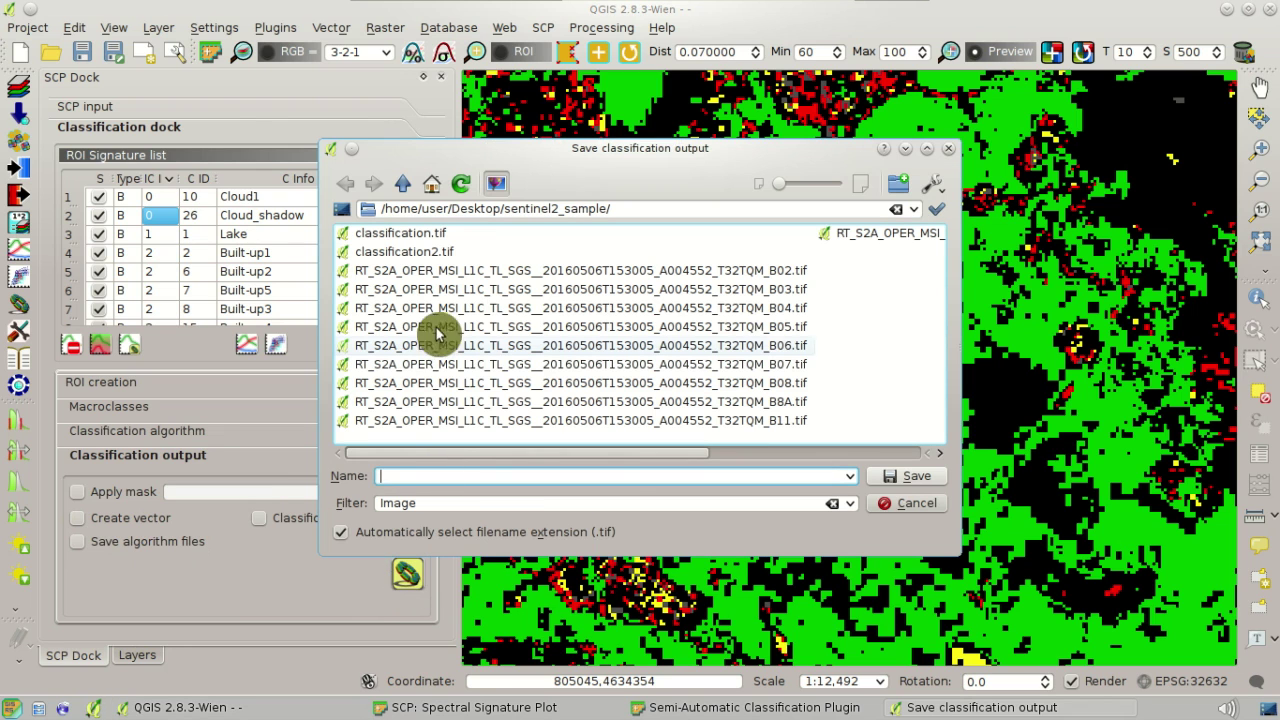
left_click(429, 252)
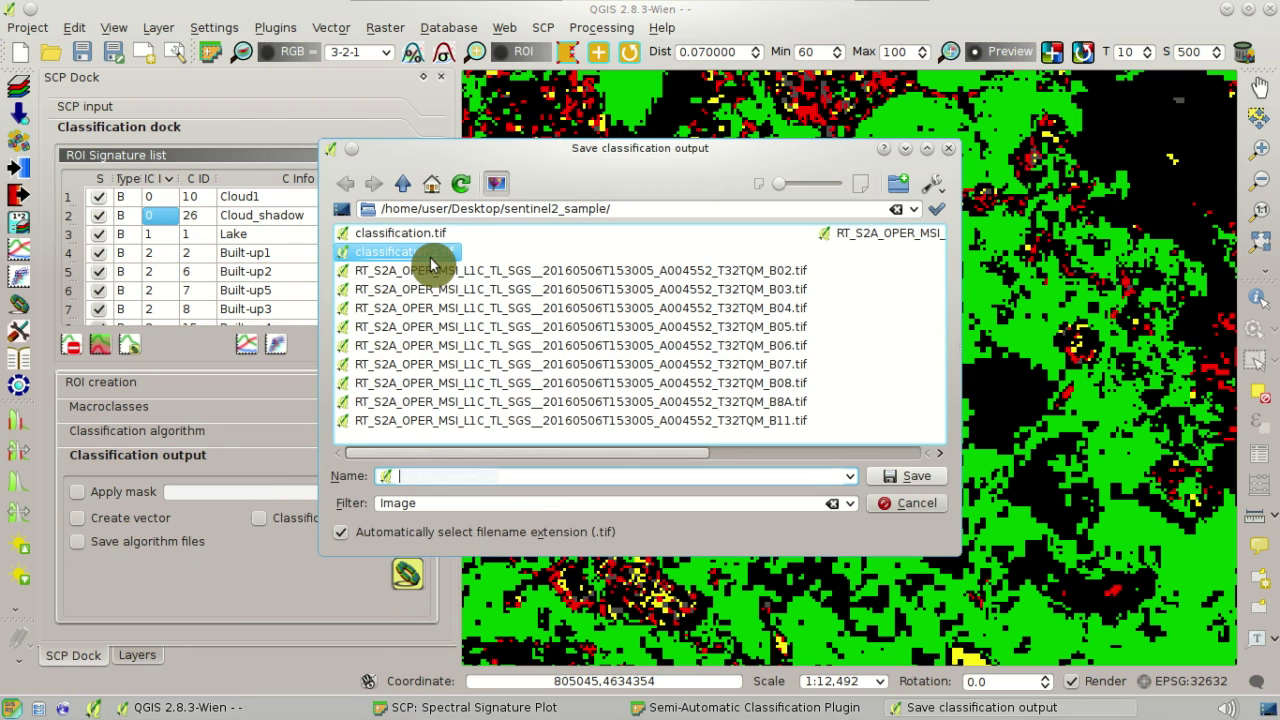
left_click(484, 476)
key("BackSpace")
type("3")
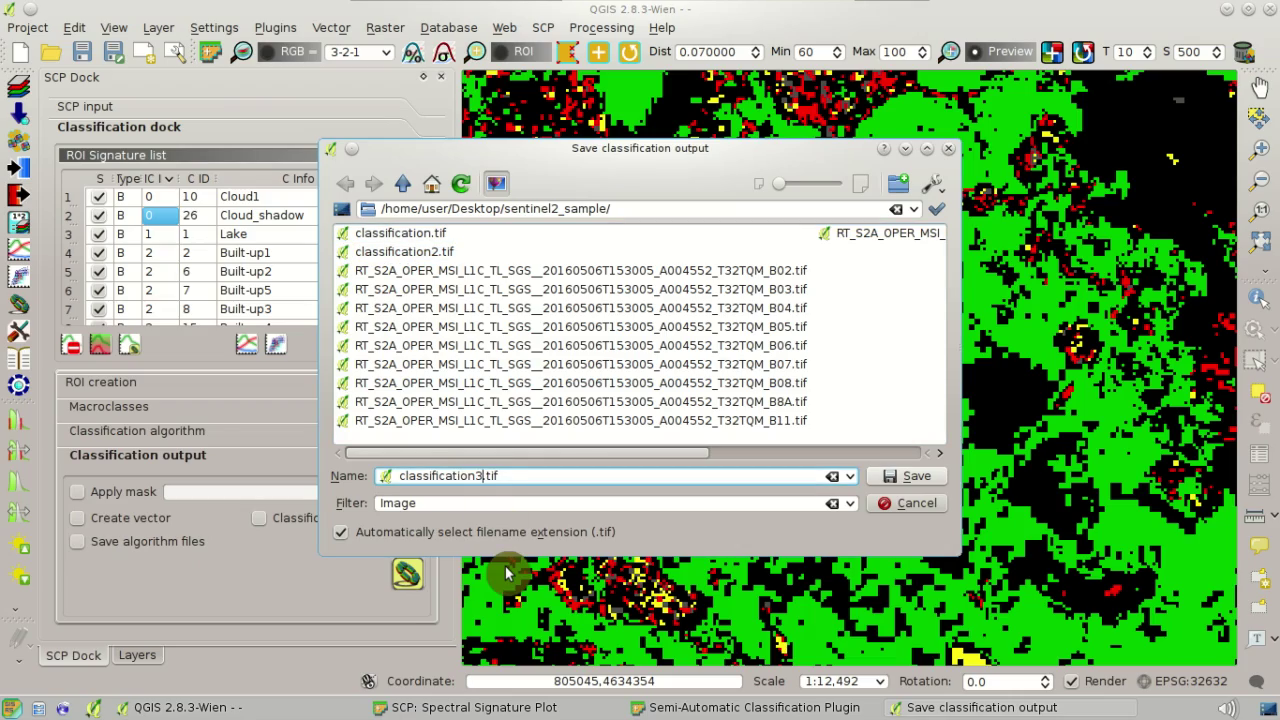
left_click(903, 477)
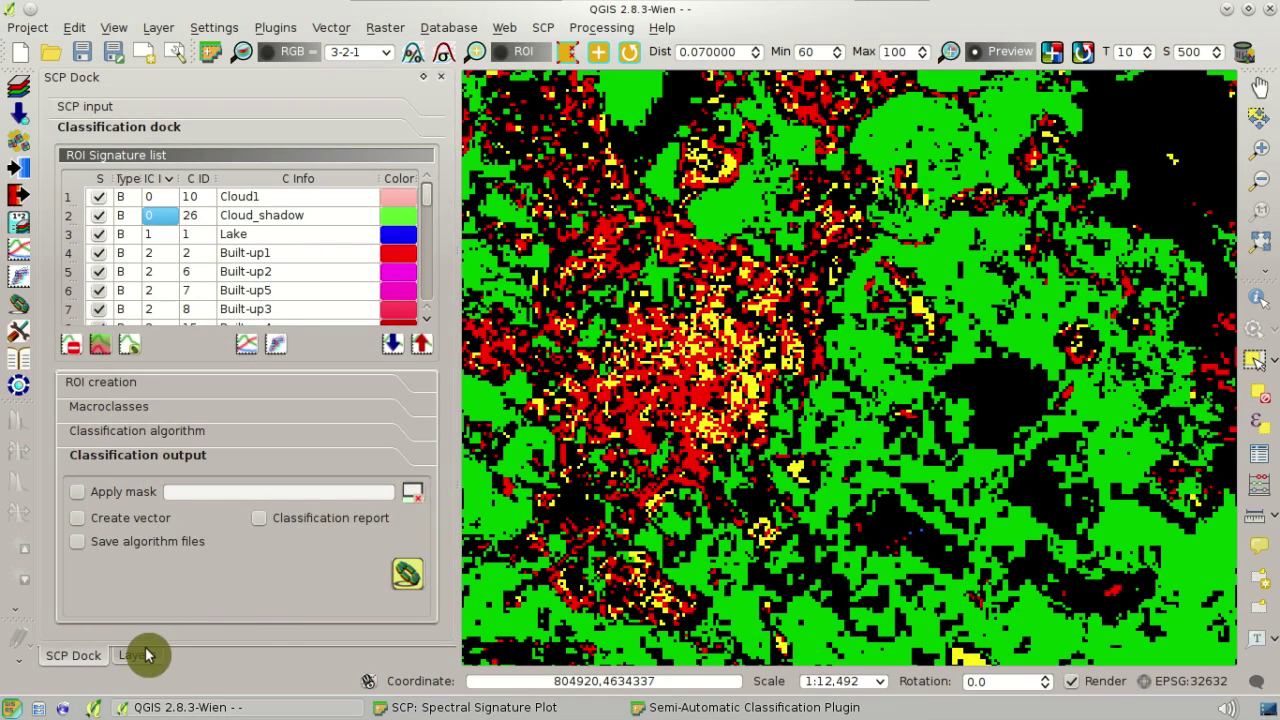
Compare classification3.tif with classification.tif by hiding and reshowing the upper layer, and view the full image extent.
left_click(136, 656)
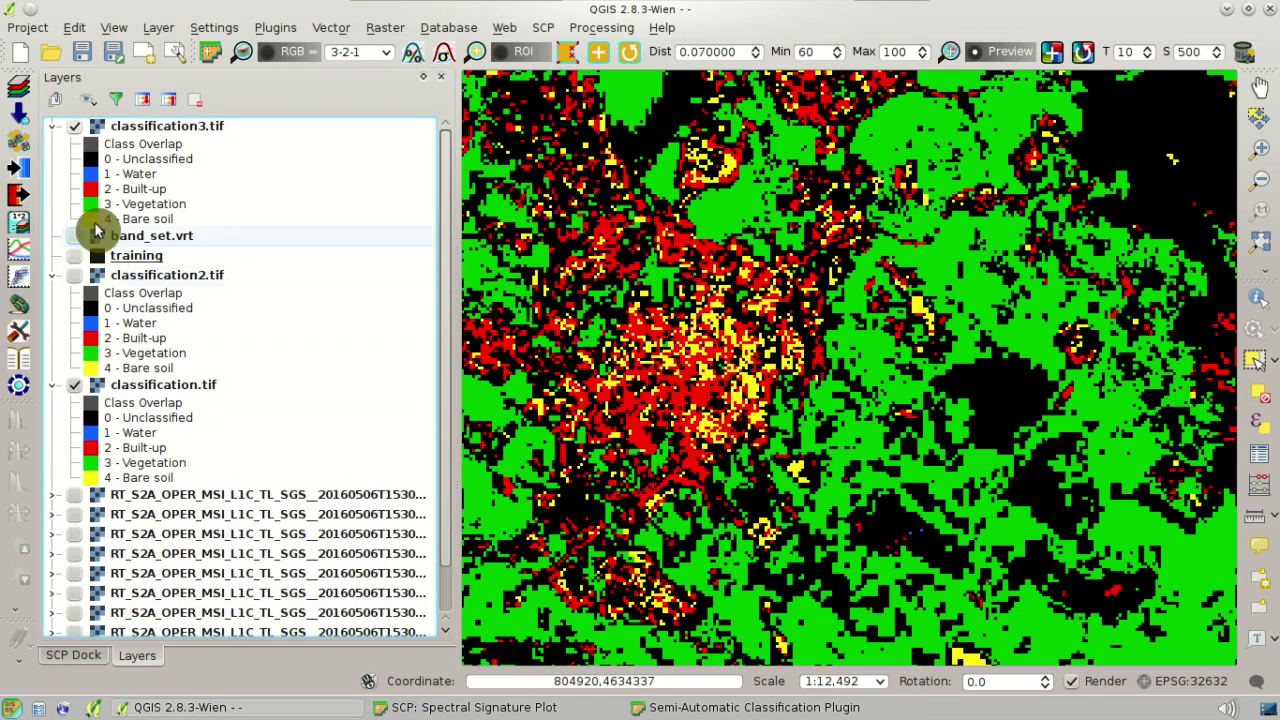
left_click(75, 130)
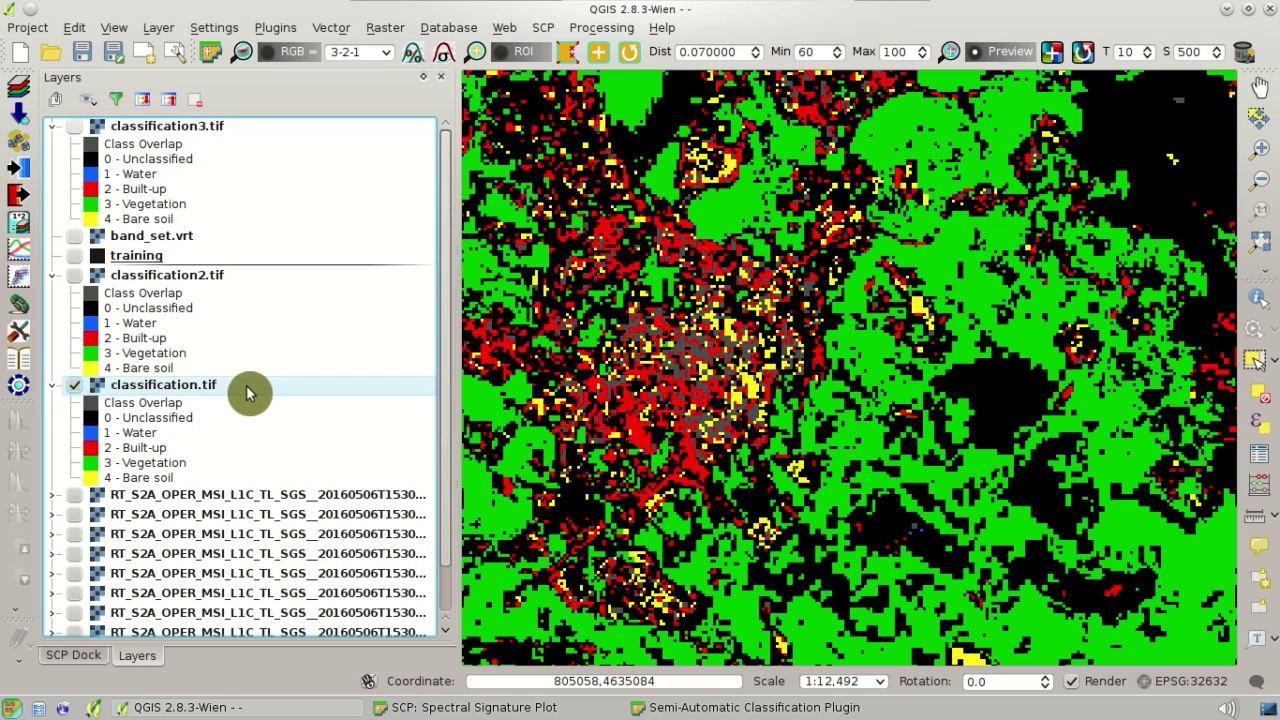
left_click(77, 129)
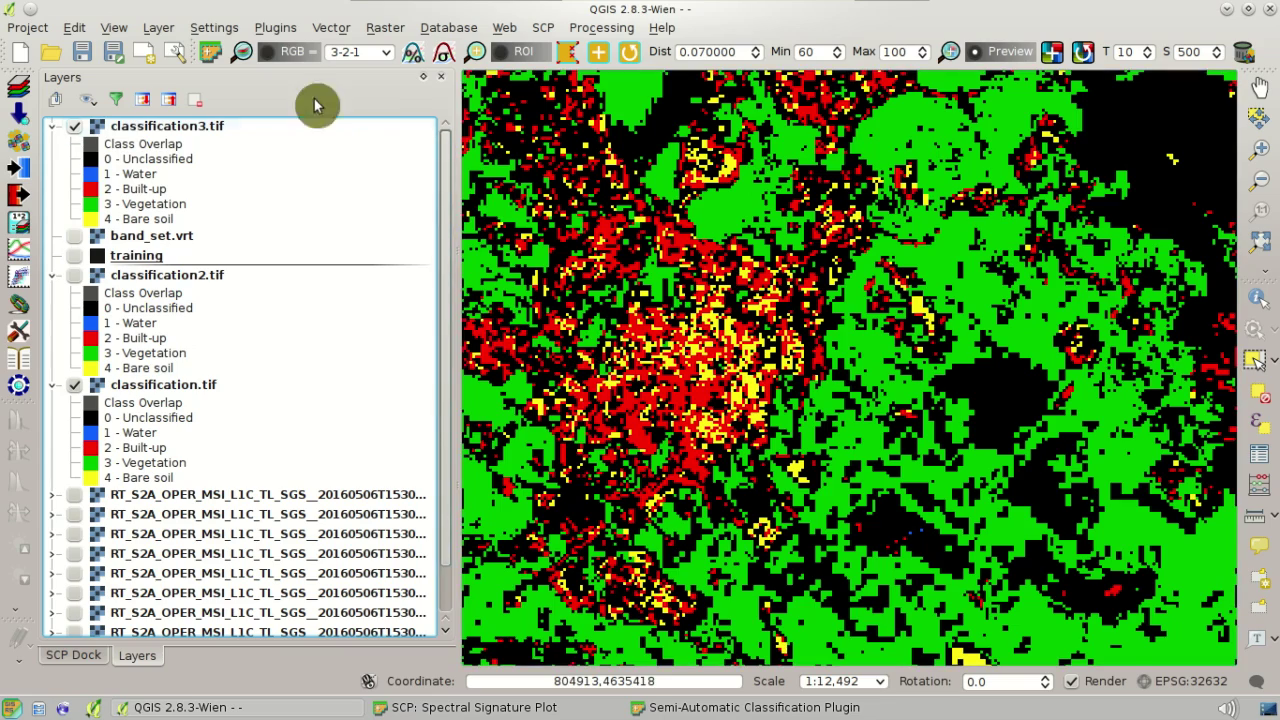
left_click(242, 52)
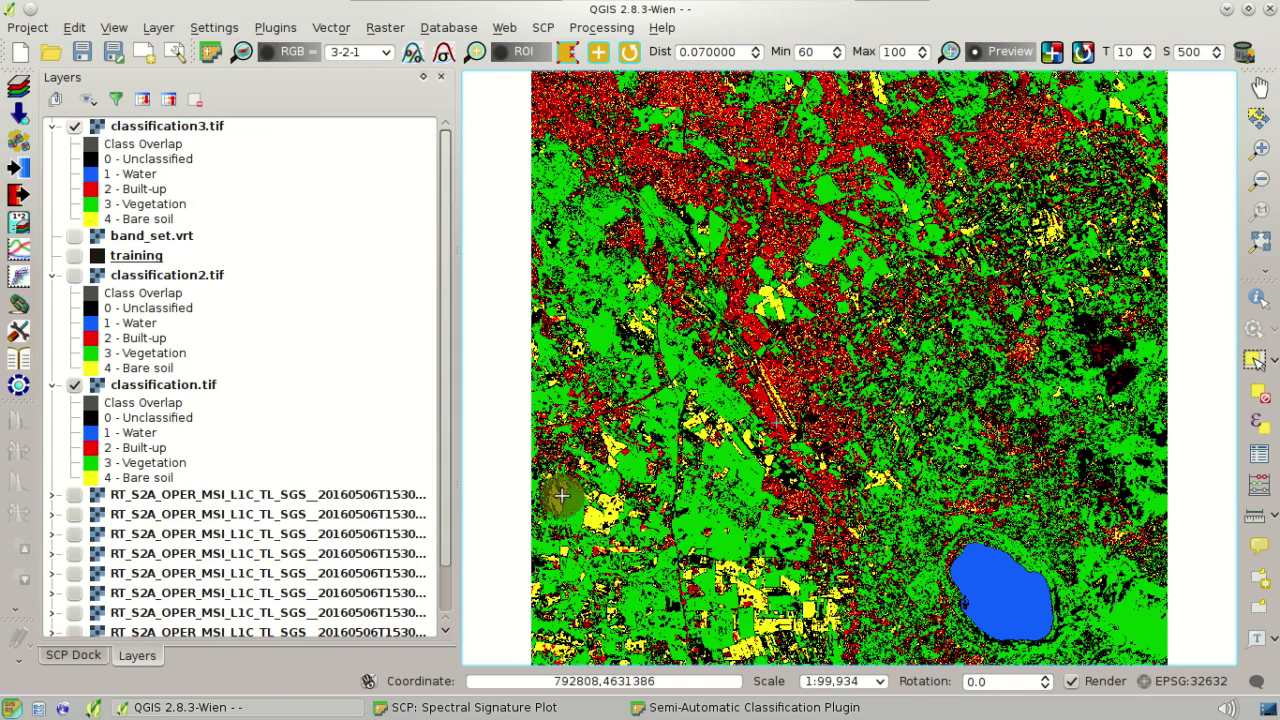
Deselect all signatures in the ROI signature list and enable only the Built-up signatures with MC ID 2.
left_click(75, 656)
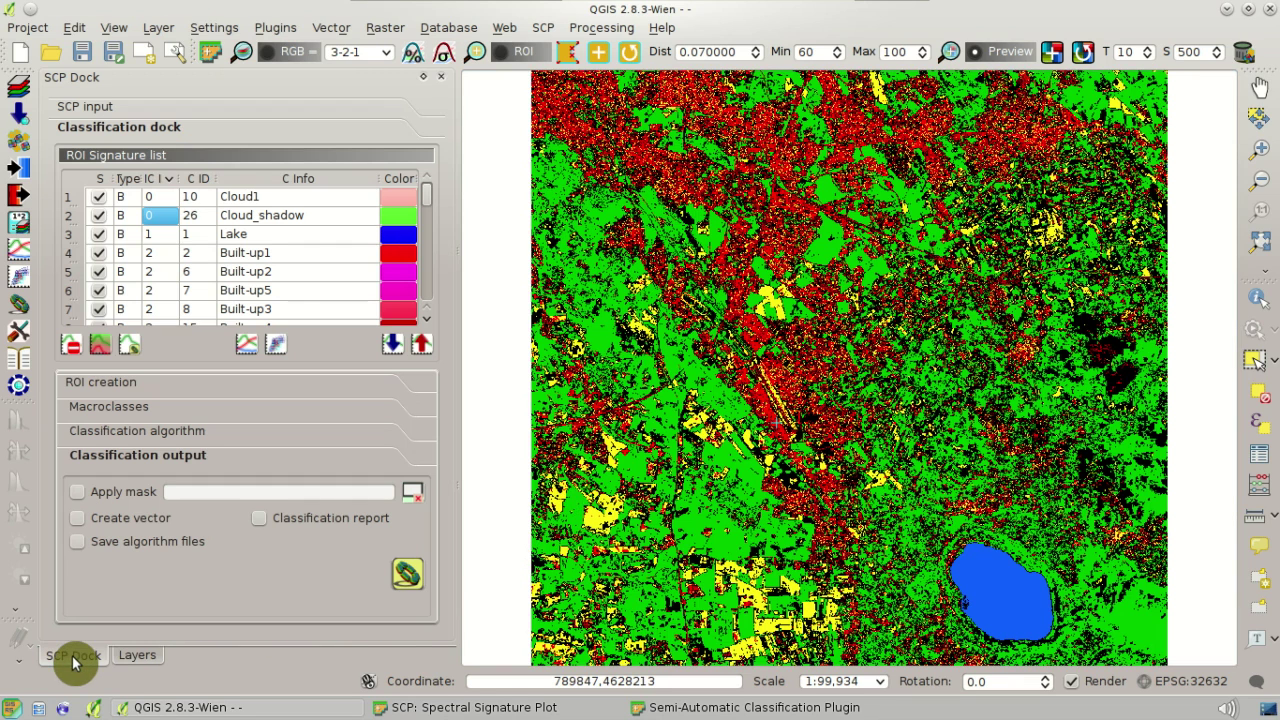
left_click(240, 438)
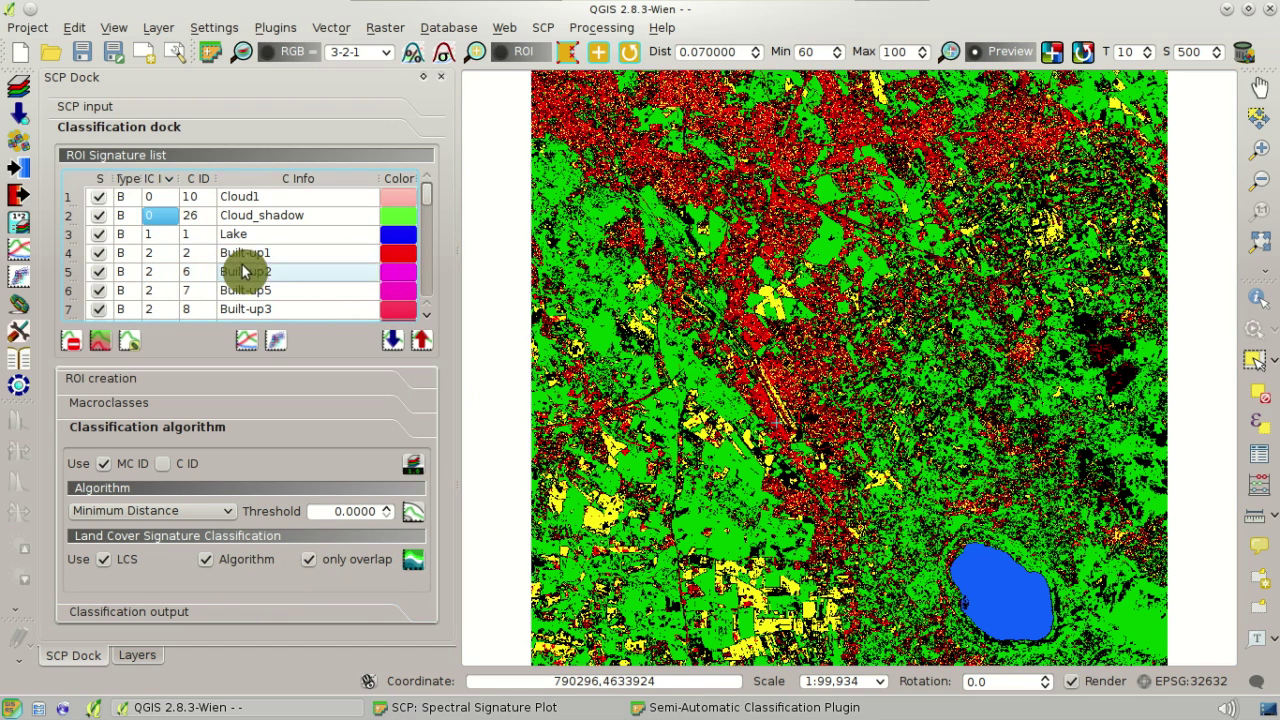
left_click(99, 198)
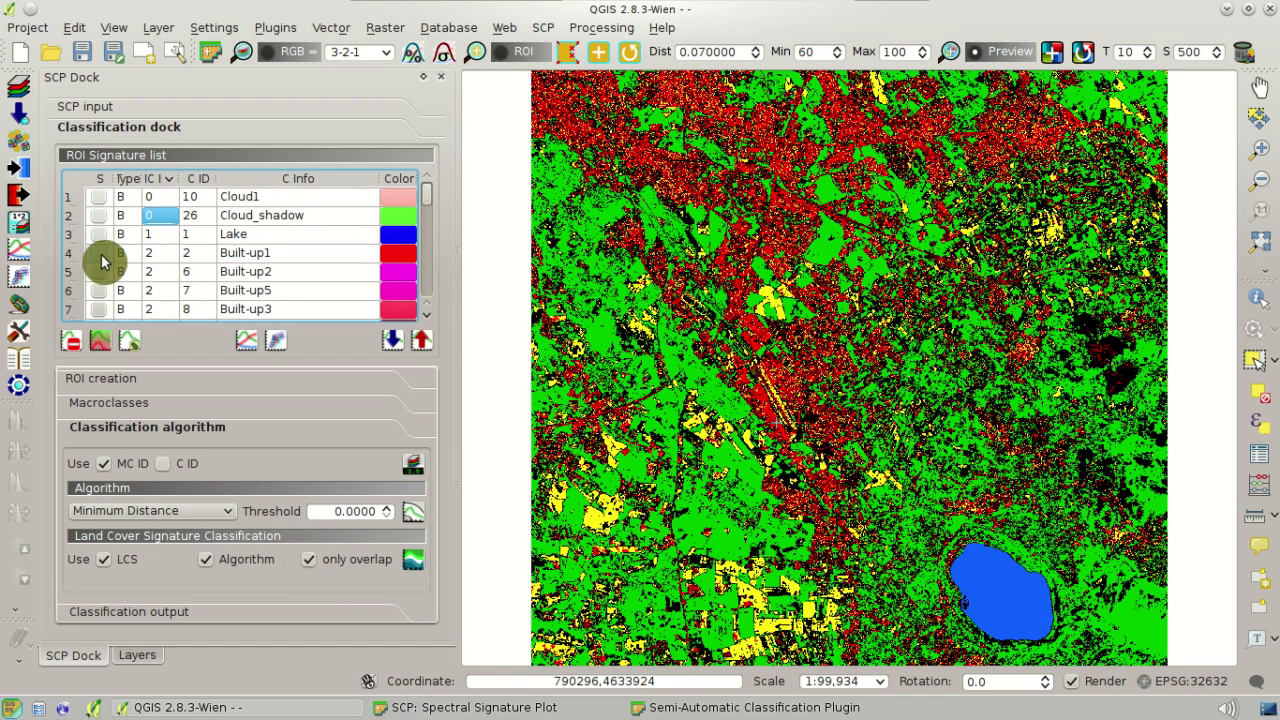
scroll(125, 285, "down", 1)
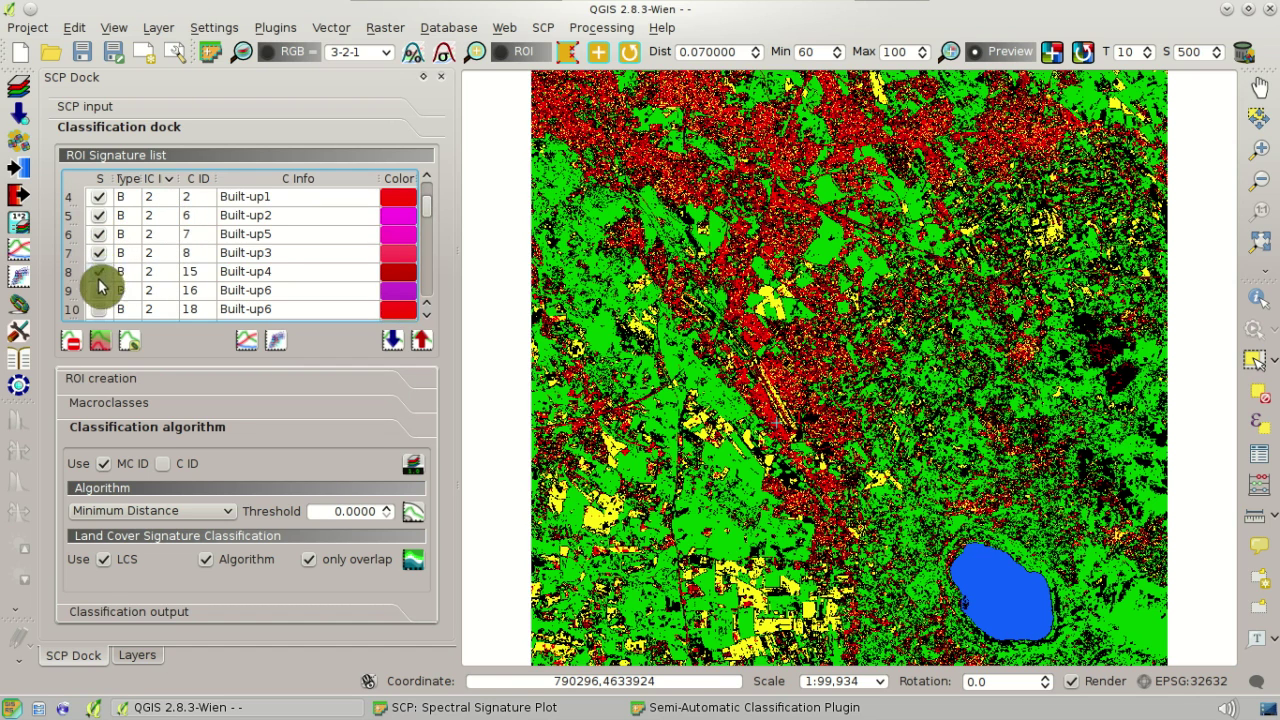
scroll(116, 285, "down", 1)
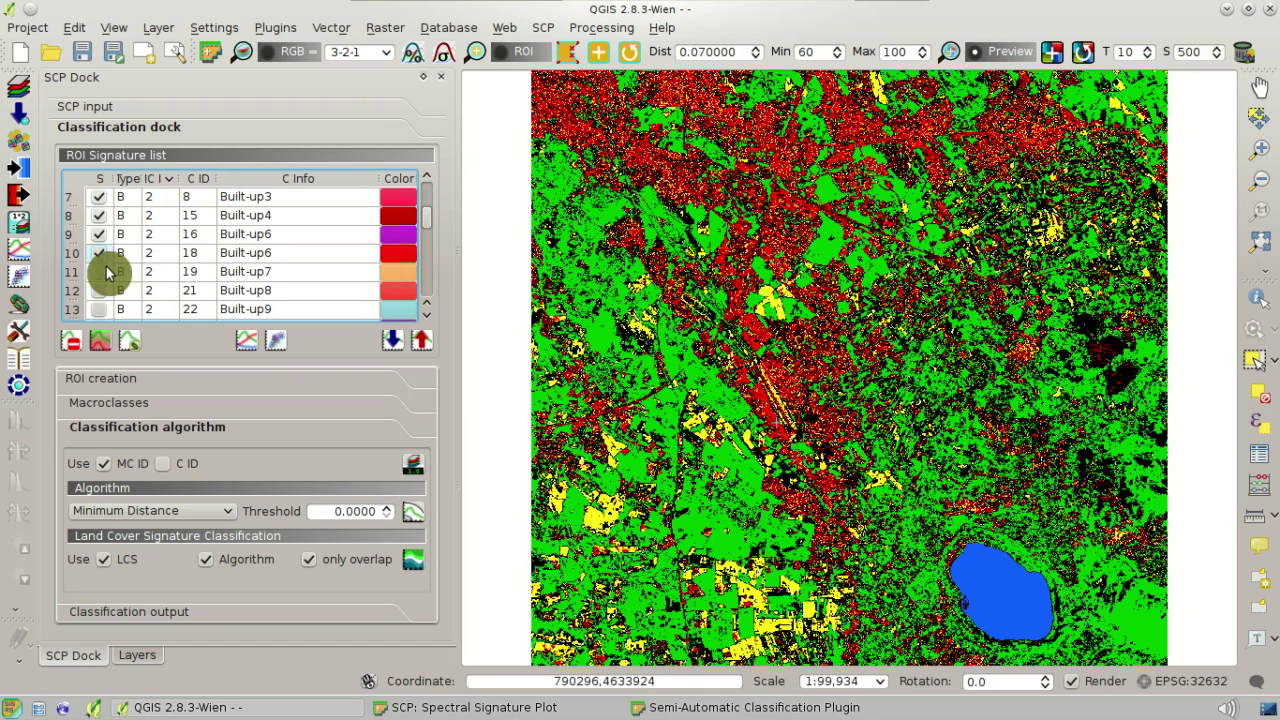
scroll(116, 285, "down", 1)
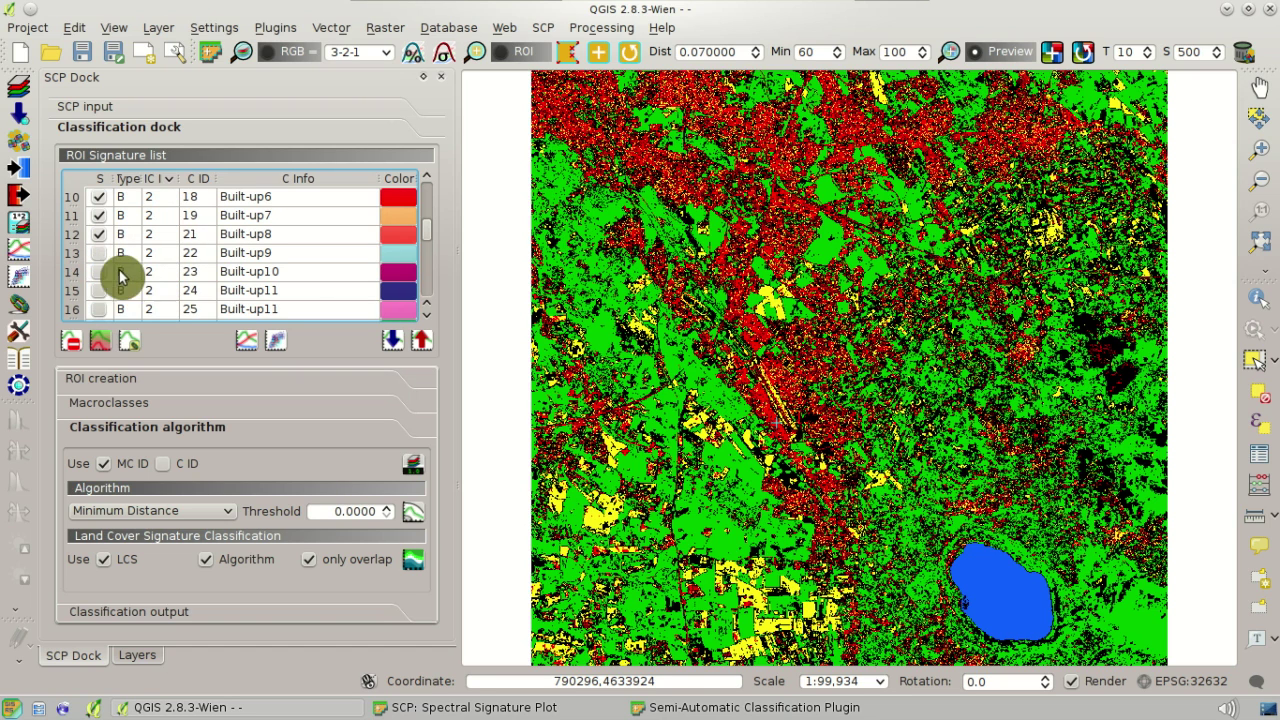
scroll(100, 299, "down", 1)
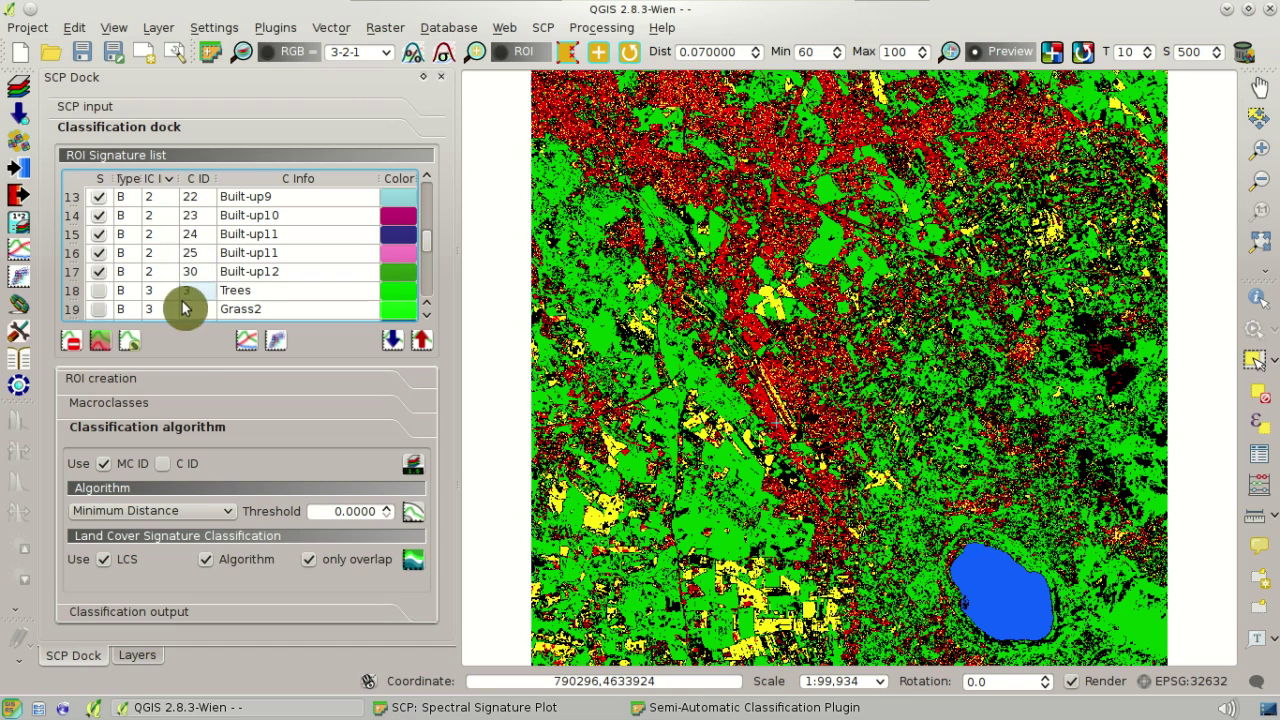
Run the classification with only the Built-up signatures and save its output as classification_builtup.tif in the sentinel2_sample folder.
left_click(240, 615)
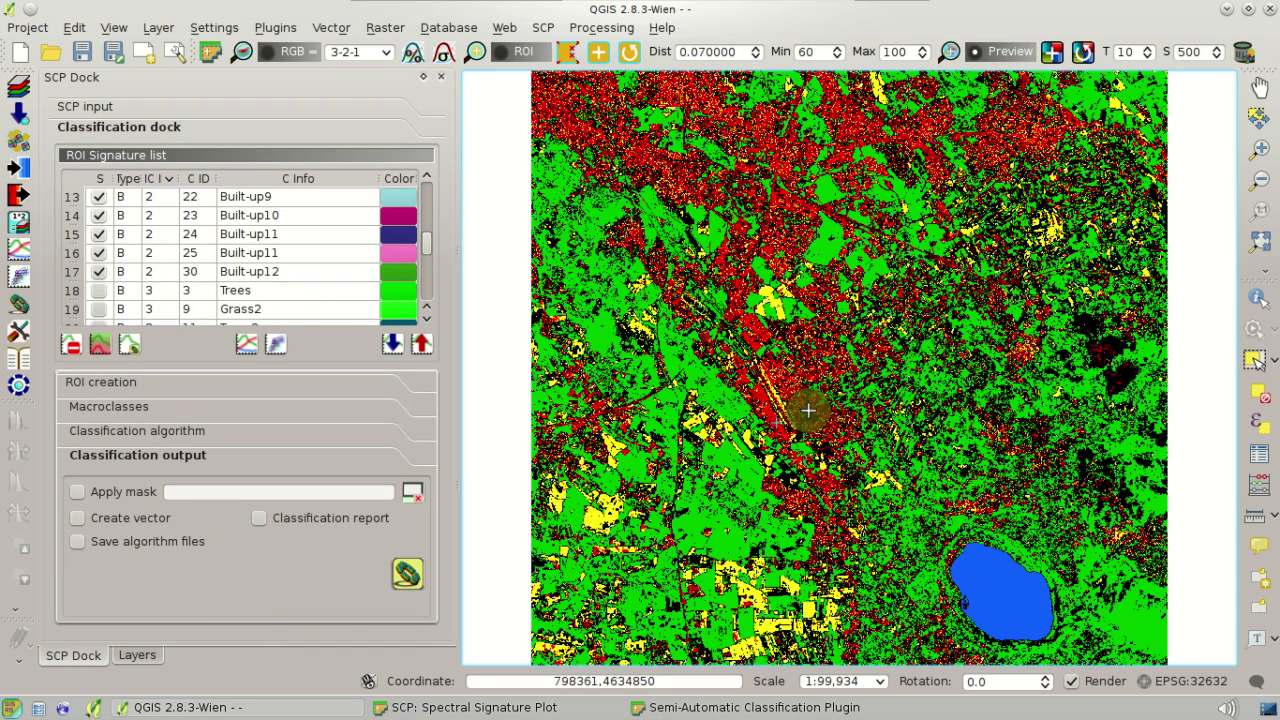
left_click(418, 578)
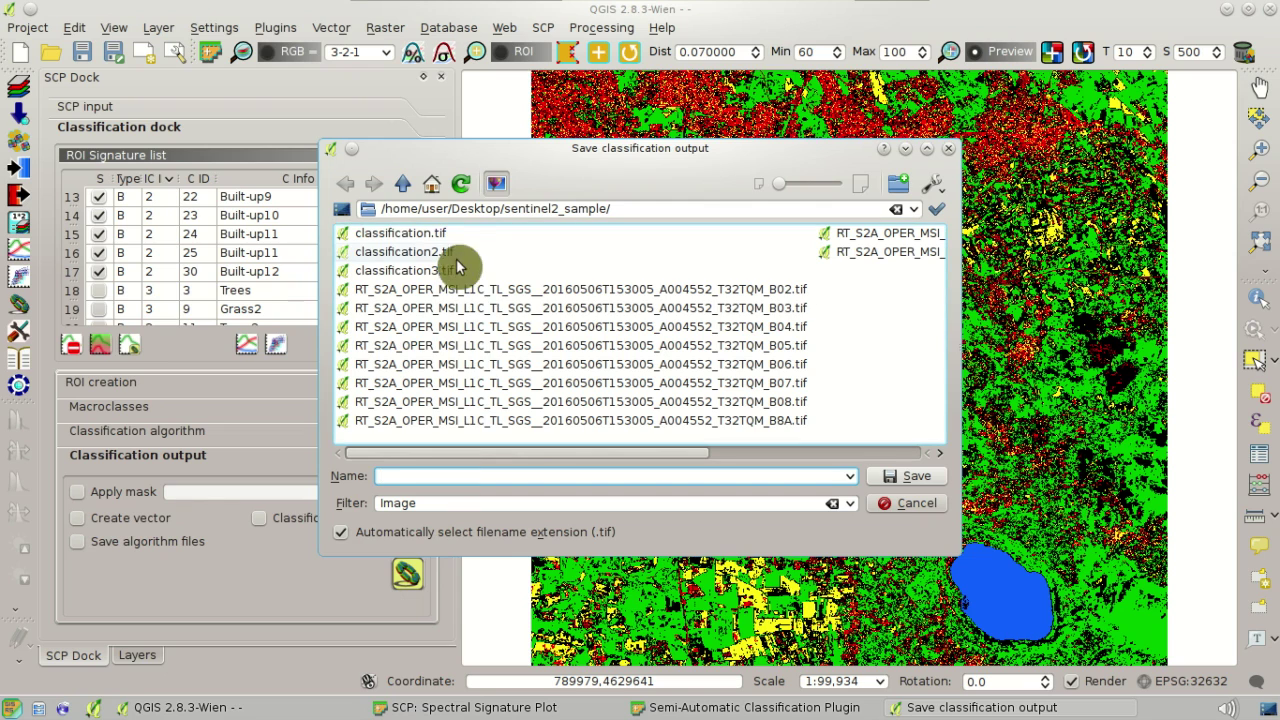
left_click(420, 233)
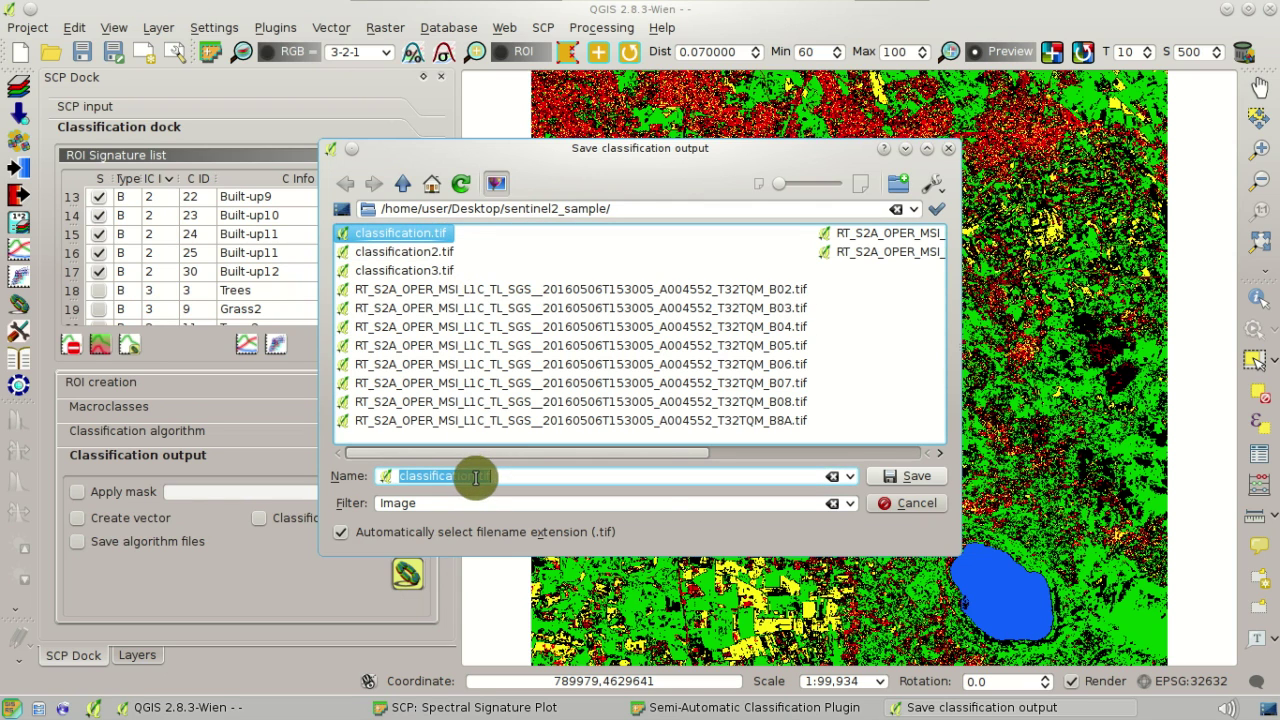
left_click(476, 477)
type("_builtu")
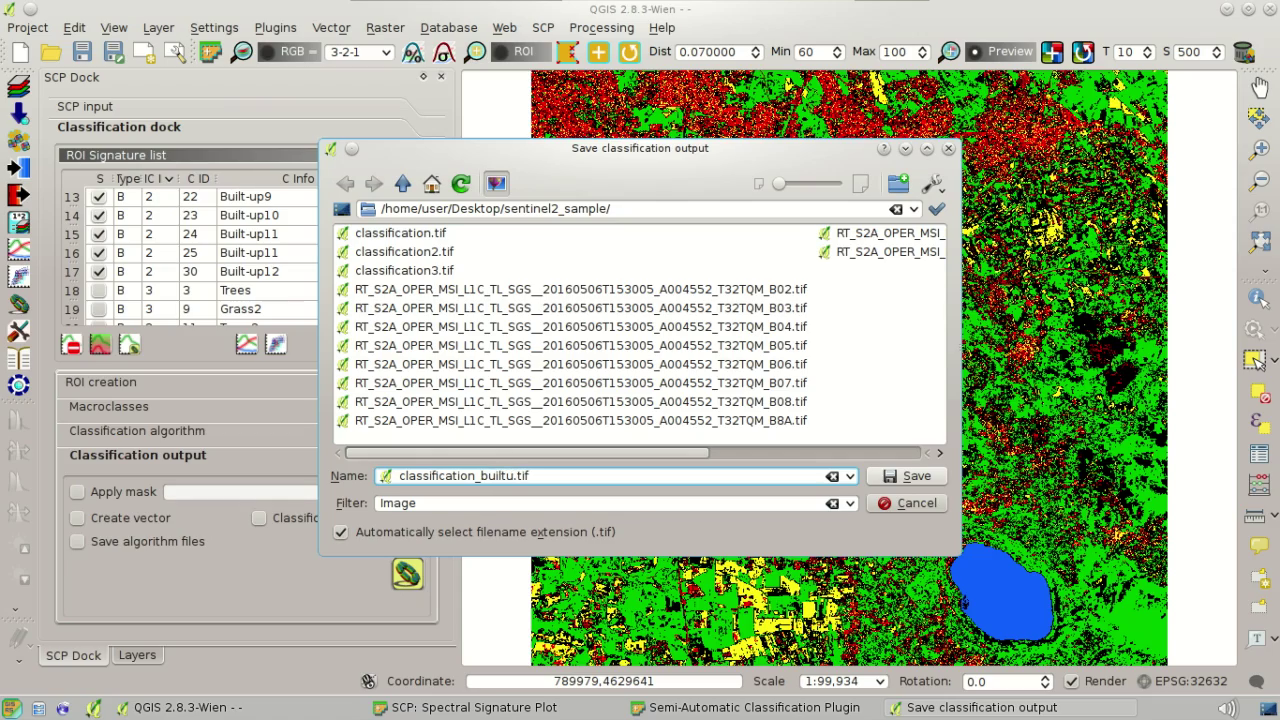
left_click(915, 476)
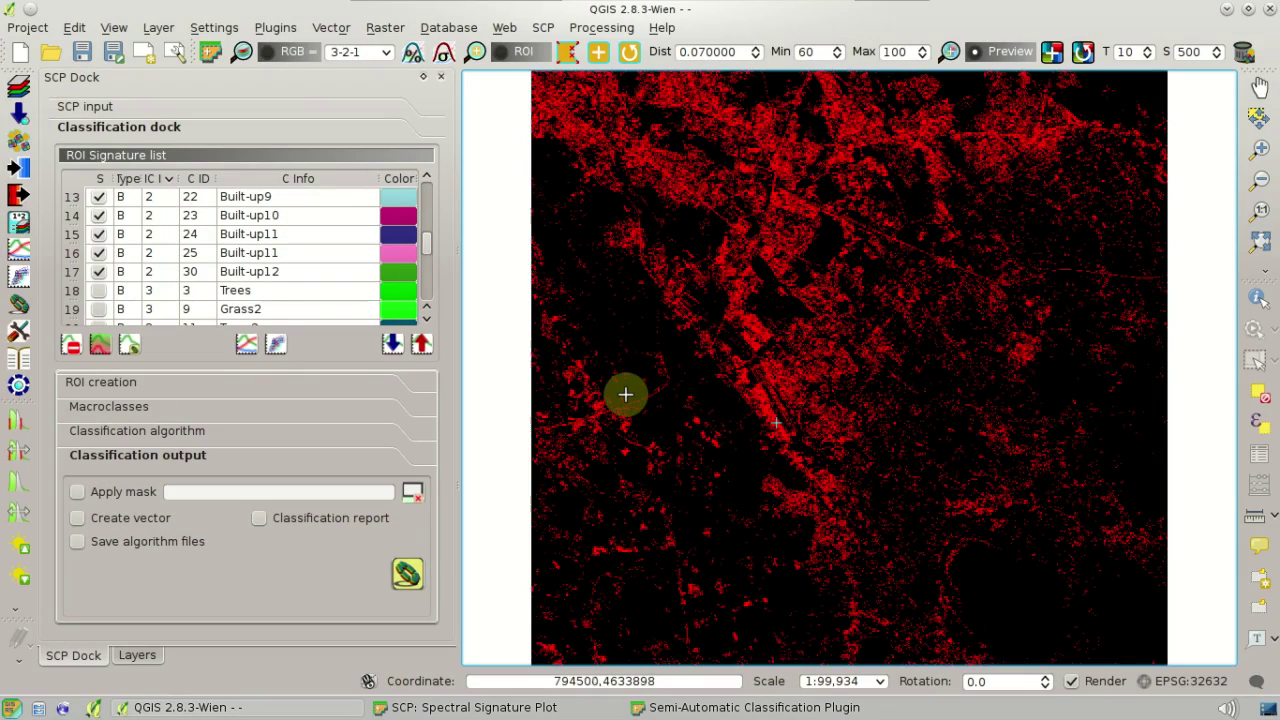
Compare classification_builtup.tif with the RGB composite over the urban area by switching the composite on and off.
left_click(157, 656)
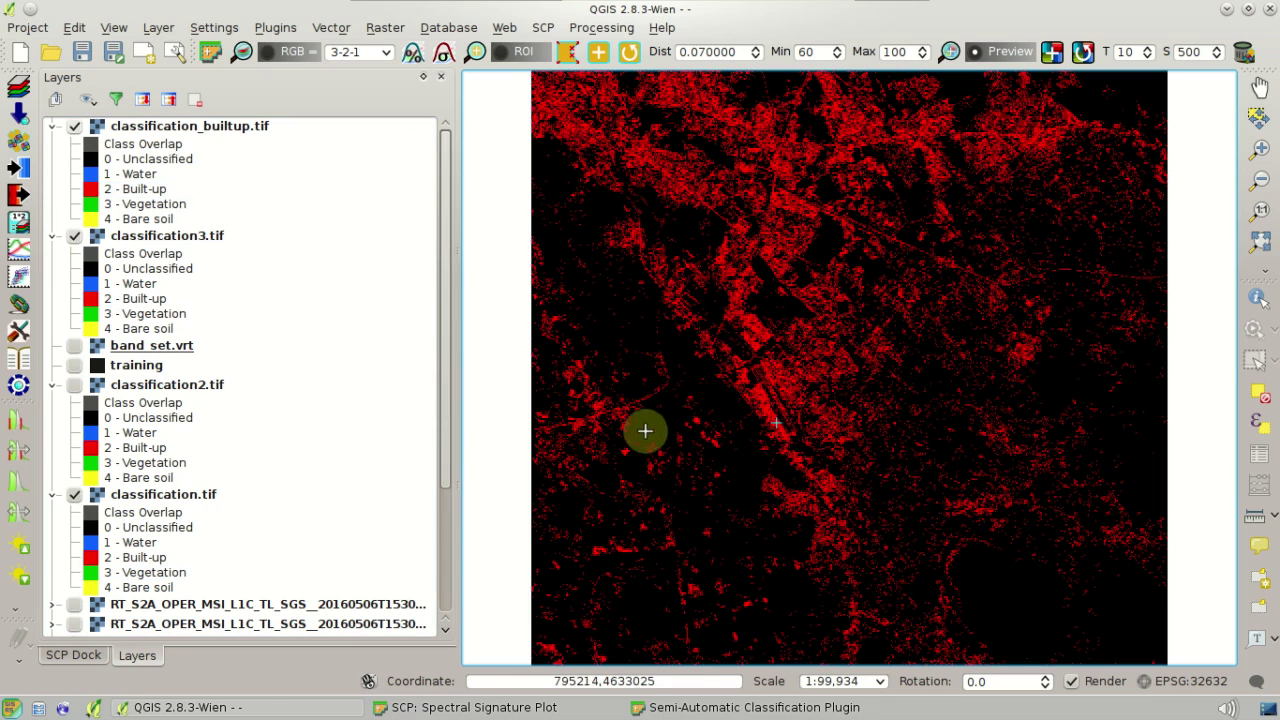
left_click(99, 657)
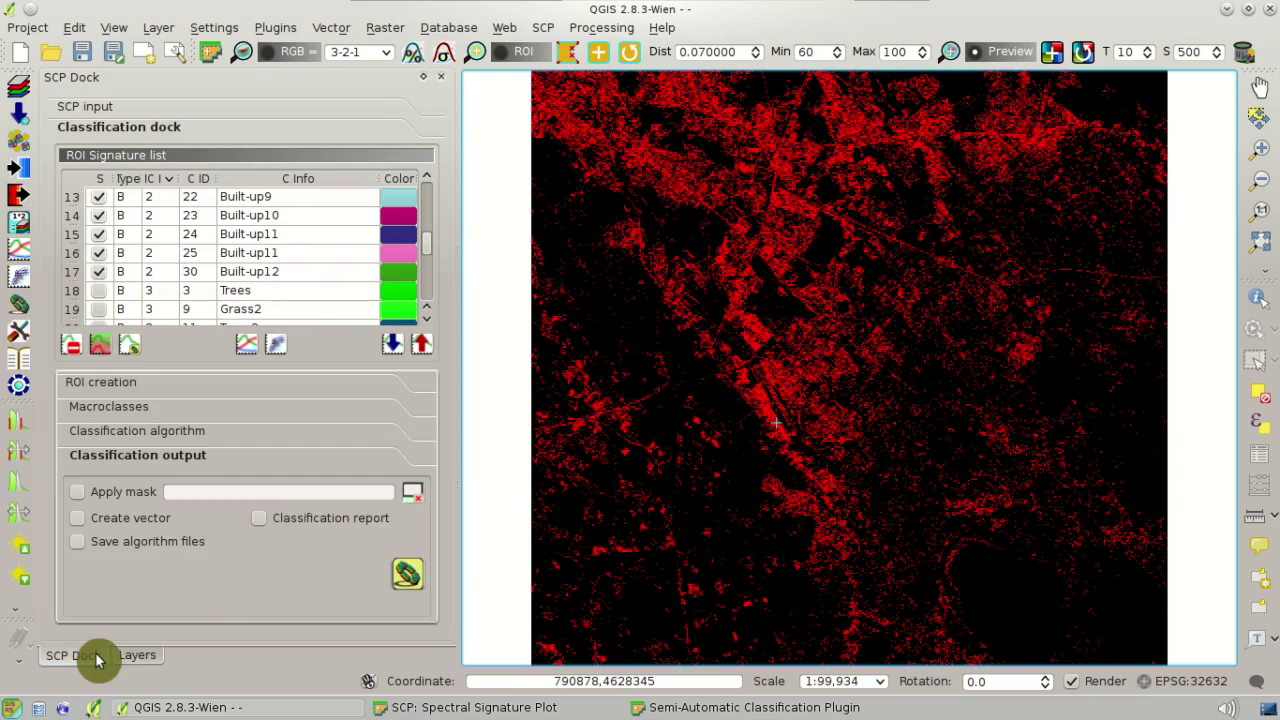
scroll(766, 289, "up", 1)
scroll(766, 229, "up", 1)
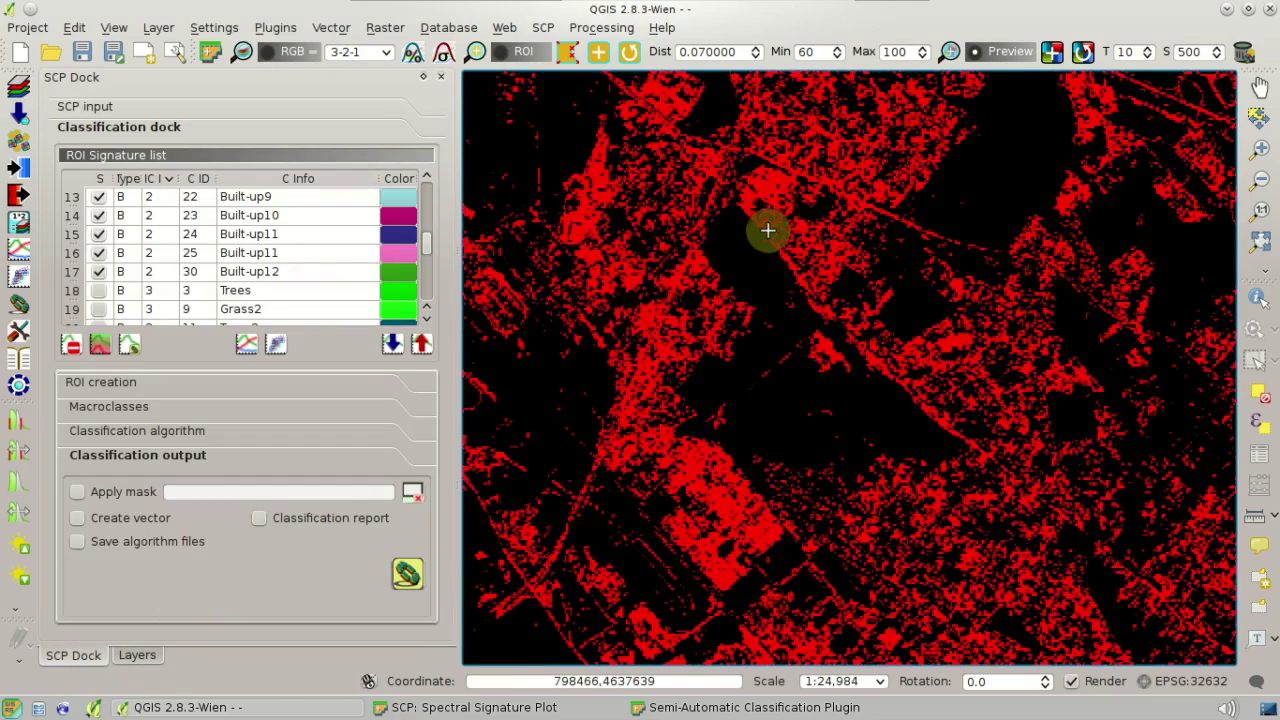
left_click(272, 54)
left_click(272, 54)
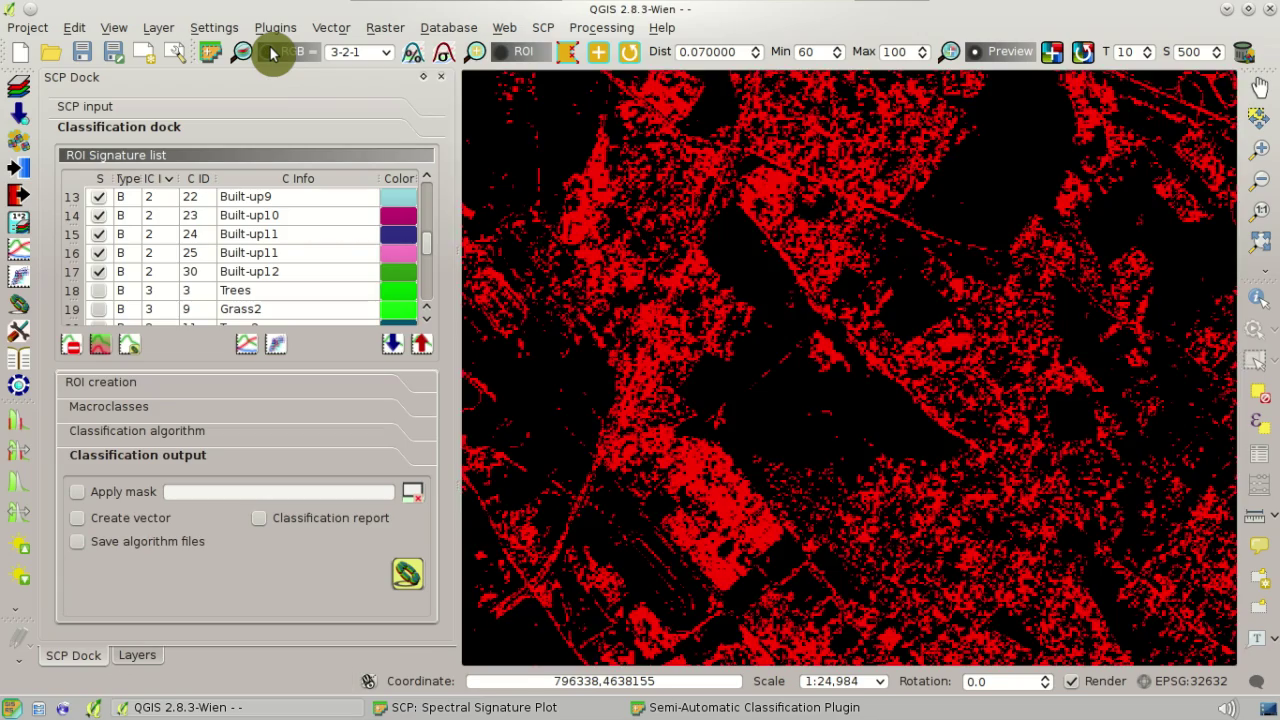
left_click(272, 54)
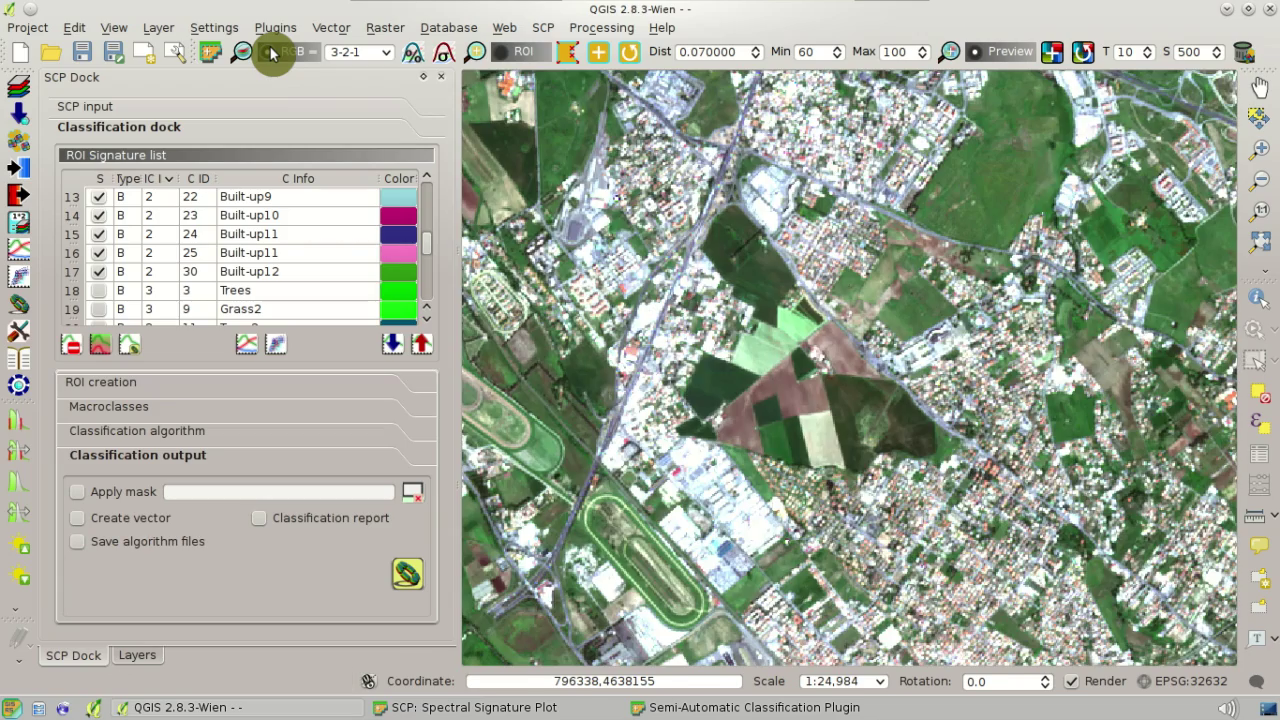
left_click(272, 54)
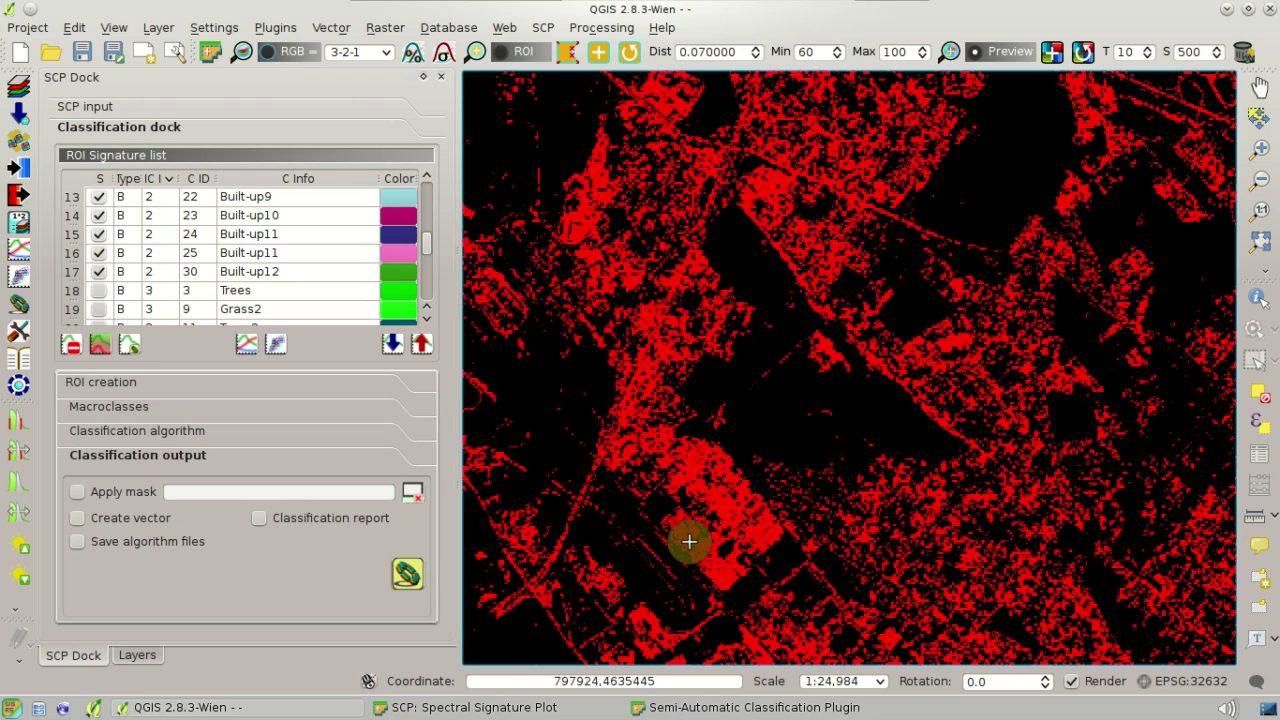
scroll(206, 266, "up", 1)
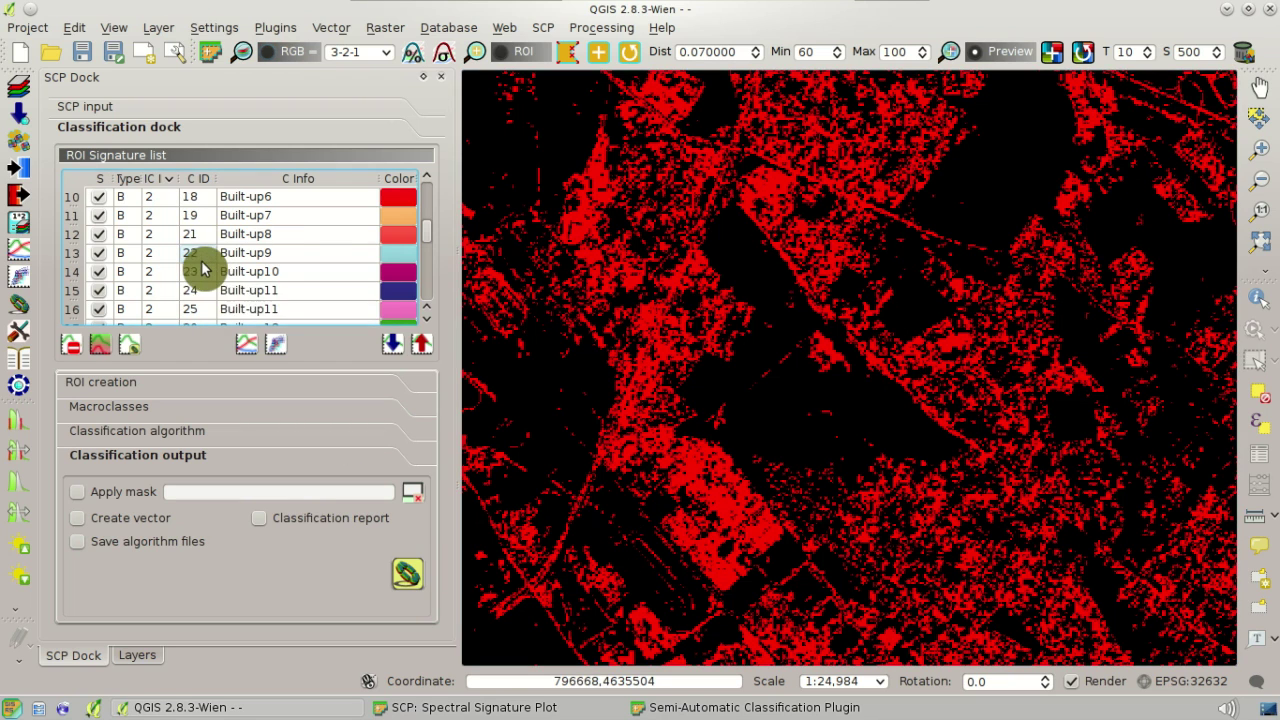
Add the Built-up6 to Built-up11 signatures (C ID 18 to 25) to the spectral signature plot and fit the enlarged plot to the data.
left_click_drag(253, 307, 296, 210)
left_click(250, 344)
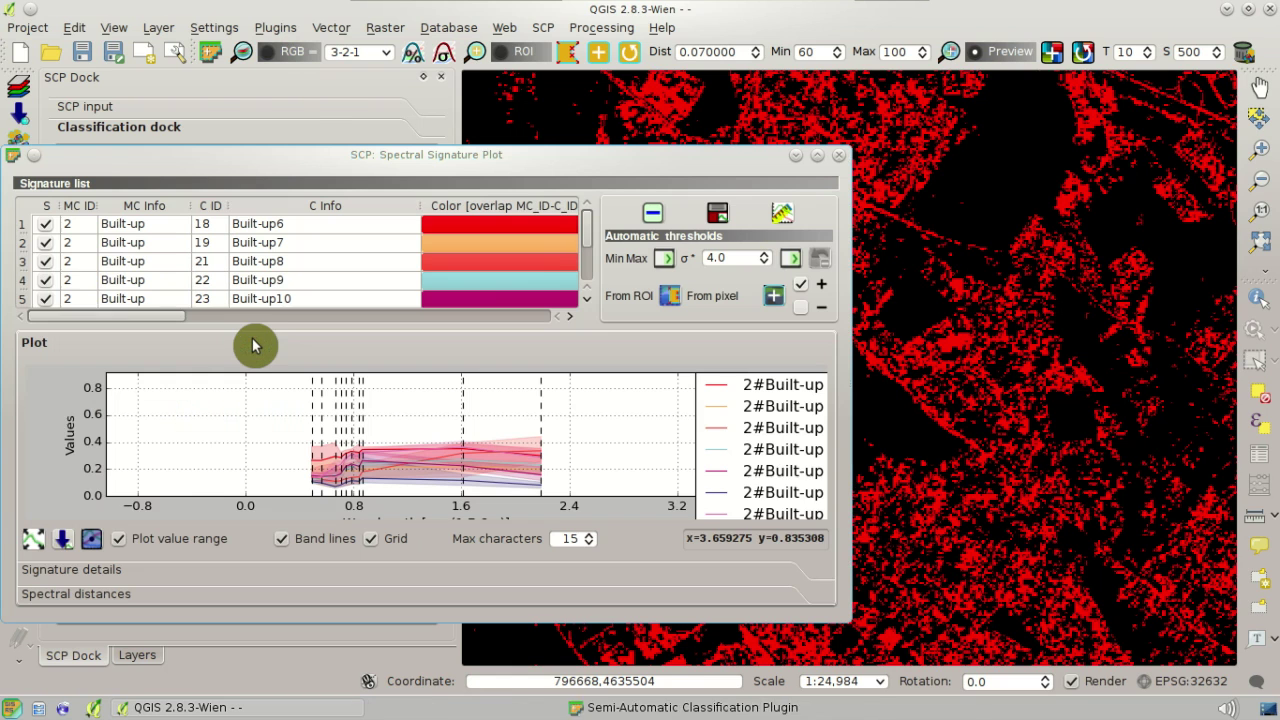
left_click(38, 541)
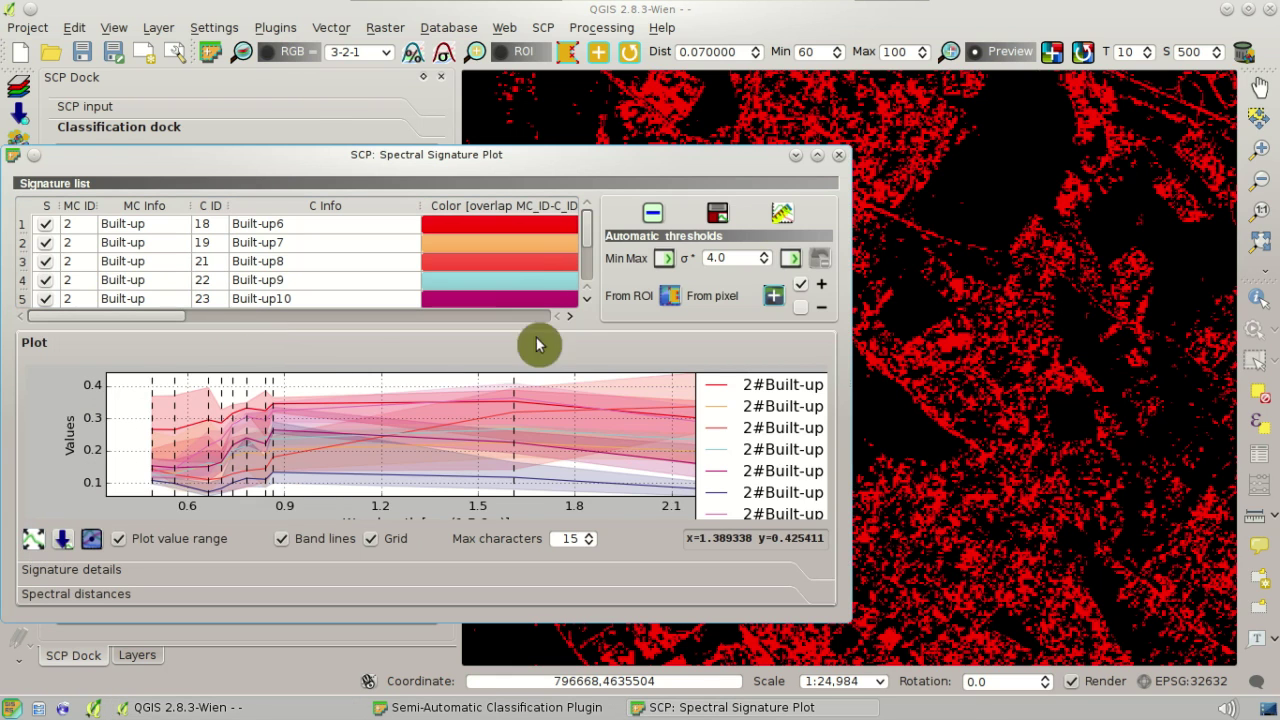
left_click(817, 155)
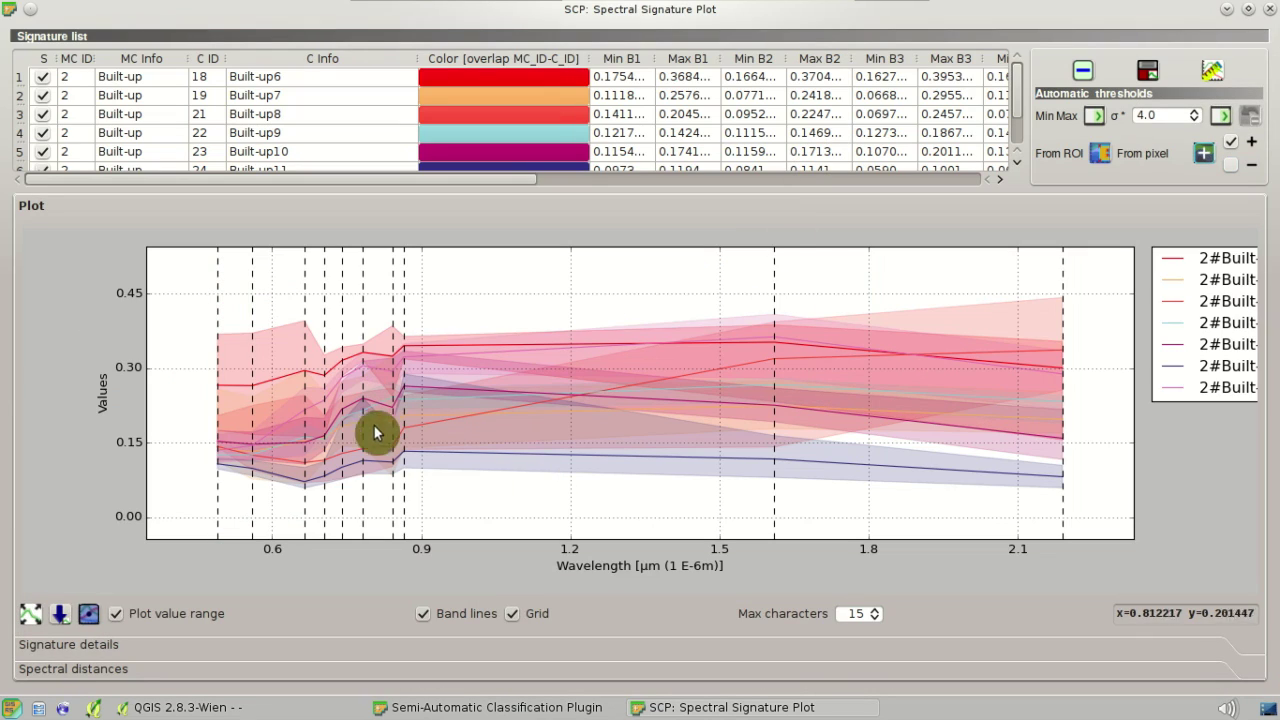
scroll(474, 418, "up", 3)
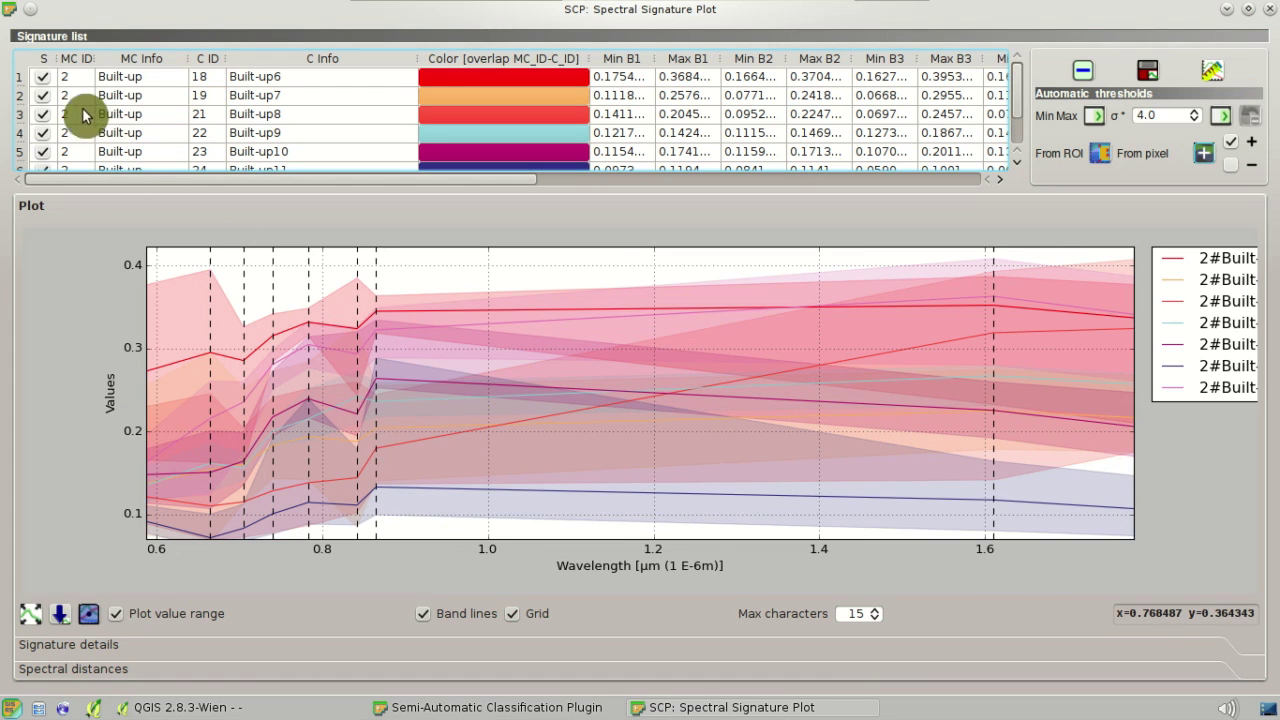
Plot only Built-up6, adding Built-up7, Built-up8, Built-up9 and Built-up10 one by one to compare their value ranges.
double_click(49, 83)
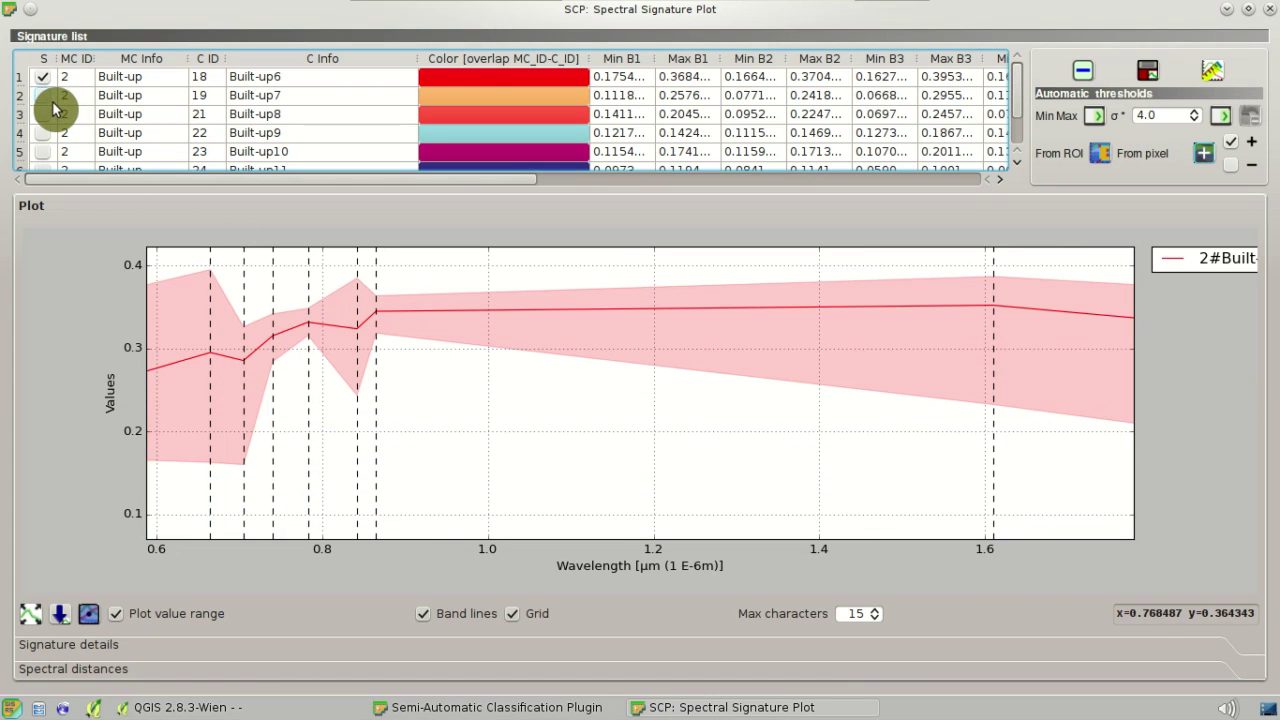
left_click(43, 96)
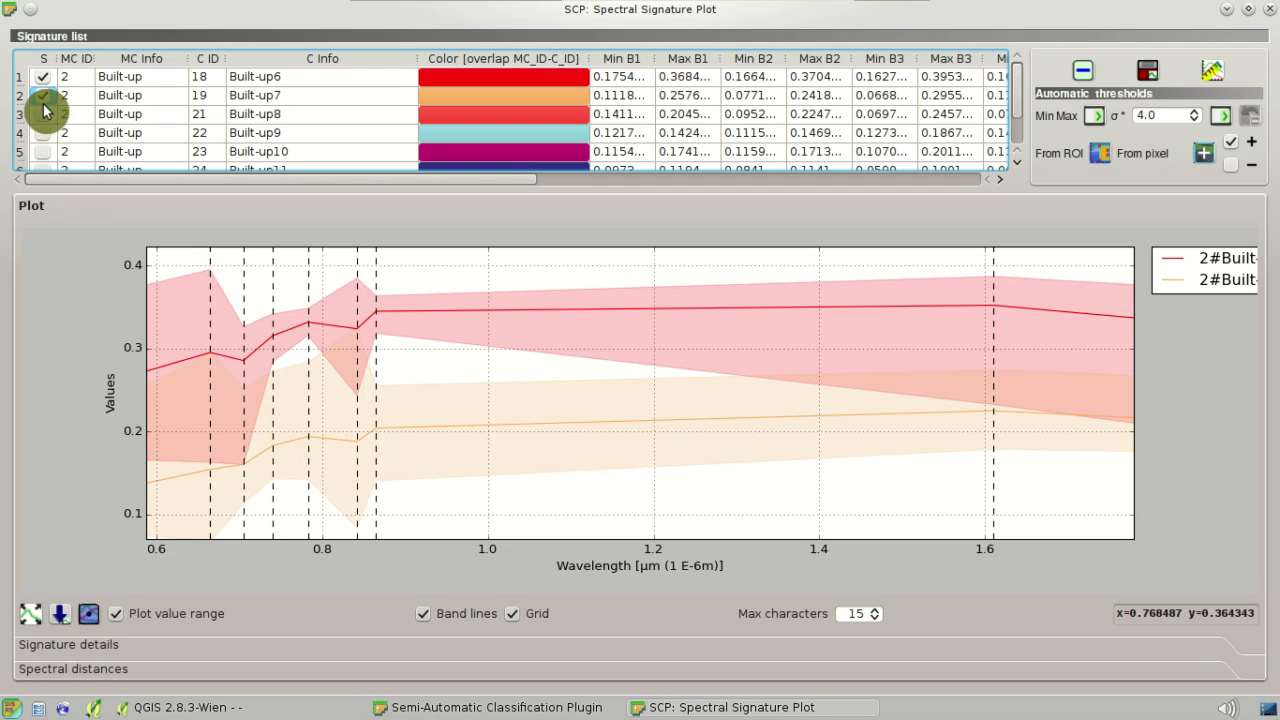
left_click(43, 115)
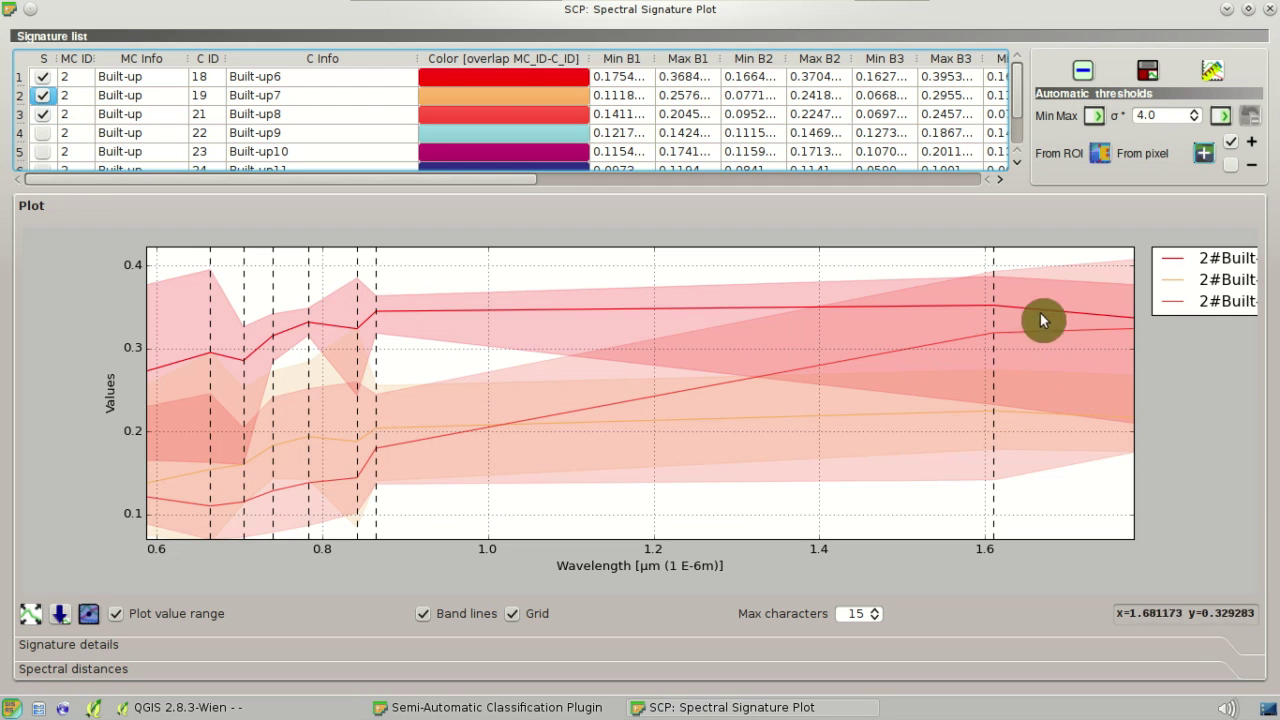
scroll(882, 404, "down", 1)
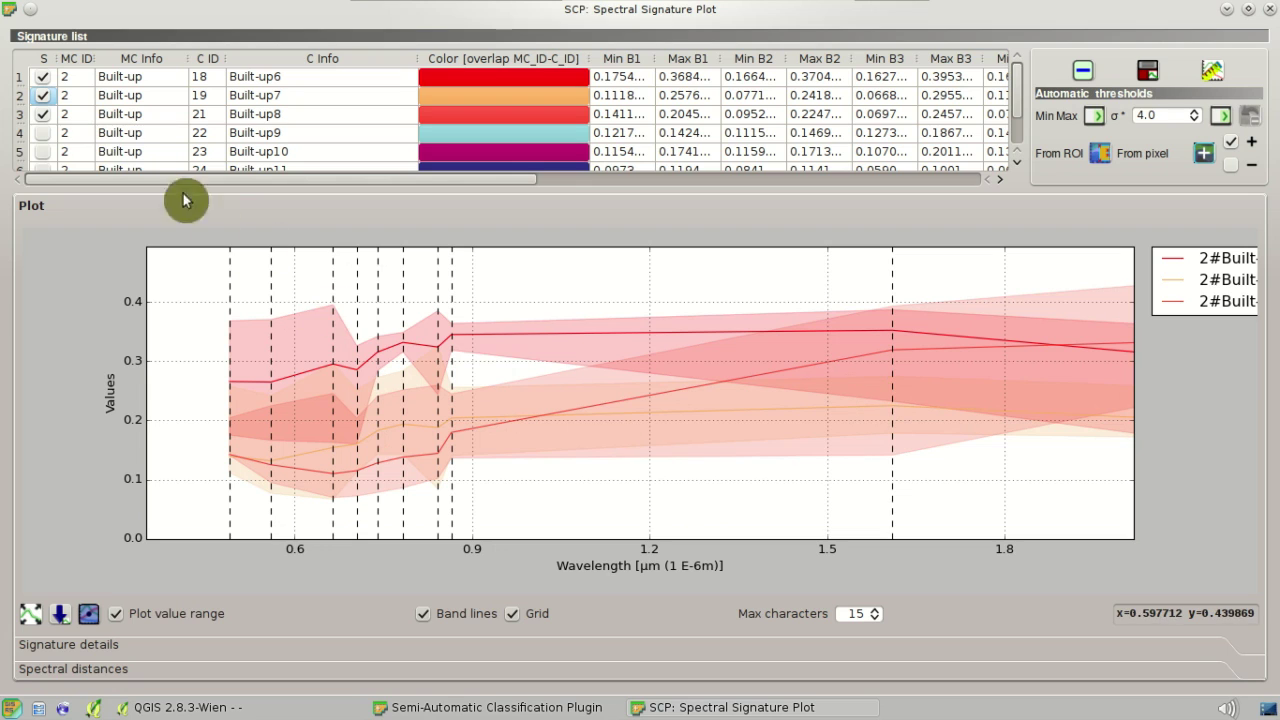
left_click(45, 134)
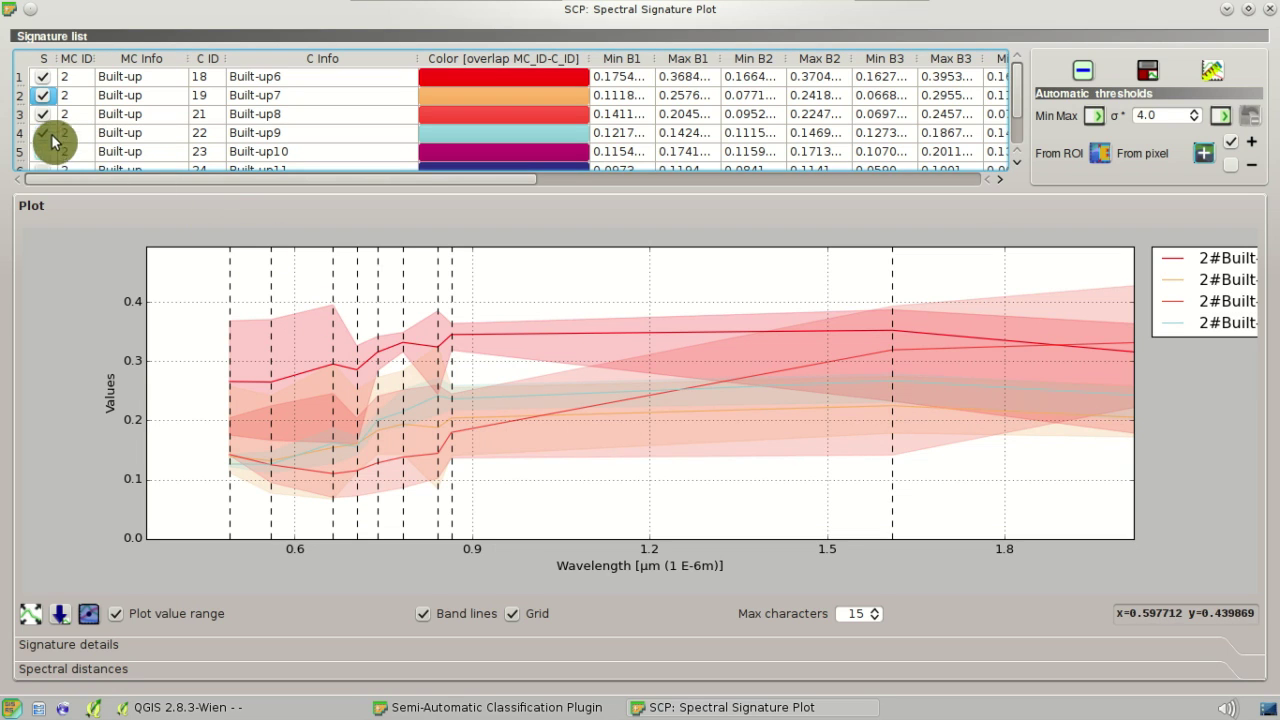
left_click(45, 151)
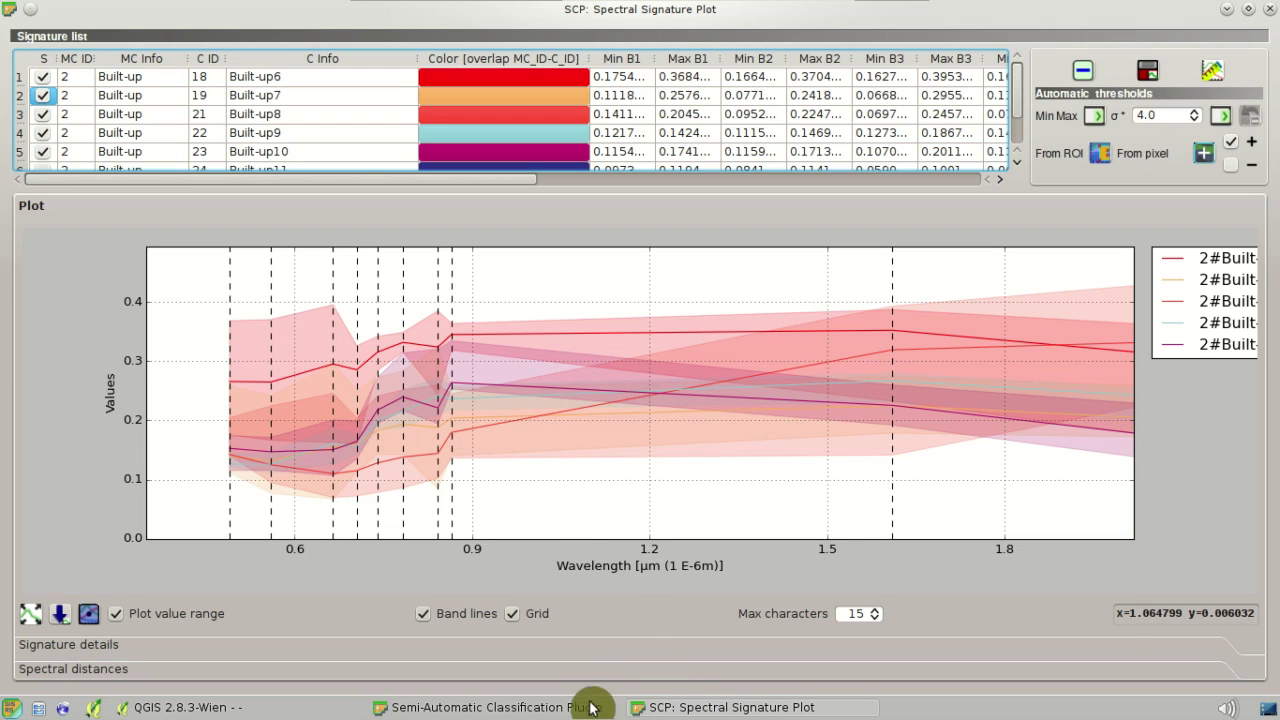
Set the classification algorithm to use C ID and inspect the overlap between signatures in the spectral signature plot list.
left_click(330, 707)
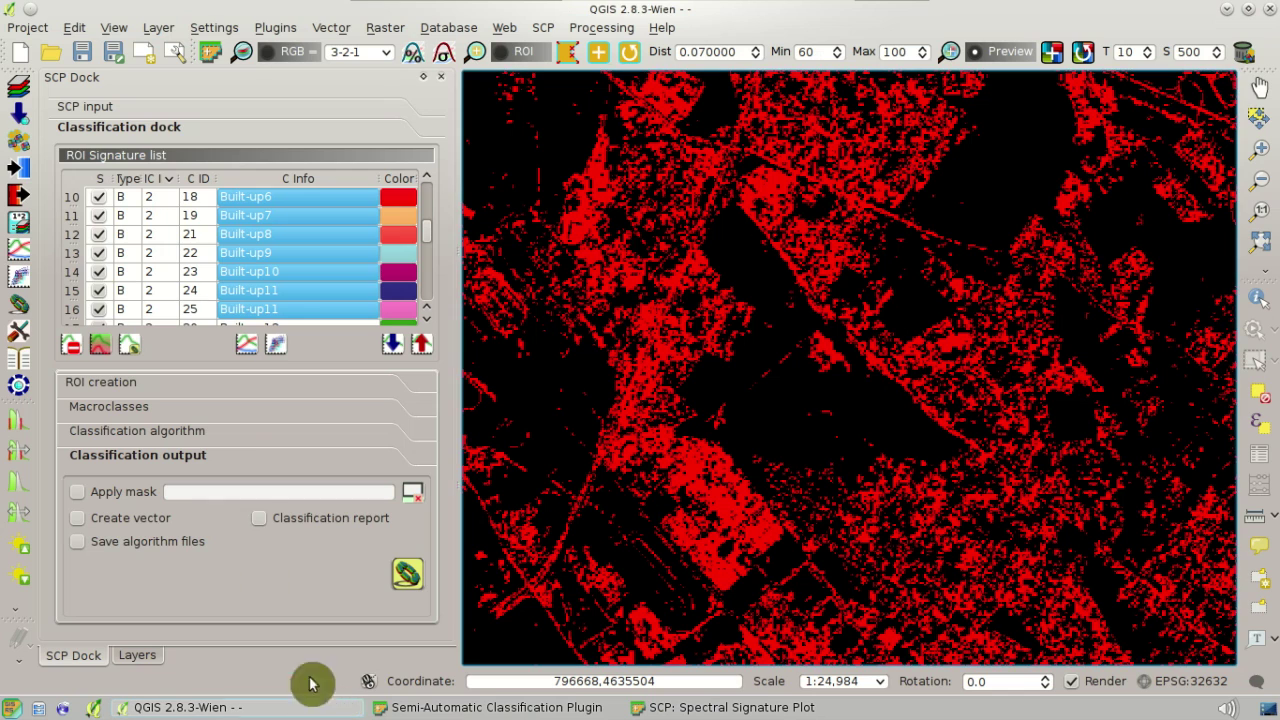
left_click(221, 432)
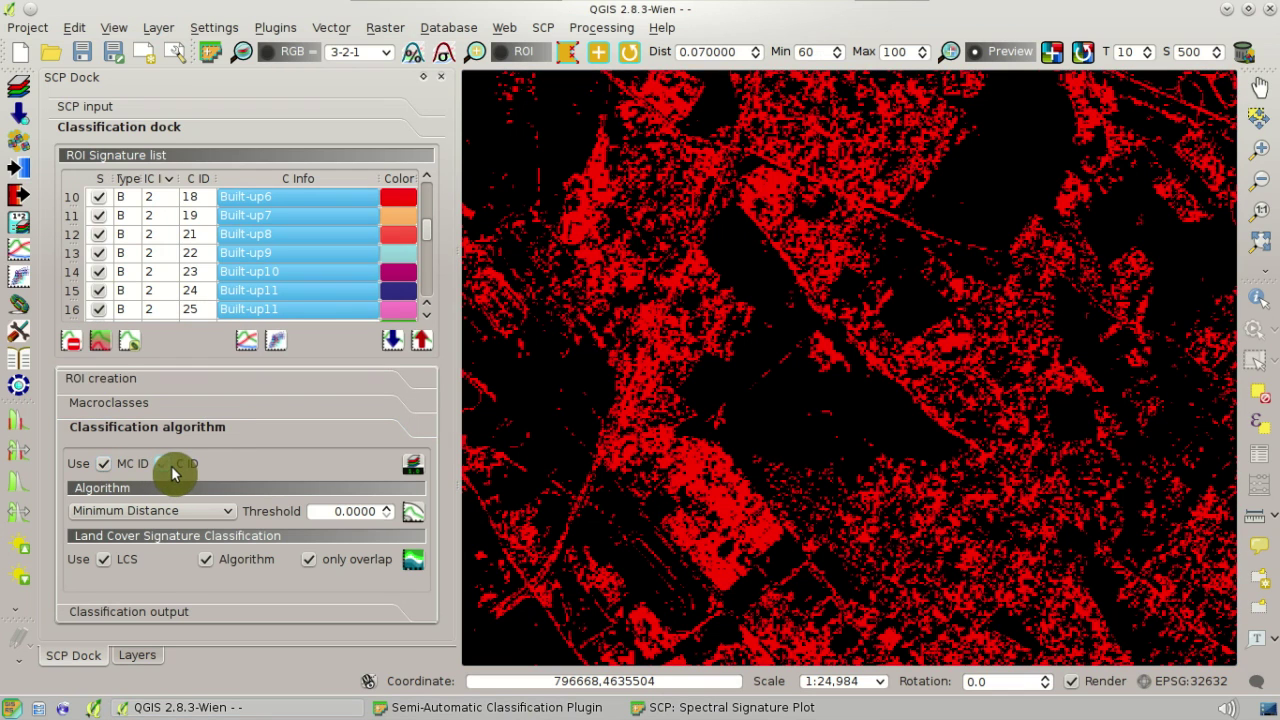
left_click(705, 707)
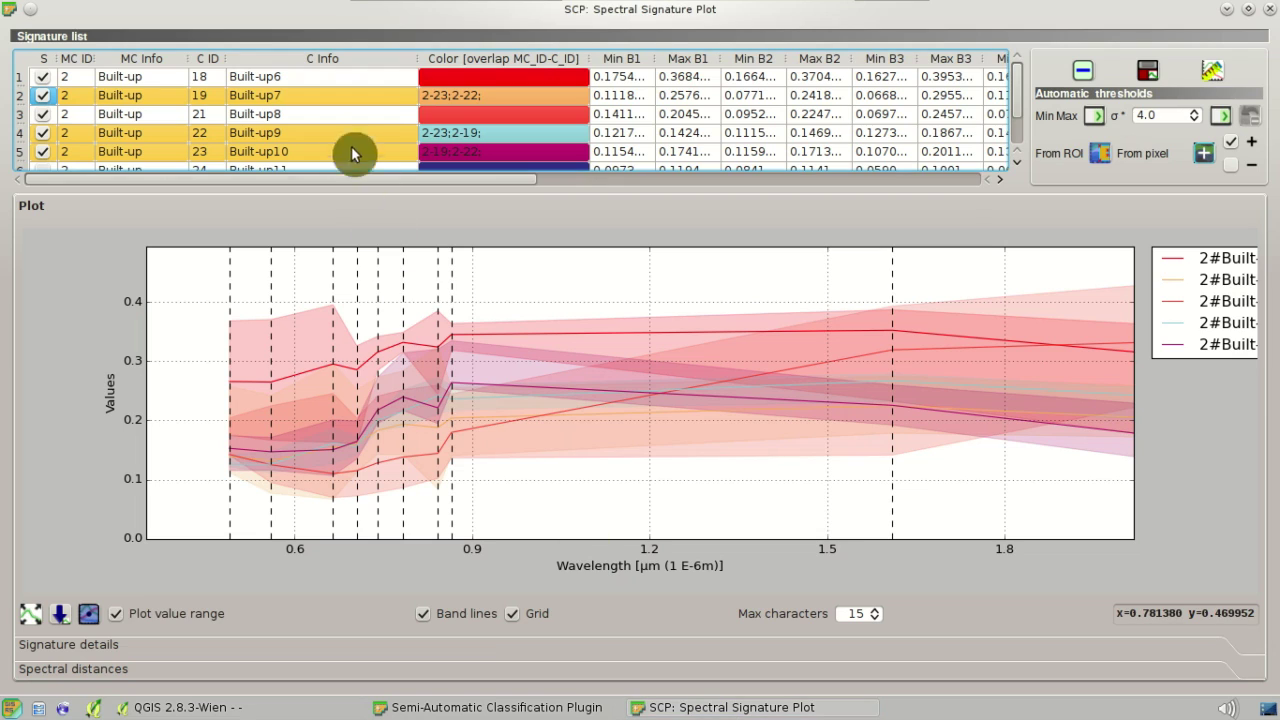
mouse_move(543, 37)
left_mouse_down()
mouse_move(534, 23)
mouse_move(716, 214)
left_mouse_up()
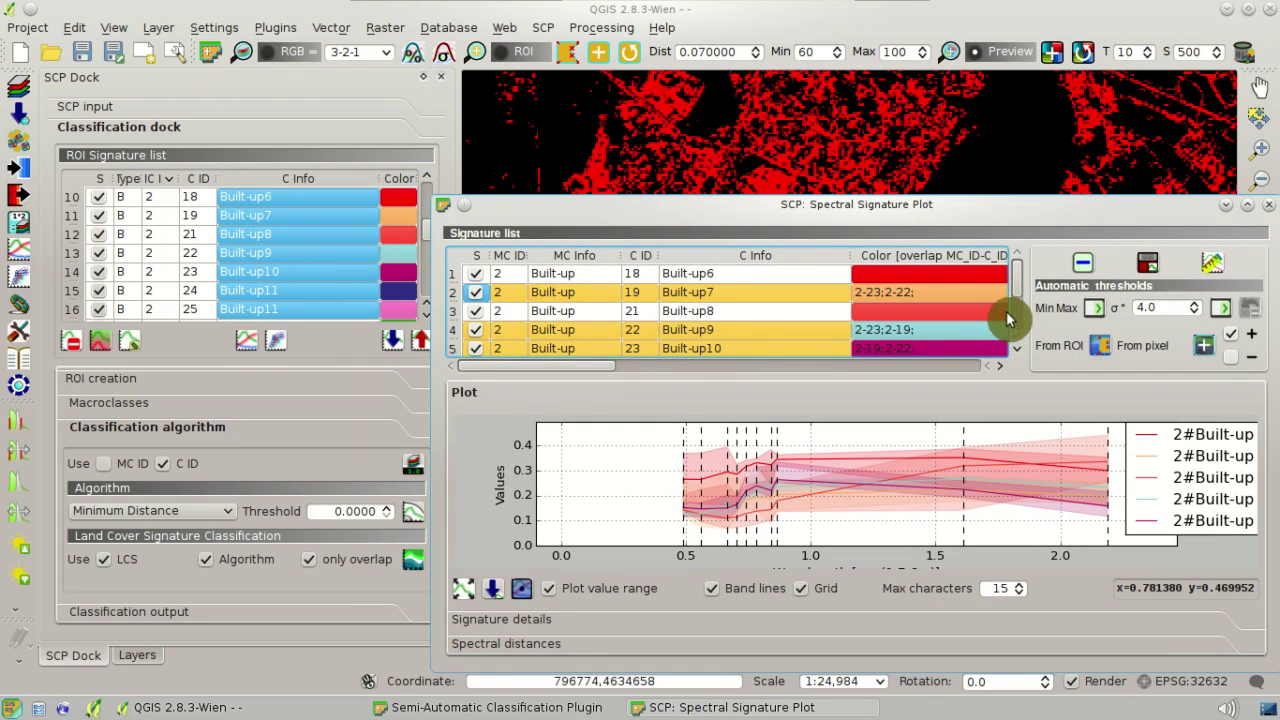
left_click_drag(1020, 293, 1020, 302)
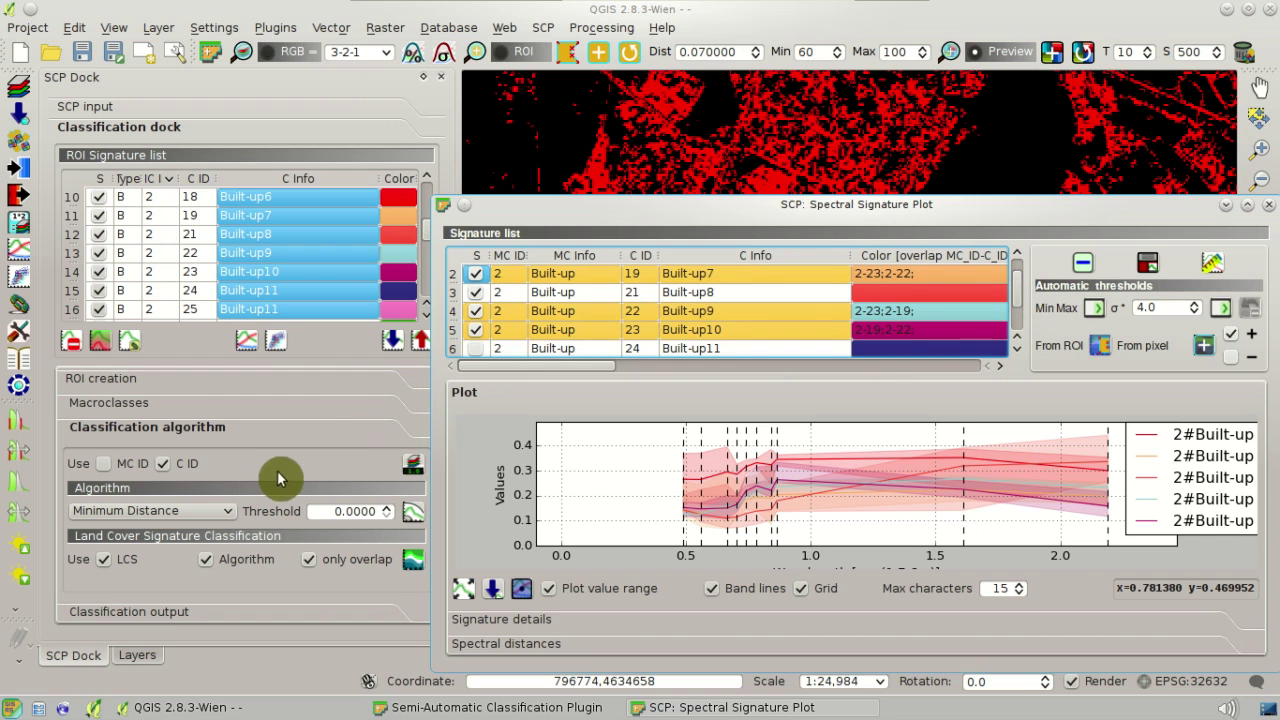
Set the classification algorithm back to MC ID and recheck the signature overlaps in the spectral signature plot list.
left_click(117, 468)
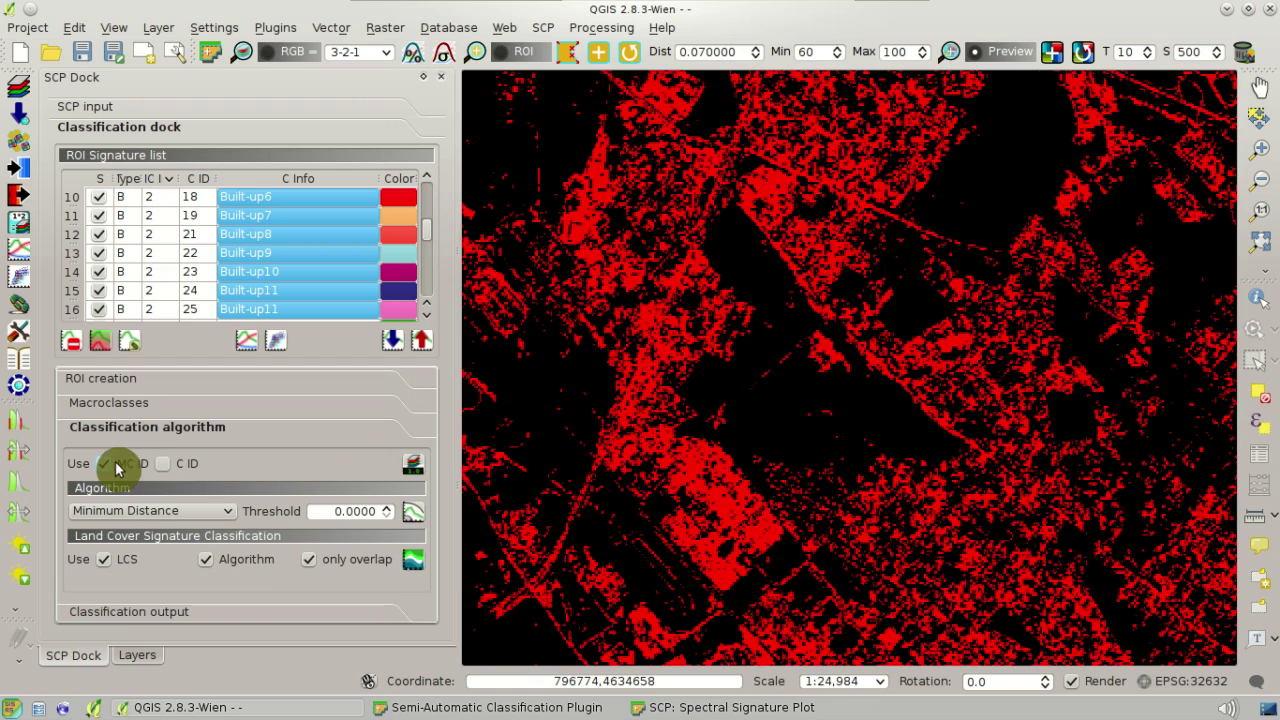
left_click(763, 705)
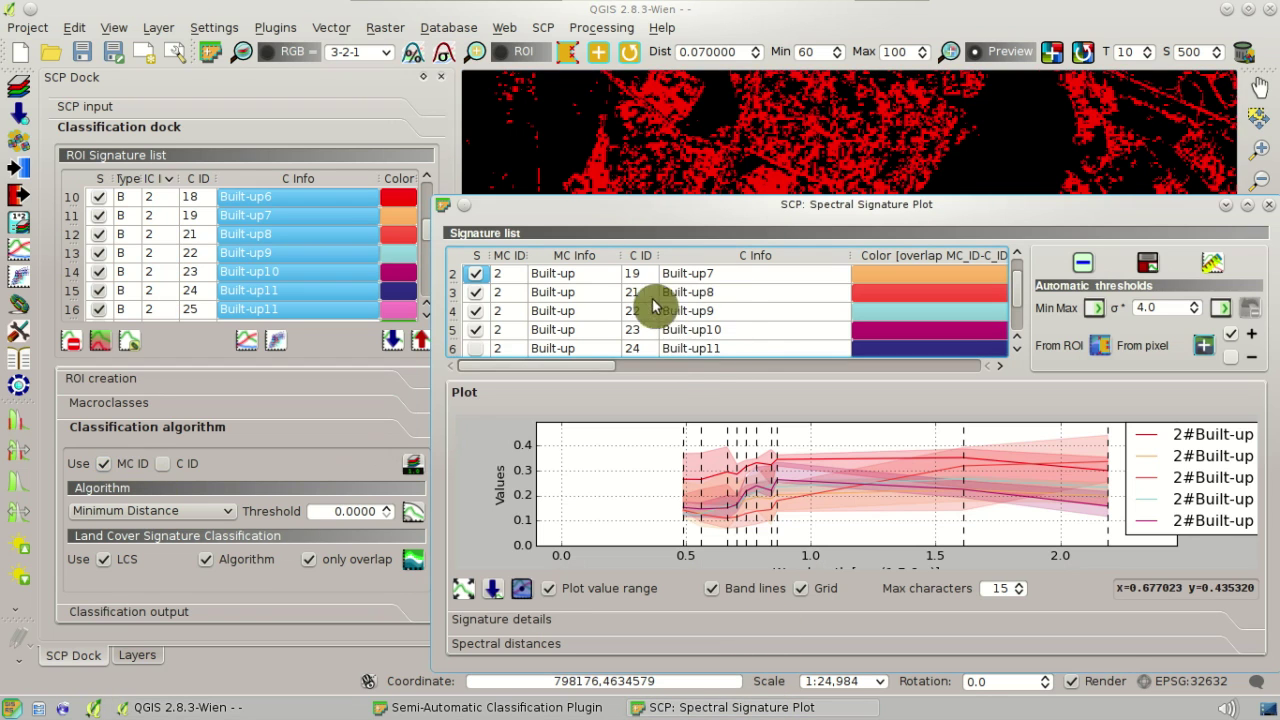
scroll(1015, 277, "up", 1)
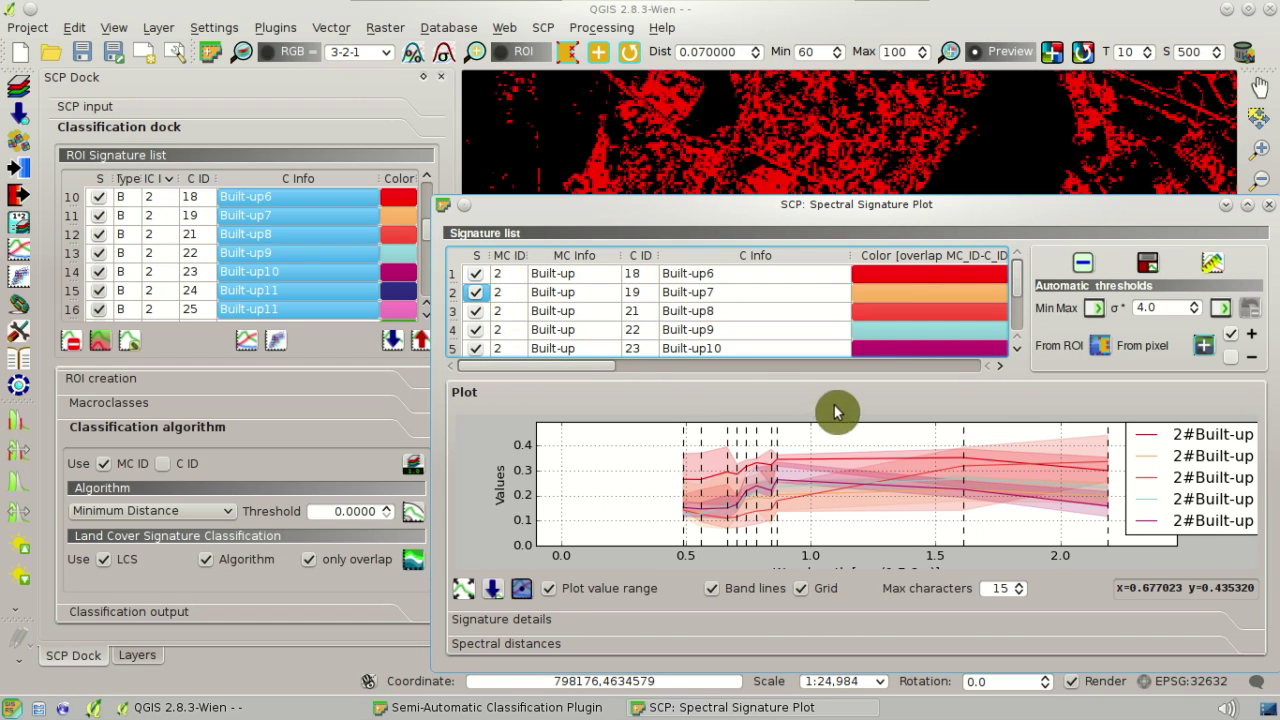
Show only Built-up7, Built-up8 and Built-up9 in the enlarged spectral signature plot and fit the plot to their data.
left_click(1247, 205)
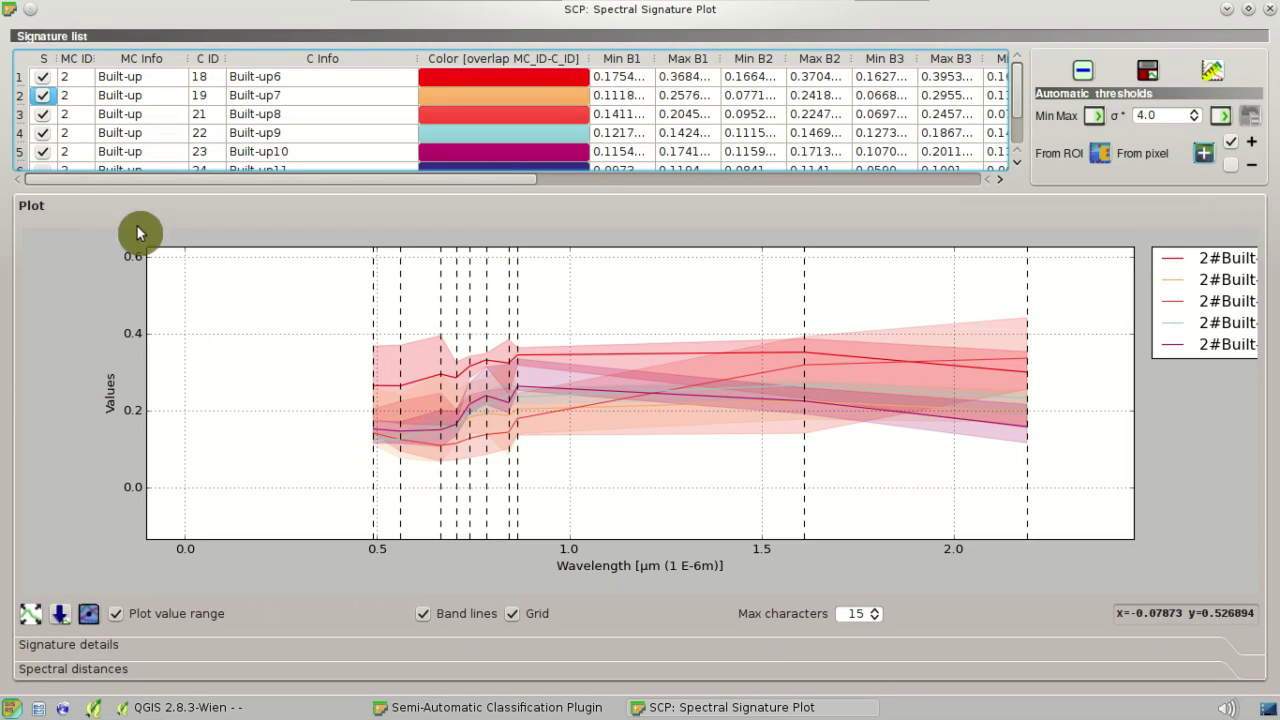
left_click(46, 102)
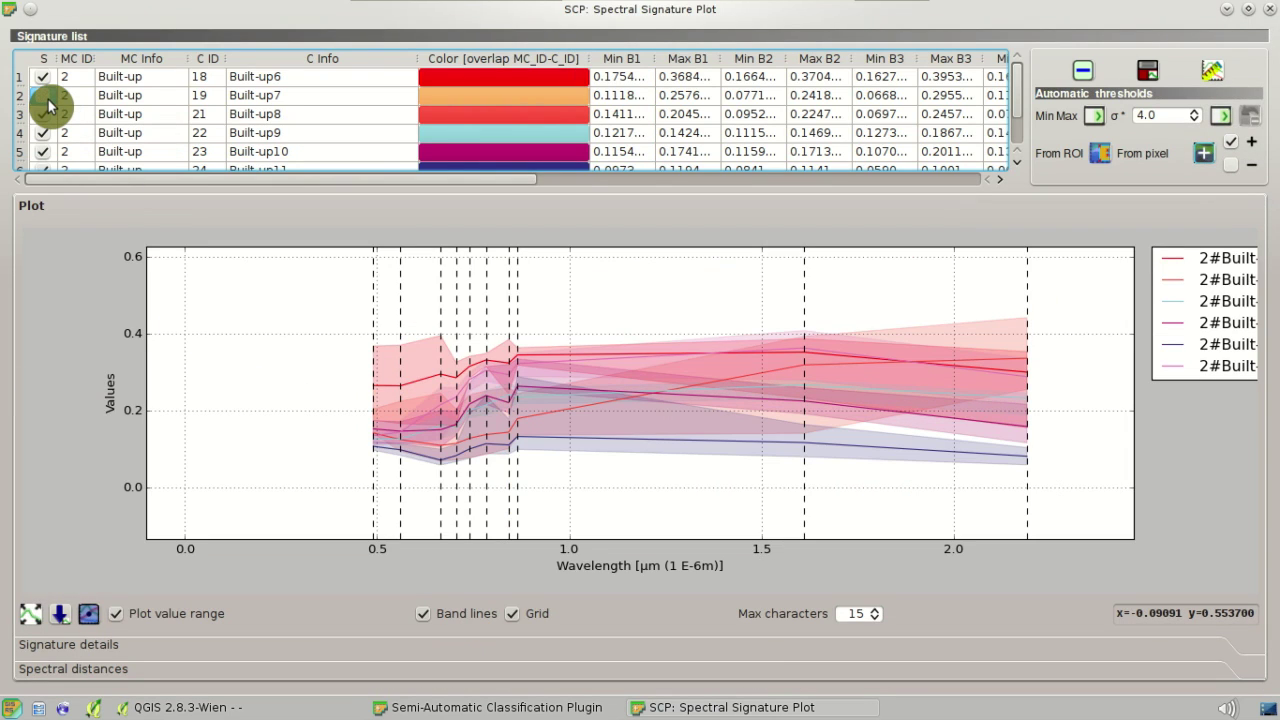
left_click(44, 118)
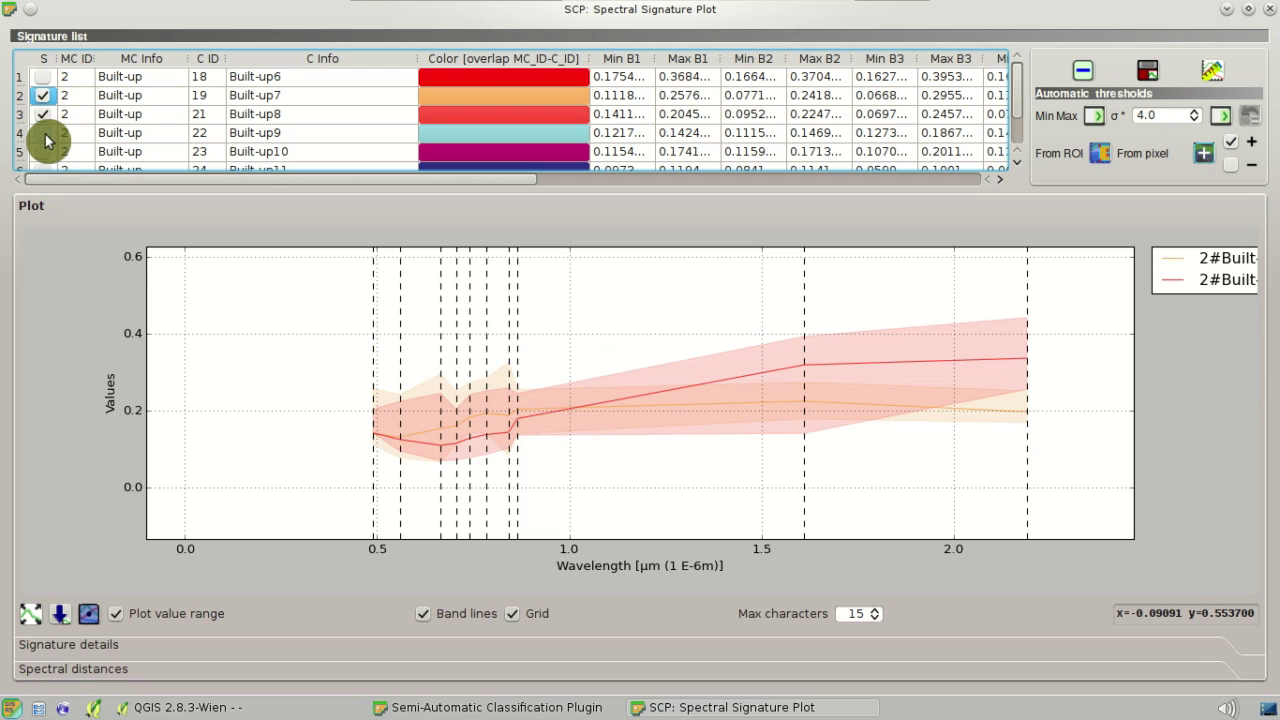
left_click(44, 133)
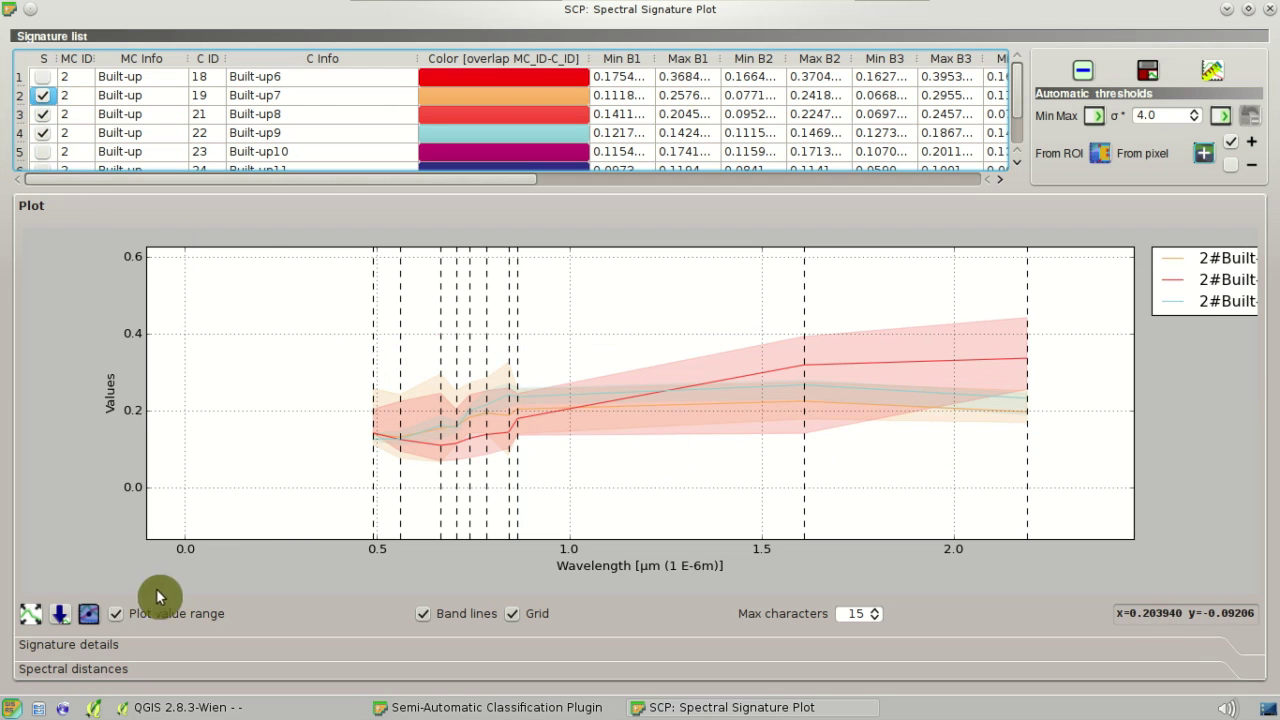
left_click(30, 614)
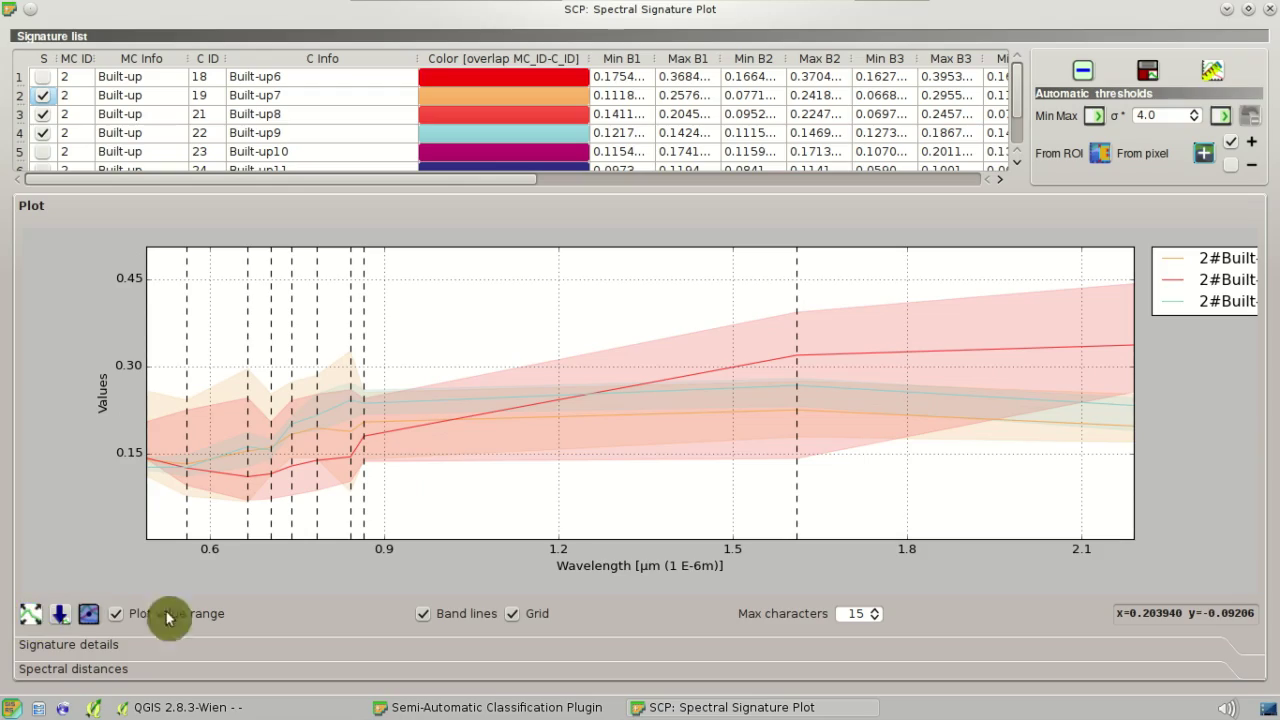